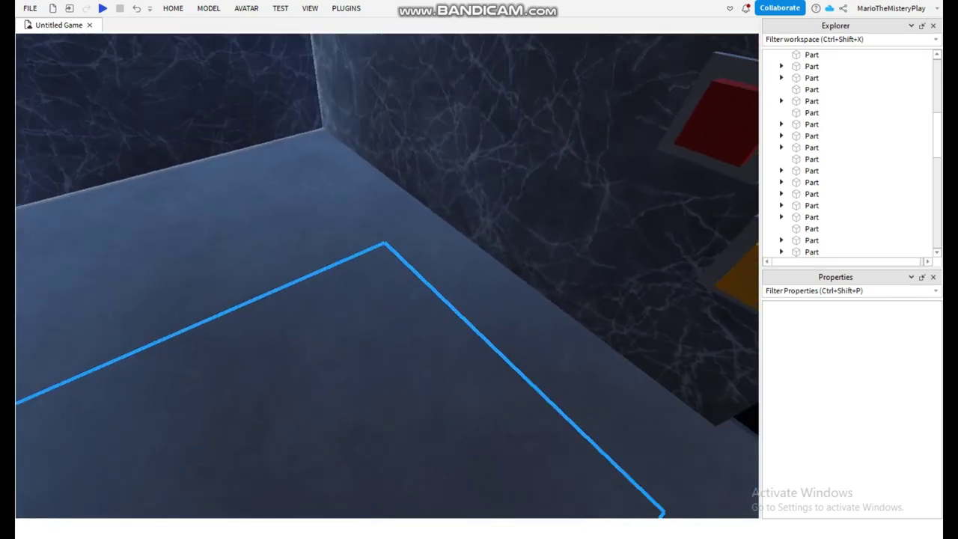
# Step: Inspect the office interior around the spawn location and the outside of the marble building
pyautogui.click(359, 382)
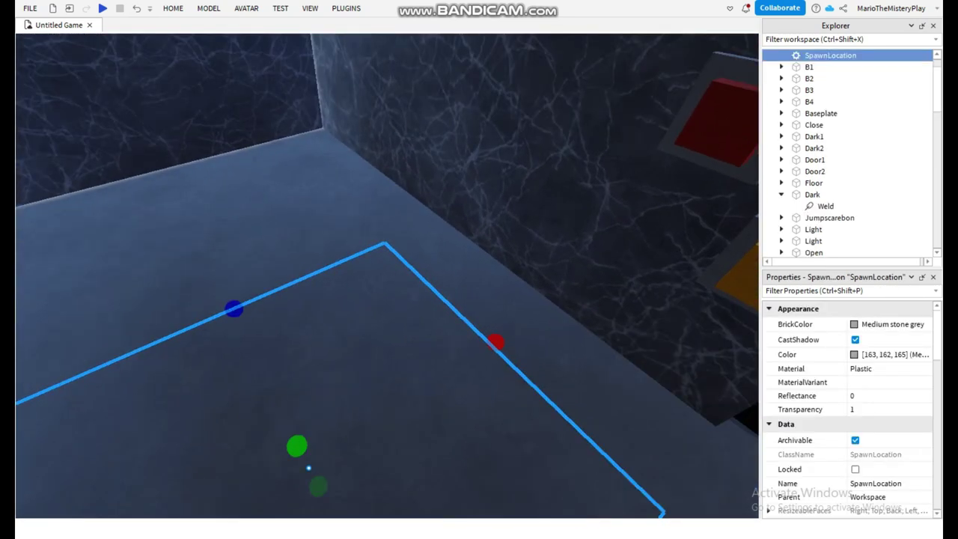
pyautogui.moveTo(360, 382); pyautogui.dragTo(509, 337, button='right')
pyautogui.moveTo(479, 225); pyautogui.dragTo(438, 224, button='right')
pyautogui.press('w')
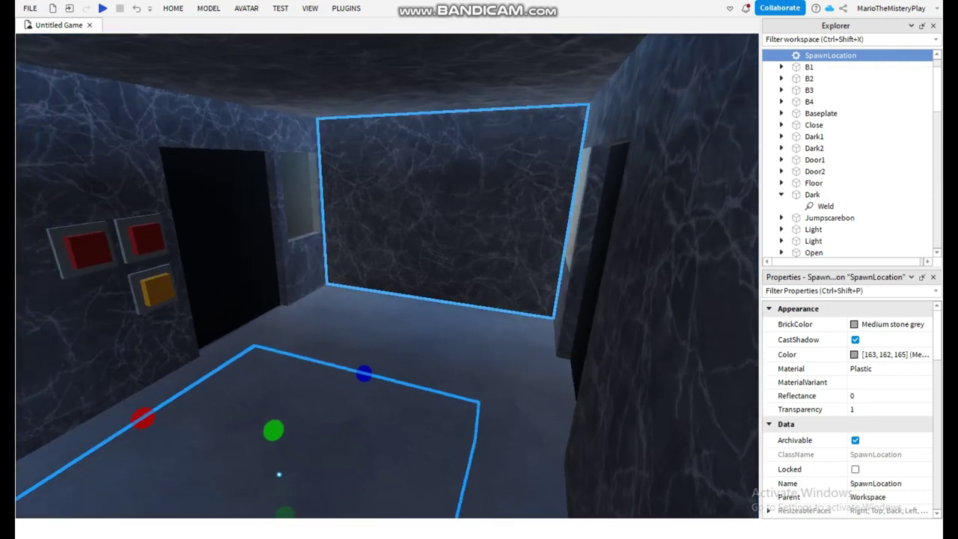
pyautogui.press('w')
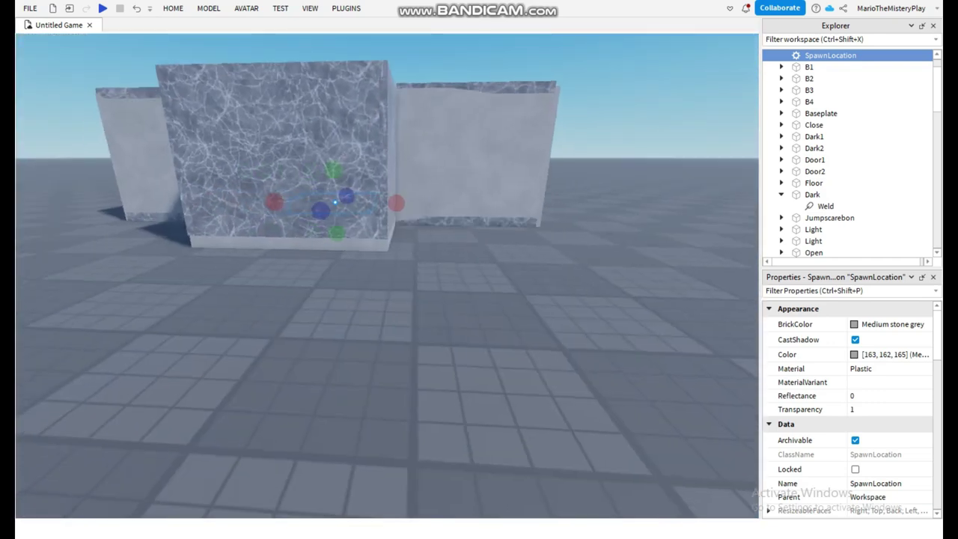
pyautogui.click(387, 299)
pyautogui.moveTo(387, 300); pyautogui.dragTo(299, 269, button='right')
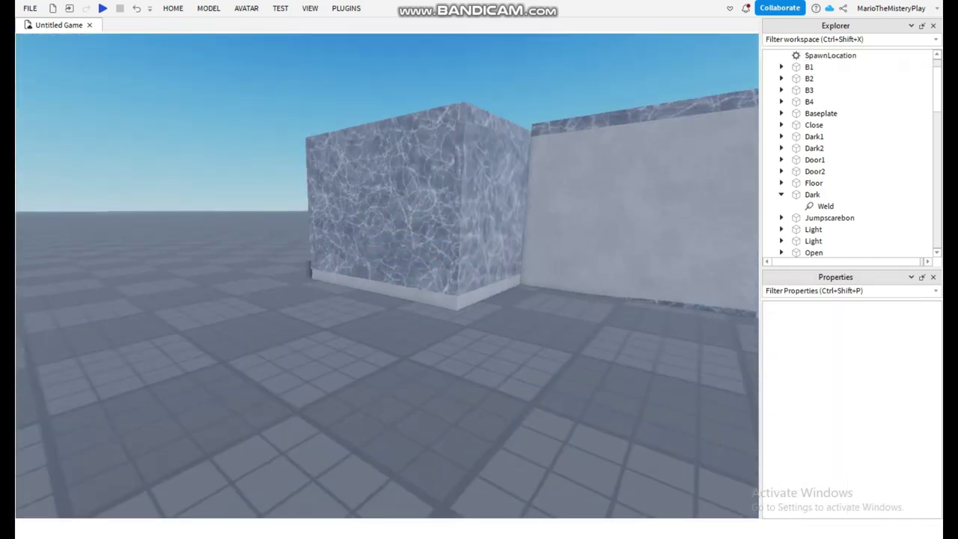
pyautogui.press('d')
pyautogui.moveTo(363, 217); pyautogui.dragTo(329, 187, button='right')
pyautogui.press('d')
pyautogui.press('w')
pyautogui.press('a')
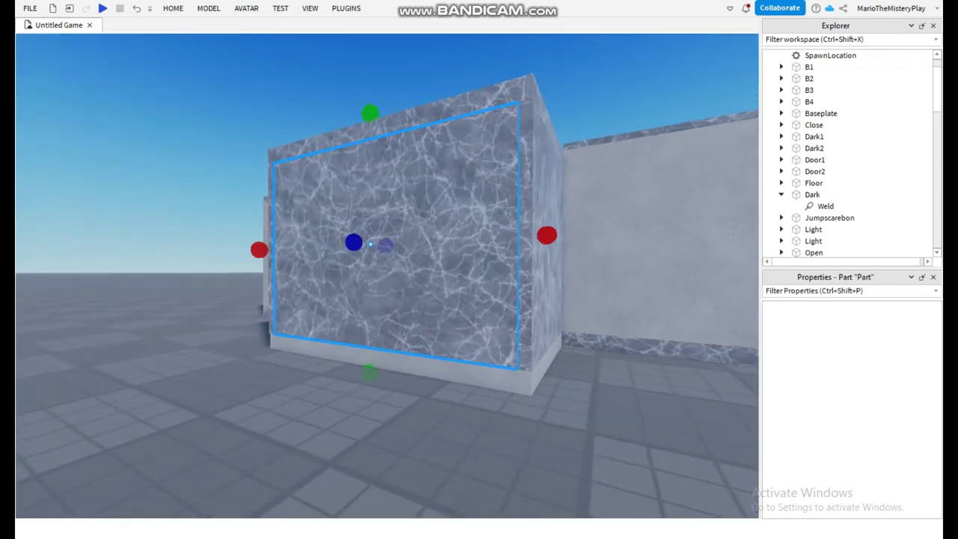
# Step: Examine the office's marble walls and the wall with the red and orange door buttons
pyautogui.click(370, 244)
pyautogui.press('f')
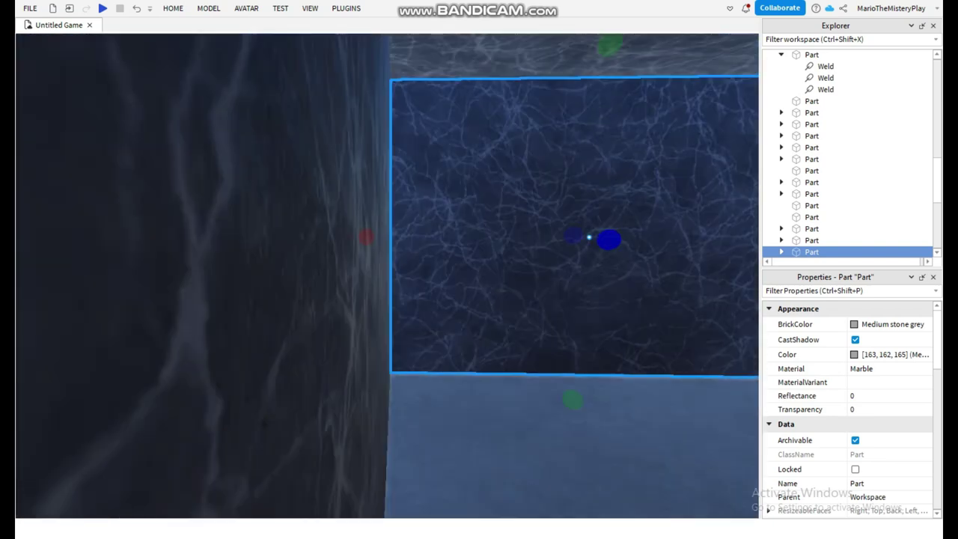
pyautogui.moveTo(370, 244)
pyautogui.mouseDown(button='right')
pyautogui.moveTo(397, 248)
pyautogui.moveTo(369, 238)
pyautogui.mouseUp(button='right')
pyautogui.press('d')
pyautogui.press('w')
pyautogui.press('a')
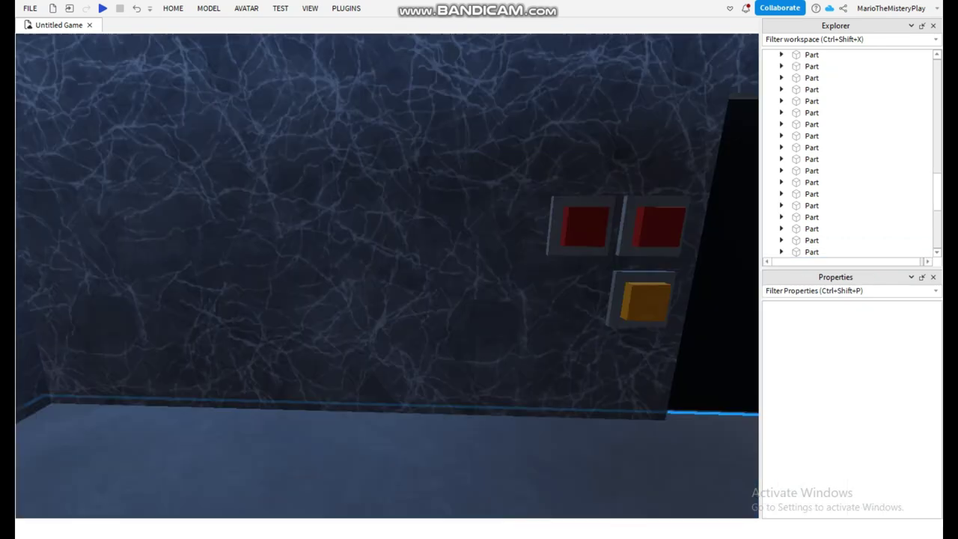
pyautogui.moveTo(674, 262); pyautogui.dragTo(718, 262, button='right')
pyautogui.press('w')
pyautogui.moveTo(561, 322); pyautogui.dragTo(480, 247, button='right')
# Step: Undo the last change to the outer marble wall and delete the selected wall part
pyautogui.click(472, 240)
pyautogui.press('s')
pyautogui.moveTo(328, 216); pyautogui.dragTo(380, 258)
pyautogui.press('a')
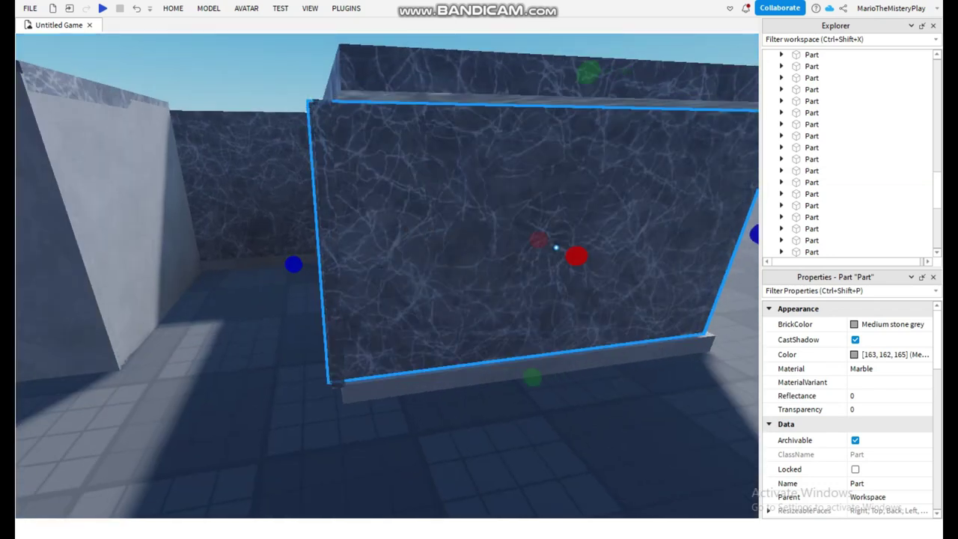
pyautogui.click(136, 9)
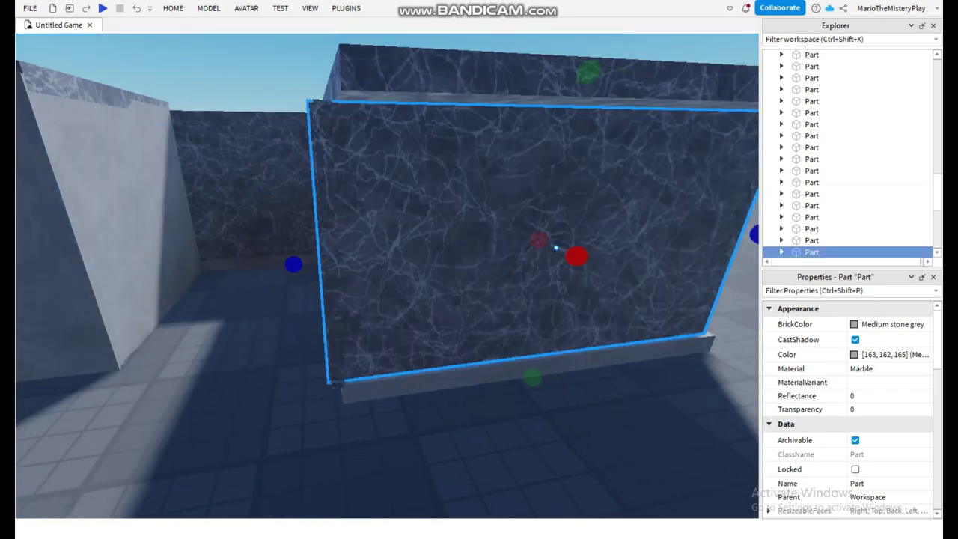
pyautogui.press('Delete')
# Step: Examine the side room with the wooden chair, including its window wall and ceiling edge
pyautogui.moveTo(330, 262)
pyautogui.mouseDown(button='right')
pyautogui.moveTo(322, 240)
pyautogui.moveTo(337, 247)
pyautogui.moveTo(330, 255)
pyautogui.mouseUp(button='right')
pyautogui.press('w')
pyautogui.moveTo(389, 300); pyautogui.dragTo(285, 307, button='right')
pyautogui.moveTo(329, 281); pyautogui.dragTo(536, 273, button='right')
pyautogui.press('s')
pyautogui.moveTo(442, 243); pyautogui.dragTo(540, 270, button='right')
pyautogui.press('d')
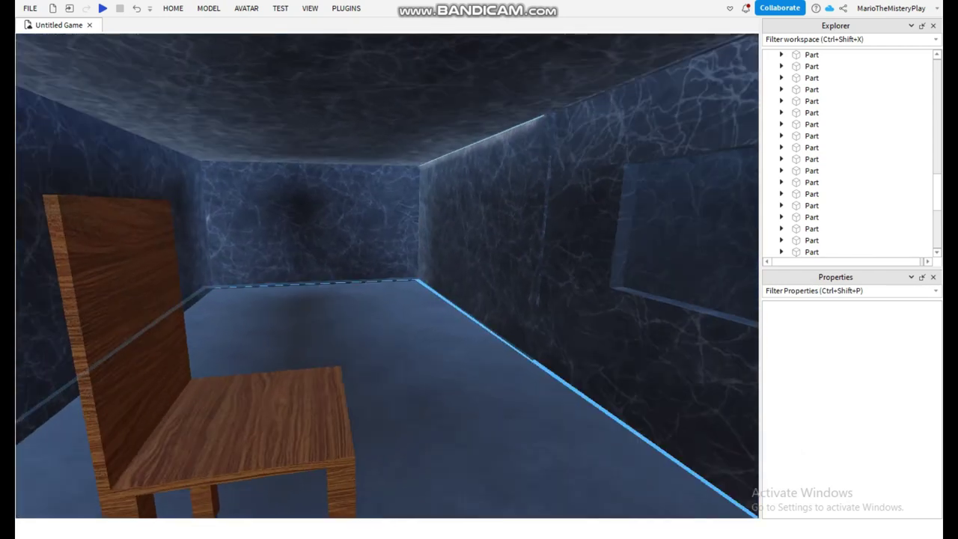
pyautogui.press('w')
pyautogui.moveTo(480, 360); pyautogui.dragTo(558, 262, button='right')
pyautogui.click(427, 158)
pyautogui.press('s')
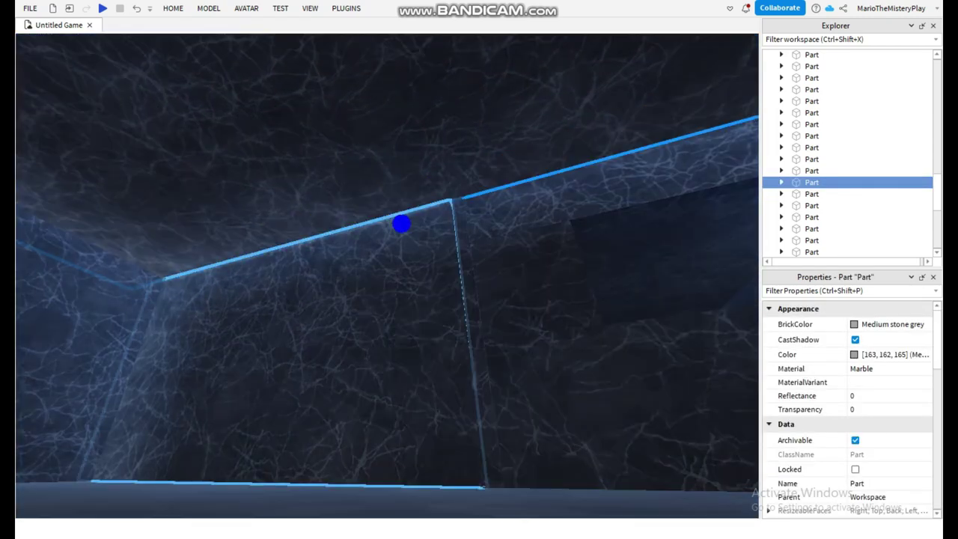
# Step: Inspect the hallway with its B3 and Dark parts, and the roof from outside
pyautogui.press('w')
pyautogui.moveTo(400, 221); pyautogui.dragTo(554, 217, button='right')
pyautogui.press('w')
pyautogui.moveTo(479, 254); pyautogui.dragTo(341, 285, button='right')
pyautogui.press('w')
pyautogui.click(203, 300)
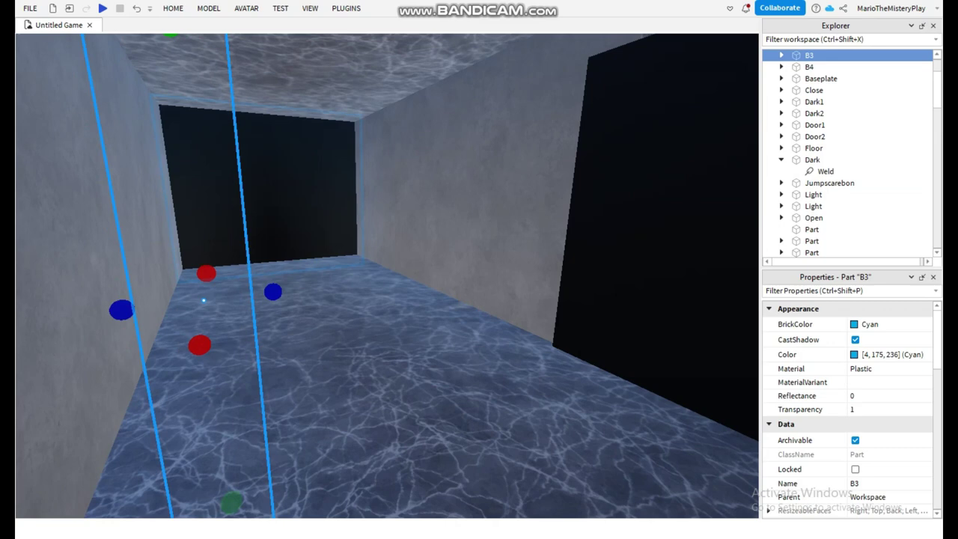
pyautogui.click(251, 198)
pyautogui.moveTo(251, 199); pyautogui.dragTo(359, 254, button='right')
pyautogui.press('e')
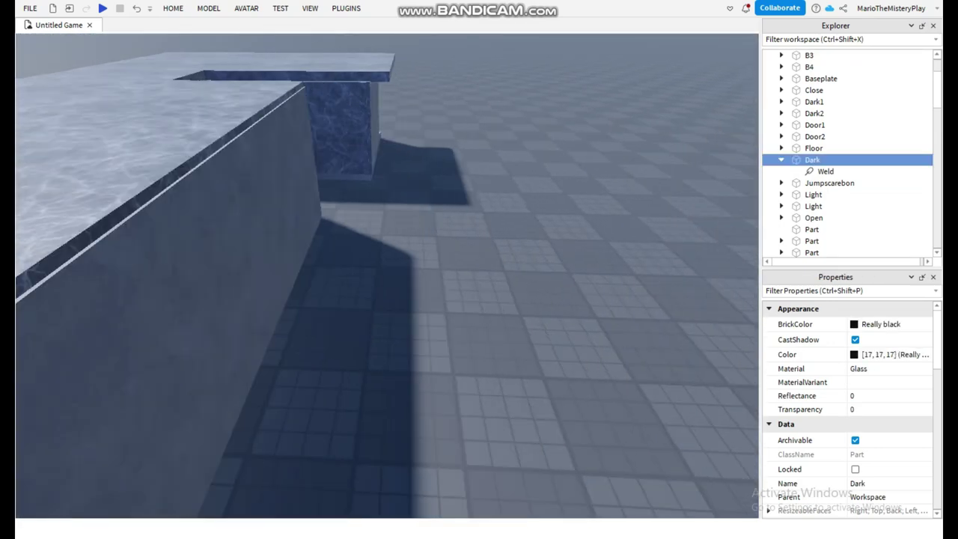
pyautogui.click(480, 281)
pyautogui.press('s')
pyautogui.moveTo(480, 280)
pyautogui.mouseDown(button='right')
pyautogui.moveTo(449, 269)
pyautogui.moveTo(524, 281)
pyautogui.moveTo(554, 250)
pyautogui.moveTo(476, 300)
pyautogui.mouseUp(button='right')
pyautogui.press('w')
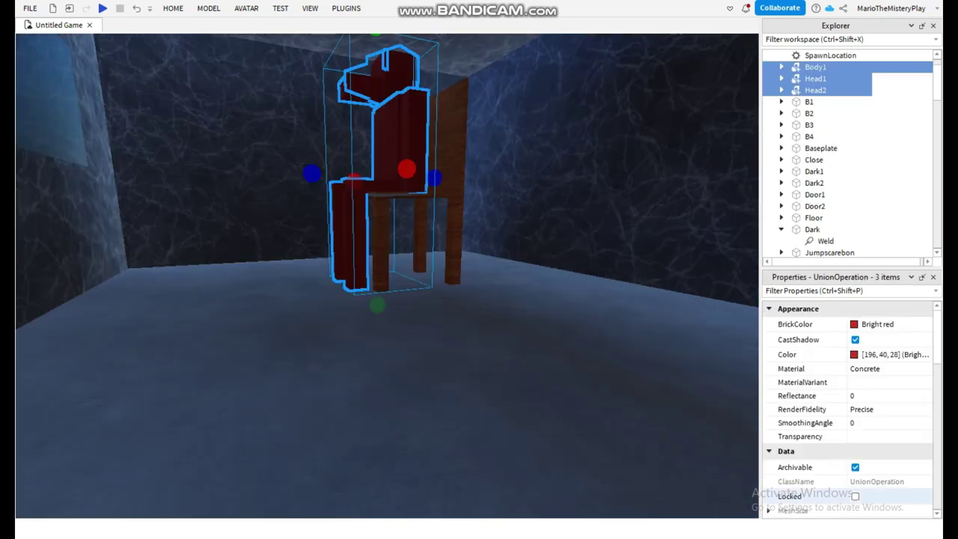
# Step: Inspect the red figure's head and body on the wooden chair from both sides
pyautogui.click(441, 340)
pyautogui.press('w')
pyautogui.press('a')
pyautogui.moveTo(442, 341); pyautogui.dragTo(539, 322, button='right')
pyautogui.click(560, 156)
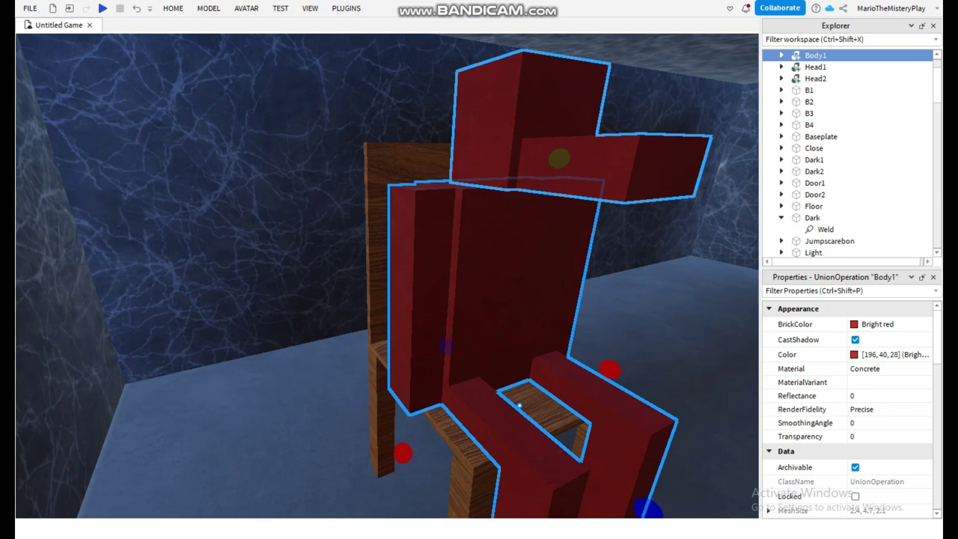
pyautogui.click(564, 124)
pyautogui.click(535, 262)
pyautogui.press('d')
pyautogui.moveTo(536, 262); pyautogui.dragTo(352, 255, button='right')
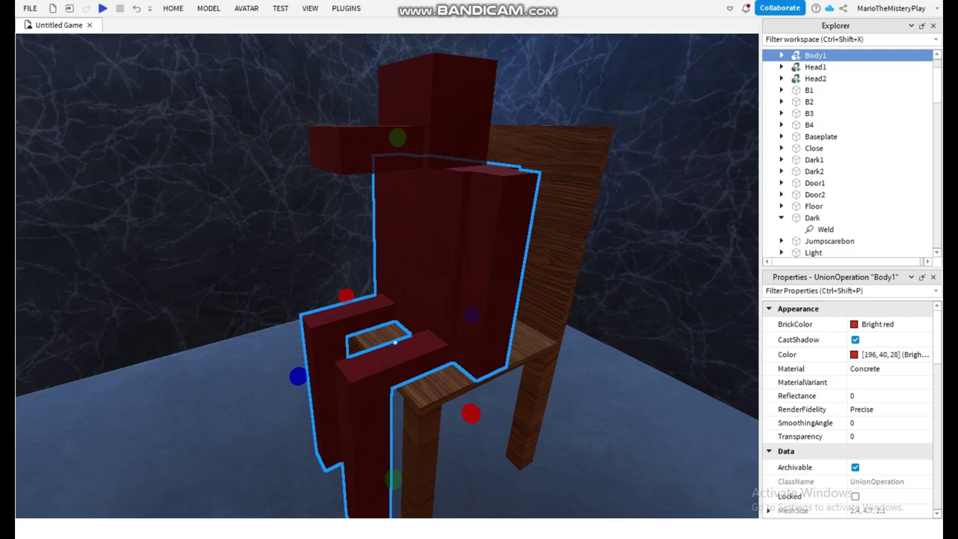
pyautogui.moveTo(395, 300); pyautogui.dragTo(464, 298, button='right')
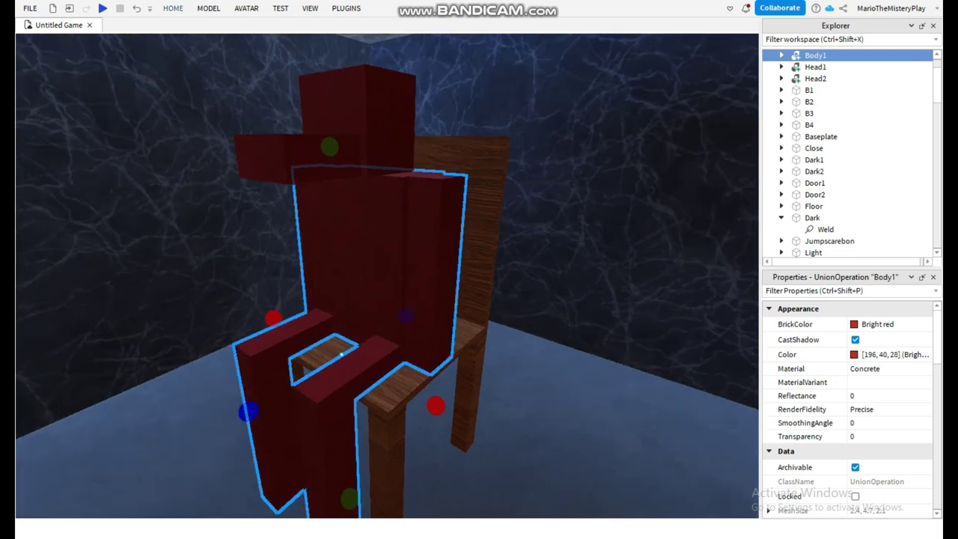
# Step: Rotate the seated figure's transparent Head2 slightly about its vertical axis
pyautogui.click(208, 8)
pyautogui.moveTo(196, 247); pyautogui.dragTo(211, 200, button='right')
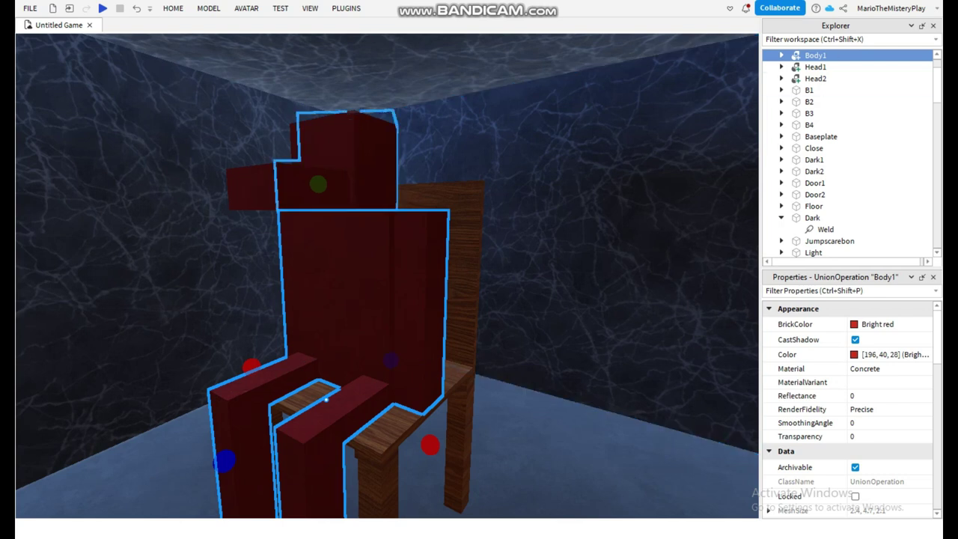
pyautogui.click(337, 158)
pyautogui.moveTo(337, 159); pyautogui.dragTo(465, 179, button='right')
pyautogui.press('a')
pyautogui.click(334, 160)
pyautogui.press('a')
pyautogui.click(173, 8)
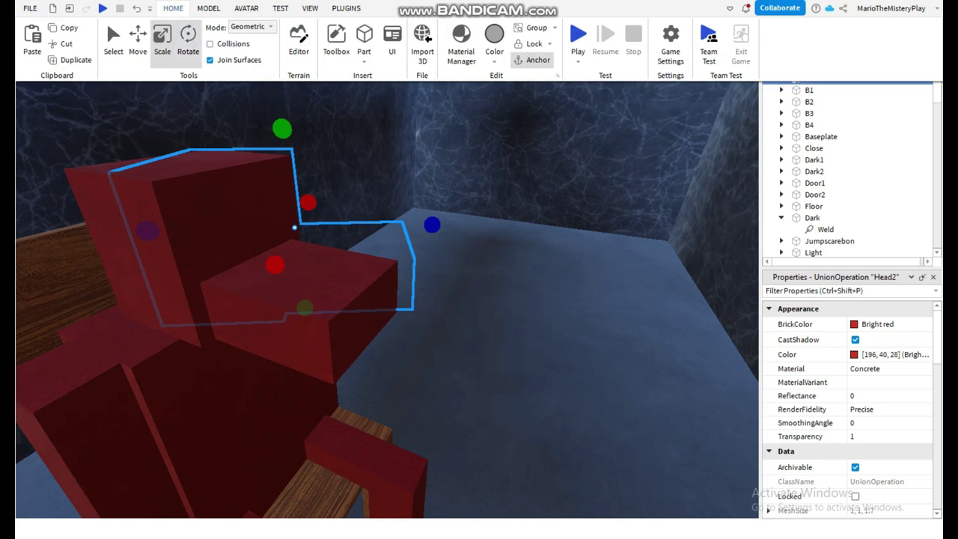
pyautogui.click(188, 42)
pyautogui.moveTo(296, 260); pyautogui.dragTo(313, 259)
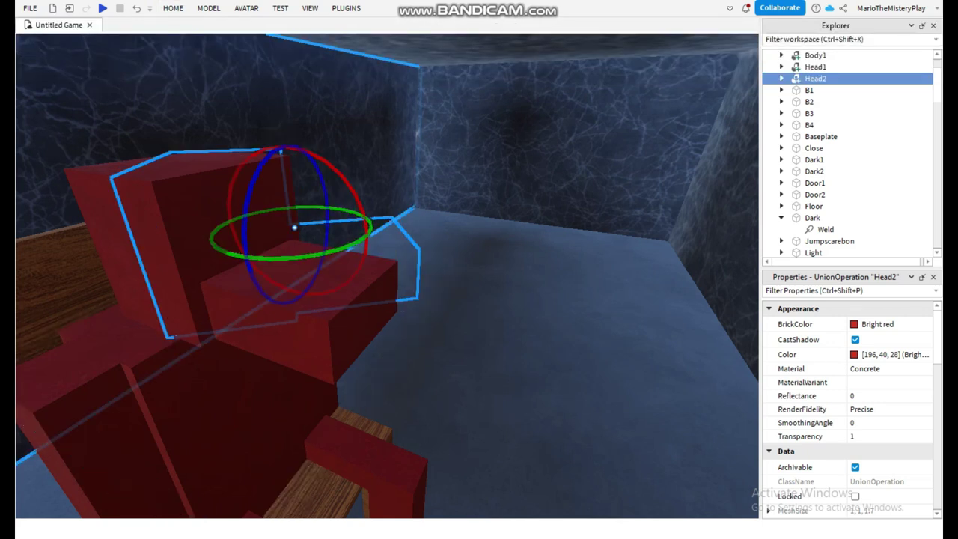
# Step: Shift Head2 slightly back along its front-to-back axis, towards the seated body
pyautogui.click(173, 8)
pyautogui.click(138, 42)
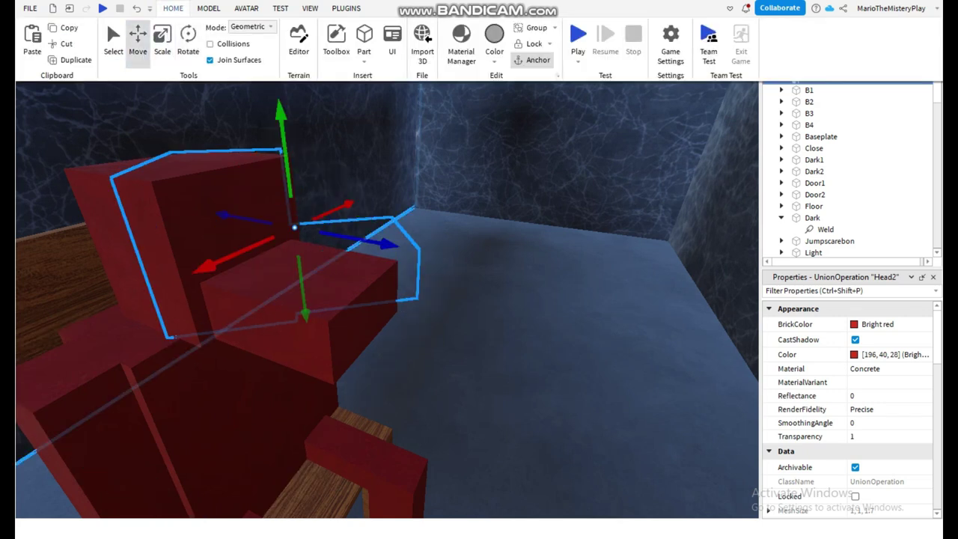
pyautogui.click(204, 268)
pyautogui.moveTo(385, 243); pyautogui.dragTo(375, 241)
pyautogui.moveTo(449, 251); pyautogui.dragTo(479, 239, button='right')
pyautogui.press('d')
pyautogui.press('s')
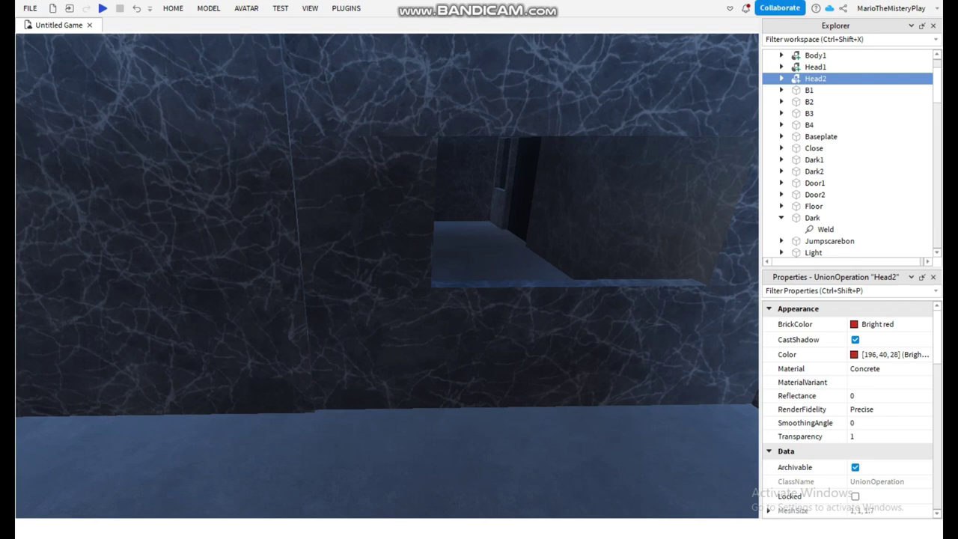
pyautogui.moveTo(599, 217); pyautogui.dragTo(689, 240, button='right')
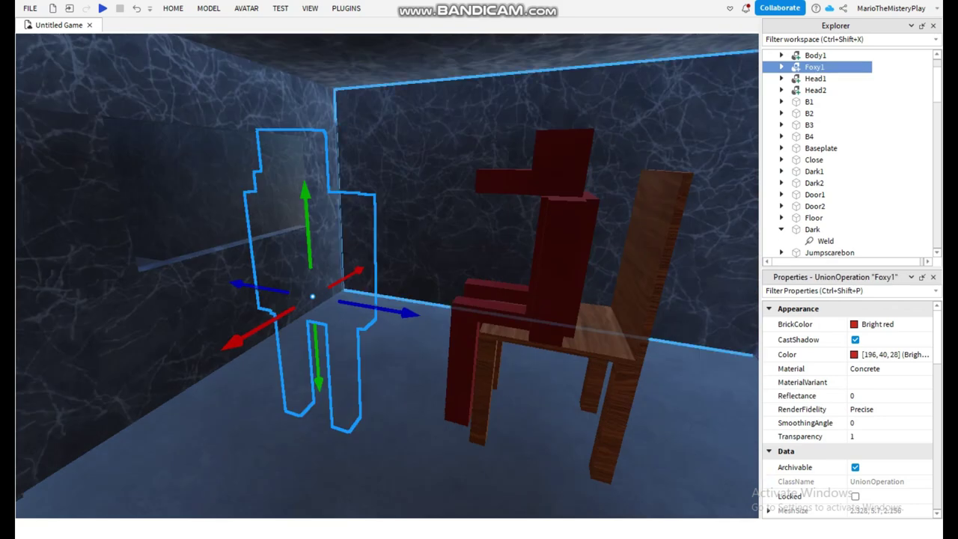
# Step: Set the transparency of the seated figure's Head2 to 1
pyautogui.press('a')
pyautogui.moveTo(439, 244); pyautogui.dragTo(547, 176, button='right')
pyautogui.press('w')
pyautogui.moveTo(438, 225); pyautogui.dragTo(307, 233, button='right')
pyautogui.click(428, 233)
pyautogui.press('s')
pyautogui.click(867, 436)
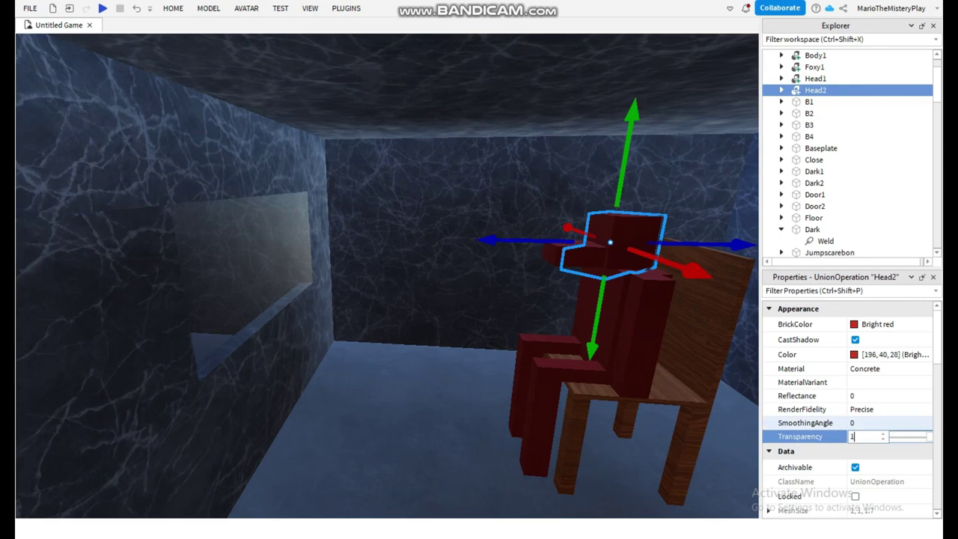
pyautogui.press('Return')
# Step: Inspect the transparent standing Foxy1 figure beside the chair
pyautogui.click(445, 382)
pyautogui.press('d')
pyautogui.moveTo(445, 382); pyautogui.dragTo(292, 363, button='right')
pyautogui.press('d')
pyautogui.press('a')
pyautogui.press('d')
pyautogui.press('w')
pyautogui.moveTo(411, 360)
pyautogui.mouseDown(button='right')
pyautogui.moveTo(345, 361)
pyautogui.moveTo(427, 352)
pyautogui.mouseUp(button='right')
pyautogui.press('a')
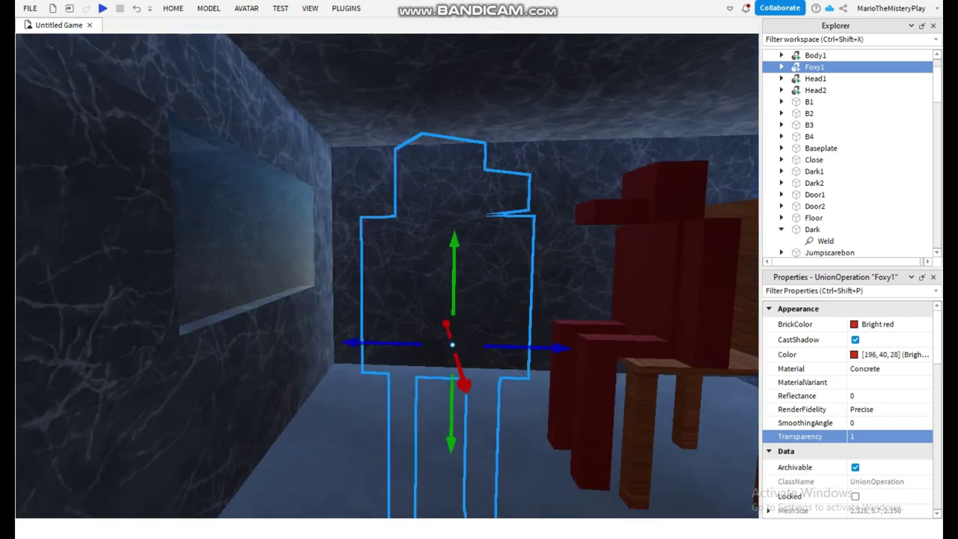
# Step: Look over the whole side room with the seated figure and return to the office floor
pyautogui.press('d')
pyautogui.moveTo(427, 352); pyautogui.dragTo(254, 349, button='right')
pyautogui.press('s')
pyautogui.press('d')
pyautogui.press('s')
pyautogui.click(441, 359)
pyautogui.press('w')
pyautogui.press('s')
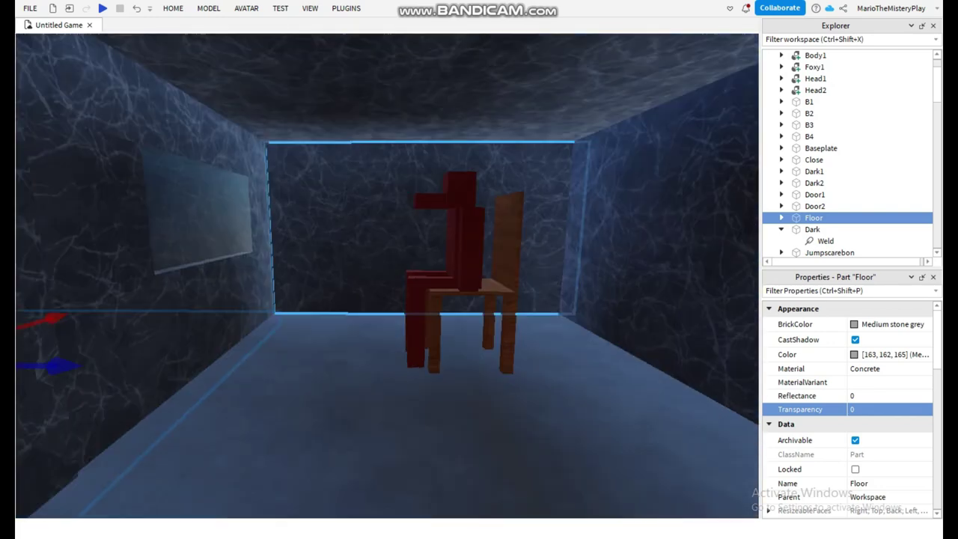
pyautogui.moveTo(425, 247); pyautogui.dragTo(359, 247, button='right')
pyautogui.press('f')
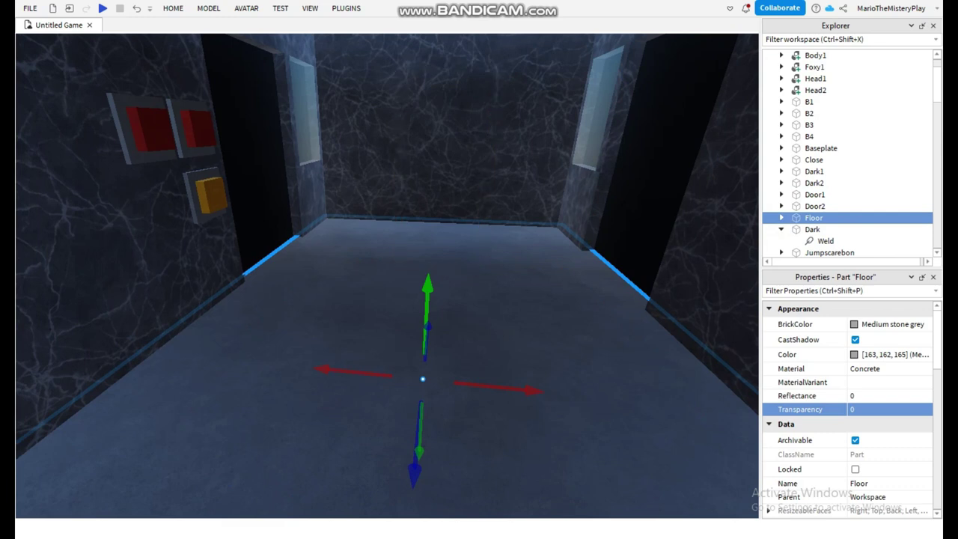
# Step: Rename the black Dark part at the end of the hallway as Foxysound
pyautogui.moveTo(509, 210); pyautogui.dragTo(476, 161, button='right')
pyautogui.moveTo(465, 254); pyautogui.dragTo(307, 269, button='right')
pyautogui.press('s')
pyautogui.click(352, 322)
pyautogui.press('w')
pyautogui.moveTo(457, 262); pyautogui.dragTo(449, 232)
pyautogui.moveTo(420, 255)
pyautogui.mouseDown(button='right')
pyautogui.moveTo(479, 251)
pyautogui.moveTo(419, 255)
pyautogui.mouseUp(button='right')
pyautogui.scroll(-1, 827, 150)
pyautogui.scroll(8, 424, 222)
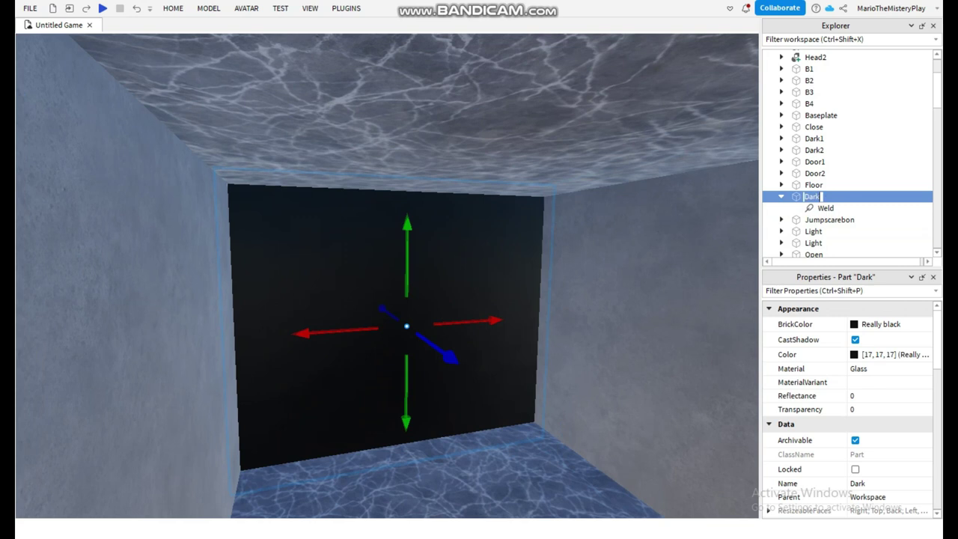
pyautogui.press('F2')
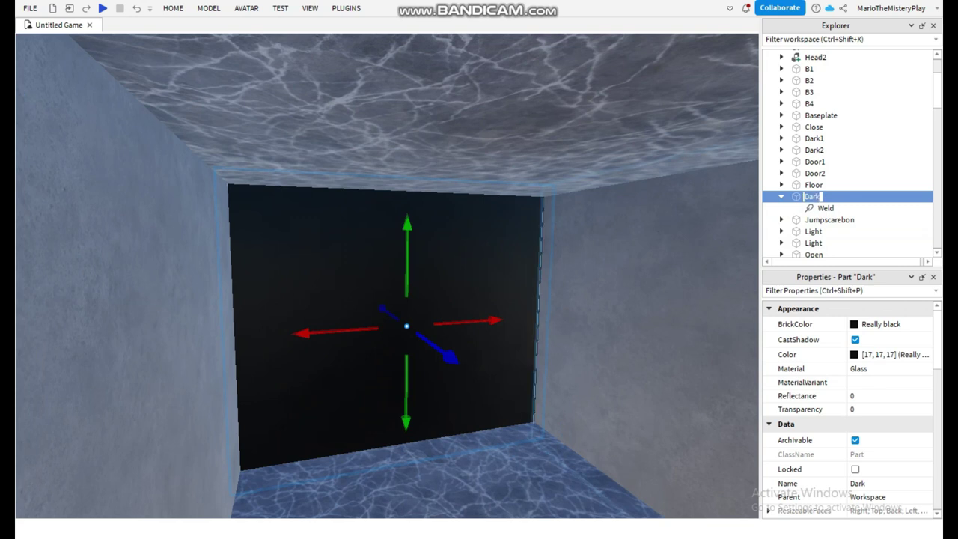
pyautogui.write('Foxyrunning')
pyautogui.press('Return')
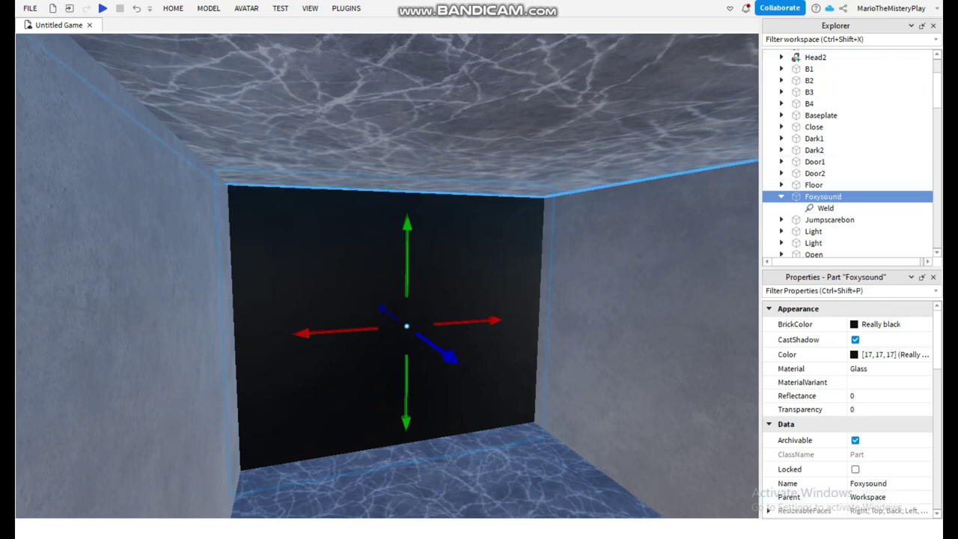
# Step: Paste the copied Sound and place it inside the Foxysound part
pyautogui.moveTo(517, 178); pyautogui.dragTo(486, 236, button='right')
pyautogui.press('d')
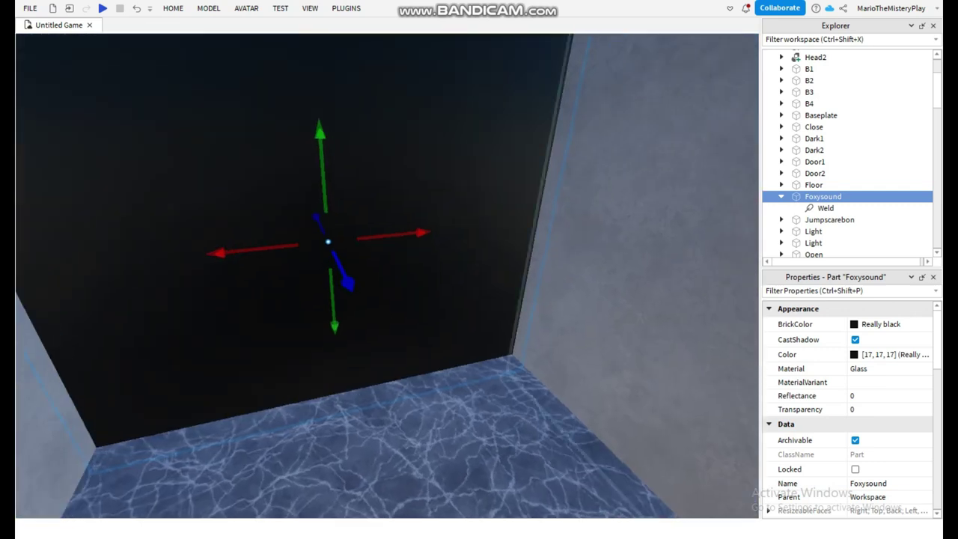
pyautogui.hotkey('ctrl', 'v')
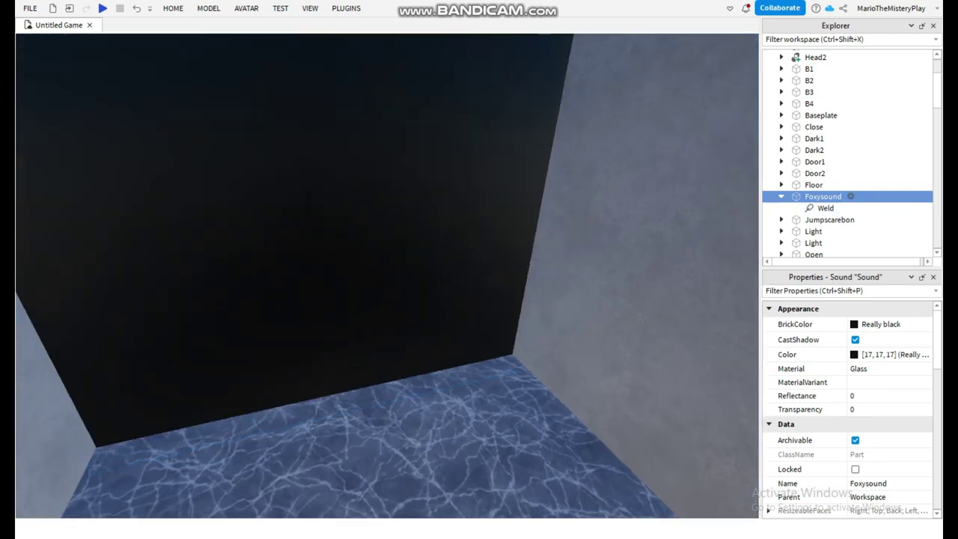
pyautogui.scroll(3, 831, 196)
pyautogui.moveTo(816, 90); pyautogui.dragTo(824, 122)
pyautogui.scroll(-3, 822, 120)
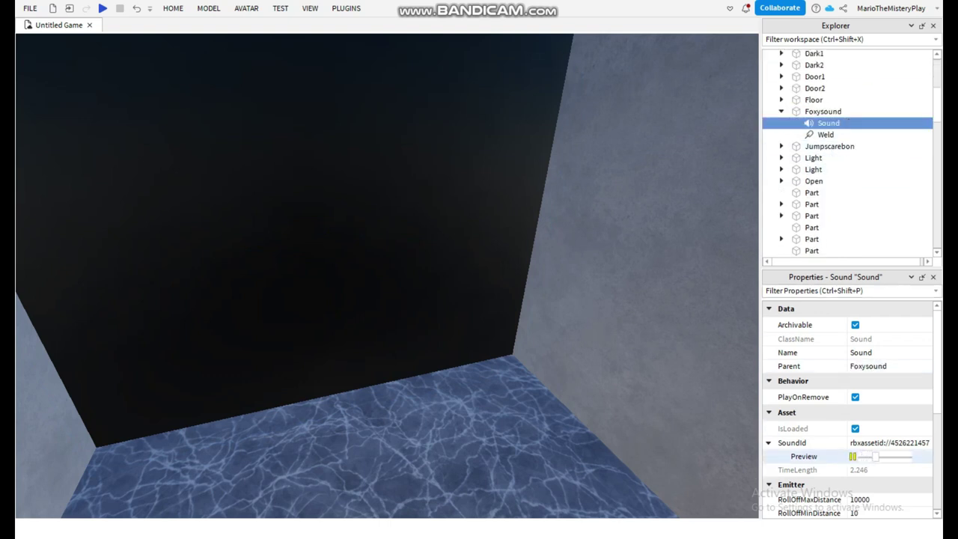
# Step: Check the Floor part's third script, which switches the clock's o12 and o1 labels, and delete it
pyautogui.press('s')
pyautogui.moveTo(387, 276); pyautogui.dragTo(277, 277, button='right')
pyautogui.click(386, 150)
pyautogui.press('w')
pyautogui.press('s')
pyautogui.click(397, 382)
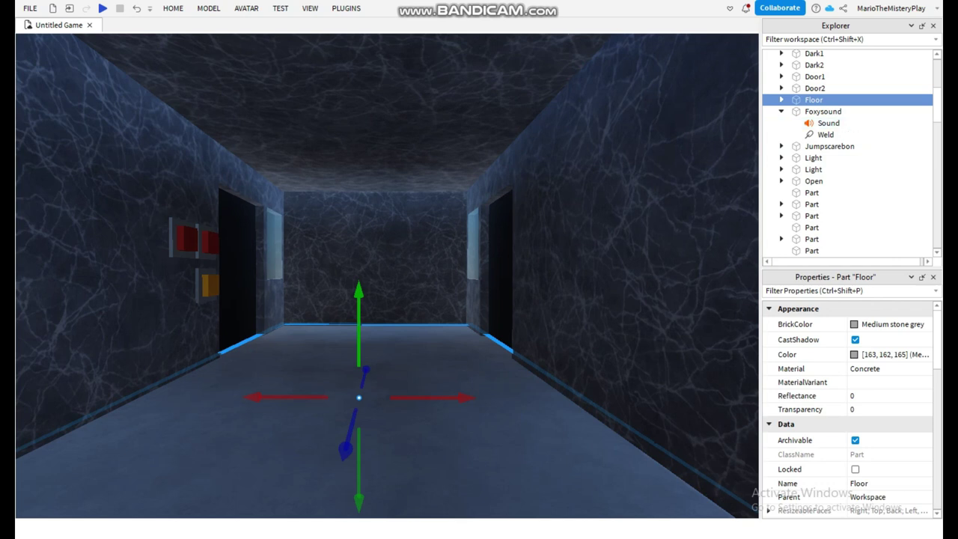
pyautogui.click(782, 99)
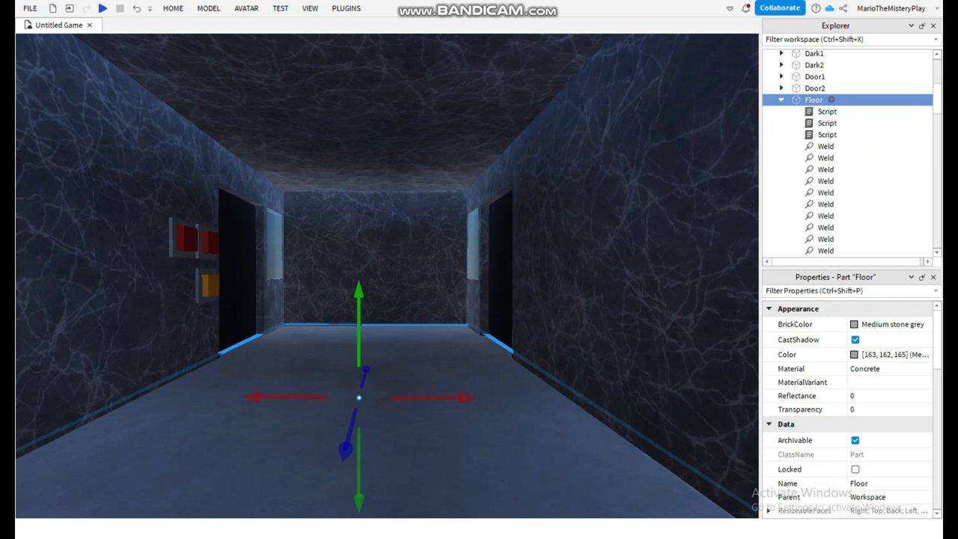
pyautogui.click(828, 123)
pyautogui.doubleClick(828, 134)
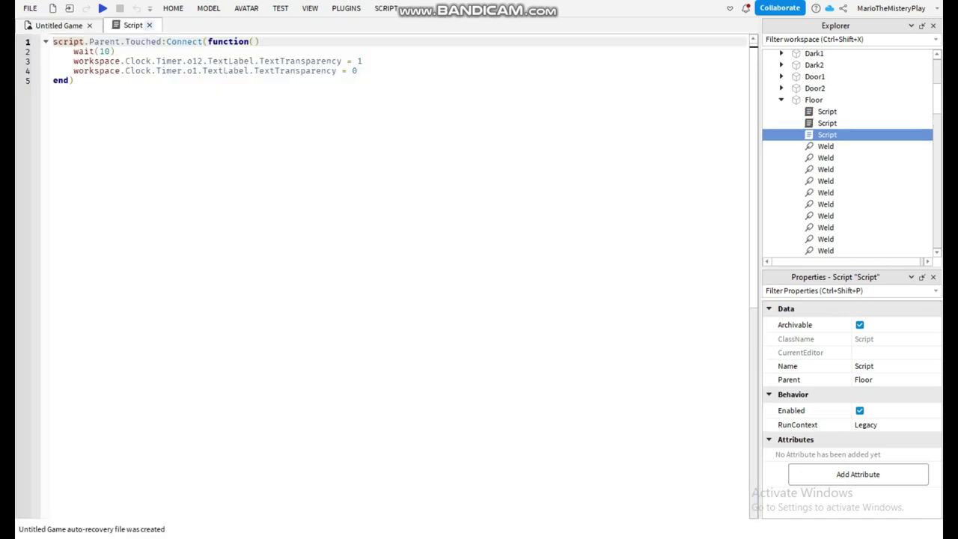
pyautogui.click(150, 26)
pyautogui.press('Delete')
# Step: Open the Floor part's second script and examine the foxy function's declaration and the call to it in the Touched handler
pyautogui.doubleClick(845, 123)
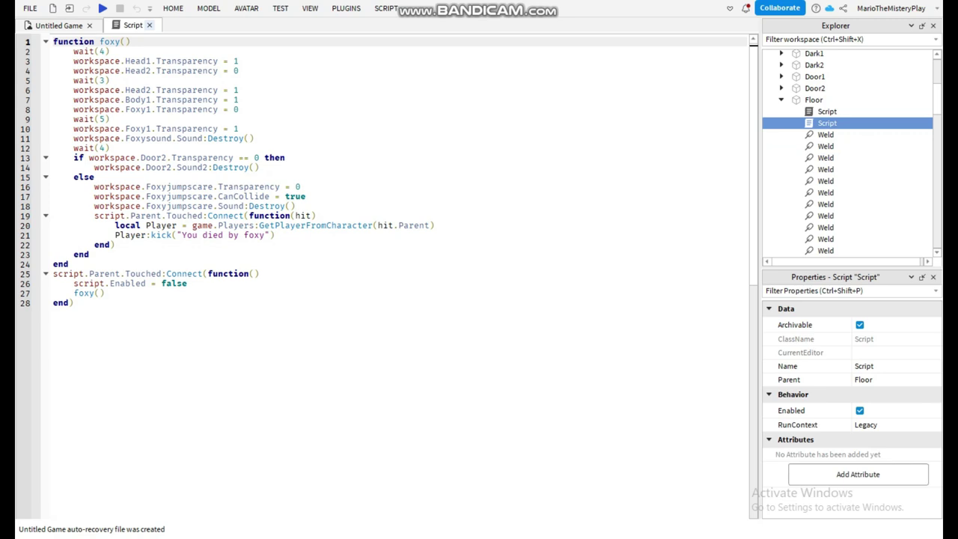
pyautogui.click(149, 25)
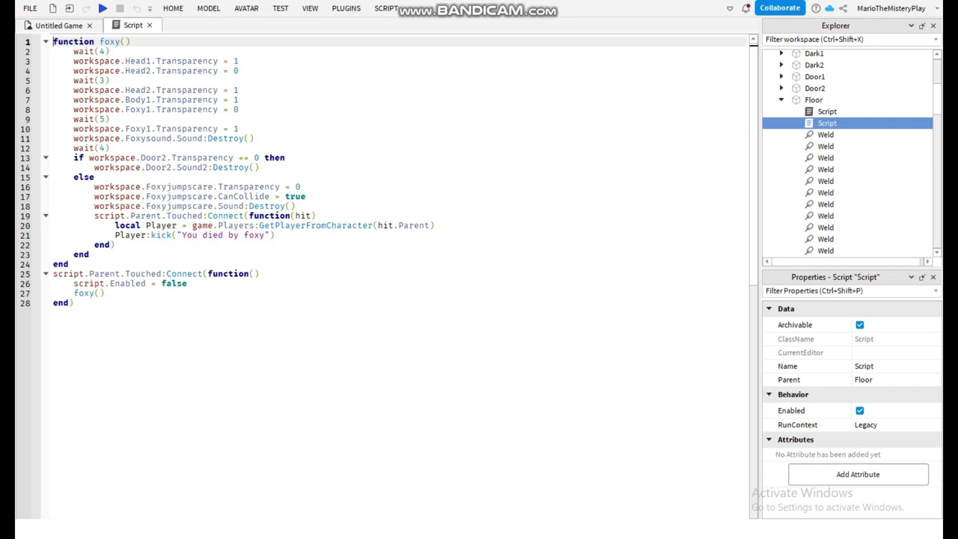
pyautogui.hotkey('shift', 'Right')
pyautogui.hotkey('shift', 'Right')
pyautogui.hotkey('shift', 'Right')
pyautogui.hotkey('shift', 'Right')
pyautogui.hotkey('shift', 'Right')
pyautogui.hotkey('shift', 'Right')
pyautogui.hotkey('shift', 'Right')
pyautogui.press('Left')
pyautogui.moveTo(74, 294); pyautogui.dragTo(90, 294)
pyautogui.click(74, 303)
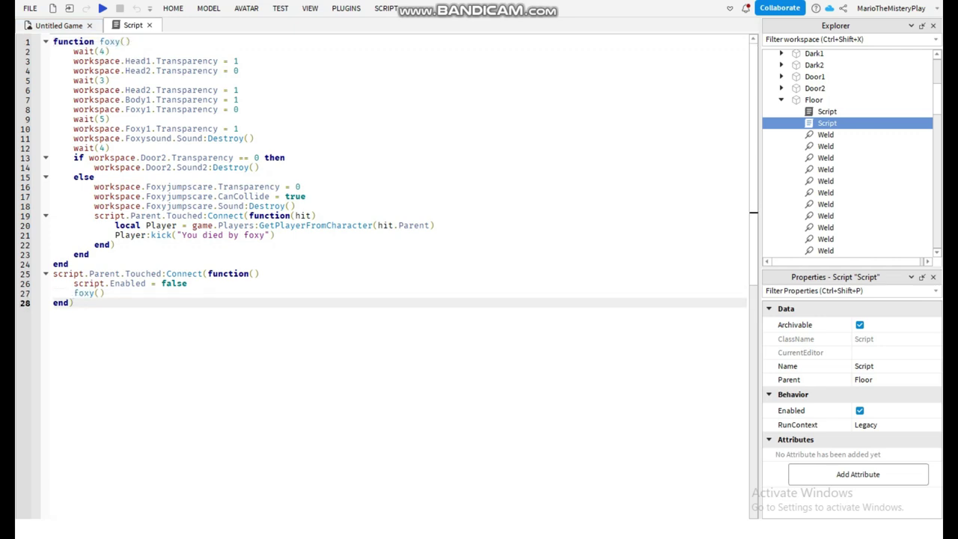
pyautogui.moveTo(54, 41); pyautogui.dragTo(131, 42)
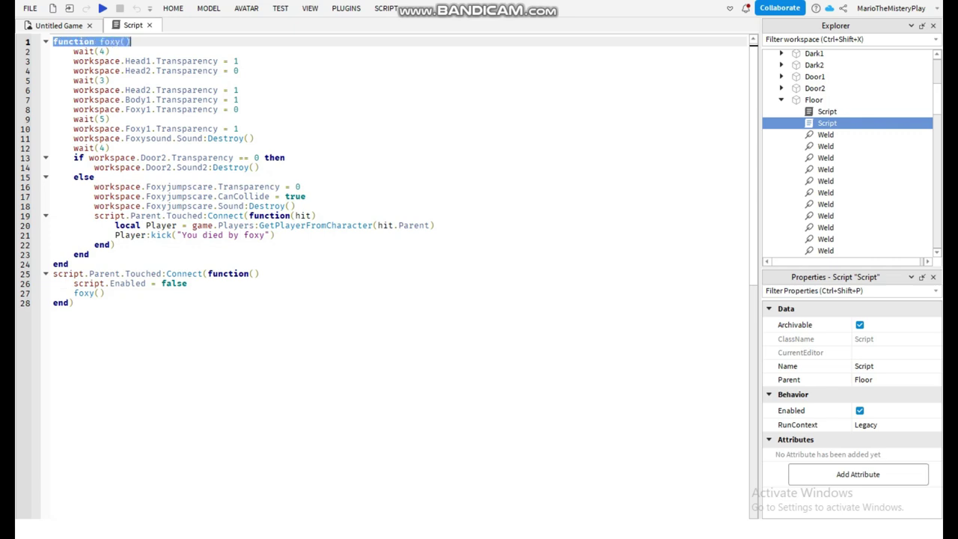
pyautogui.click(100, 42)
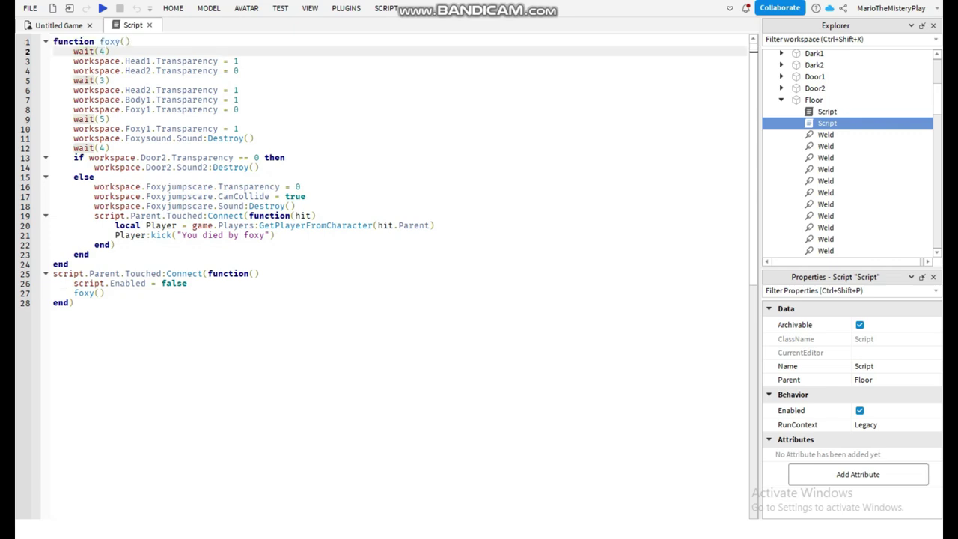
pyautogui.doubleClick(109, 41)
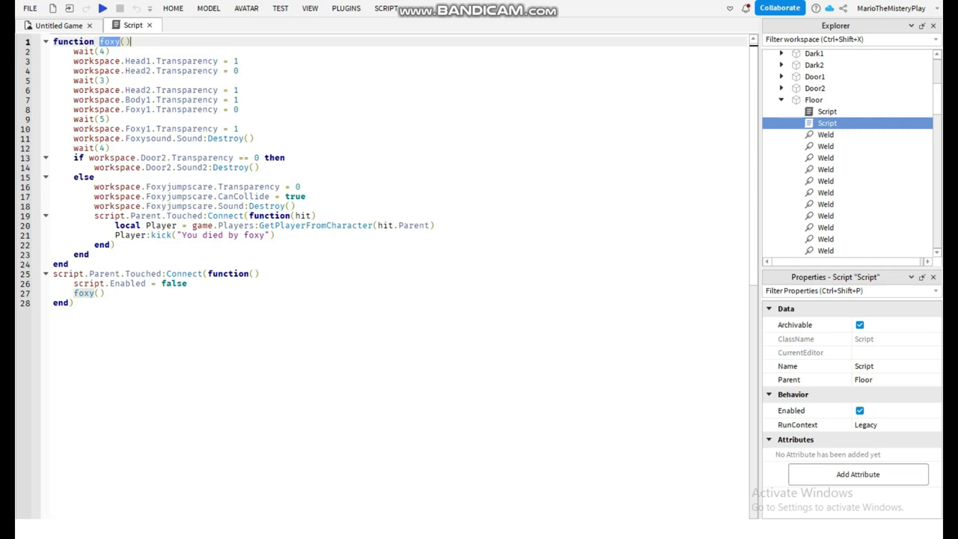
pyautogui.click(127, 42)
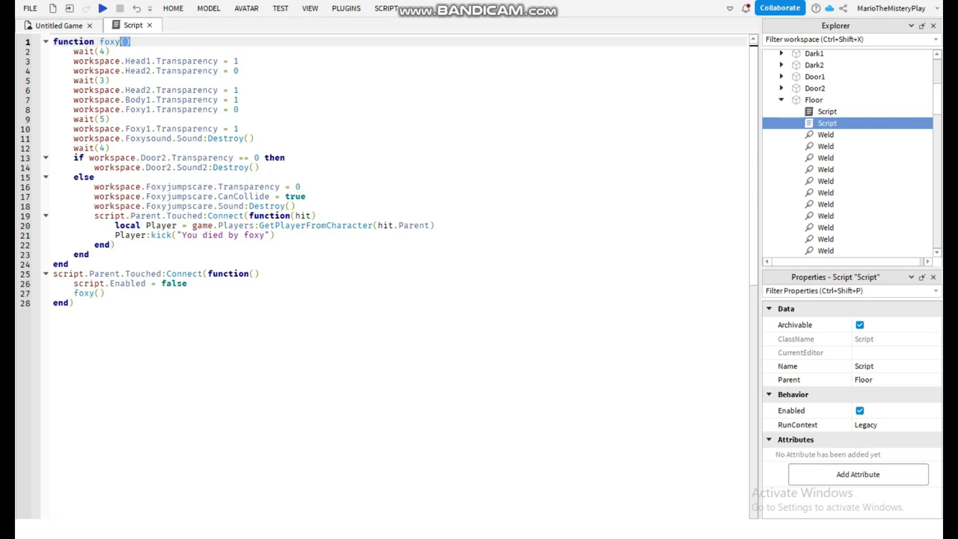
# Step: Read the foxy function line by line from wait(4) through the Head1, Head2, Body1 and Foxy1 transparency changes
pyautogui.click(111, 51)
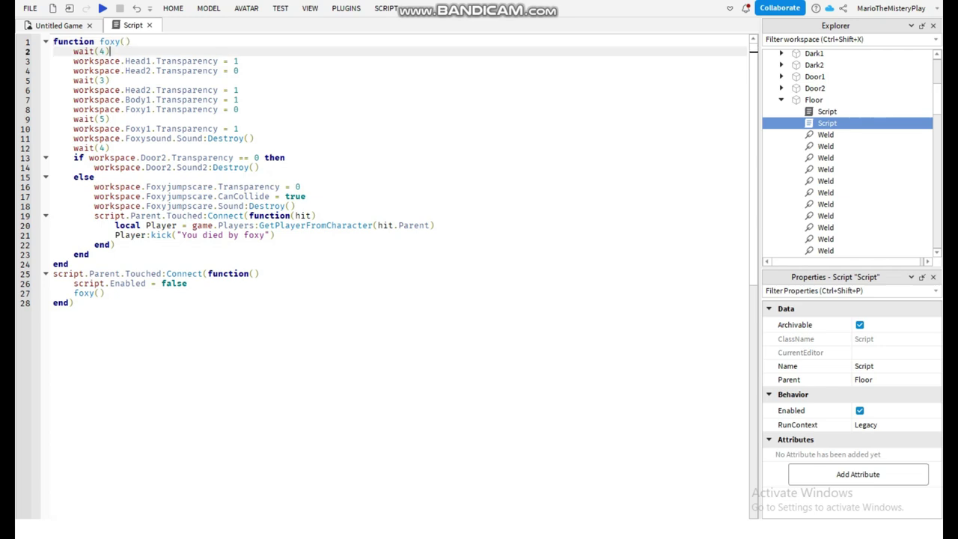
pyautogui.moveTo(73, 52); pyautogui.dragTo(110, 51)
pyautogui.press('Down')
pyautogui.hotkey('shift', 'End')
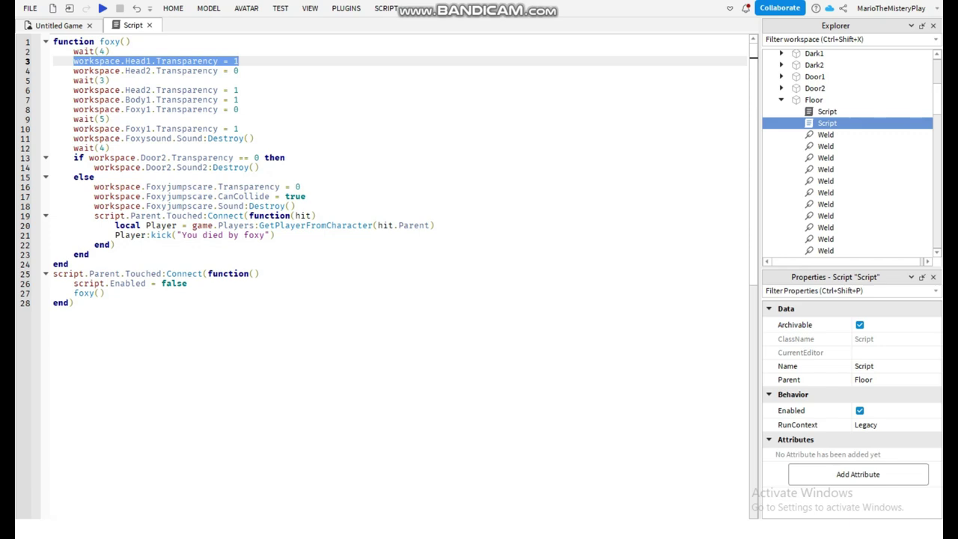
pyautogui.press('Down')
pyautogui.hotkey('shift', 'Home')
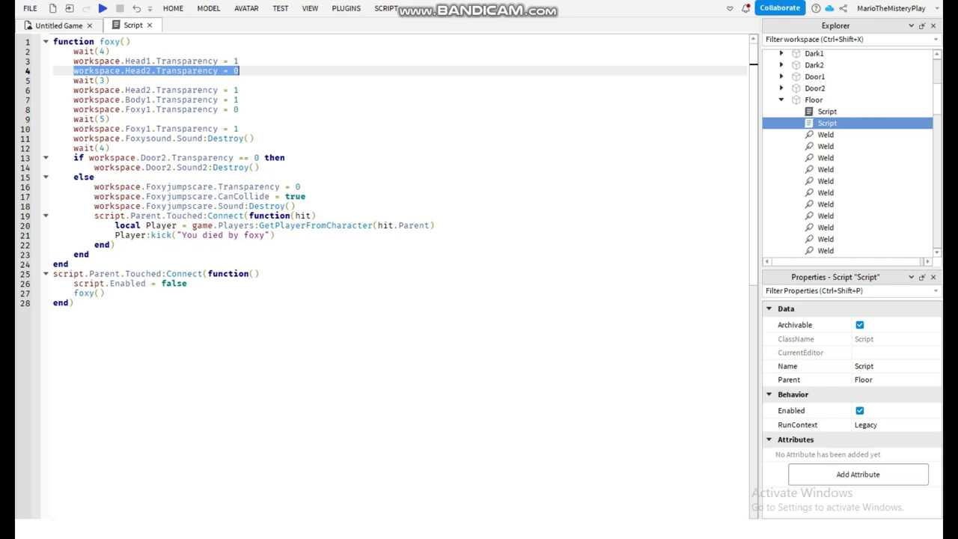
pyautogui.press('Down')
pyautogui.hotkey('shift', 'Home')
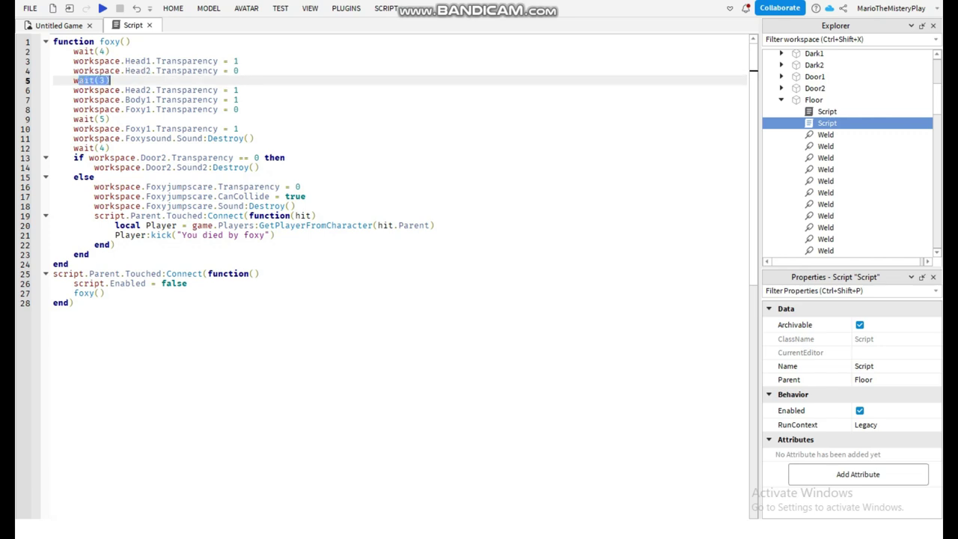
pyautogui.press('Down')
pyautogui.hotkey('shift', 'Home')
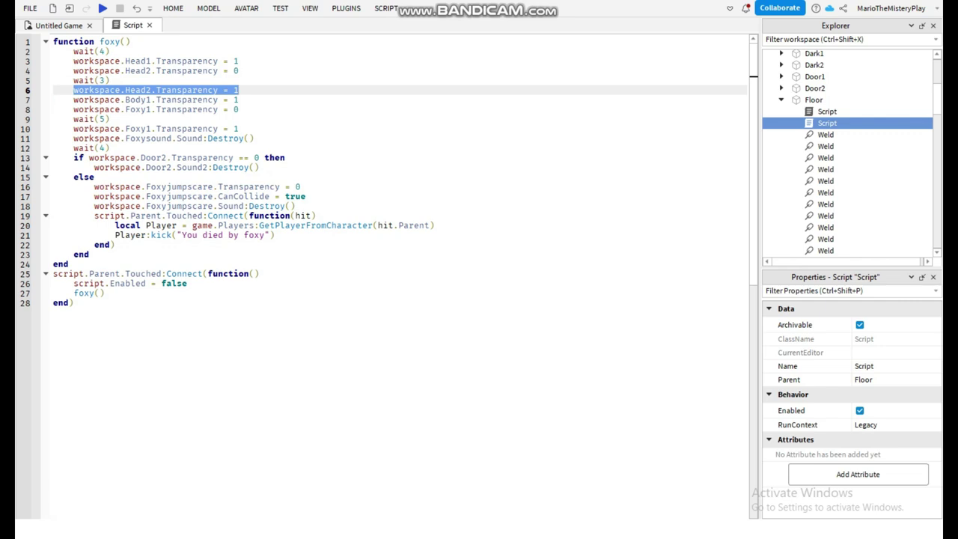
pyautogui.press('Down')
pyautogui.hotkey('shift', 'Home')
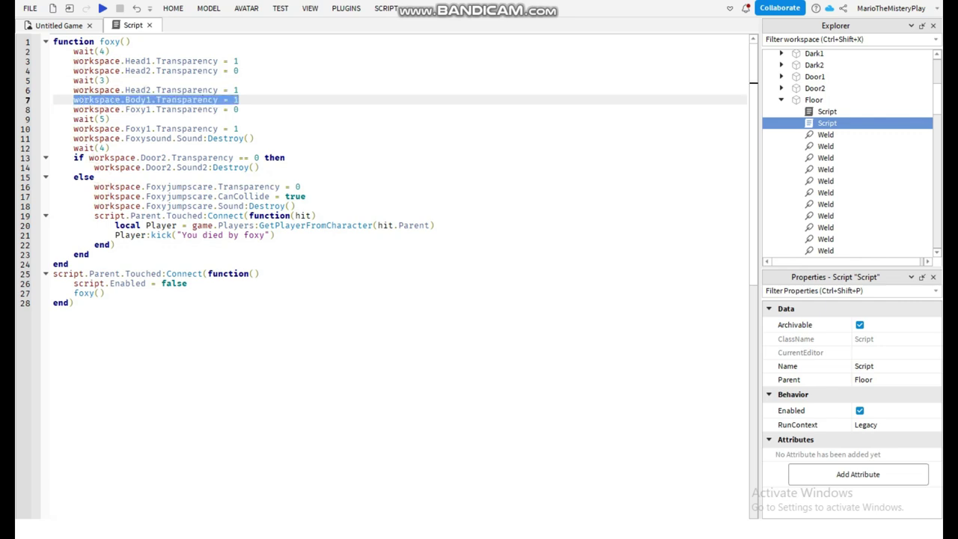
pyautogui.press('Down')
pyautogui.hotkey('shift', 'Home')
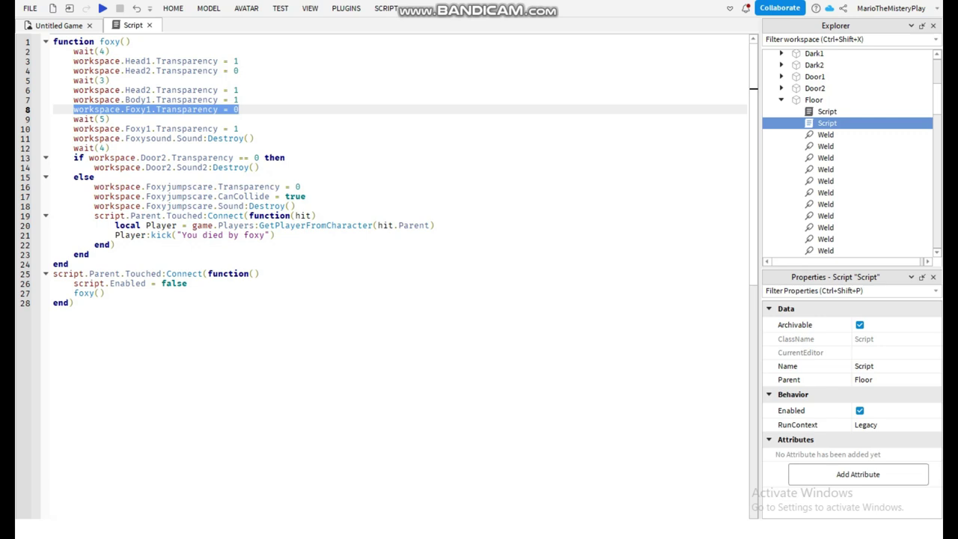
# Step: Review the foxy function's wait(5), the second Foxy1 transparency line and the start of the Door2 condition
pyautogui.moveTo(74, 119); pyautogui.dragTo(219, 129)
pyautogui.hotkey('shift', 'Left')
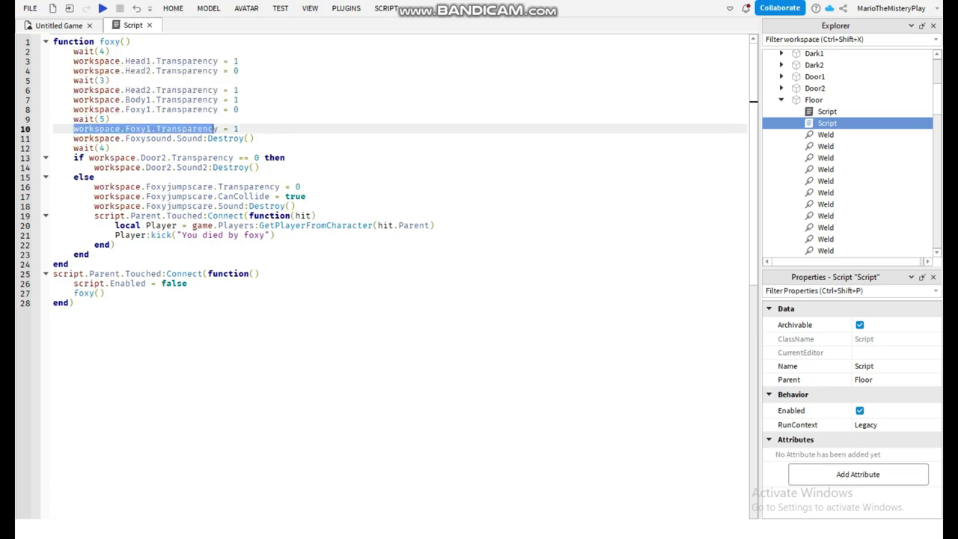
pyautogui.hotkey('shift', 'Down')
pyautogui.hotkey('shift', 'Up')
pyautogui.hotkey('shift', 'End')
pyautogui.click(286, 158)
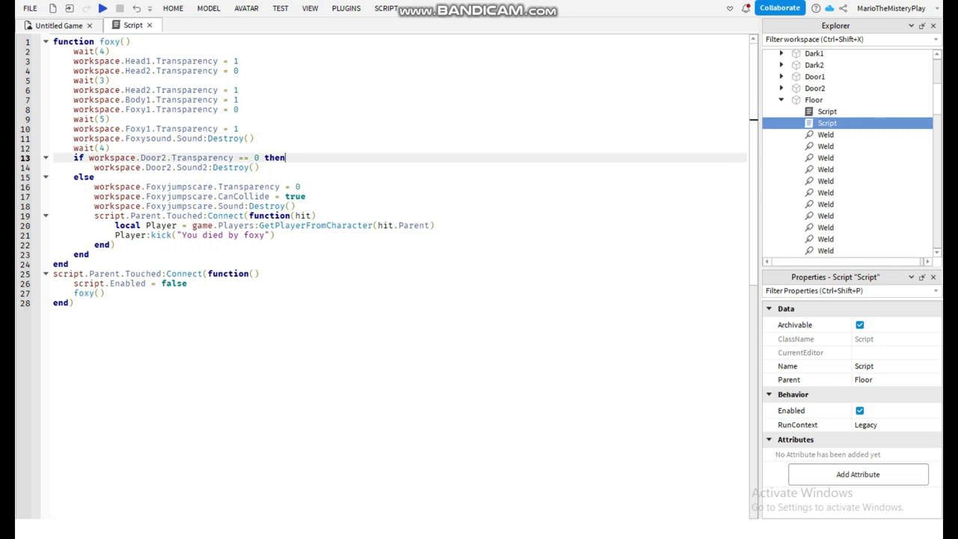
# Step: Inspect the PlayOnRemove setting of the Sound inside the Foxysound part at the end of the hallway
pyautogui.click(59, 25)
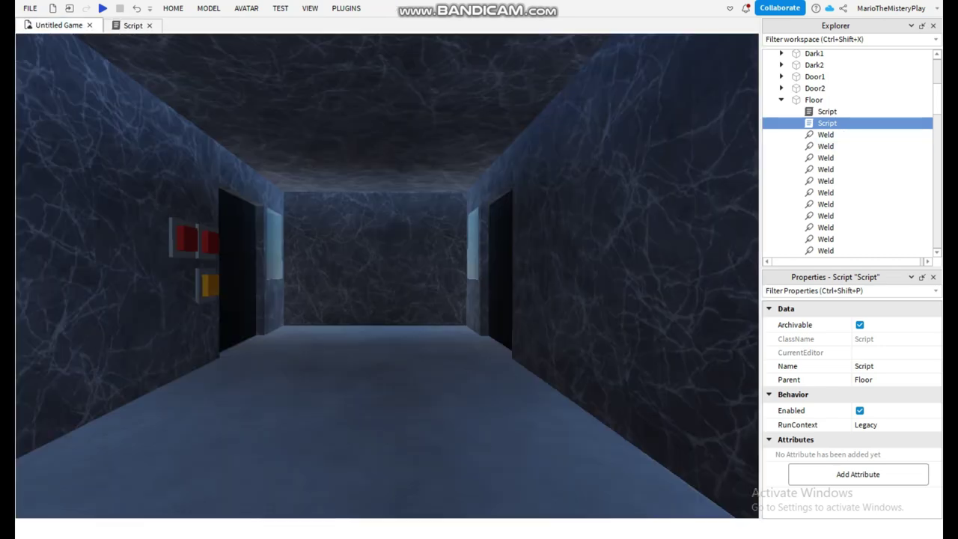
pyautogui.press('w')
pyautogui.moveTo(379, 270)
pyautogui.mouseDown(button='right')
pyautogui.moveTo(524, 269)
pyautogui.moveTo(382, 262)
pyautogui.mouseUp(button='right')
pyautogui.click(346, 226)
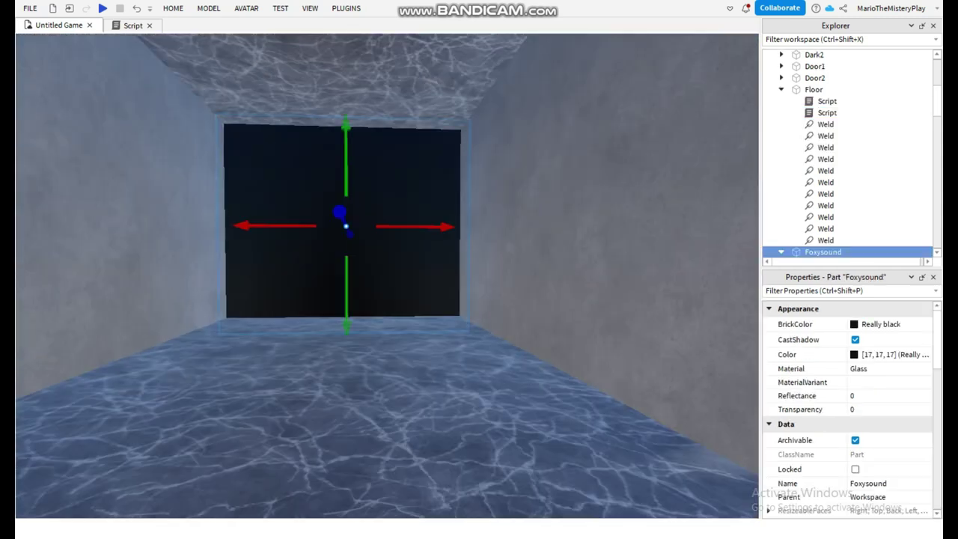
pyautogui.moveTo(346, 227); pyautogui.dragTo(346, 169, button='right')
pyautogui.scroll(-3, 831, 188)
pyautogui.click(829, 164)
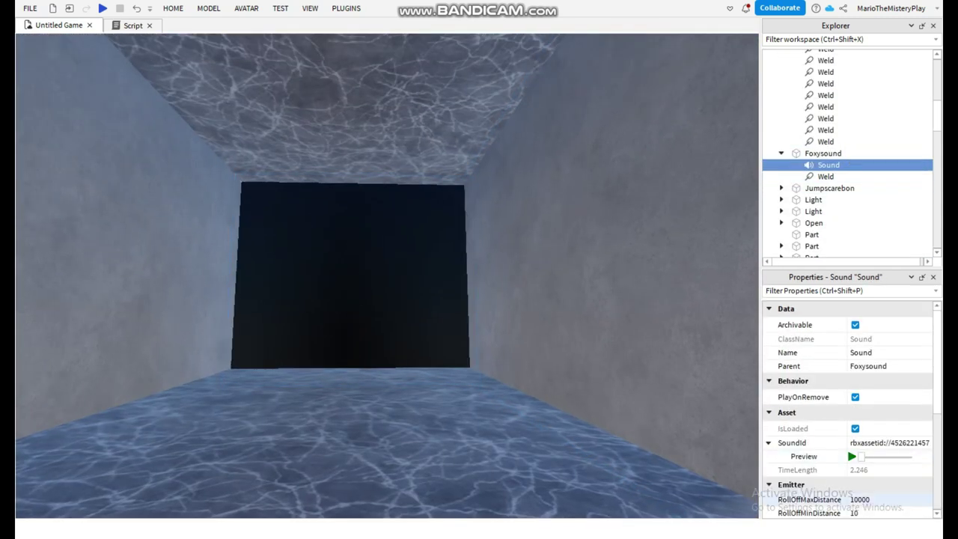
pyautogui.click(805, 398)
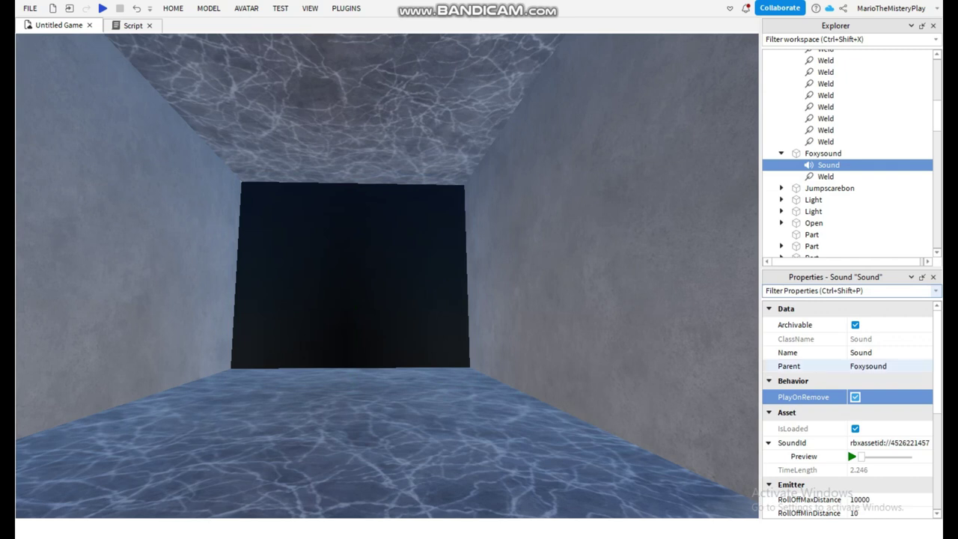
# Step: Return to the foxy script and read the Foxysound destroy line, the Door2 transparency condition and the Sound2 destroy line
pyautogui.click(133, 25)
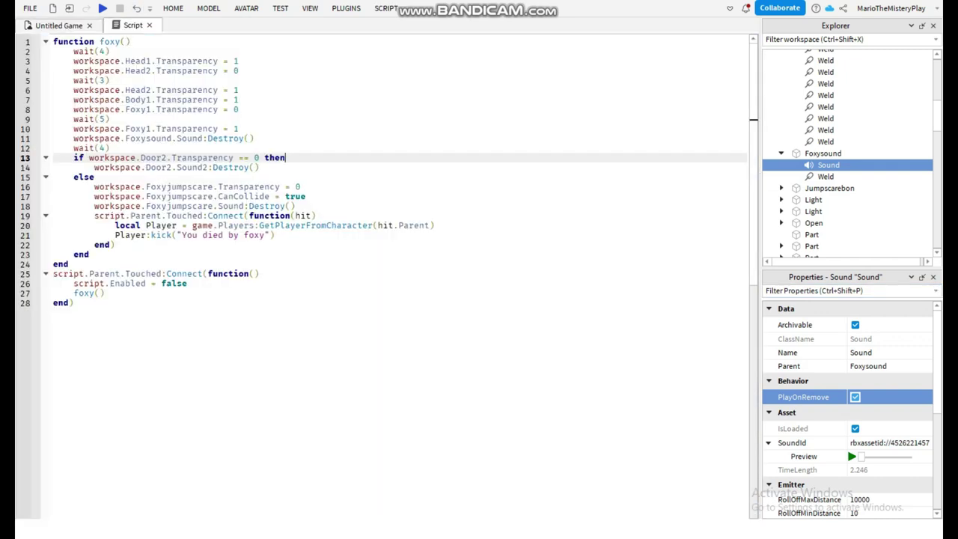
pyautogui.moveTo(74, 139); pyautogui.dragTo(171, 139)
pyautogui.moveTo(74, 148)
pyautogui.mouseDown()
pyautogui.moveTo(286, 157)
pyautogui.moveTo(260, 157)
pyautogui.mouseUp()
pyautogui.click(105, 158)
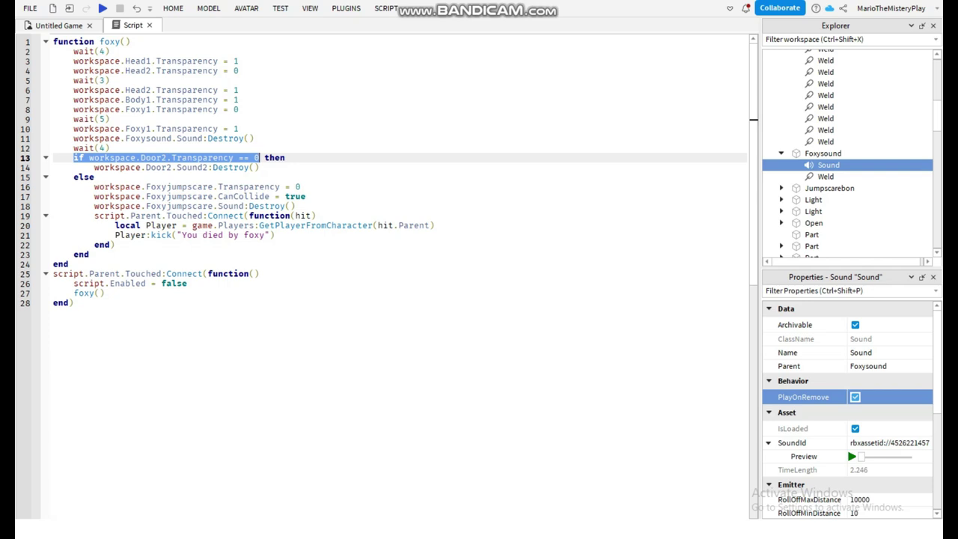
pyautogui.moveTo(93, 167); pyautogui.dragTo(260, 167)
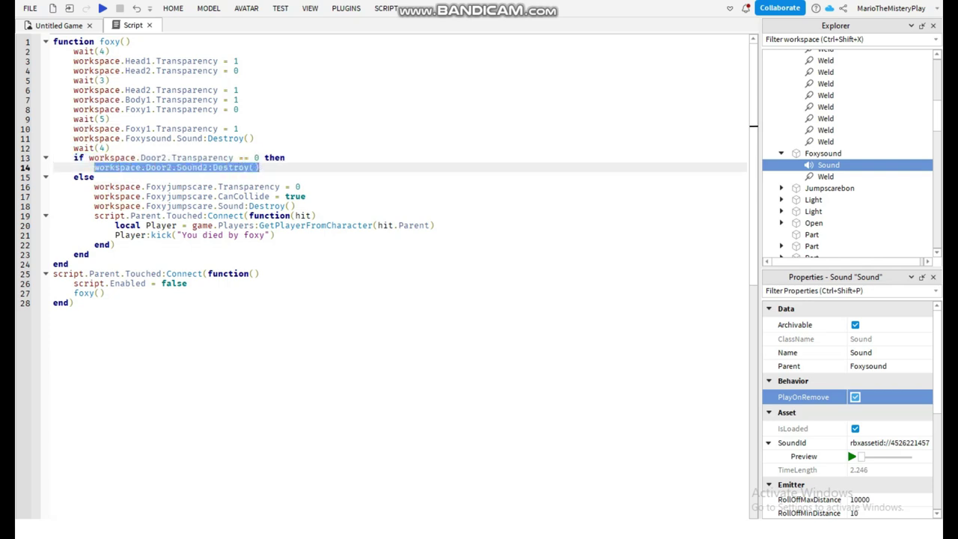
# Step: Examine the Sound and Sound2 objects inside the Door2 part and preview Sound
pyautogui.click(58, 26)
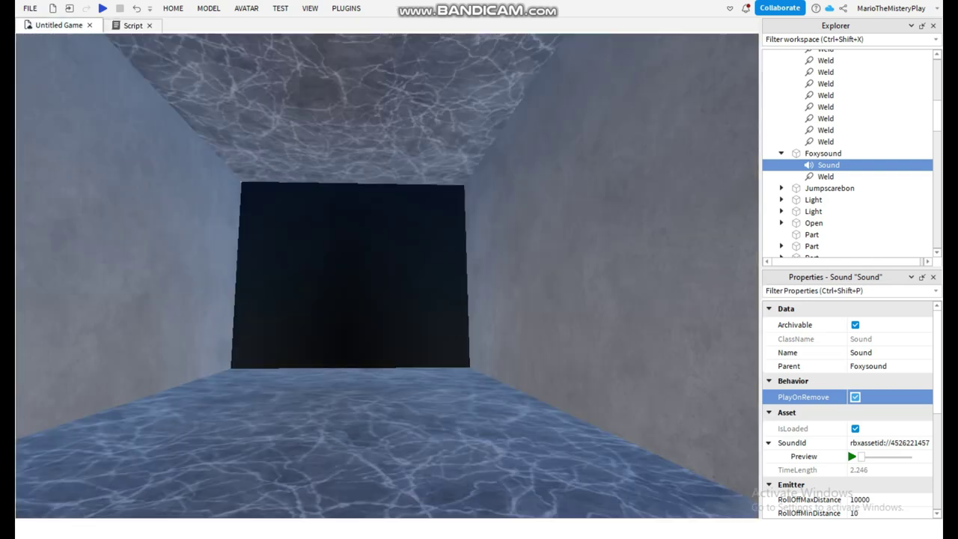
pyautogui.moveTo(352, 277); pyautogui.dragTo(427, 262, button='right')
pyautogui.moveTo(502, 262); pyautogui.dragTo(577, 269, button='right')
pyautogui.click(540, 269)
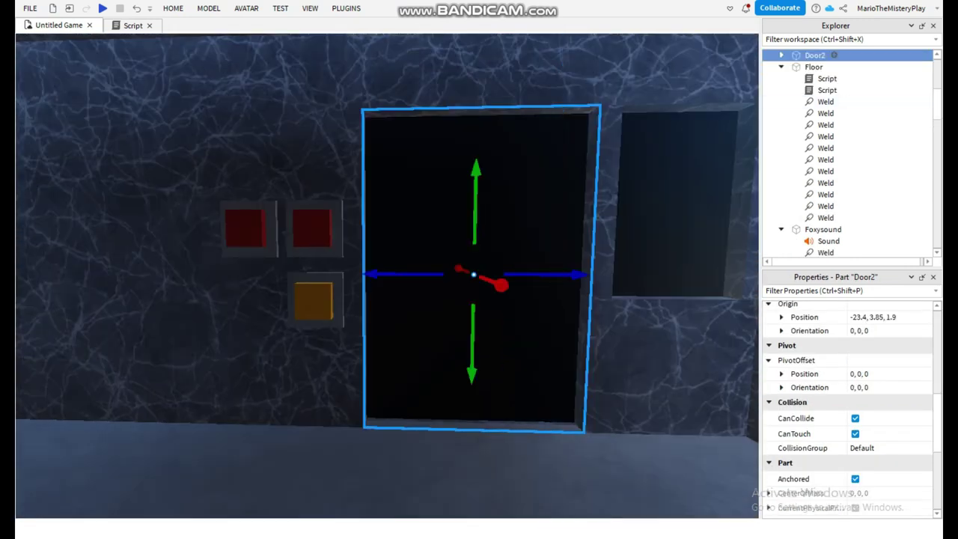
pyautogui.click(781, 55)
pyautogui.click(829, 67)
pyautogui.click(831, 79)
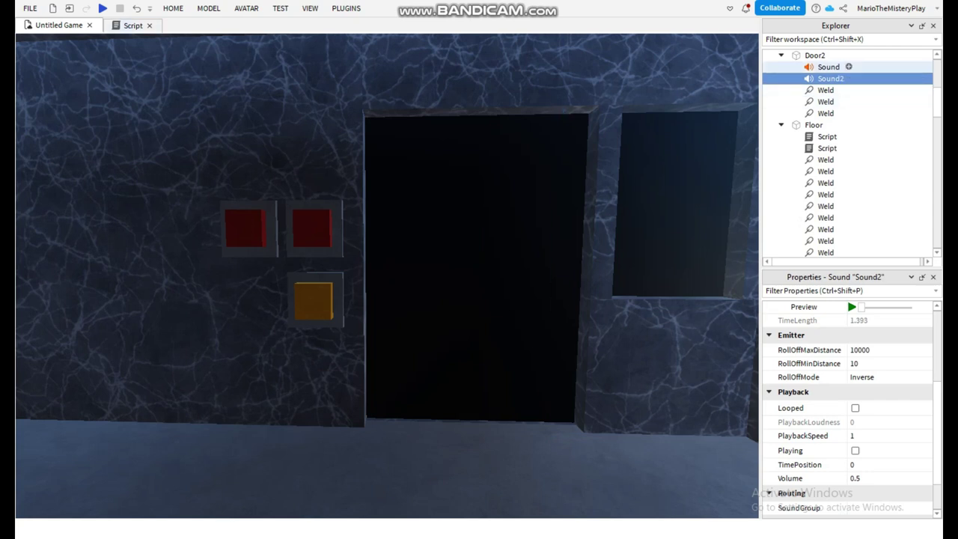
pyautogui.click(829, 68)
pyautogui.click(852, 307)
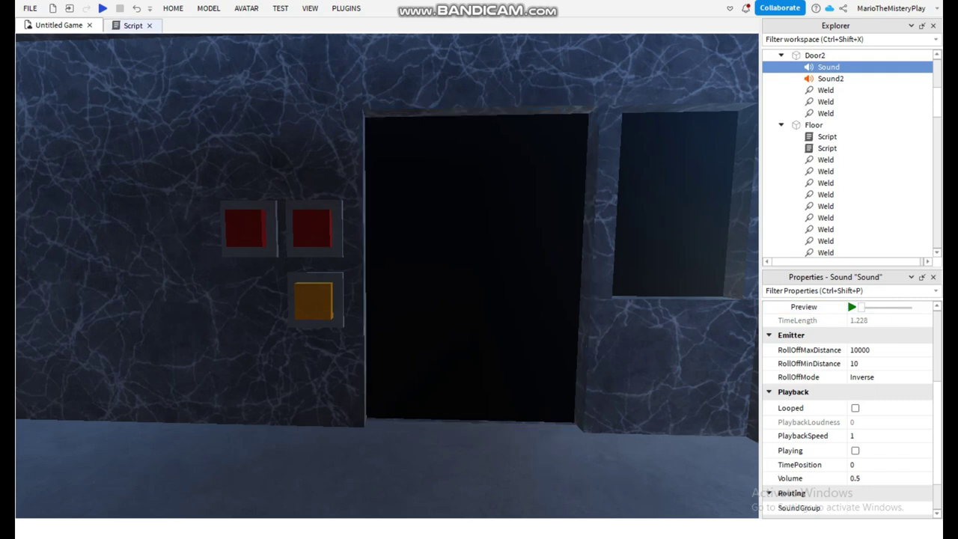
# Step: Compare the script's Door2 condition with the door in the scene and preview Door2's Sound2
pyautogui.click(133, 26)
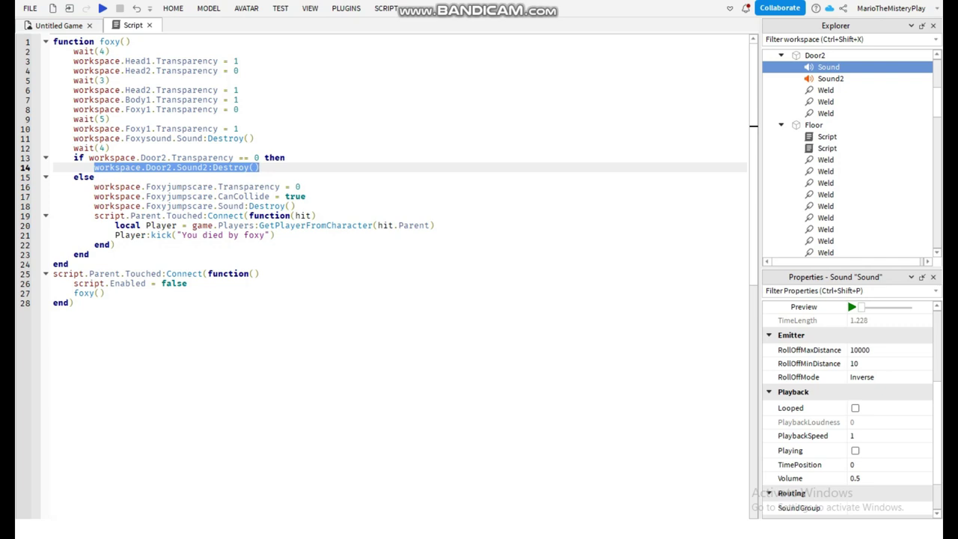
pyautogui.hotkey('ctrl', 'Tab')
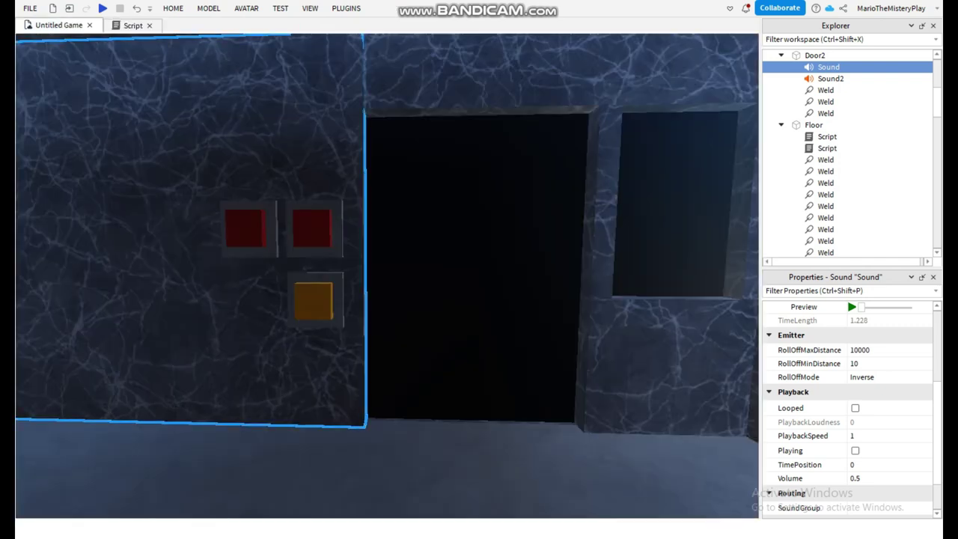
pyautogui.hotkey('ctrl', 'Tab')
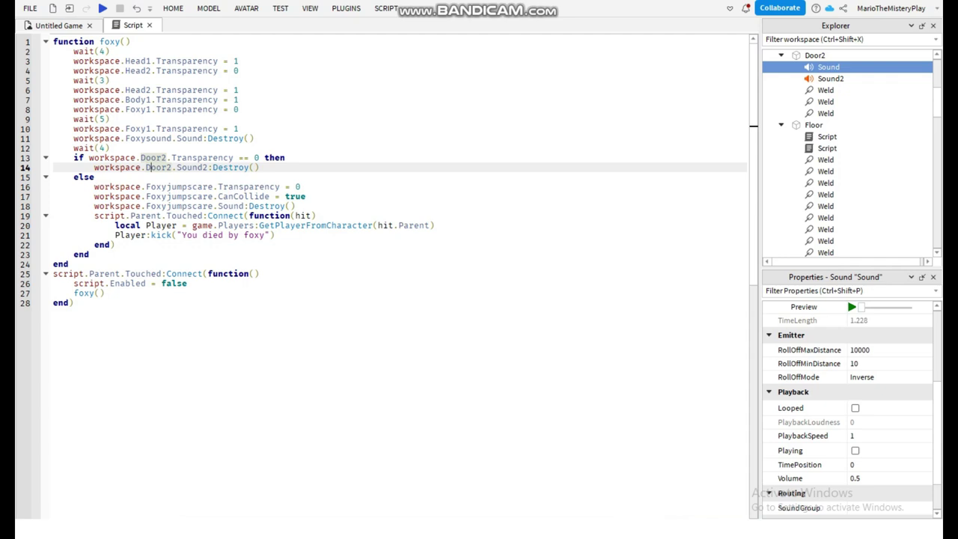
pyautogui.moveTo(78, 158); pyautogui.dragTo(280, 158)
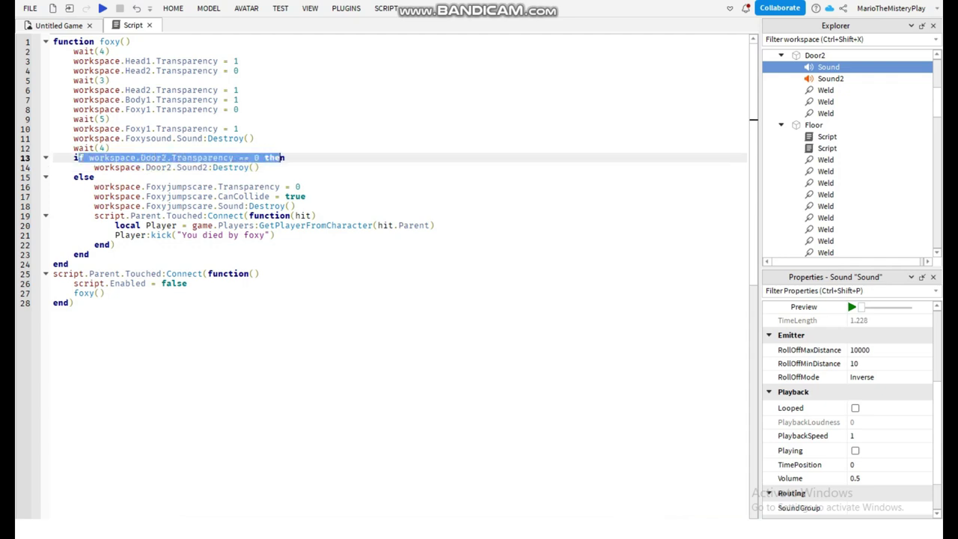
pyautogui.click(831, 79)
pyautogui.click(852, 307)
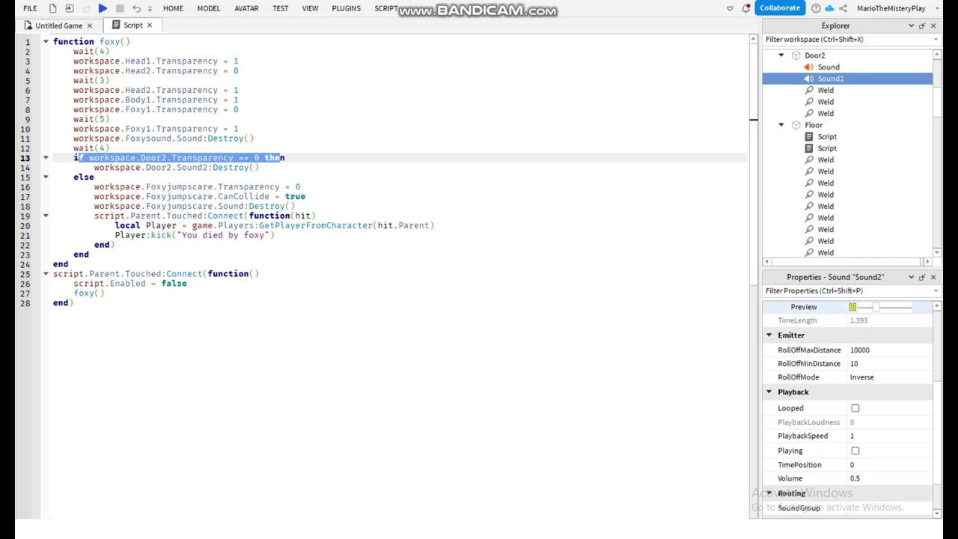
# Step: Read the else branch of the door condition and its Foxyjumpscare Transparency = 0 line in the foxy script
pyautogui.moveTo(74, 178); pyautogui.dragTo(95, 178)
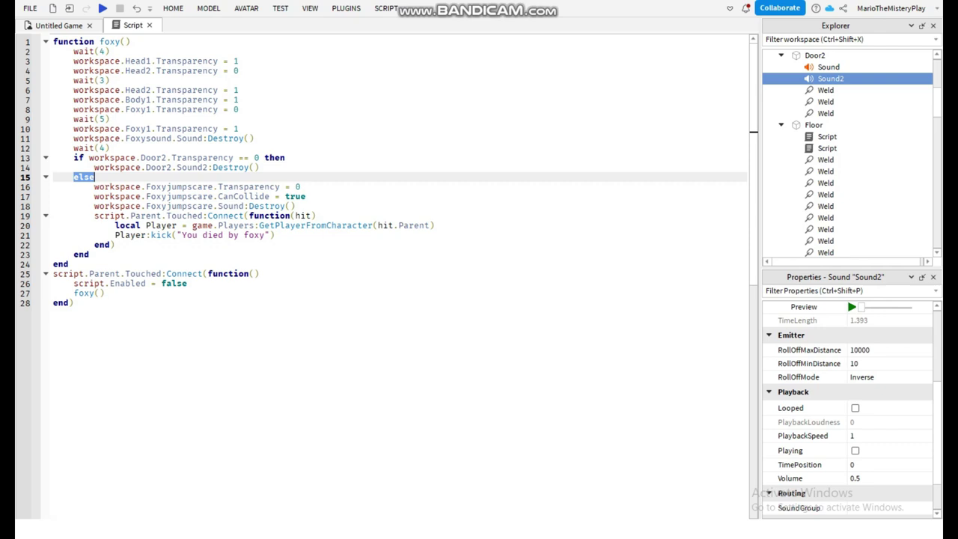
pyautogui.moveTo(94, 187); pyautogui.dragTo(302, 187)
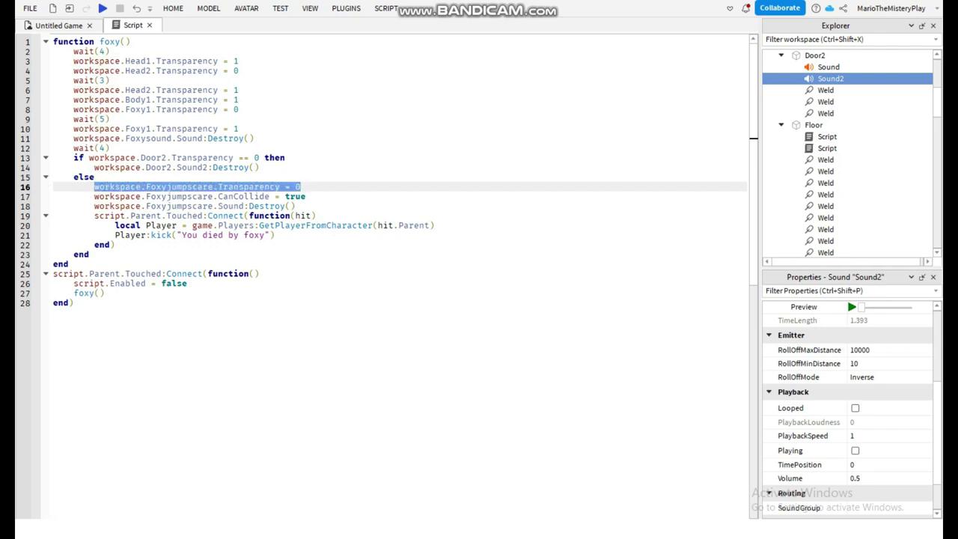
# Step: Find the invisible Foxyjumpscare figure outside the building and move it into the office room
pyautogui.click(59, 26)
pyautogui.moveTo(382, 254); pyautogui.dragTo(479, 255, button='right')
pyautogui.scroll(-3, 382, 255)
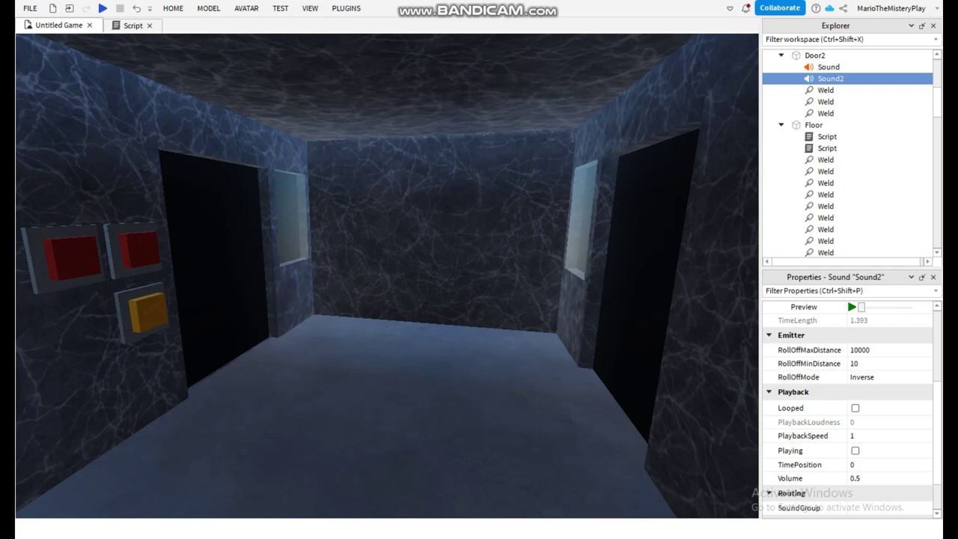
pyautogui.moveTo(420, 390); pyautogui.dragTo(363, 299, button='right')
pyautogui.scroll(3, 382, 299)
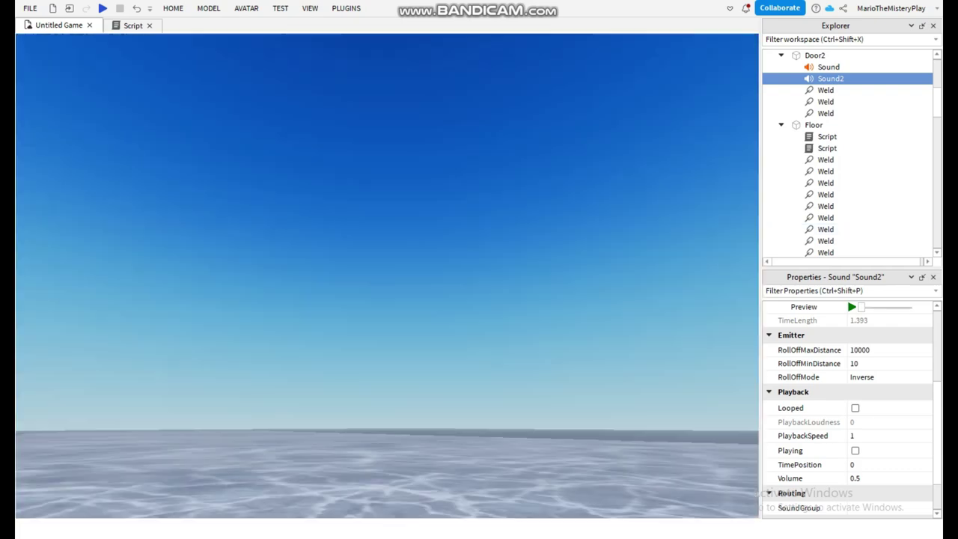
pyautogui.moveTo(382, 247); pyautogui.dragTo(337, 322, button='right')
pyautogui.click(292, 315)
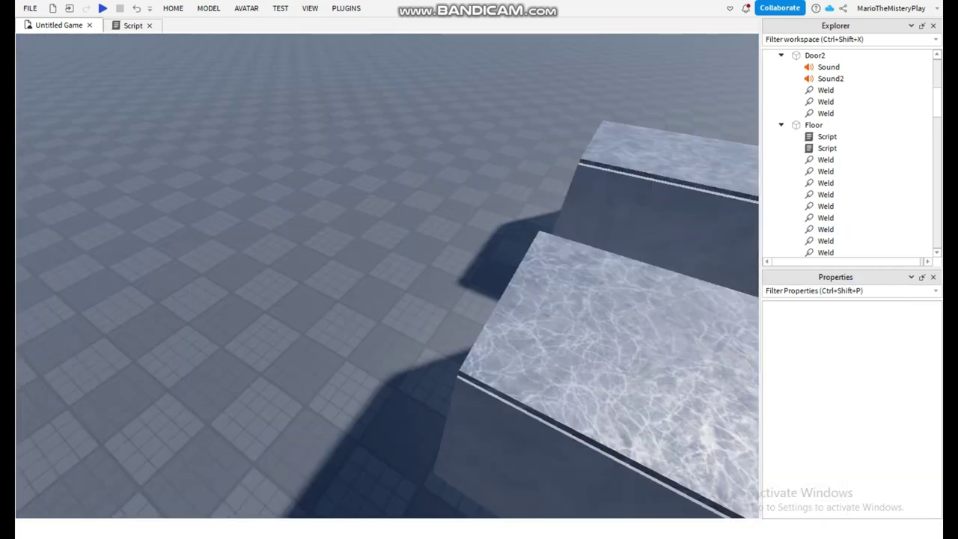
pyautogui.click(385, 248)
pyautogui.moveTo(385, 248); pyautogui.dragTo(337, 307, button='right')
pyautogui.scroll(3, 384, 262)
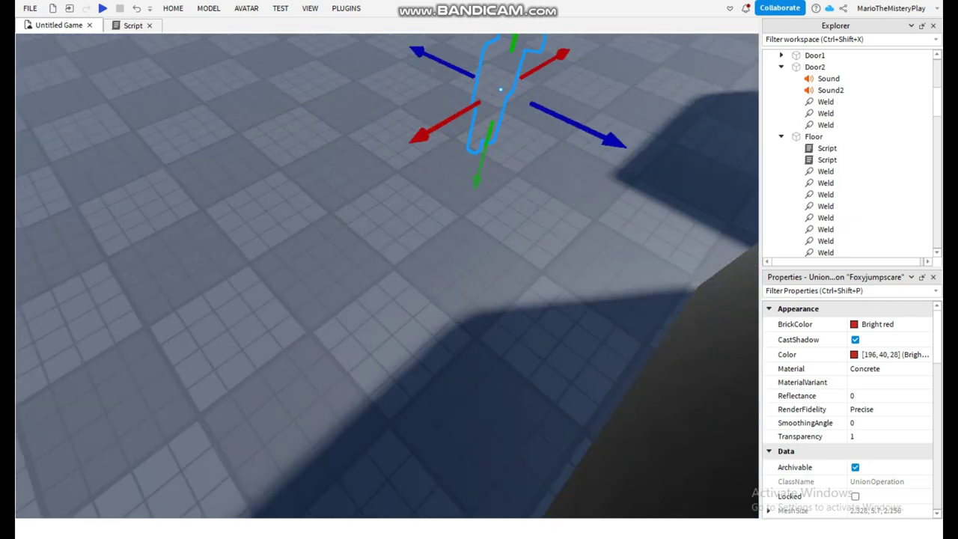
pyautogui.moveTo(495, 98); pyautogui.dragTo(562, 194)
pyautogui.moveTo(555, 195); pyautogui.dragTo(561, 112, button='right')
pyautogui.moveTo(562, 195); pyautogui.dragTo(450, 277)
pyautogui.moveTo(561, 194); pyautogui.dragTo(487, 224, button='right')
pyautogui.moveTo(449, 277); pyautogui.dragTo(419, 300)
pyautogui.moveTo(486, 224); pyautogui.dragTo(419, 254, button='right')
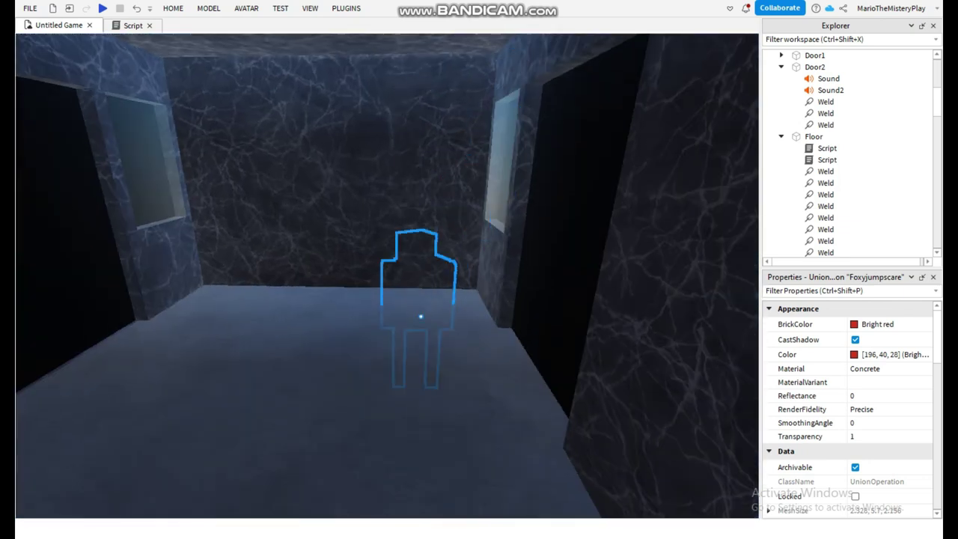
# Step: Position the Foxyjumpscare figure between the two office doorways, at about -29.5, 3.55, 3.1, shifting it away from the back wall
pyautogui.moveTo(420, 317); pyautogui.dragTo(511, 464)
pyautogui.moveTo(342, 402); pyautogui.dragTo(300, 420, button='right')
pyautogui.moveTo(512, 464); pyautogui.dragTo(444, 123)
pyautogui.moveTo(415, 162); pyautogui.dragTo(344, 187, button='right')
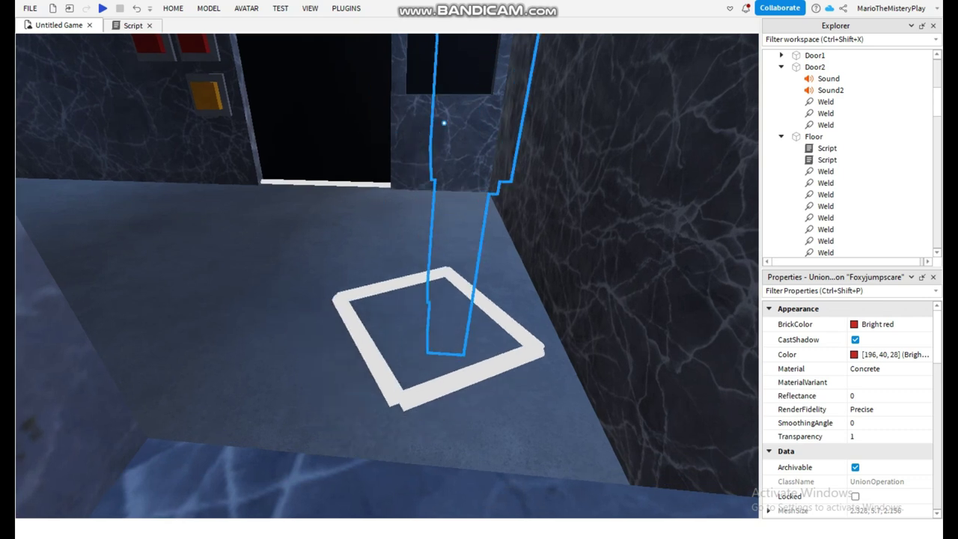
pyautogui.press('f')
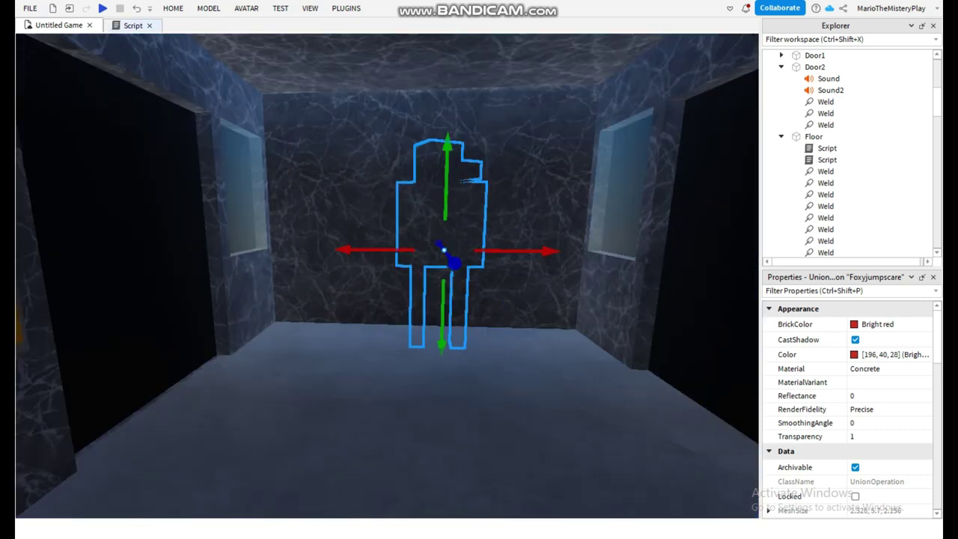
pyautogui.moveTo(455, 264); pyautogui.dragTo(465, 276)
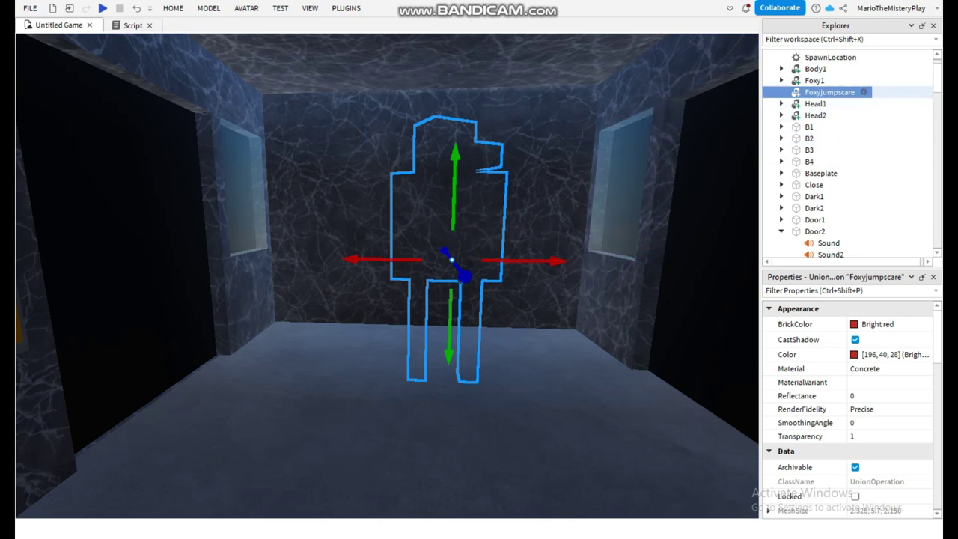
# Step: Inspect the Sound inside Foxyjumpscare and preview it
pyautogui.click(782, 92)
pyautogui.click(829, 104)
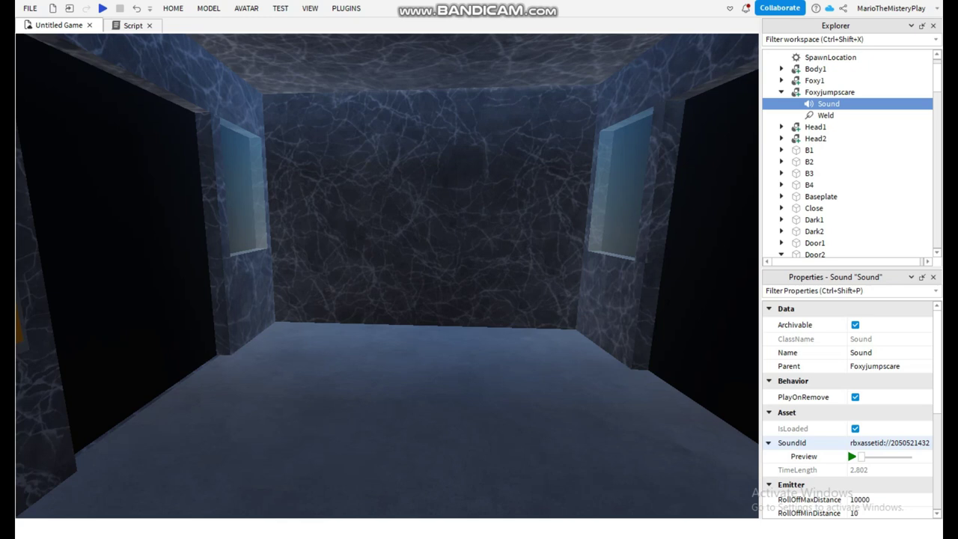
pyautogui.click(852, 456)
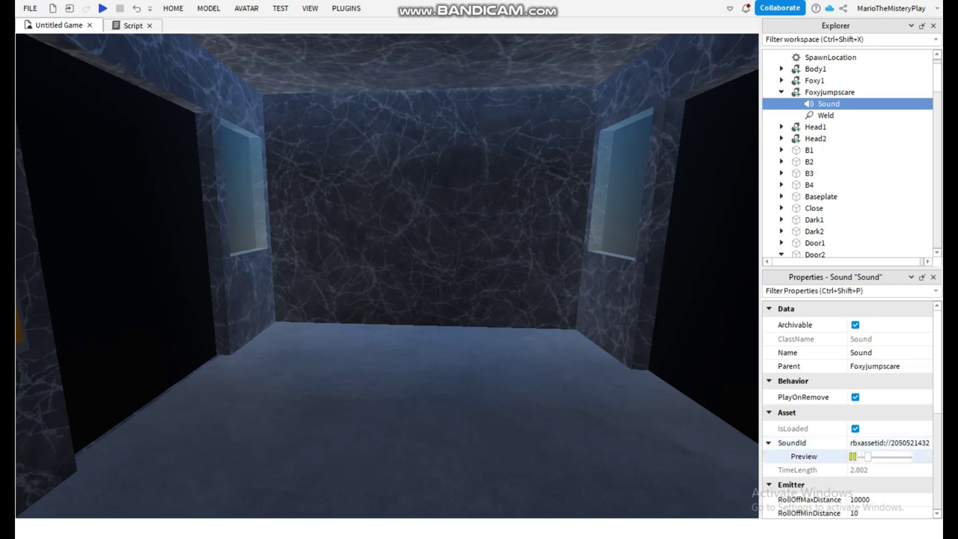
pyautogui.click(852, 456)
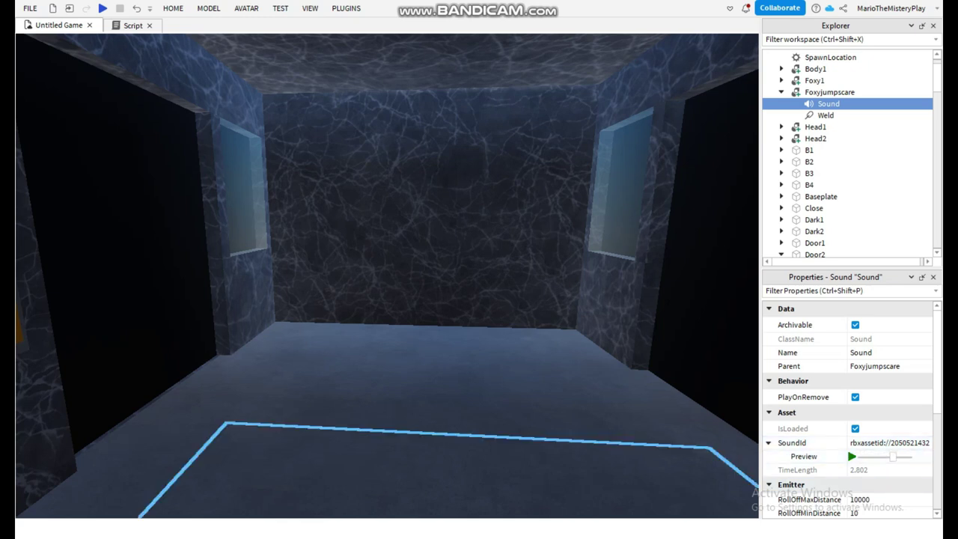
pyautogui.moveTo(457, 225); pyautogui.dragTo(431, 225, button='right')
# Step: Return to the foxy script and reread the line setting Foxyjumpscare's Transparency to 0
pyautogui.click(132, 25)
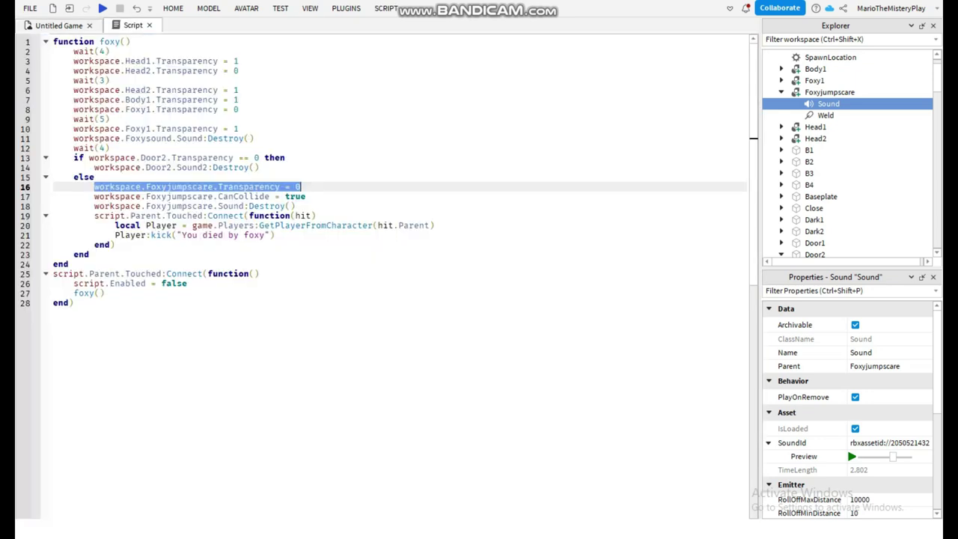
pyautogui.click(95, 187)
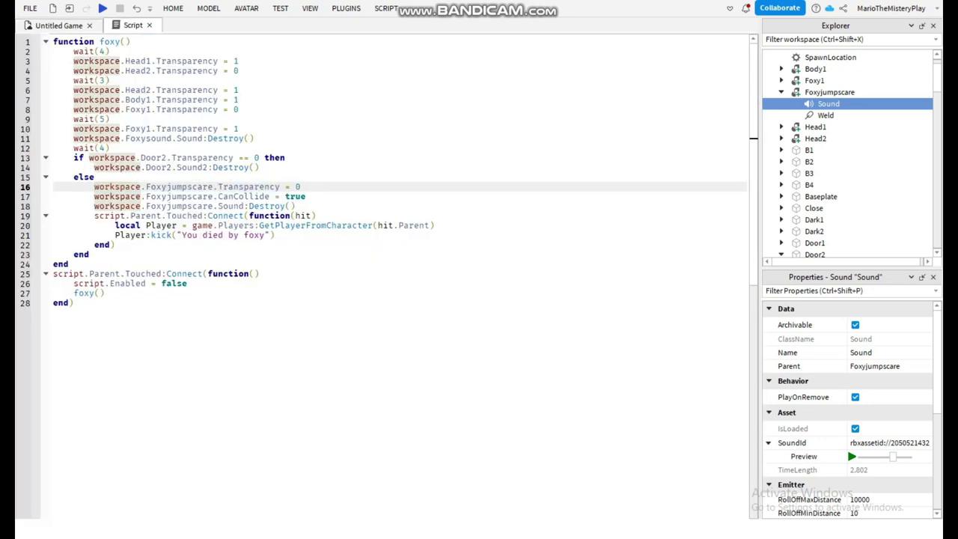
pyautogui.moveTo(94, 187); pyautogui.dragTo(301, 187)
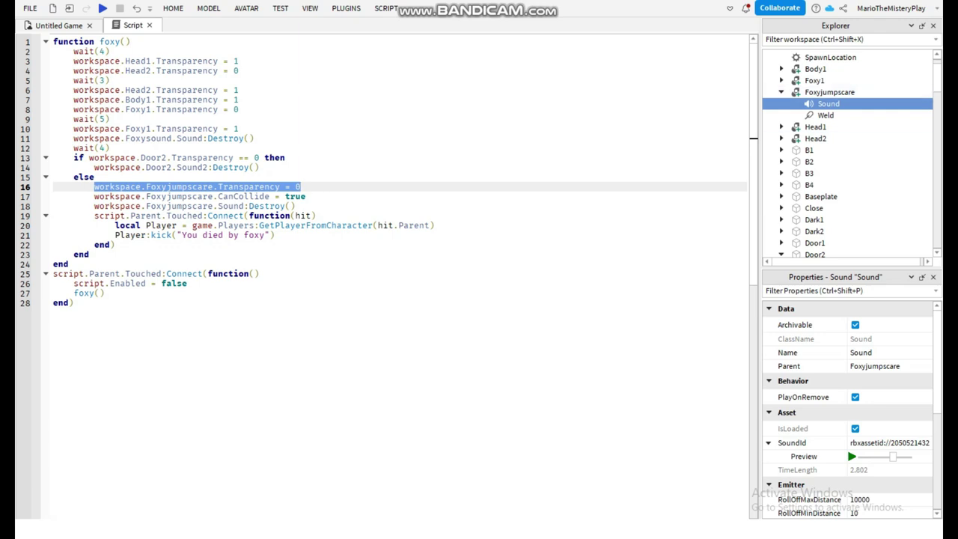
pyautogui.moveTo(99, 196); pyautogui.dragTo(302, 188)
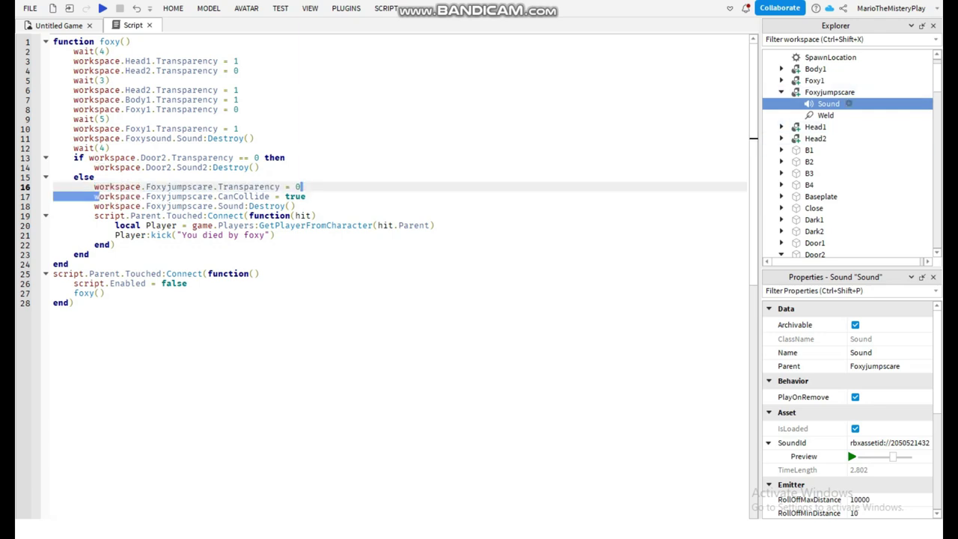
# Step: Check Foxyjumpscare's CanCollide property against the script line that sets CanCollide to true
pyautogui.click(829, 92)
pyautogui.scroll(-7, 855, 452)
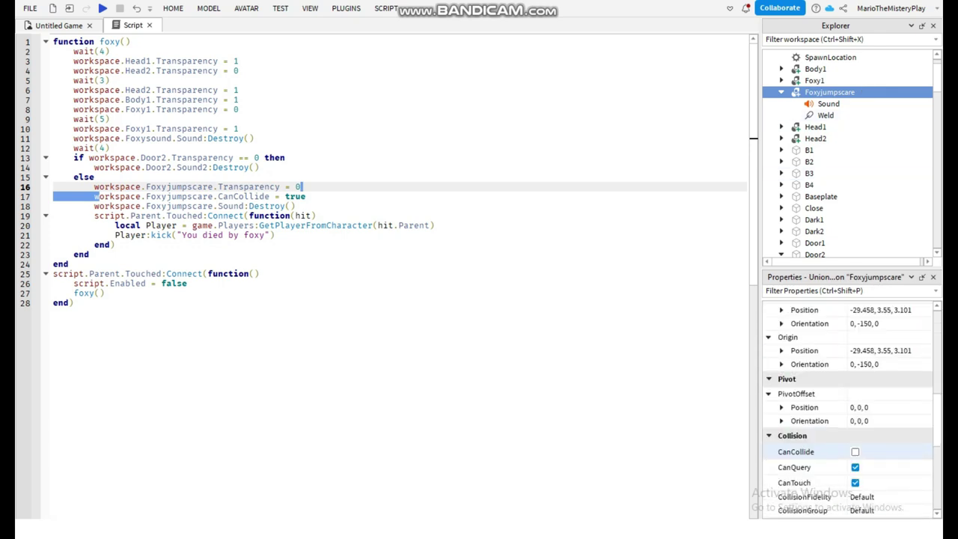
pyautogui.scroll(-2, 824, 452)
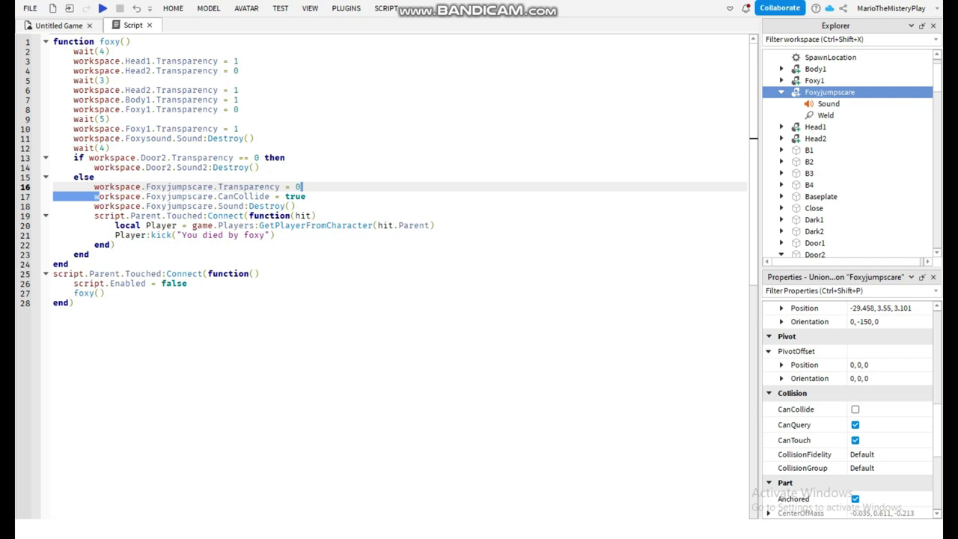
pyautogui.click(121, 197)
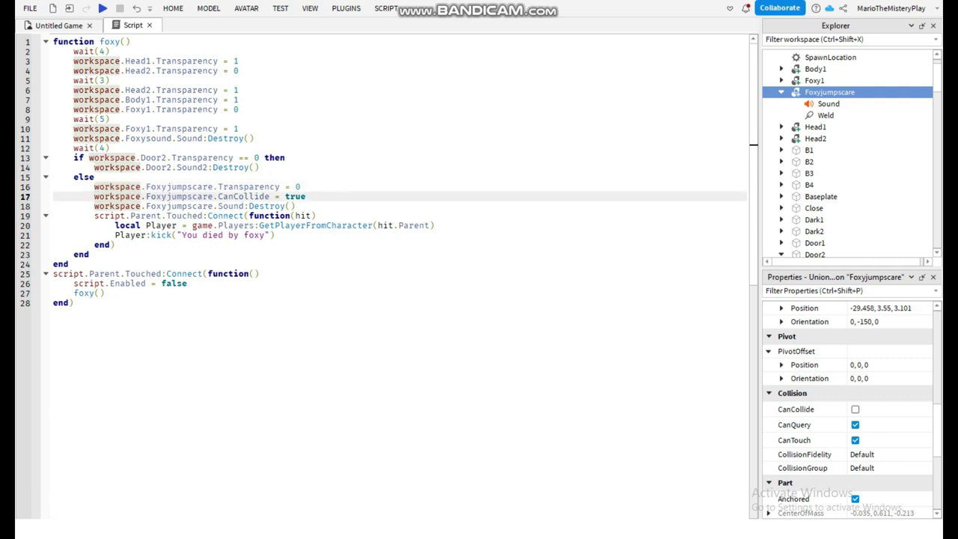
pyautogui.moveTo(94, 197); pyautogui.dragTo(307, 196)
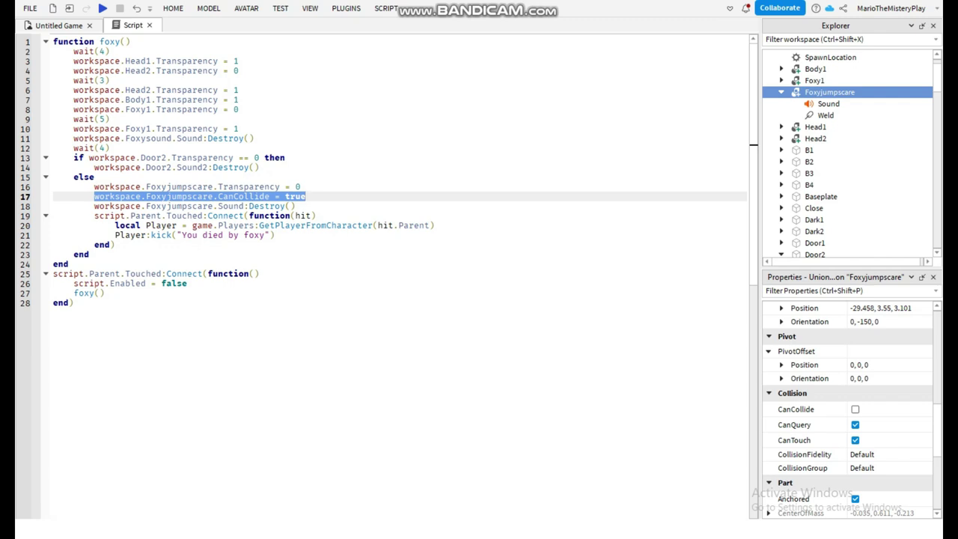
# Step: Read the Foxyjumpscare Sound destroy line and check that Sound's PlayOnRemove setting
pyautogui.moveTo(99, 206); pyautogui.dragTo(296, 206)
pyautogui.click(284, 206)
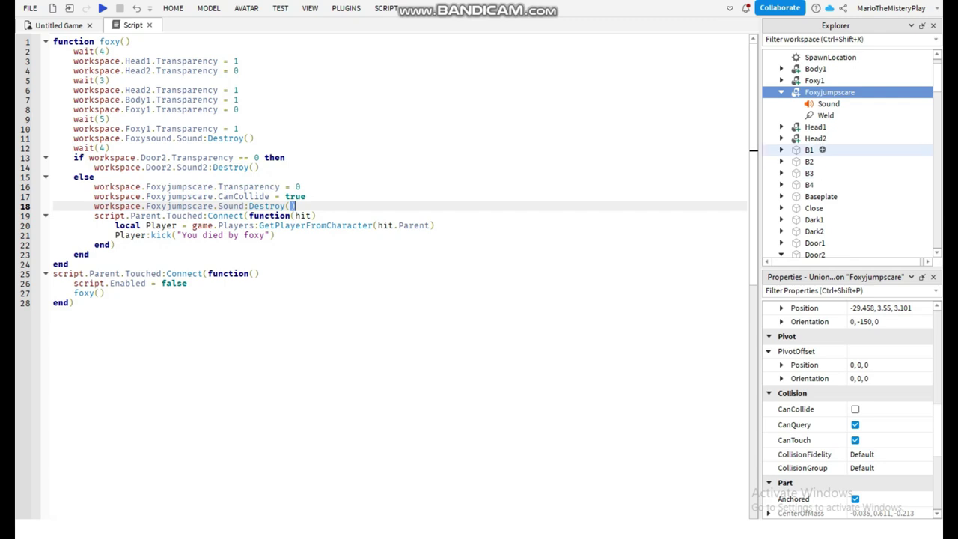
pyautogui.click(829, 103)
pyautogui.scroll(3, 824, 325)
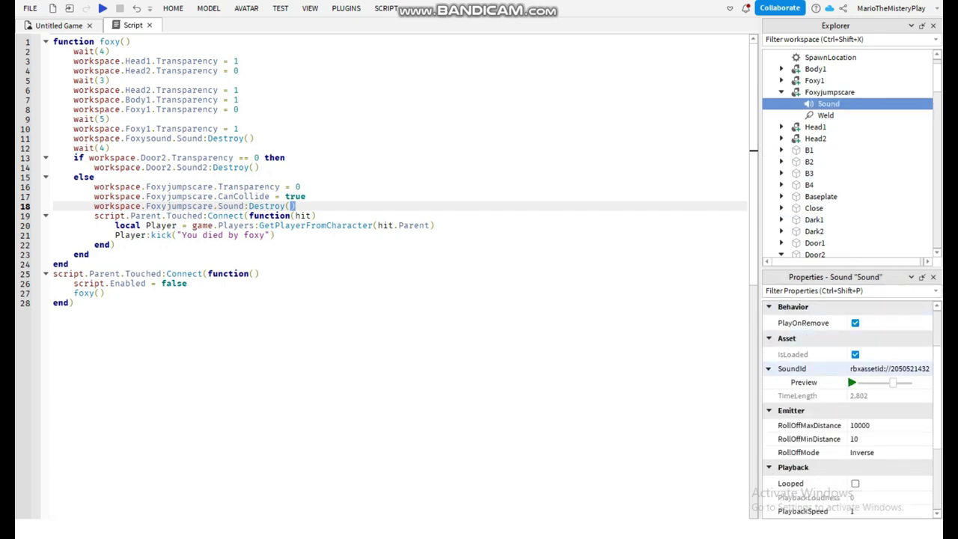
pyautogui.click(830, 92)
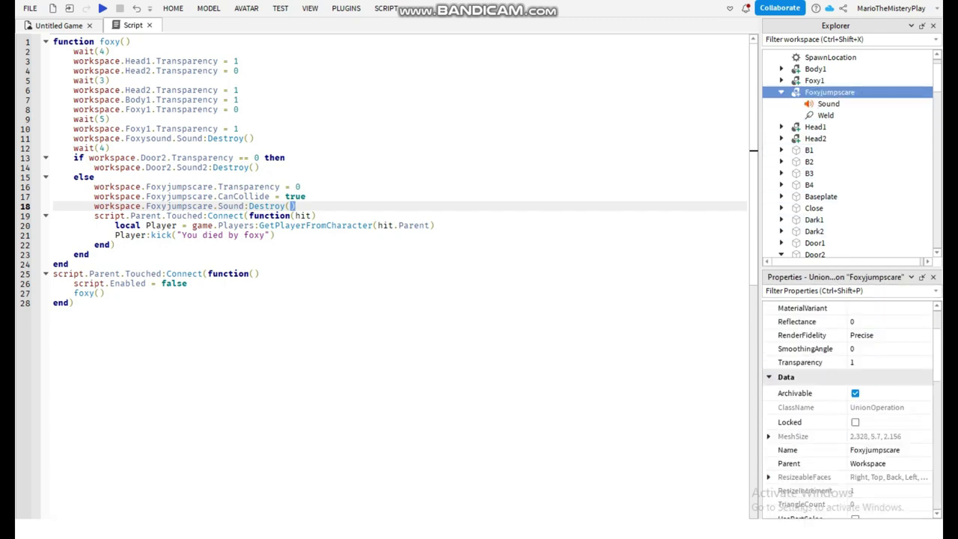
# Step: Read the nested Touched handler with its hit parameter, the local Player line and the "You died by foxy" kick message
pyautogui.click(94, 225)
pyautogui.click(115, 226)
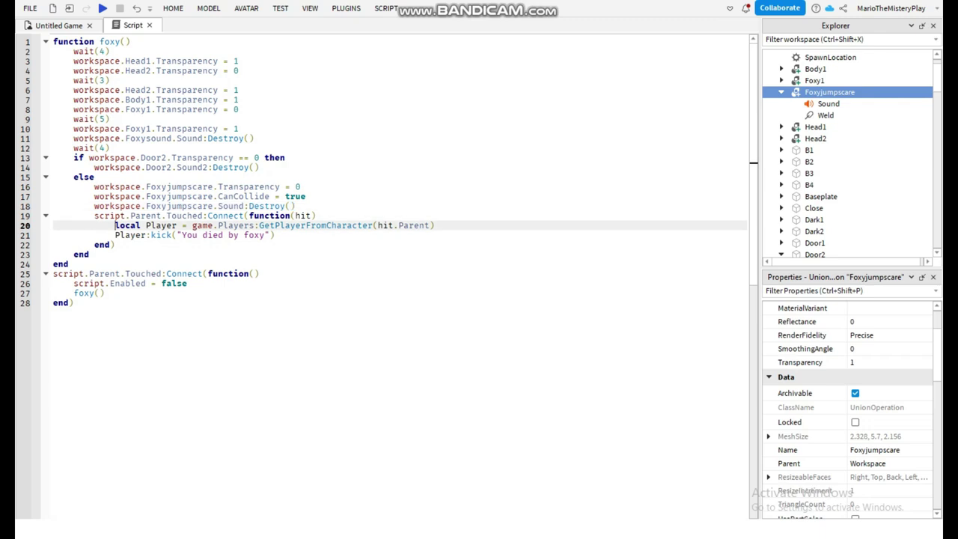
pyautogui.click(97, 215)
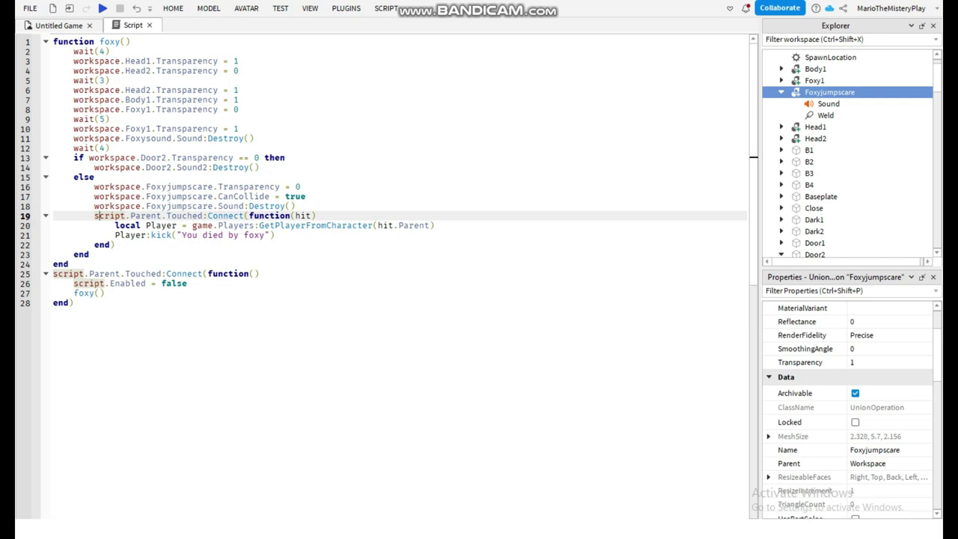
pyautogui.moveTo(295, 216); pyautogui.dragTo(311, 215)
pyautogui.moveTo(115, 225); pyautogui.dragTo(435, 226)
pyautogui.hotkey('shift', 'Down')
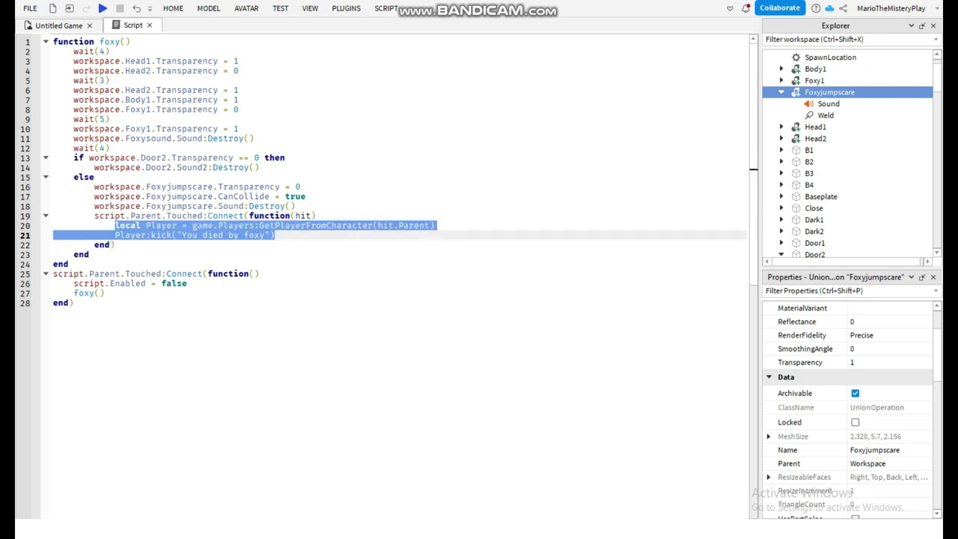
pyautogui.click(260, 236)
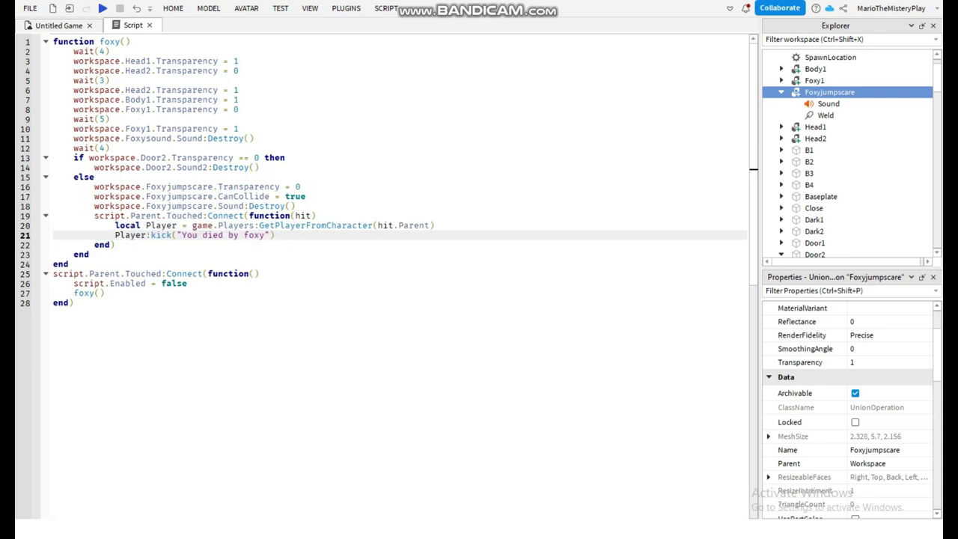
pyautogui.moveTo(182, 235); pyautogui.dragTo(265, 235)
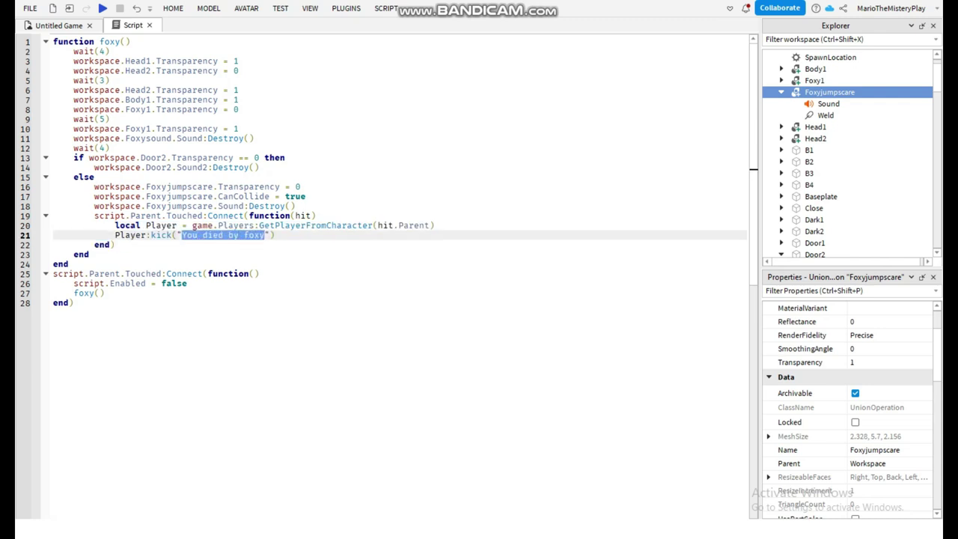
pyautogui.click(265, 235)
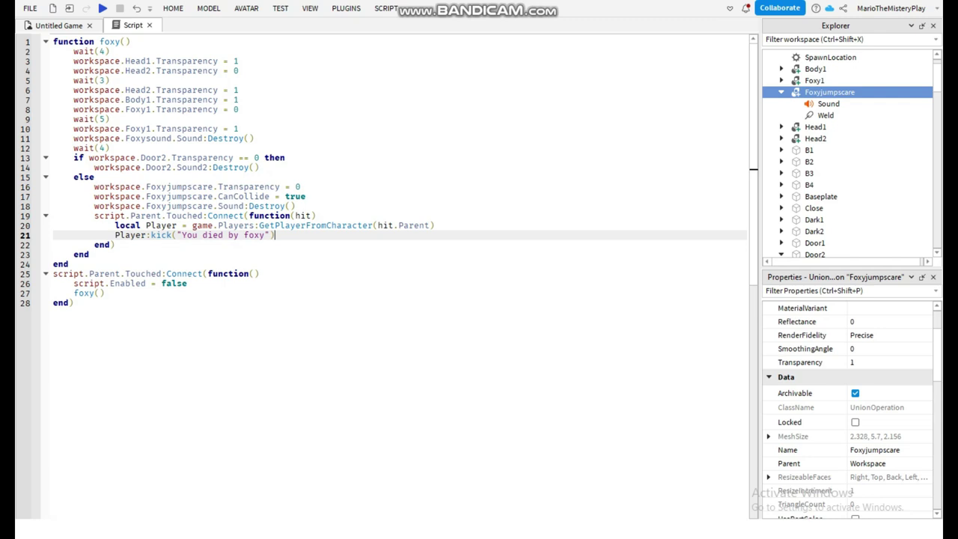
# Step: Review the whole foxy function body, the closing Touched connection and its script.Enabled = false line
pyautogui.click(73, 304)
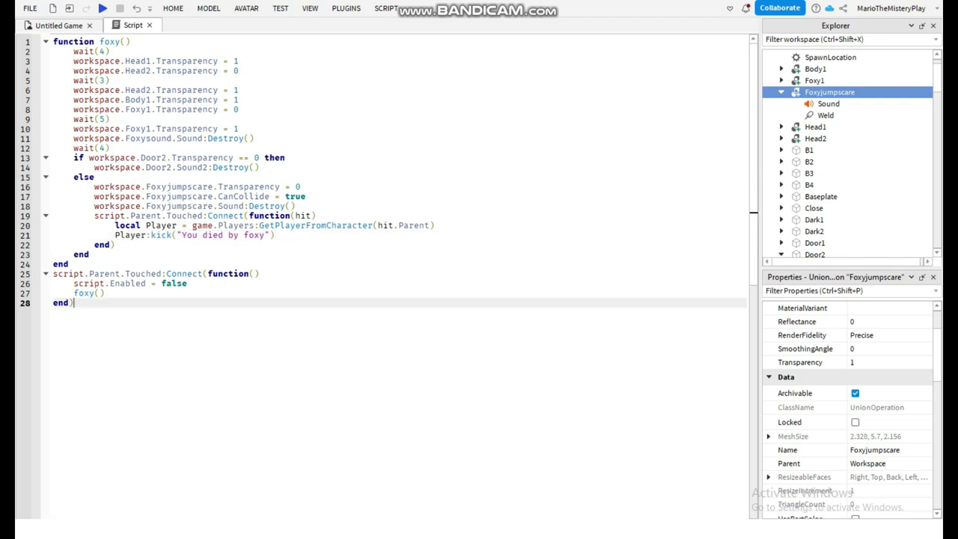
pyautogui.moveTo(69, 263); pyautogui.dragTo(74, 51)
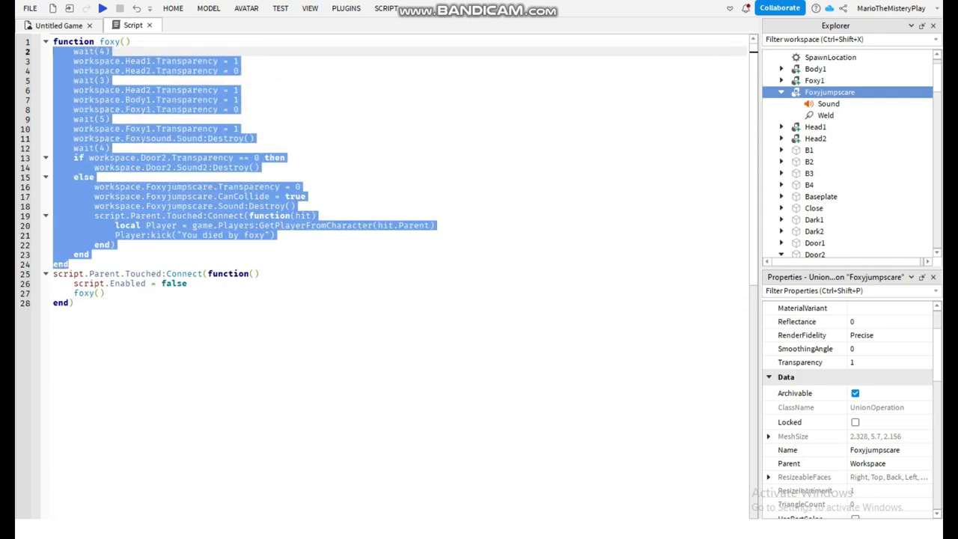
pyautogui.click(140, 274)
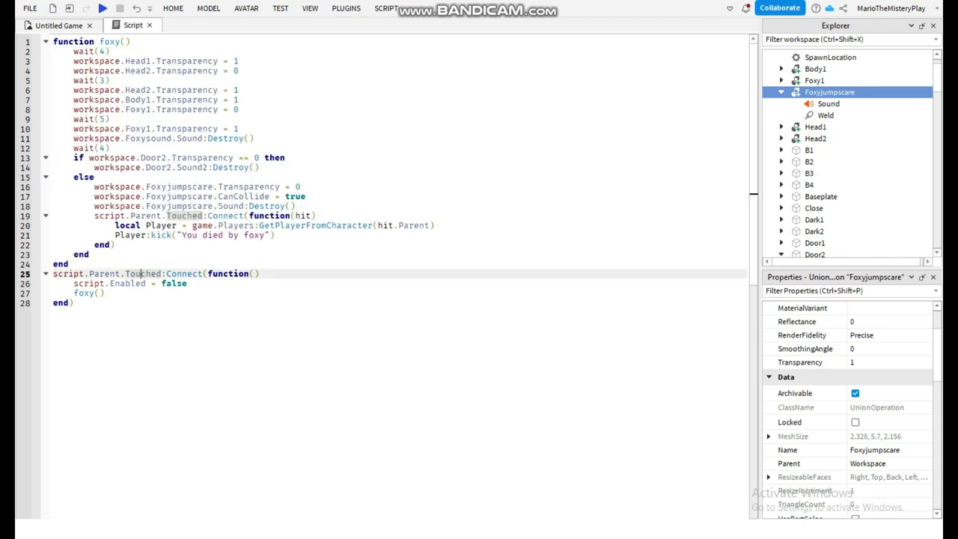
pyautogui.moveTo(53, 274)
pyautogui.mouseDown()
pyautogui.moveTo(117, 274)
pyautogui.moveTo(133, 285)
pyautogui.moveTo(164, 274)
pyautogui.moveTo(259, 274)
pyautogui.mouseUp()
pyautogui.click(260, 274)
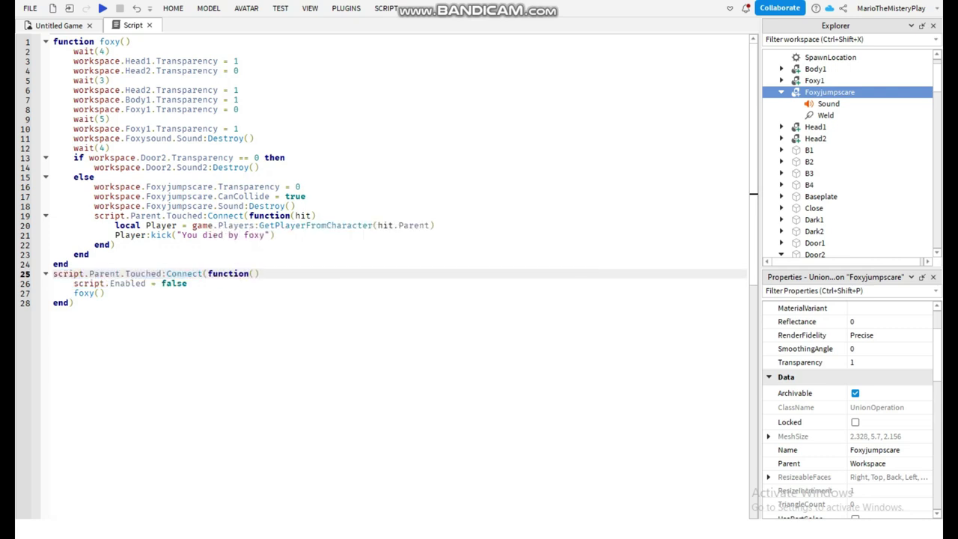
pyautogui.moveTo(73, 284); pyautogui.dragTo(187, 283)
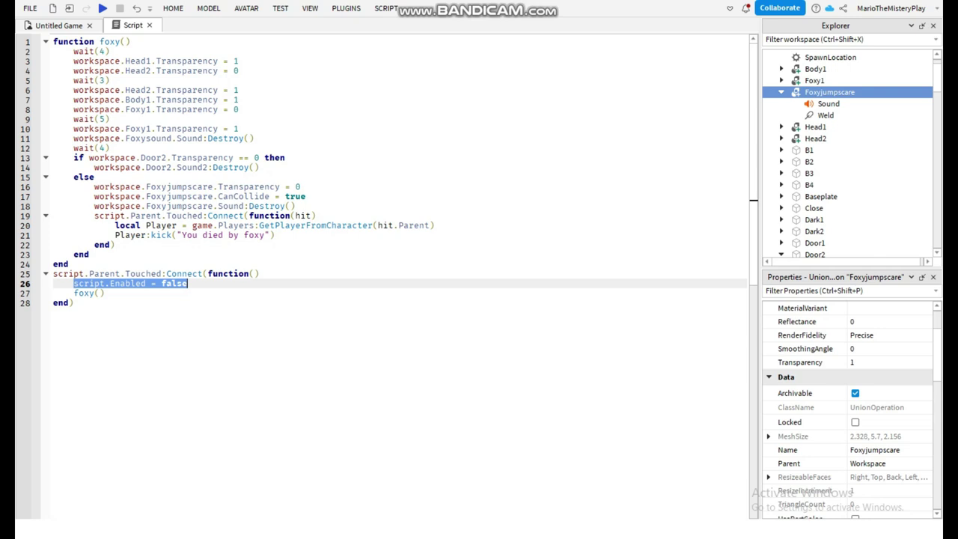
# Step: Read the foxy() call inside the closing Touched connection and match it with the function declaration on line 1
pyautogui.click(90, 293)
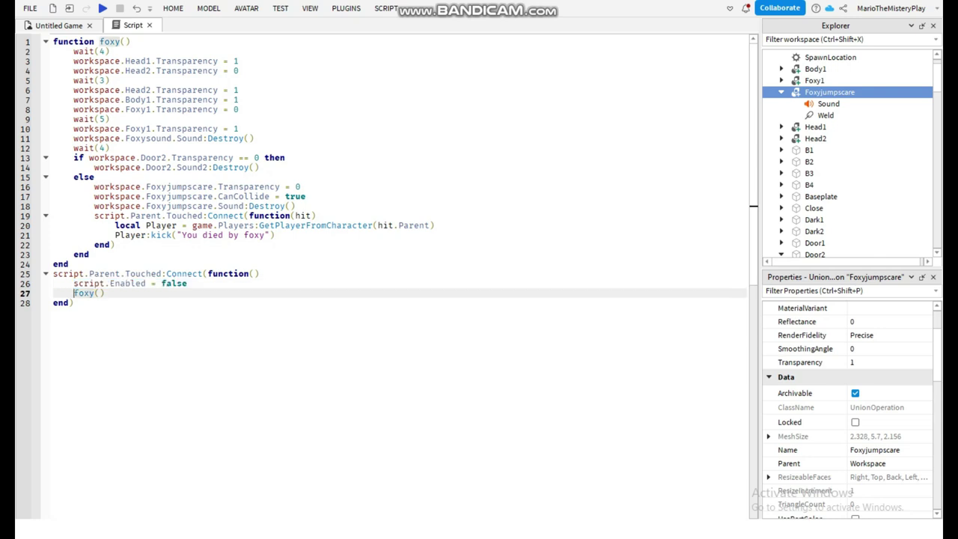
pyautogui.moveTo(74, 293); pyautogui.dragTo(105, 293)
pyautogui.click(105, 293)
pyautogui.moveTo(74, 303)
pyautogui.mouseDown()
pyautogui.moveTo(74, 293)
pyautogui.moveTo(106, 294)
pyautogui.moveTo(74, 294)
pyautogui.mouseUp()
pyautogui.click(105, 293)
pyautogui.click(75, 294)
pyautogui.click(132, 42)
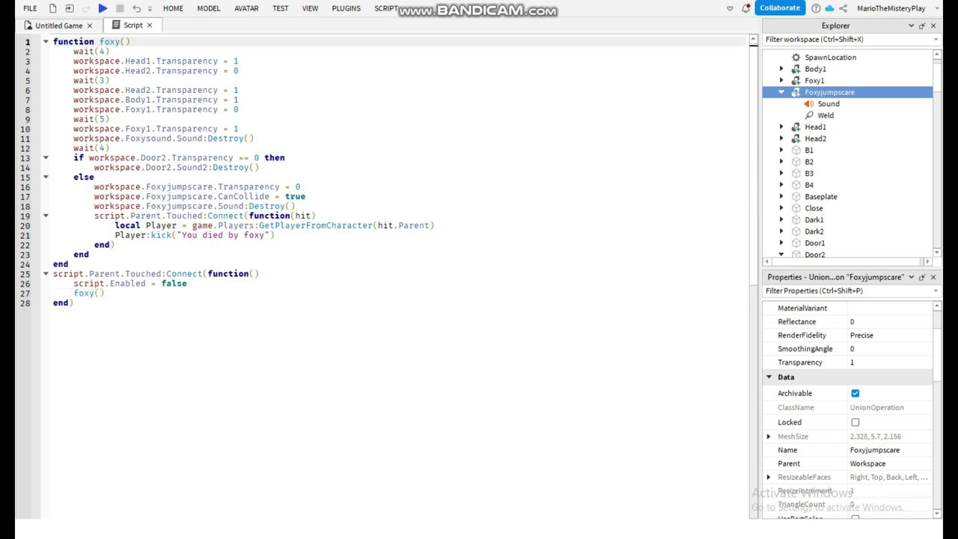
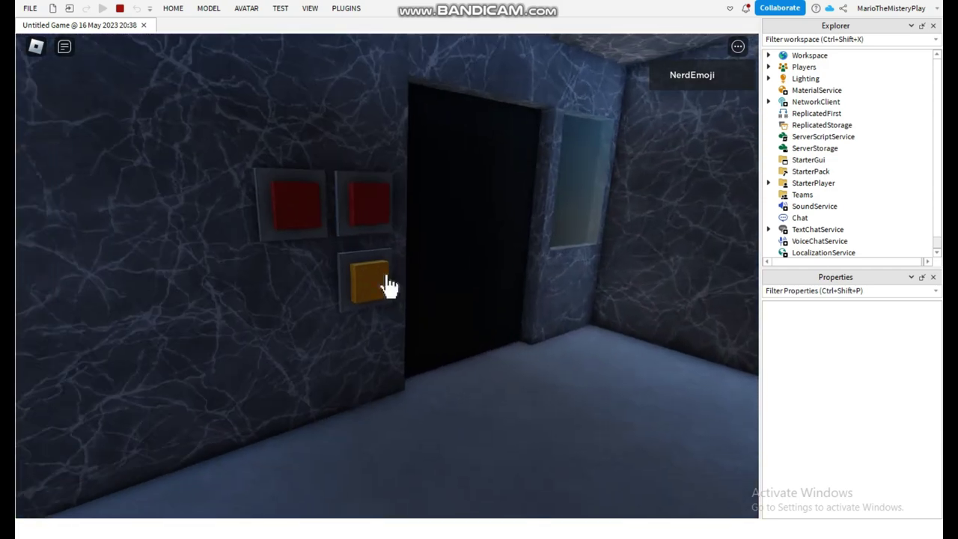
# Step: Playtest the office by using the yellow light button and closing the door with its red wall button
pyautogui.press('w')
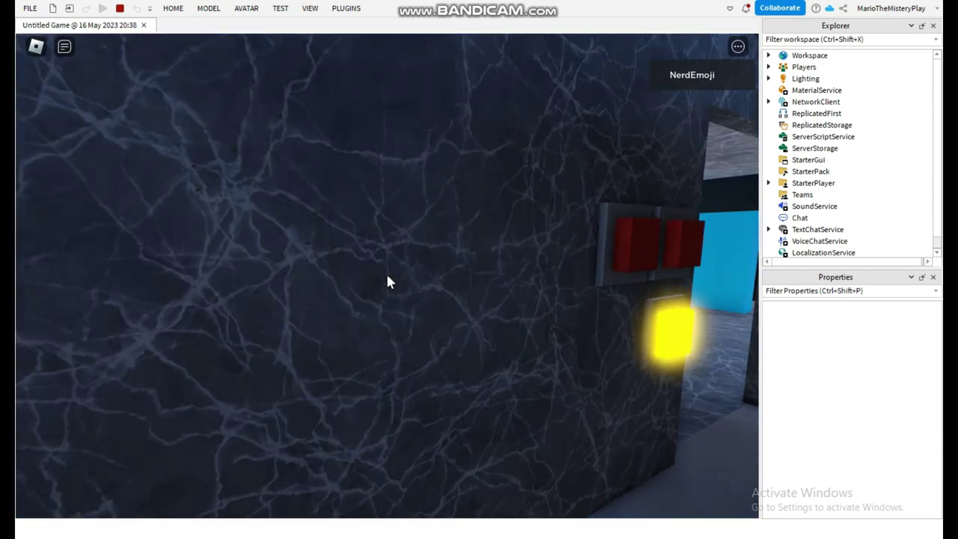
pyautogui.press('w')
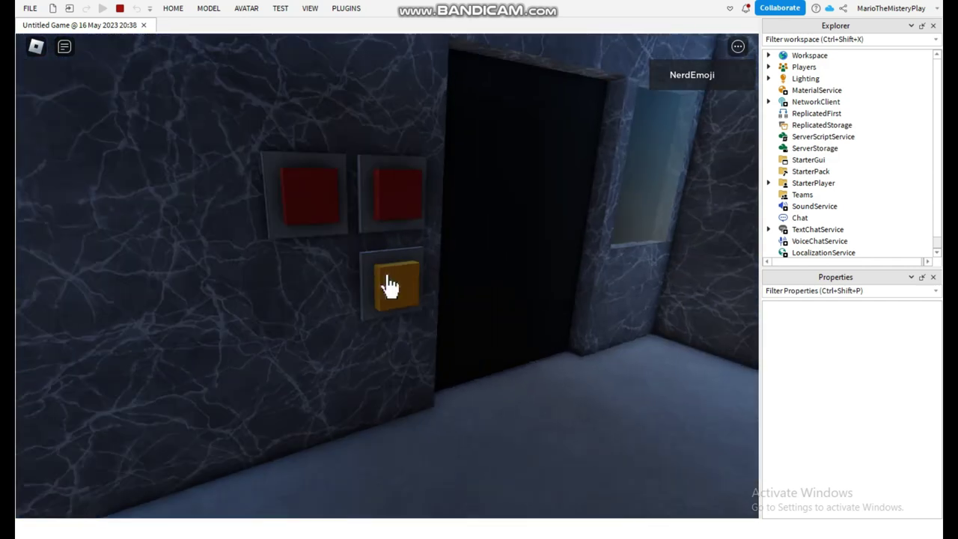
pyautogui.click(388, 283)
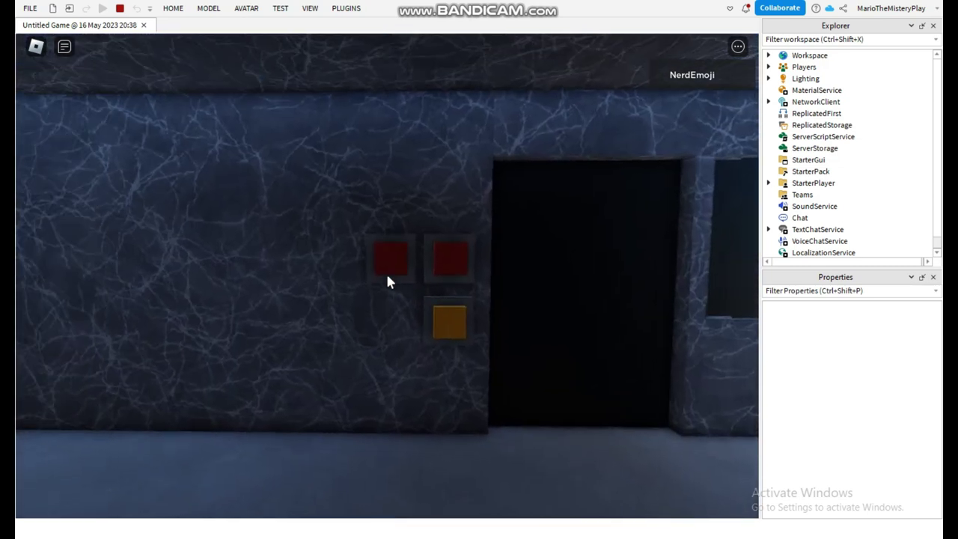
pyautogui.click(387, 276)
pyautogui.press('w')
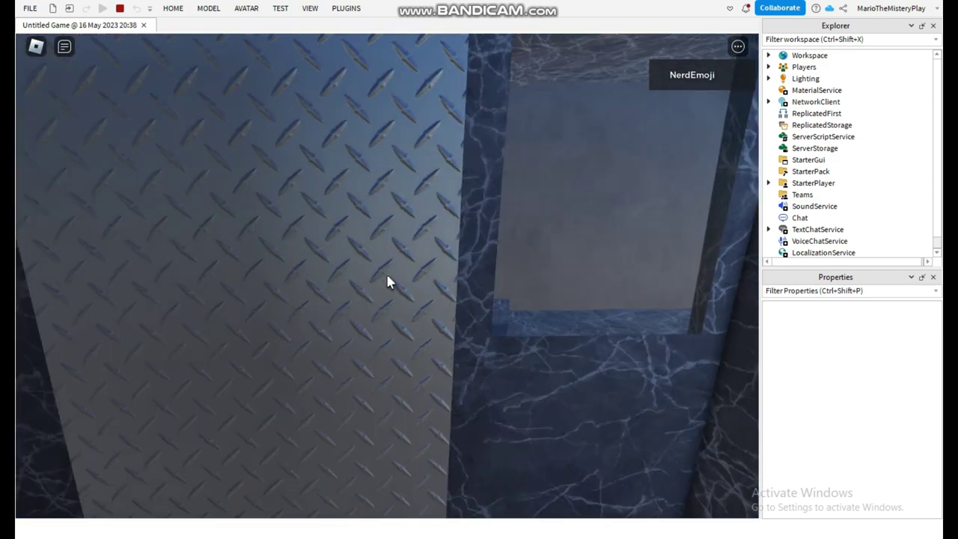
pyautogui.press('s')
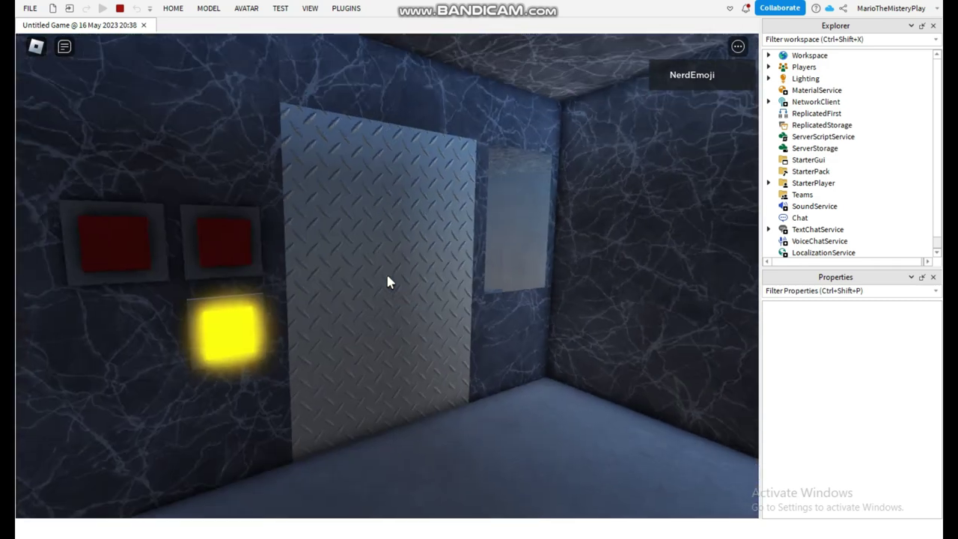
# Step: Reopen the door in the playtest, walk through the doorway, and stop the test
pyautogui.click(388, 277)
pyautogui.click(389, 283)
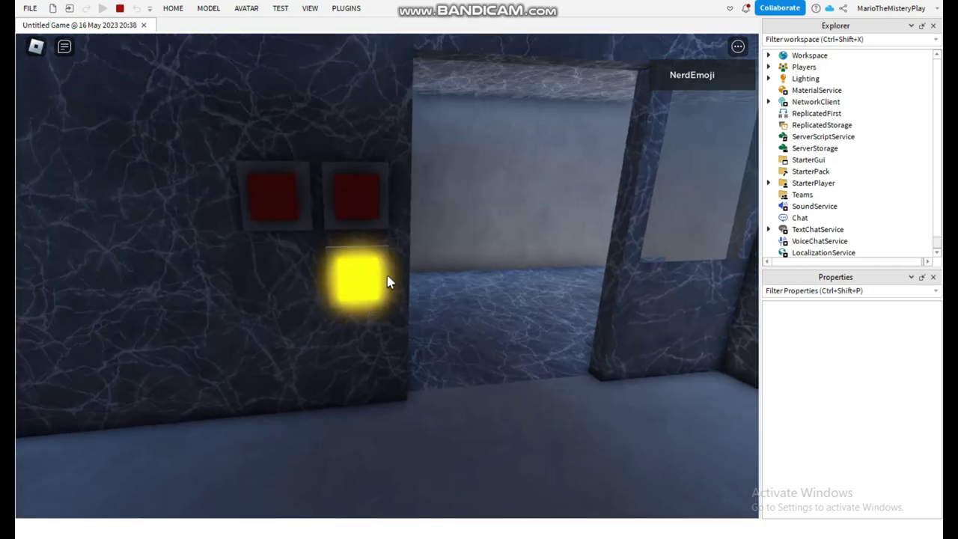
pyautogui.press('w')
pyautogui.press('Escape')
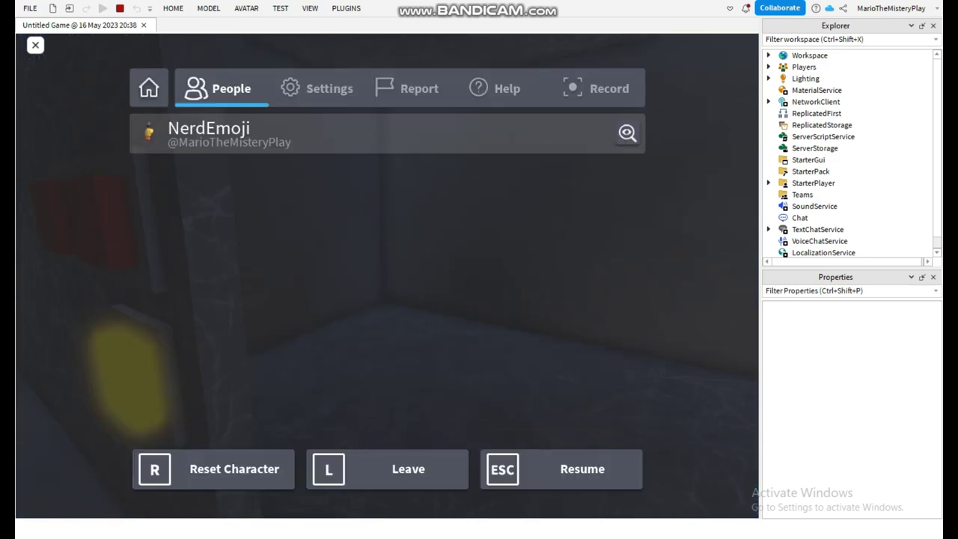
pyautogui.click(120, 9)
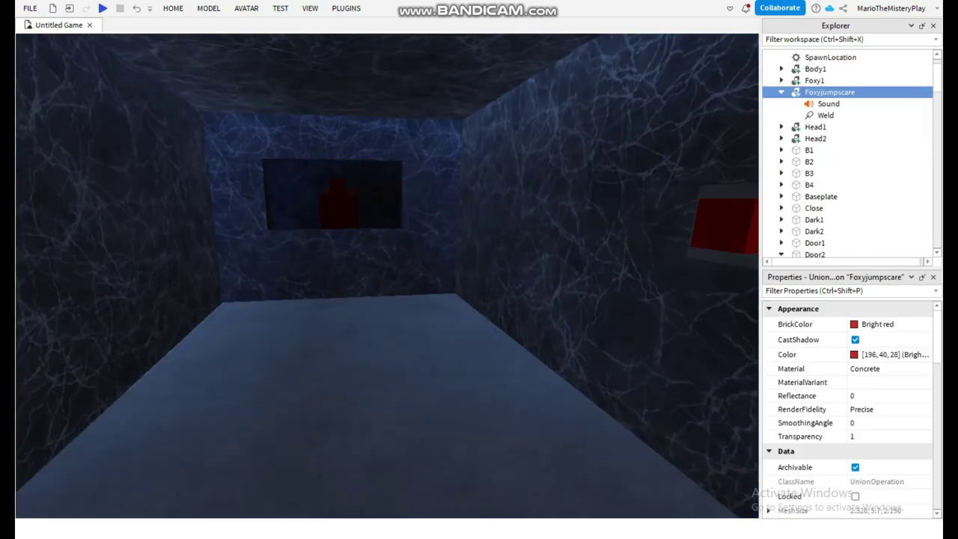
# Step: Run a second playtest, check Foxy through the window, and defend with the door and light buttons
pyautogui.press('F5')
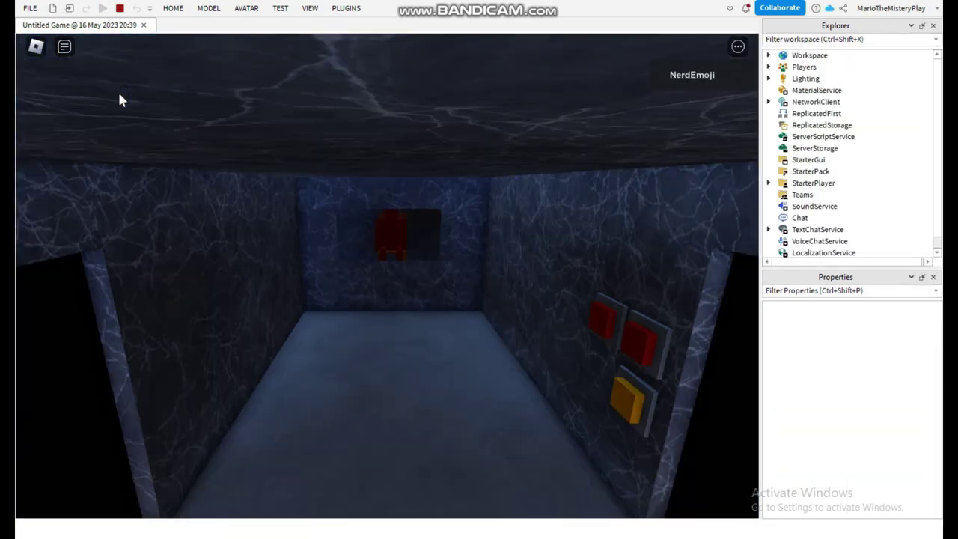
pyautogui.scroll(5, 250, 248)
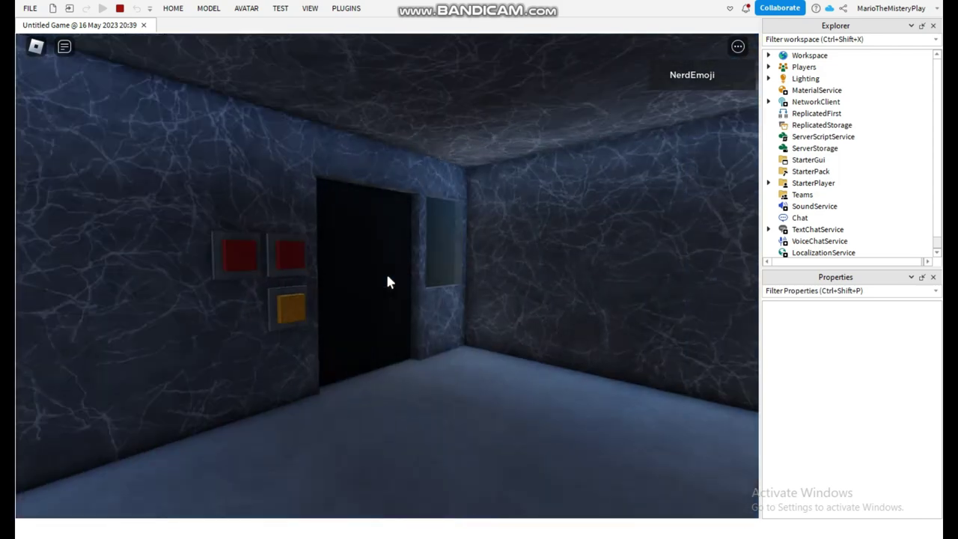
pyautogui.press('w')
pyautogui.press('w')
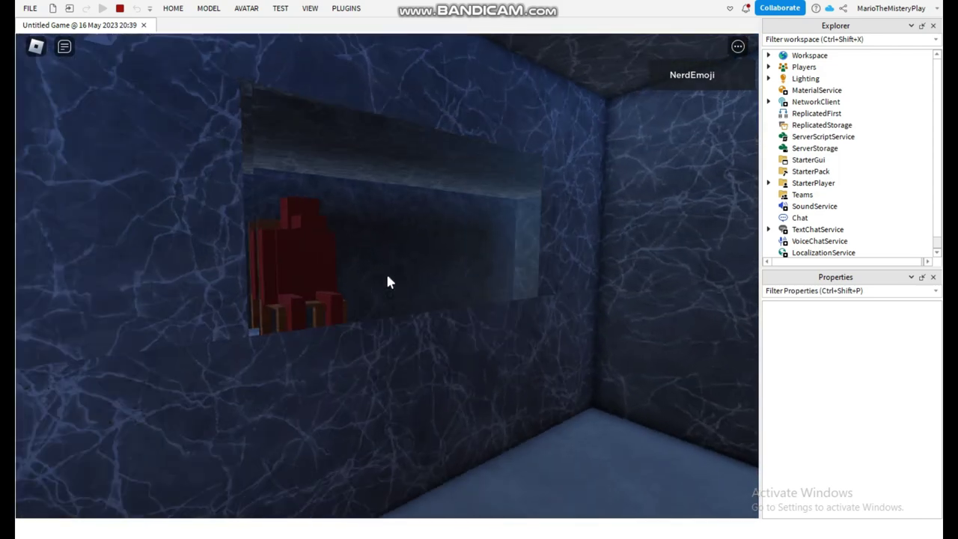
pyautogui.press('w')
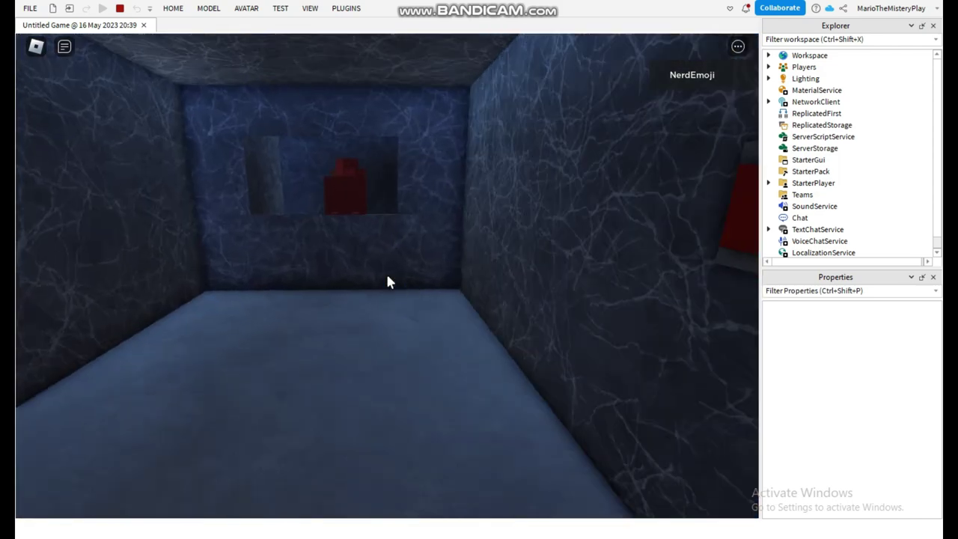
pyautogui.click(388, 281)
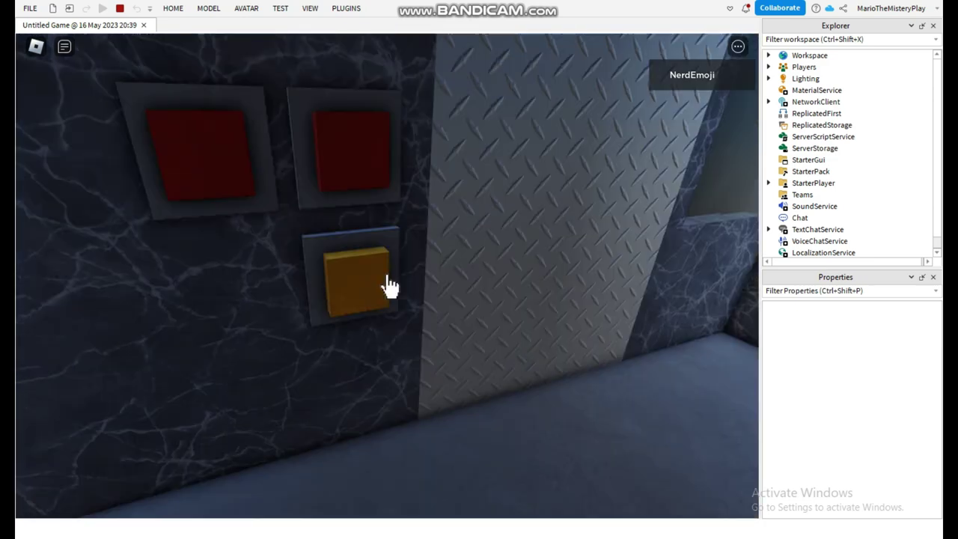
pyautogui.click(386, 284)
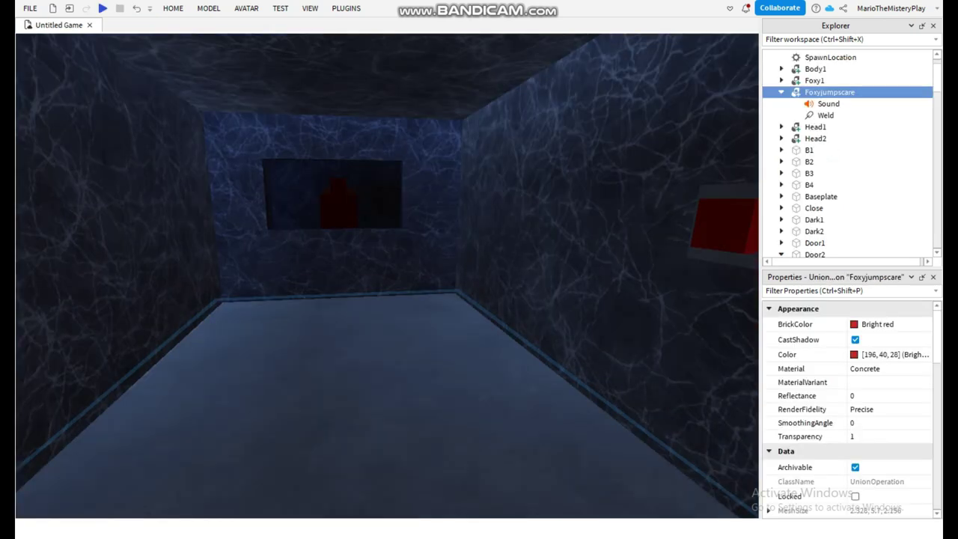
# Step: Deselect Foxyjumpscare and paste the Clock model into the workspace
pyautogui.moveTo(397, 254); pyautogui.dragTo(479, 262, button='right')
pyautogui.press('s')
pyautogui.scroll(-8, 397, 262)
pyautogui.click(397, 277)
pyautogui.scroll(8, 397, 262)
pyautogui.scroll(-10, 400, 288)
pyautogui.moveTo(400, 288)
pyautogui.mouseDown(button='right')
pyautogui.moveTo(400, 311)
pyautogui.moveTo(382, 290)
pyautogui.mouseUp(button='right')
pyautogui.scroll(10, 382, 291)
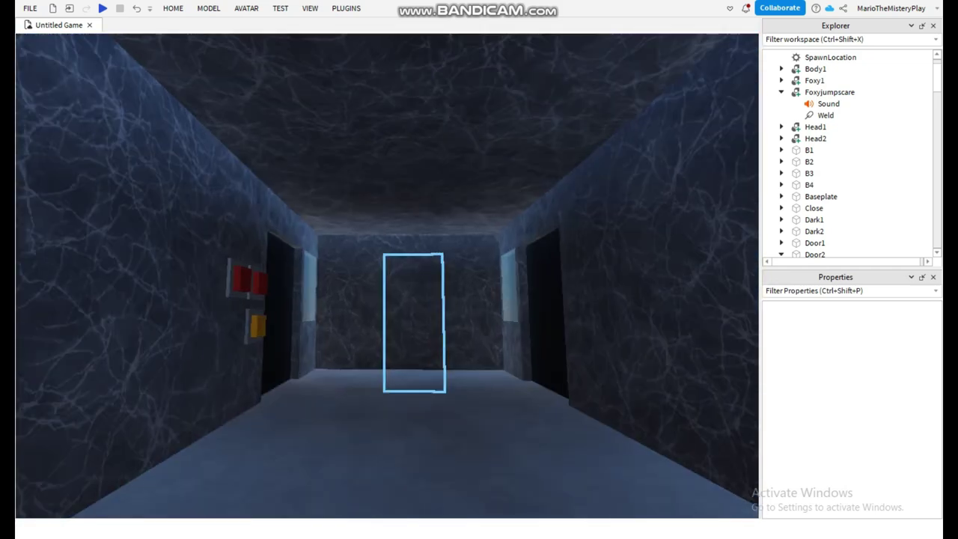
pyautogui.press('w')
pyautogui.moveTo(387, 276); pyautogui.dragTo(475, 300, button='right')
pyautogui.hotkey('ctrl', 'v')
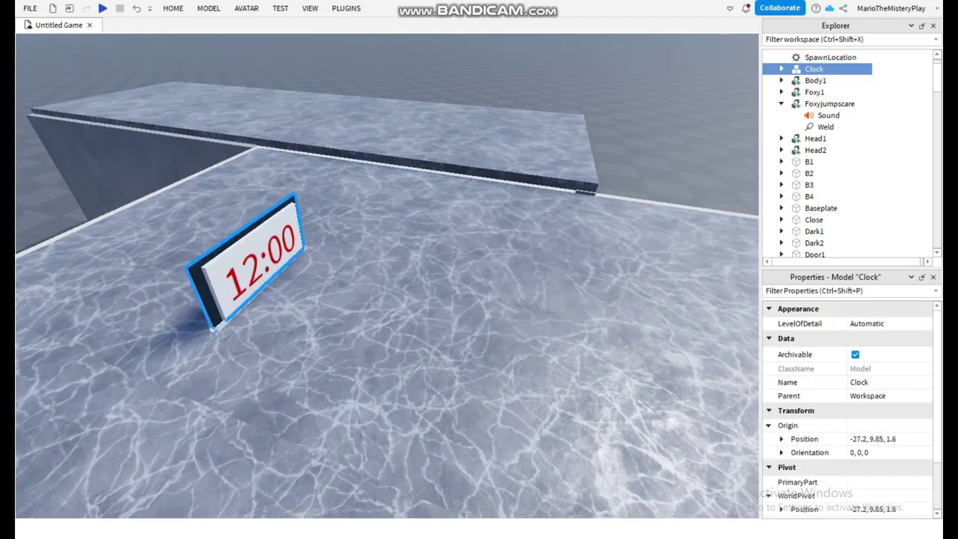
# Step: Move the Clock model onto the inner office wall at about position -29.4, 4.75, 7.1
pyautogui.moveTo(388, 275); pyautogui.dragTo(359, 300, button='right')
pyautogui.moveTo(251, 262); pyautogui.dragTo(257, 289)
pyautogui.moveTo(360, 300); pyautogui.dragTo(419, 284, button='right')
pyautogui.moveTo(257, 289); pyautogui.dragTo(471, 283)
pyautogui.moveTo(420, 285); pyautogui.dragTo(464, 281, button='right')
pyautogui.moveTo(471, 282); pyautogui.dragTo(417, 313)
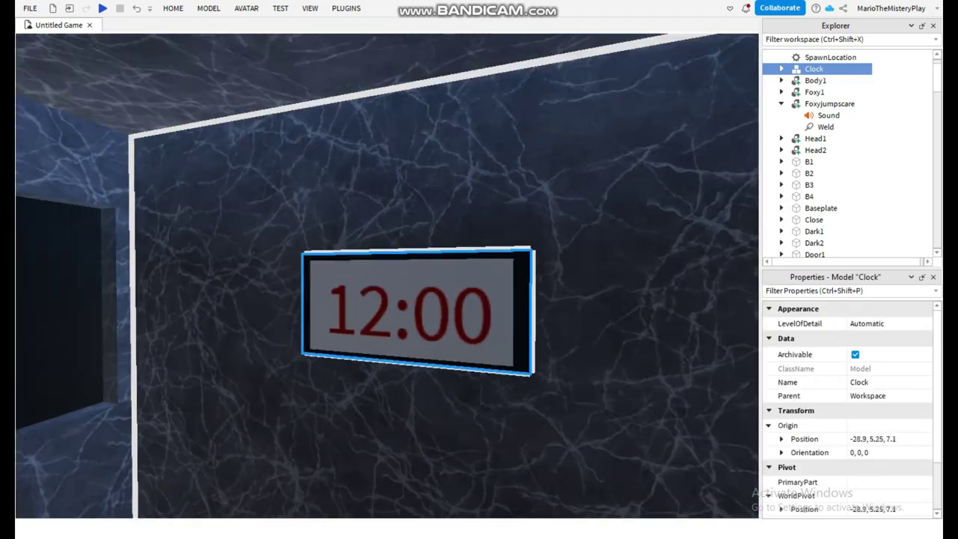
pyautogui.moveTo(387, 275); pyautogui.dragTo(442, 303, button='right')
pyautogui.moveTo(388, 276); pyautogui.dragTo(241, 271, button='right')
pyautogui.moveTo(387, 276); pyautogui.dragTo(569, 278, button='right')
pyautogui.press('a')
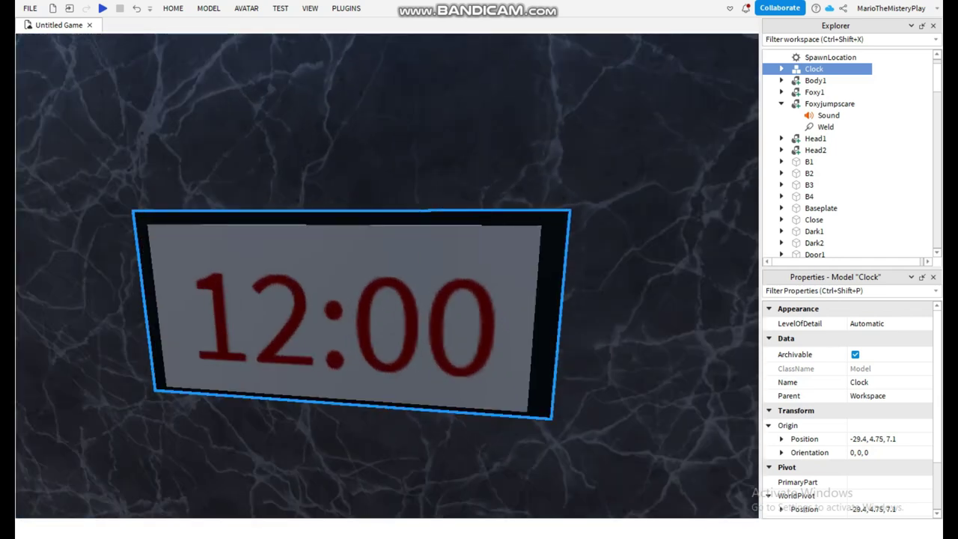
# Step: Examine the Clock model's Timer part and the objects nested inside it
pyautogui.click(782, 69)
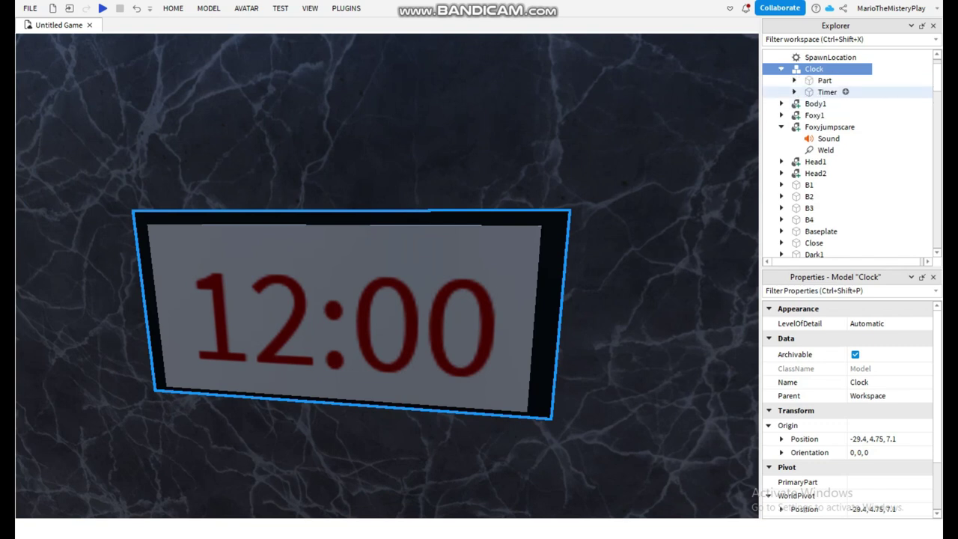
pyautogui.click(827, 91)
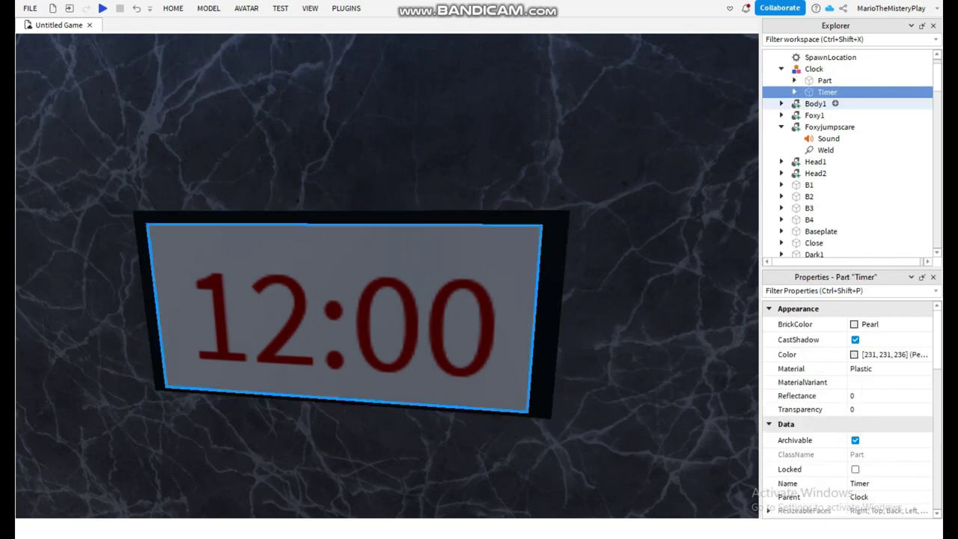
pyautogui.click(814, 69)
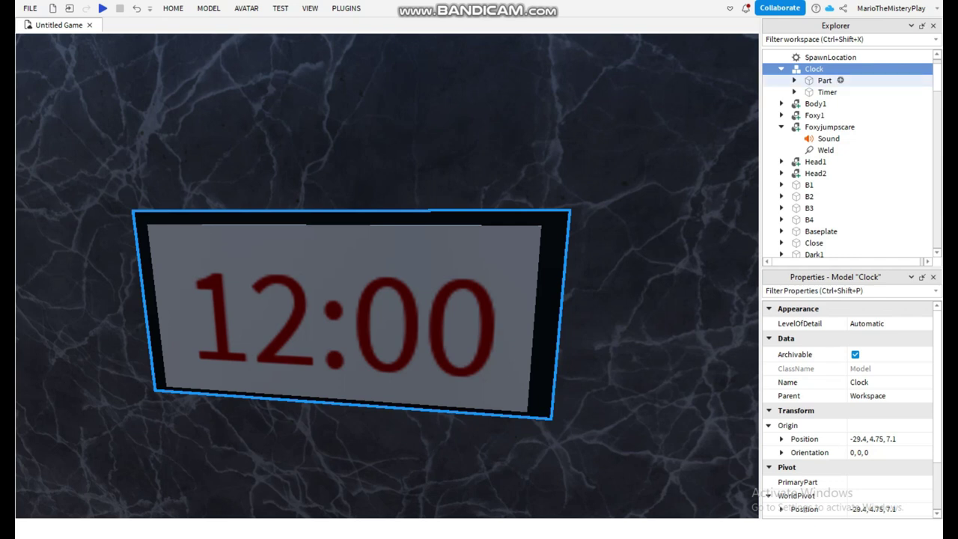
pyautogui.click(794, 92)
pyautogui.click(835, 104)
pyautogui.click(828, 92)
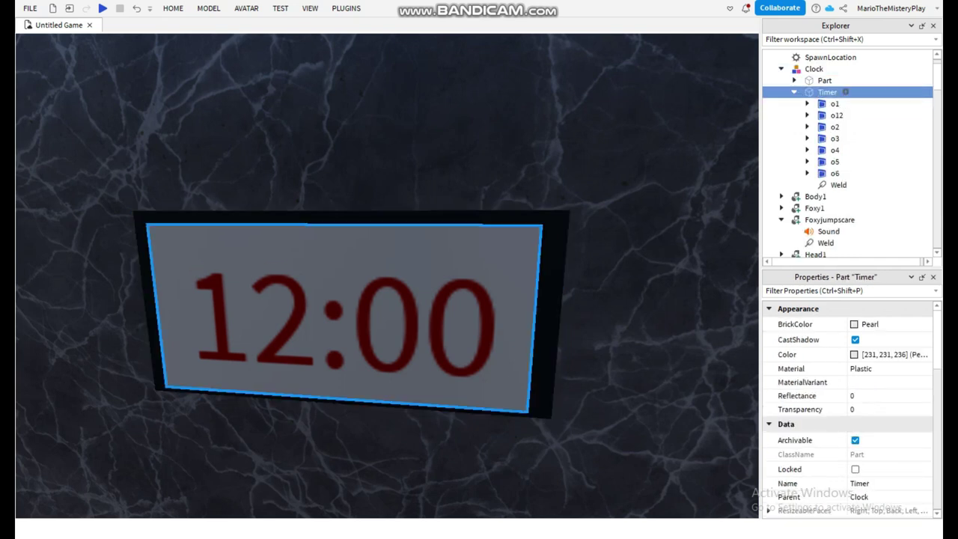
# Step: Inspect the contents of o1 and view the objects that can be inserted into Timer, including SurfaceGui
pyautogui.click(834, 104)
pyautogui.hotkey('ctrl', 'shift', 'v')
pyautogui.rightClick(835, 104)
pyautogui.click(800, 126)
pyautogui.click(845, 91)
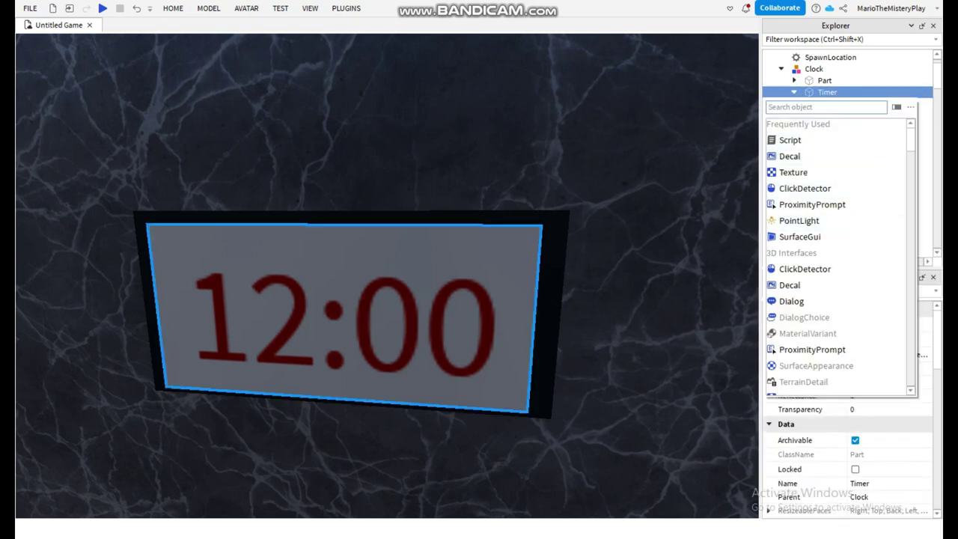
pyautogui.press('Escape')
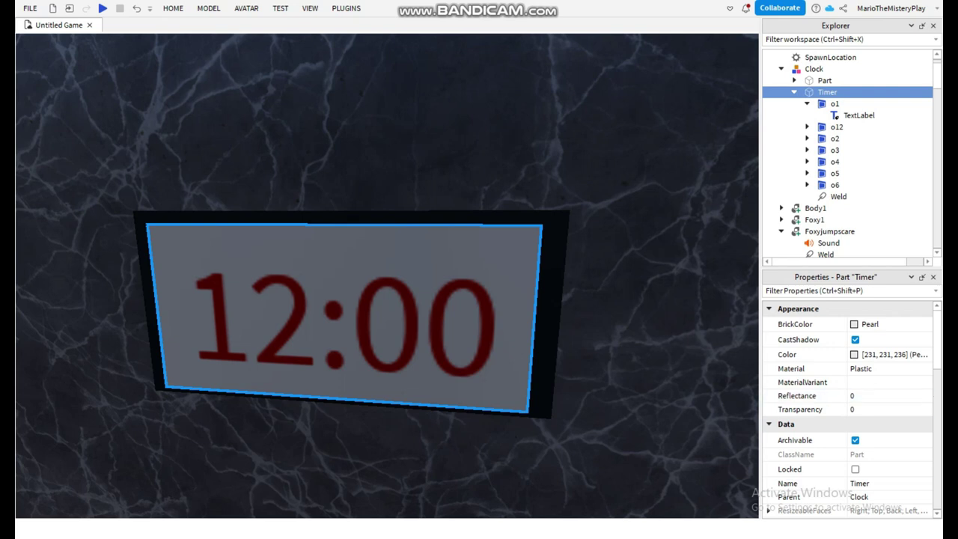
# Step: Check the Text, TextColor3, TextScaled and TextTransparency properties of the TextLabel inside o1
pyautogui.click(859, 115)
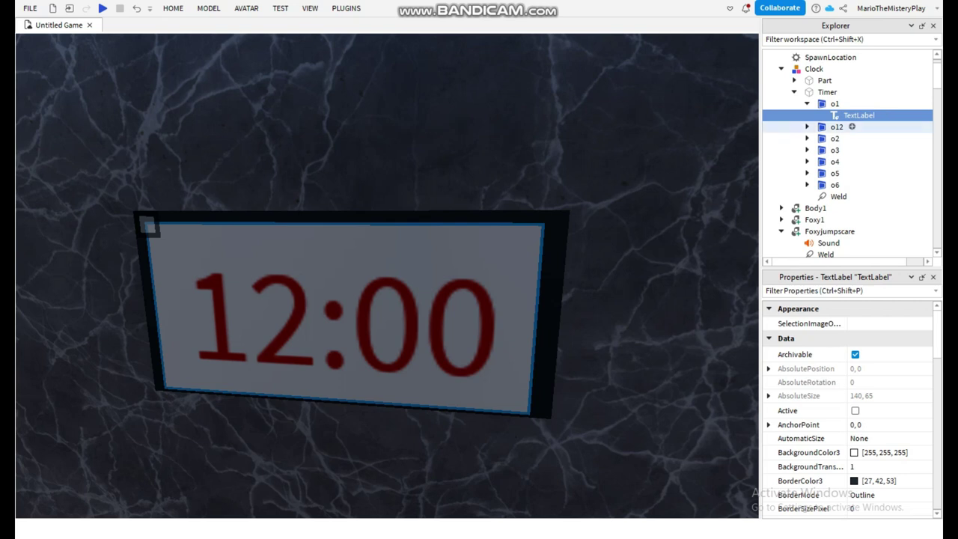
pyautogui.scroll(-5, 824, 381)
pyautogui.scroll(-3, 824, 382)
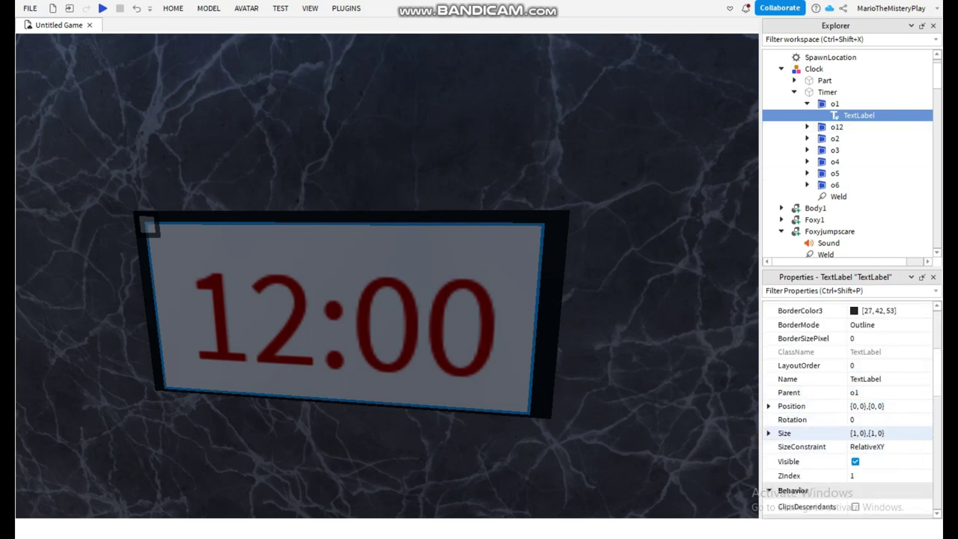
pyautogui.scroll(-8, 824, 429)
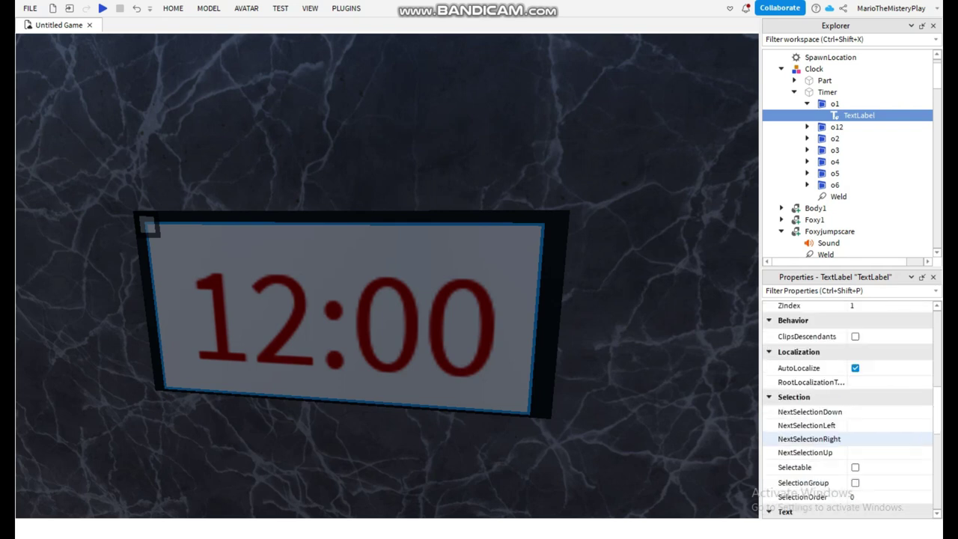
pyautogui.scroll(-3, 823, 434)
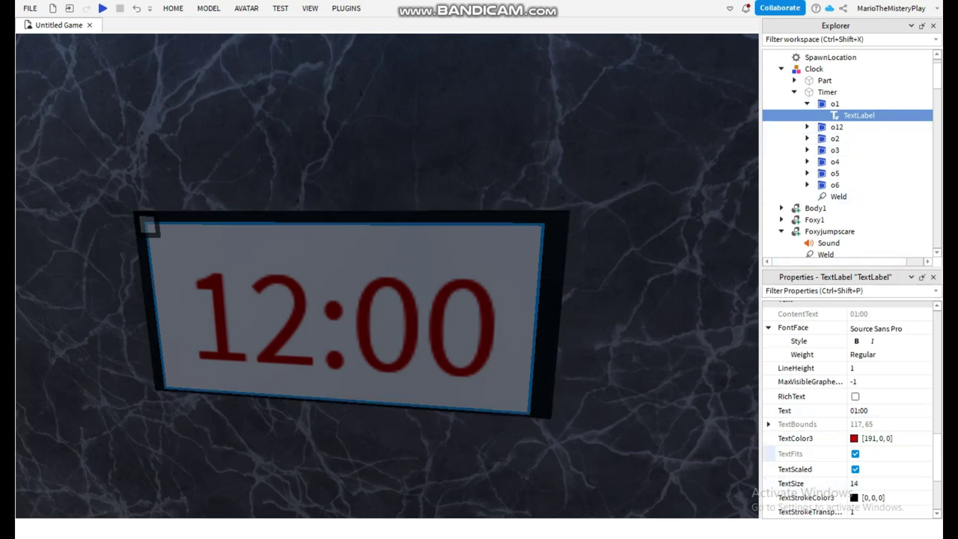
pyautogui.scroll(-3, 823, 450)
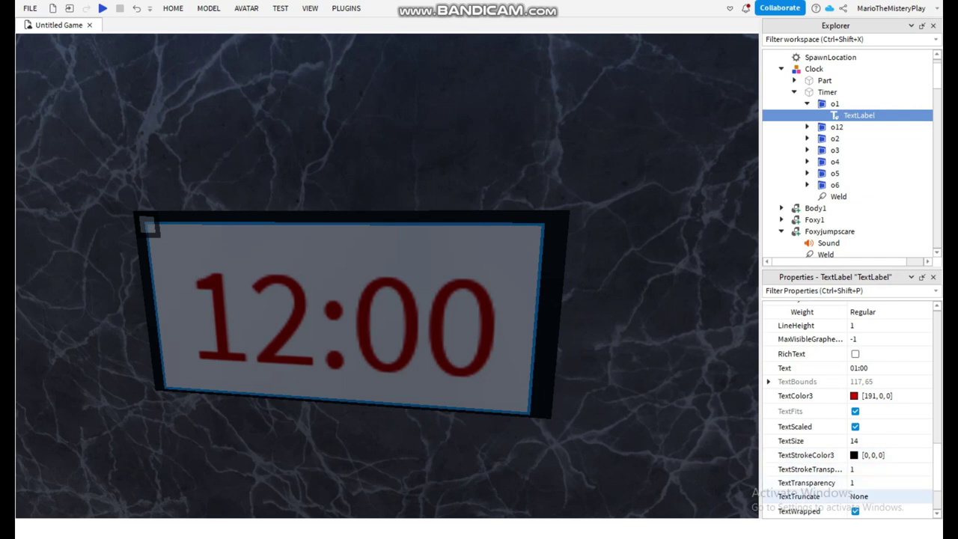
# Step: Go through the SurfaceGuis nested in the clock's Timer part, from o1 to o6
pyautogui.click(846, 103)
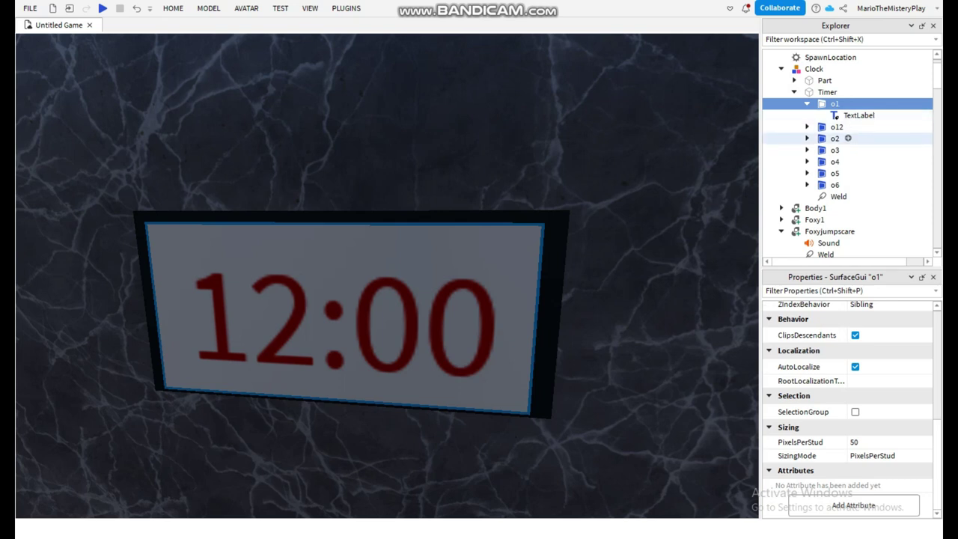
pyautogui.click(849, 128)
pyautogui.click(848, 139)
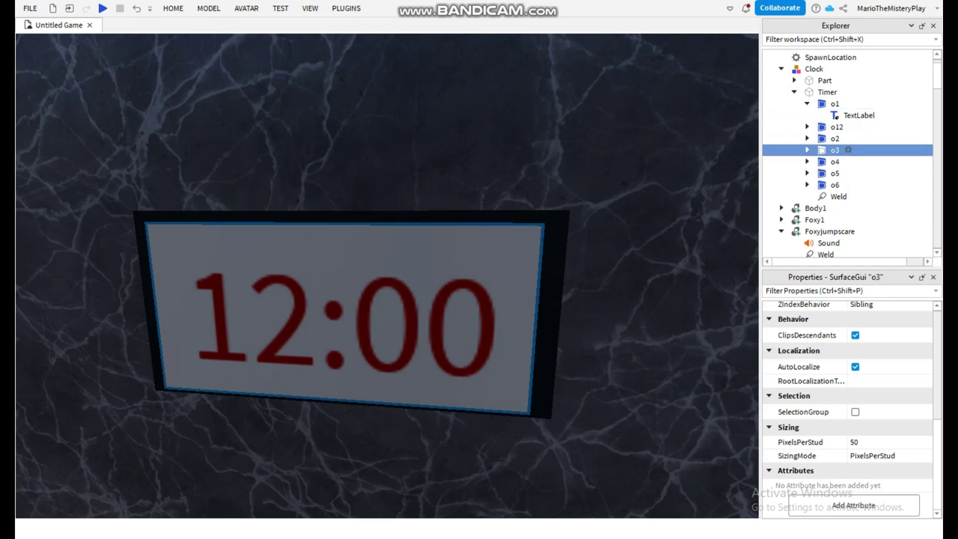
pyautogui.click(846, 162)
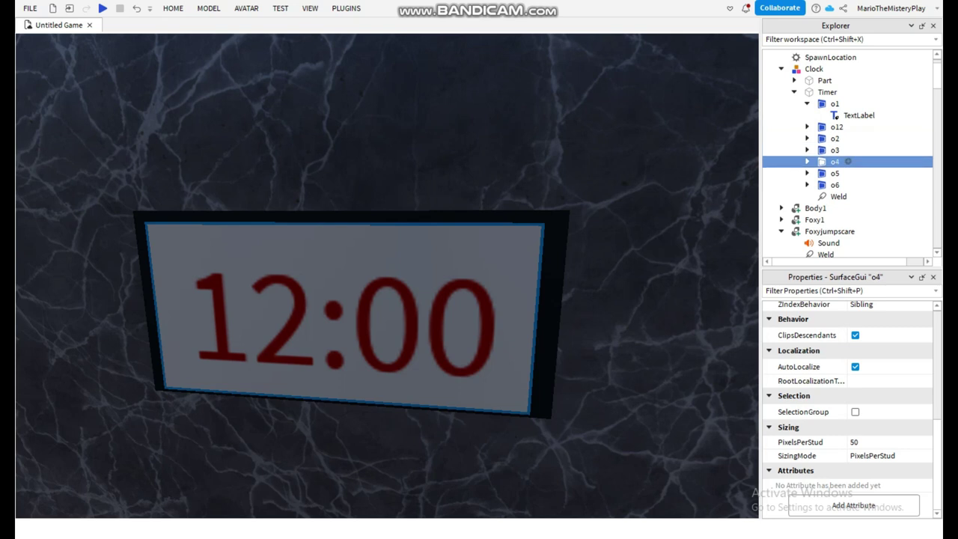
pyautogui.click(848, 173)
pyautogui.click(848, 185)
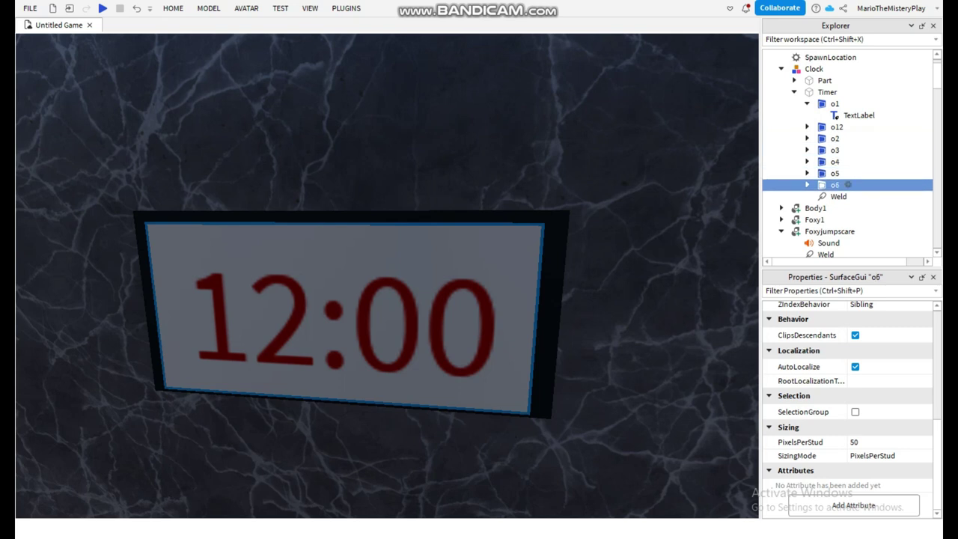
pyautogui.click(848, 173)
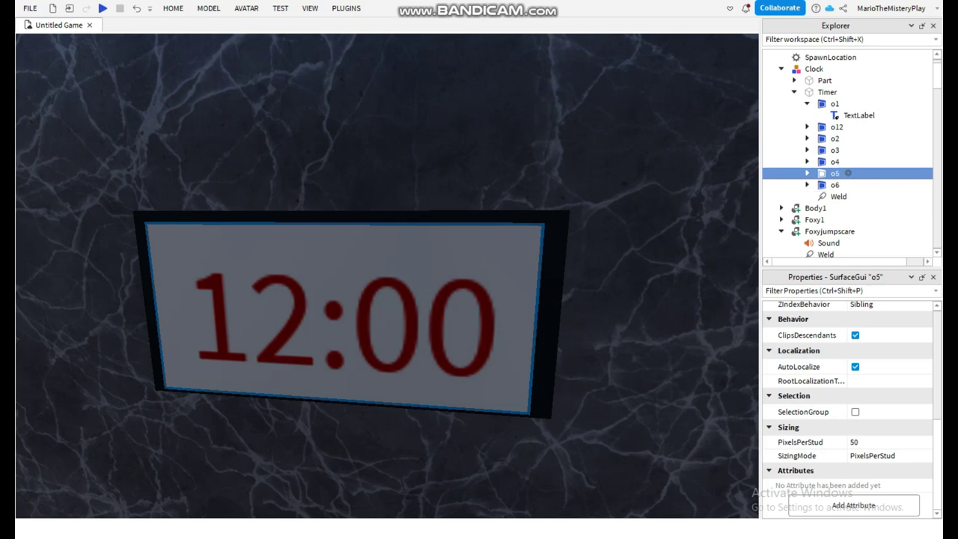
pyautogui.click(849, 162)
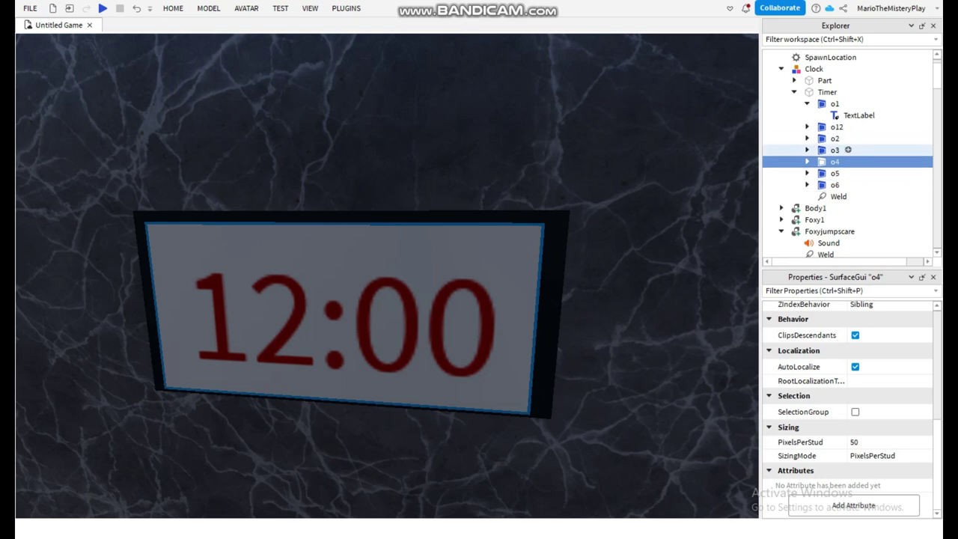
# Step: Examine the Text, TextColor3 and TextTransparency properties of the TextLabel inside o12
pyautogui.click(852, 127)
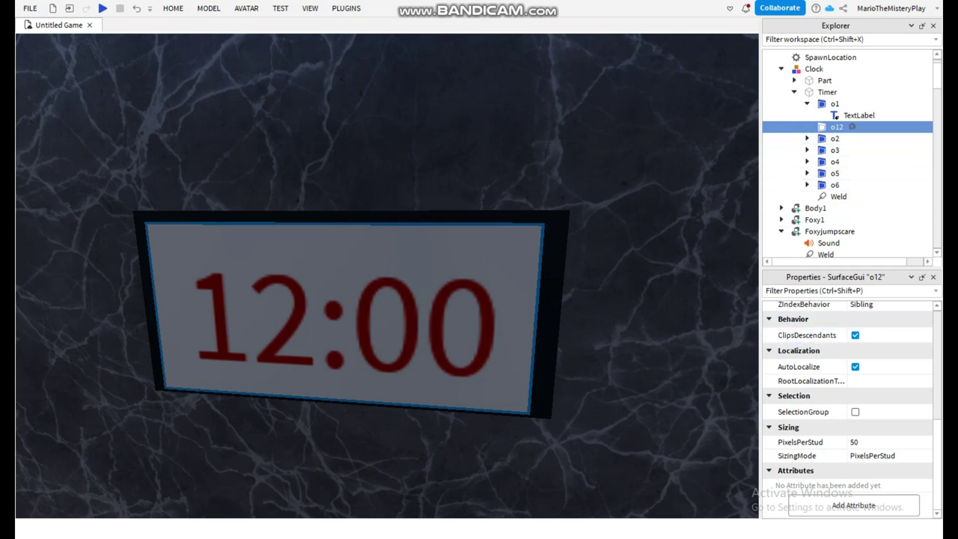
pyautogui.click(861, 139)
pyautogui.scroll(-10, 771, 405)
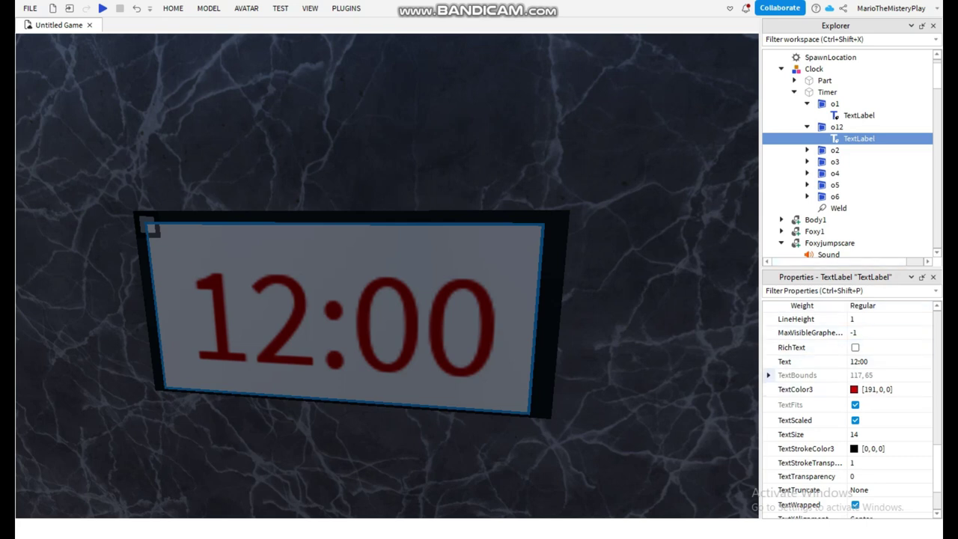
pyautogui.scroll(-1, 823, 377)
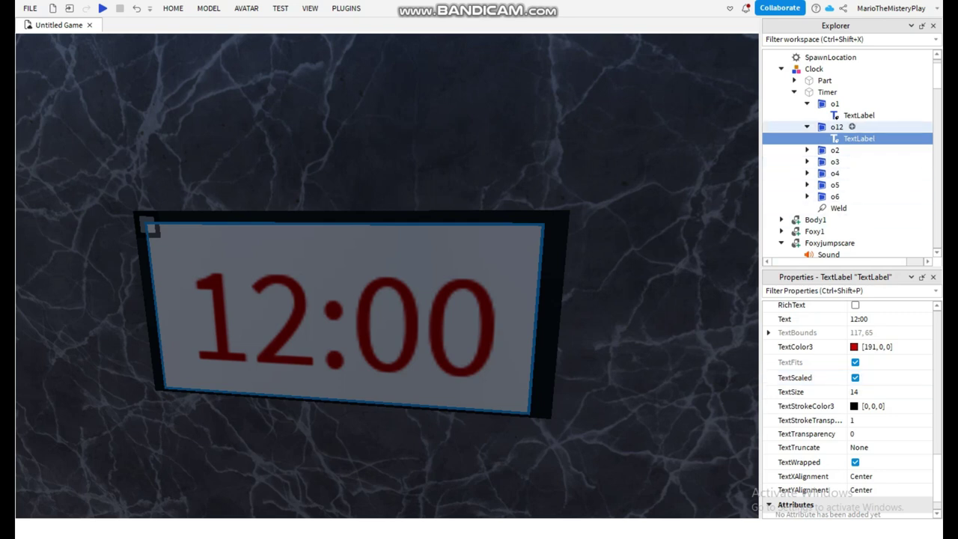
pyautogui.scroll(-1, 824, 428)
pyautogui.scroll(2, 823, 427)
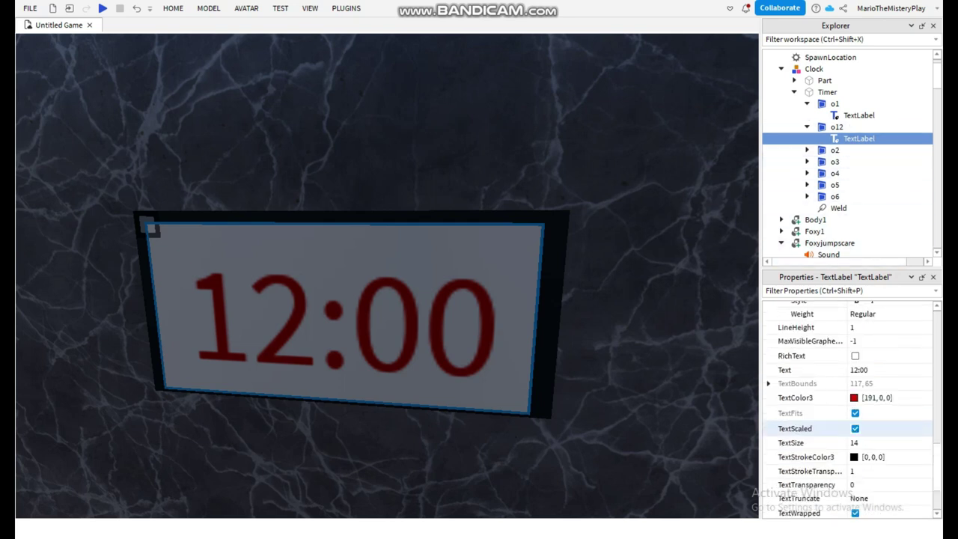
pyautogui.scroll(-1, 823, 427)
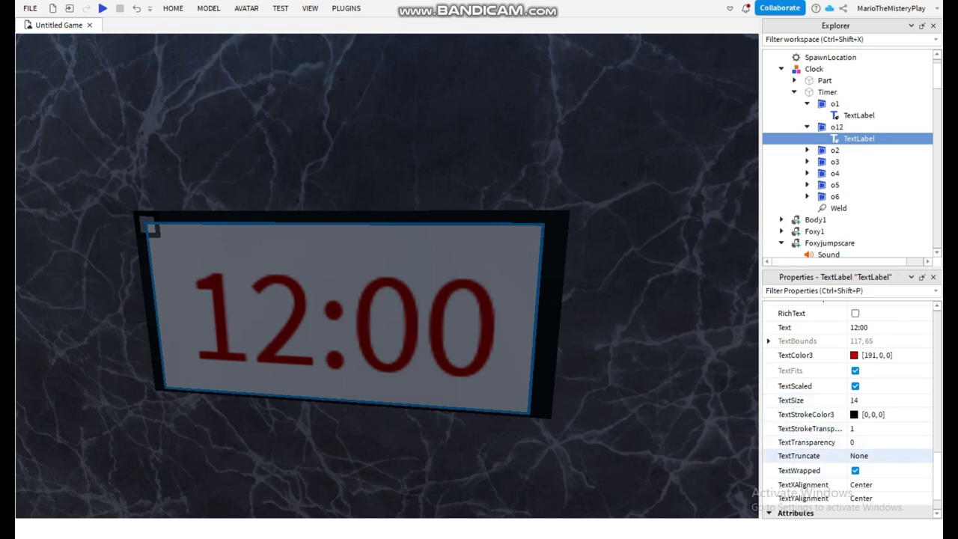
# Step: Insert a new Script into the office's Floor part
pyautogui.moveTo(479, 314); pyautogui.dragTo(539, 322, button='right')
pyautogui.press('w')
pyautogui.click(300, 420)
pyautogui.press('s')
pyautogui.moveTo(299, 419); pyautogui.dragTo(187, 419, button='right')
pyautogui.click(346, 277)
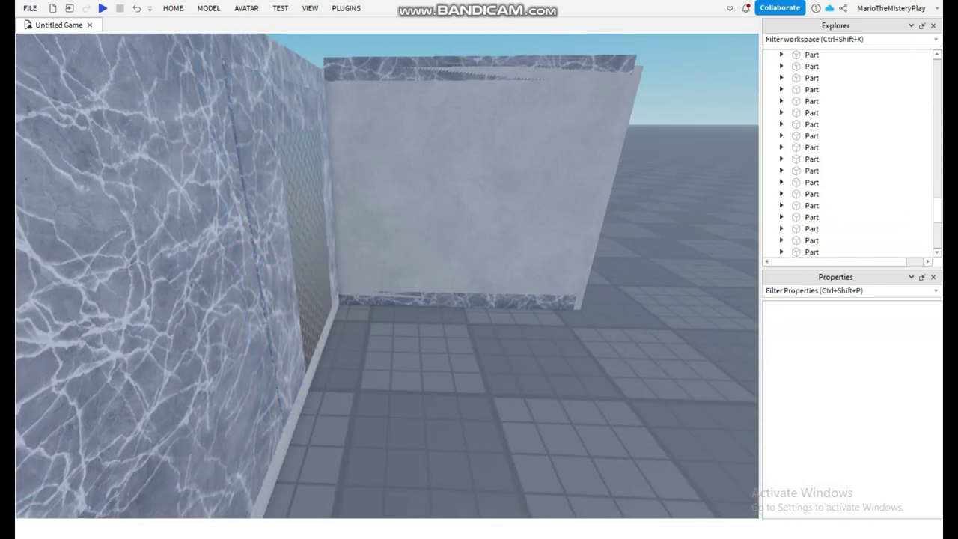
pyautogui.press('w')
pyautogui.moveTo(449, 337); pyautogui.dragTo(356, 326, button='right')
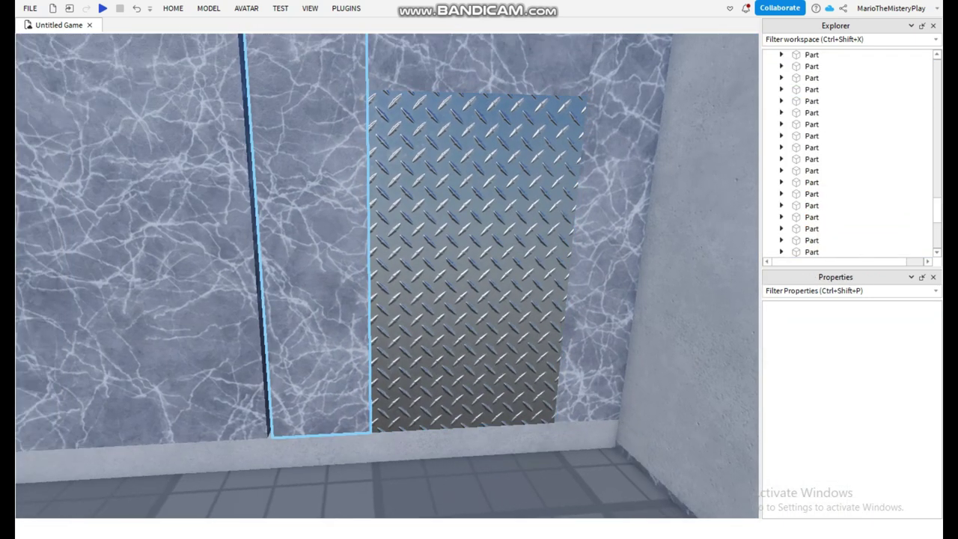
pyautogui.click(468, 262)
pyautogui.press('w')
pyautogui.moveTo(468, 262); pyautogui.dragTo(718, 269, button='right')
pyautogui.moveTo(554, 269); pyautogui.dragTo(449, 337, button='right')
pyautogui.click(442, 337)
pyautogui.click(576, 374)
pyautogui.click(782, 251)
pyautogui.scroll(-3, 801, 217)
pyautogui.moveTo(599, 247); pyautogui.dragTo(442, 251, button='right')
pyautogui.click(831, 153)
pyautogui.write('s')
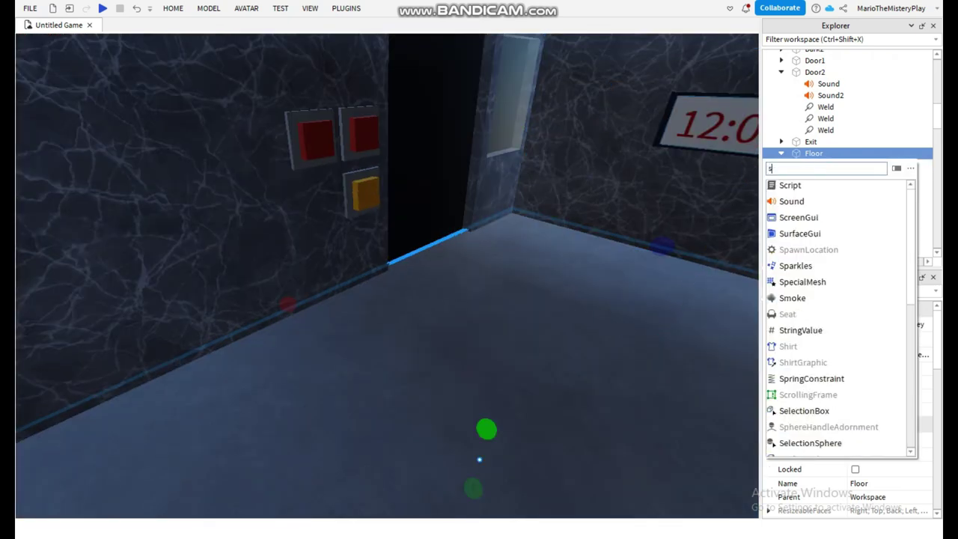
pyautogui.press('Return')
# Step: Rename the newly added Floor script Timer
pyautogui.moveTo(167, 54); pyautogui.dragTo(53, 42)
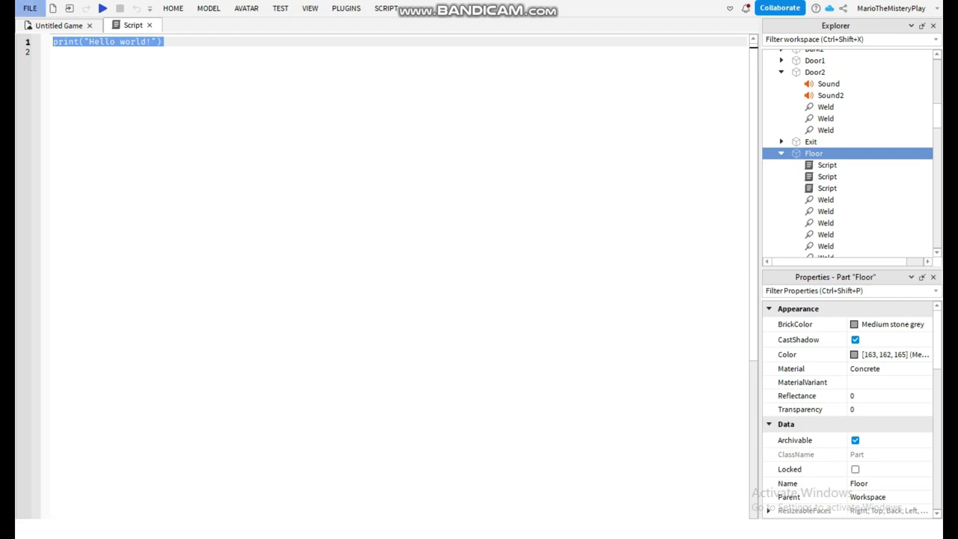
pyautogui.click(846, 188)
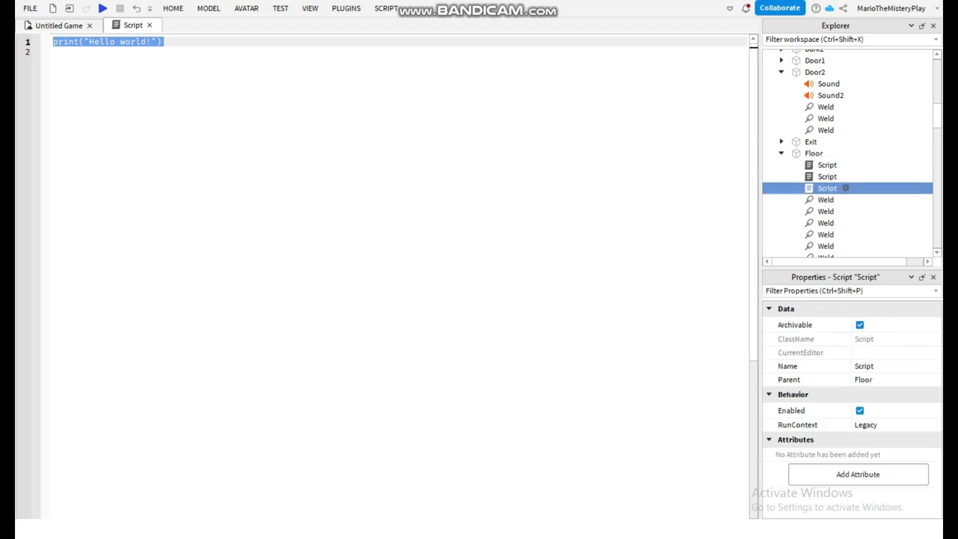
pyautogui.press('F2')
pyautogui.write('Timer')
pyautogui.press('Return')
# Step: Open the Floor script containing the foxy() function and rename it Foxy
pyautogui.doubleClick(845, 177)
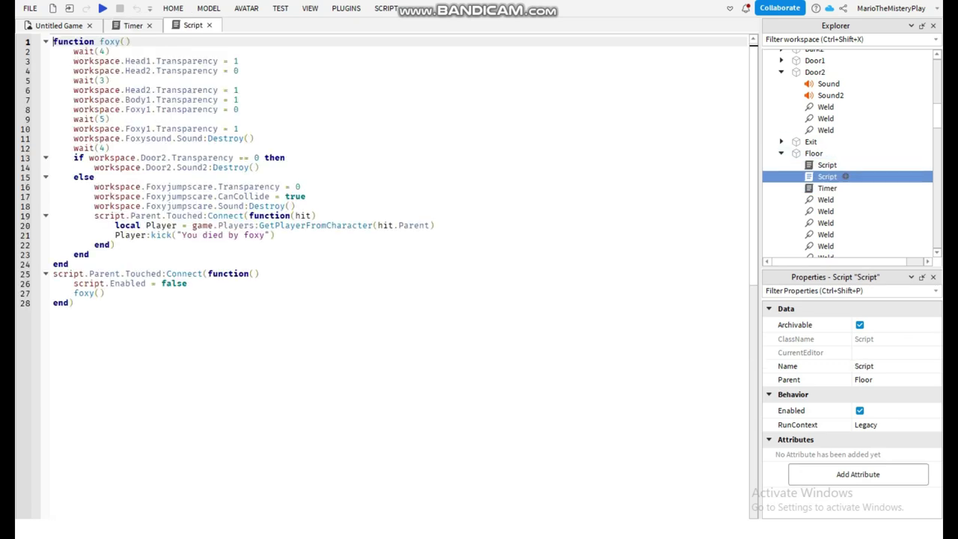
pyautogui.press('F2')
pyautogui.write('Foxy')
pyautogui.press('Return')
# Step: Rename the remaining unnamed Floor script Chicka and close the Foxy script
pyautogui.click(846, 164)
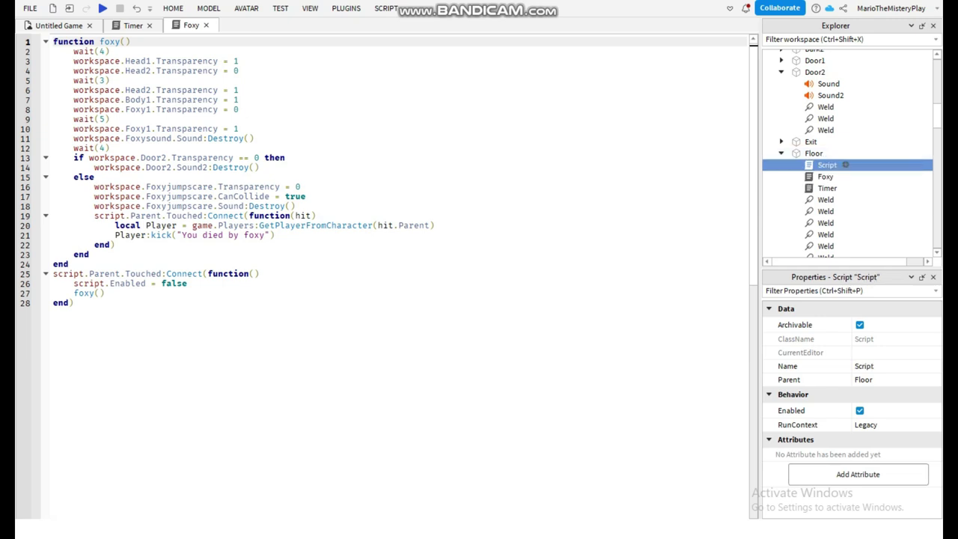
pyautogui.press('F2')
pyautogui.write('Chicka')
pyautogui.press('Return')
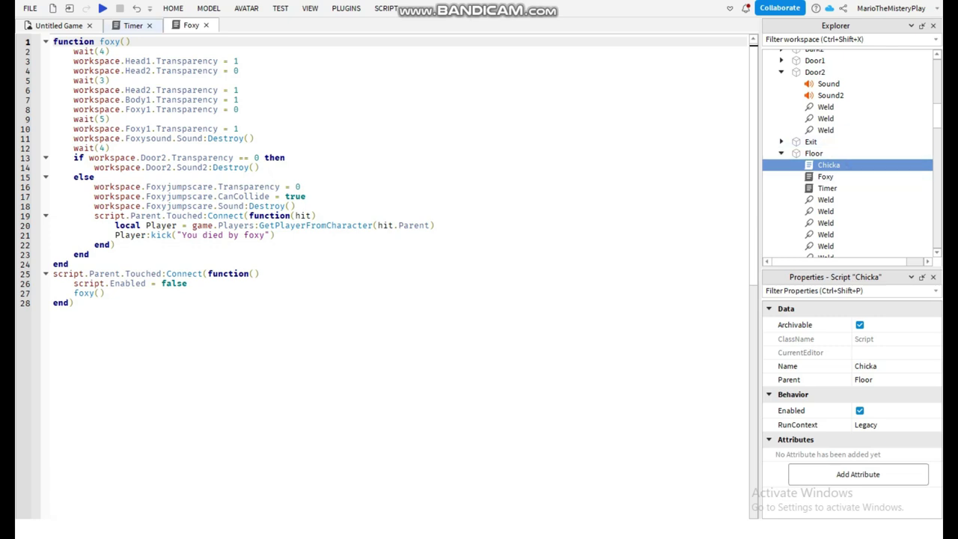
pyautogui.click(205, 24)
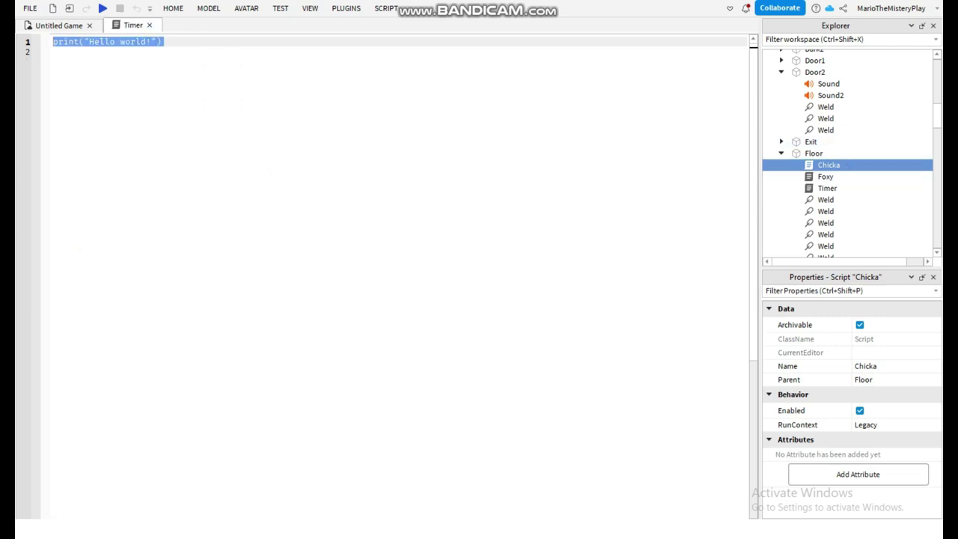
# Step: Delete the default print("Hello world!") code from the Timer script
pyautogui.click(54, 51)
pyautogui.press('BackSpace')
pyautogui.press('BackSpace')
pyautogui.press('BackSpace')
pyautogui.press('BackSpace')
pyautogui.press('BackSpace')
pyautogui.press('BackSpace')
pyautogui.press('BackSpace')
pyautogui.press('BackSpace')
pyautogui.press('BackSpace')
pyautogui.press('BackSpace')
pyautogui.press('BackSpace')
pyautogui.press('BackSpace')
pyautogui.press('BackSpace')
pyautogui.press('BackSpace')
pyautogui.press('BackSpace')
pyautogui.press('BackSpace')
pyautogui.press('BackSpace')
pyautogui.press('BackSpace')
pyautogui.press('BackSpace')
pyautogui.press('BackSpace')
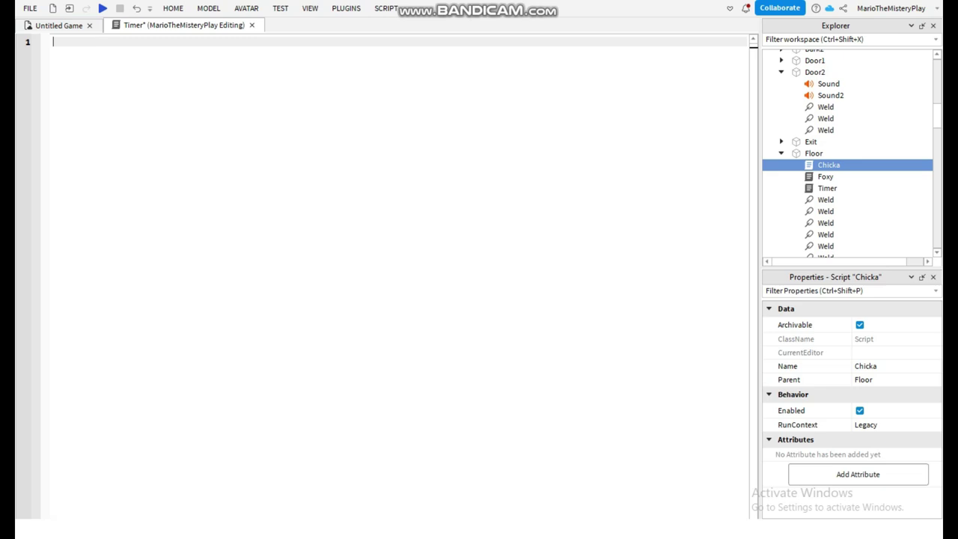
# Step: Write a script.Parent.Touched:Connect(function() ... end) handler in the Timer script
pyautogui.write('script.Parent.to')
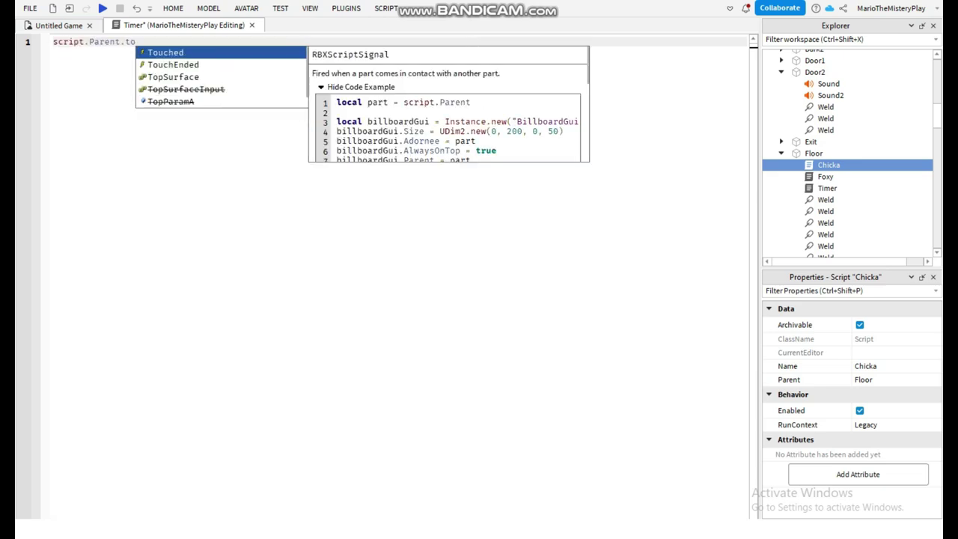
pyautogui.press('Tab')
pyautogui.write(':')
pyautogui.press('Escape')
pyautogui.write('c')
pyautogui.press('Tab')
pyautogui.write('(')
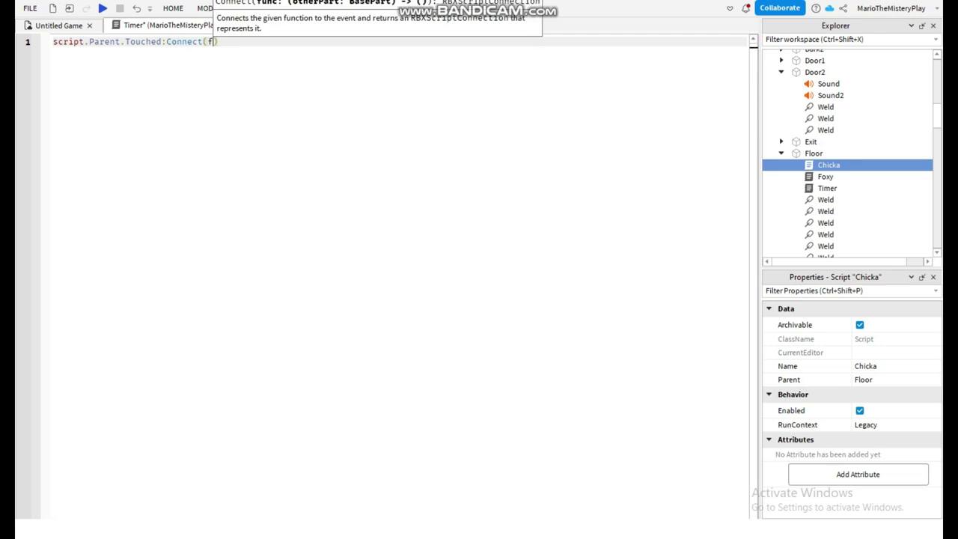
pyautogui.write('function()')
pyautogui.press('Return')
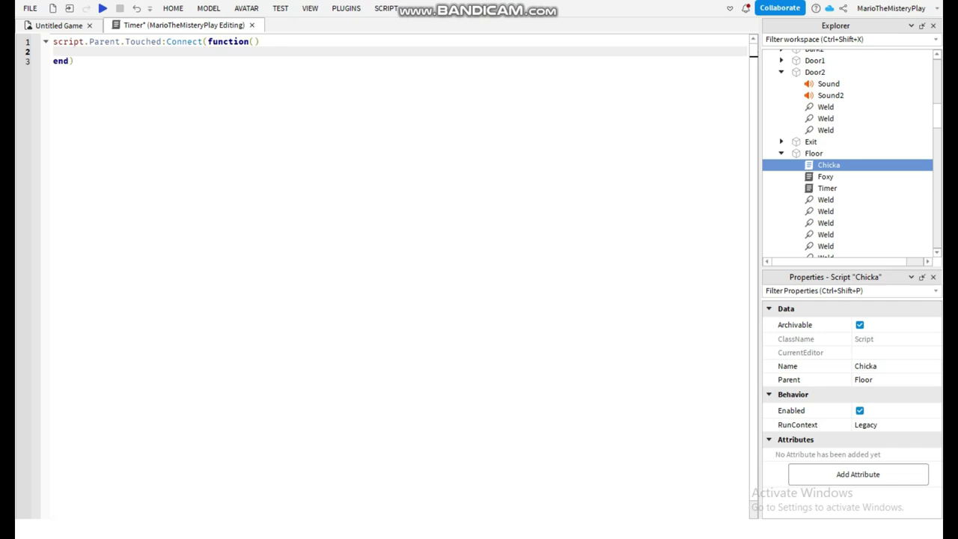
# Step: Add a wait(5) line inside the Touched handler
pyautogui.press('Left')
pyautogui.press('Left')
pyautogui.press('Left')
pyautogui.press('Right')
pyautogui.press('Down')
pyautogui.write('wait(5)')
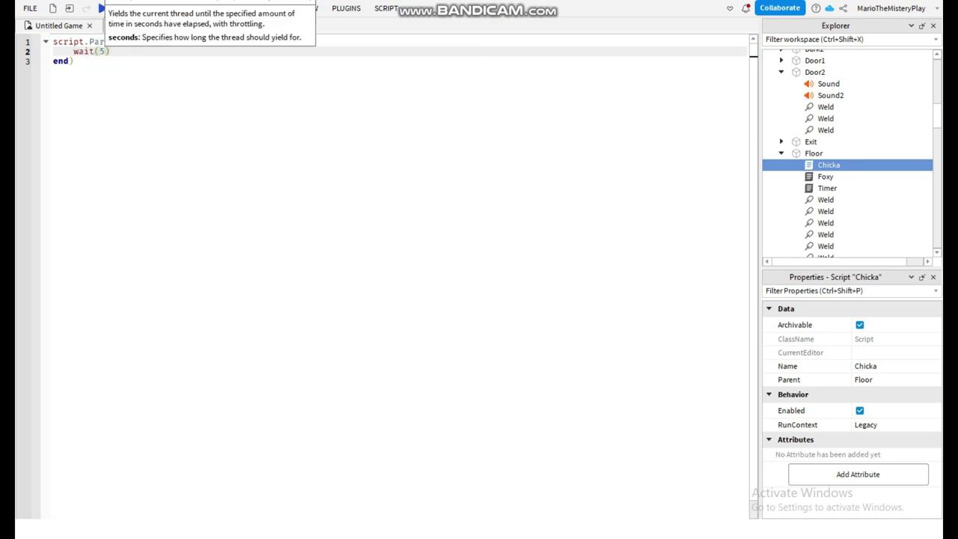
pyautogui.press('Return')
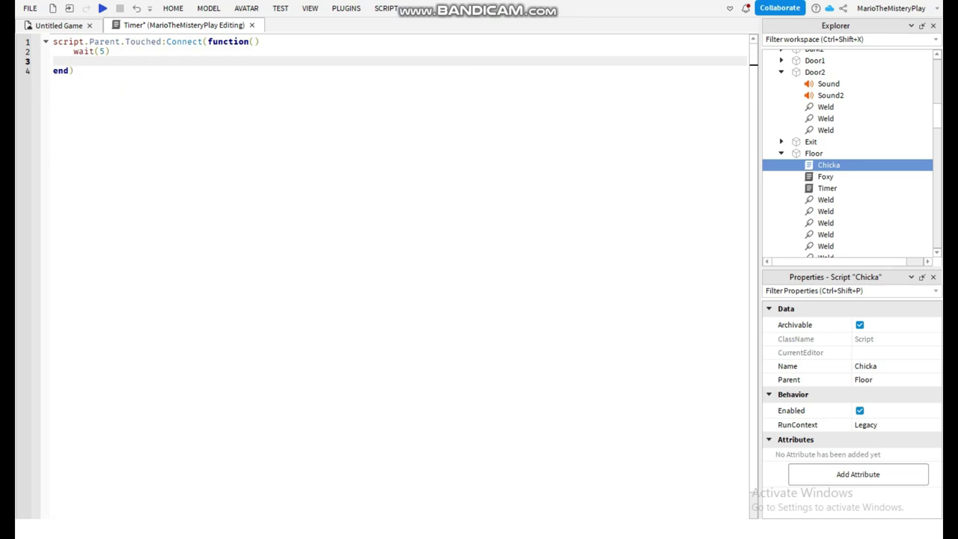
# Step: Add the line workspace.Clock.Timer.o12.TextLabel.TextTransparency = 1 below the wait to hide the 12:00 text
pyautogui.write('workspace')
pyautogui.write('.clos')
pyautogui.write('k')
pyautogui.press('Tab')
pyautogui.write('.time')
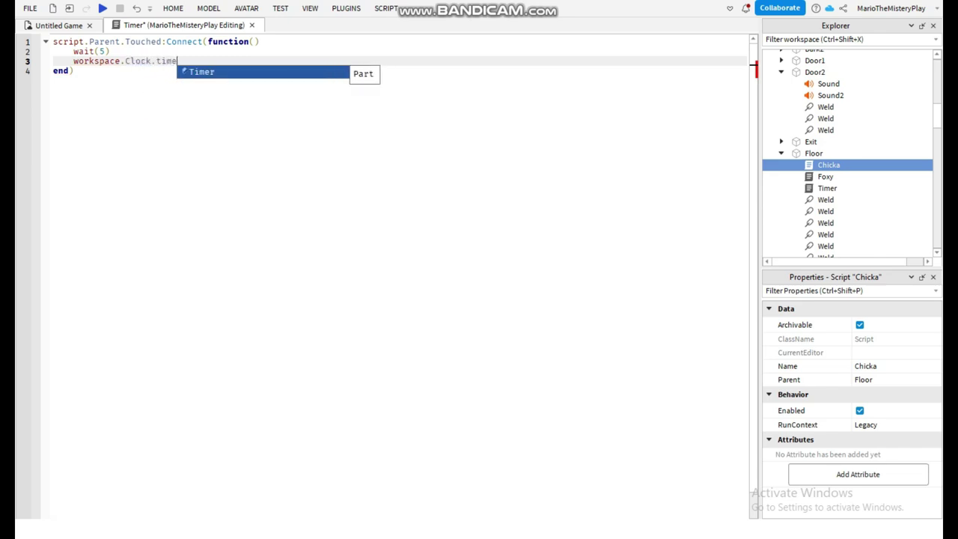
pyautogui.press('Tab')
pyautogui.write('.')
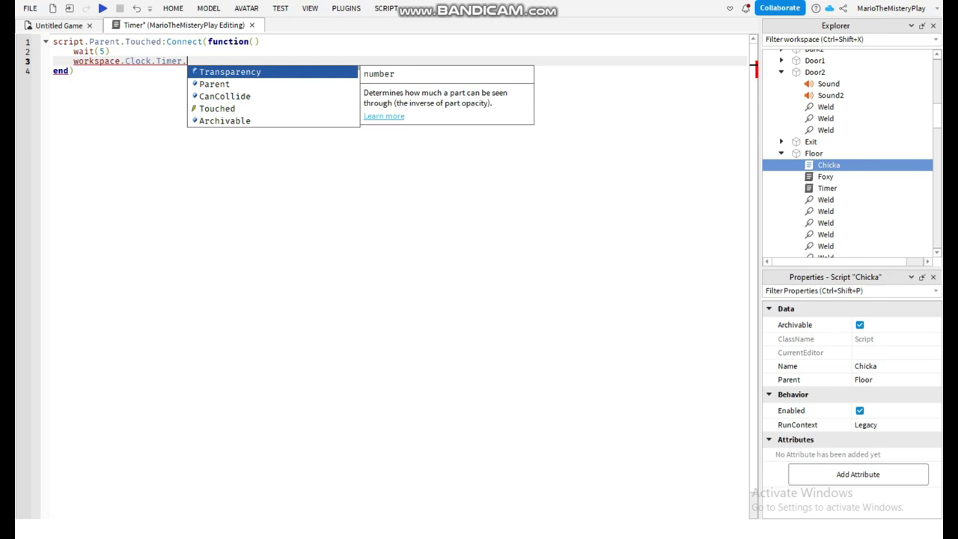
pyautogui.write('o12')
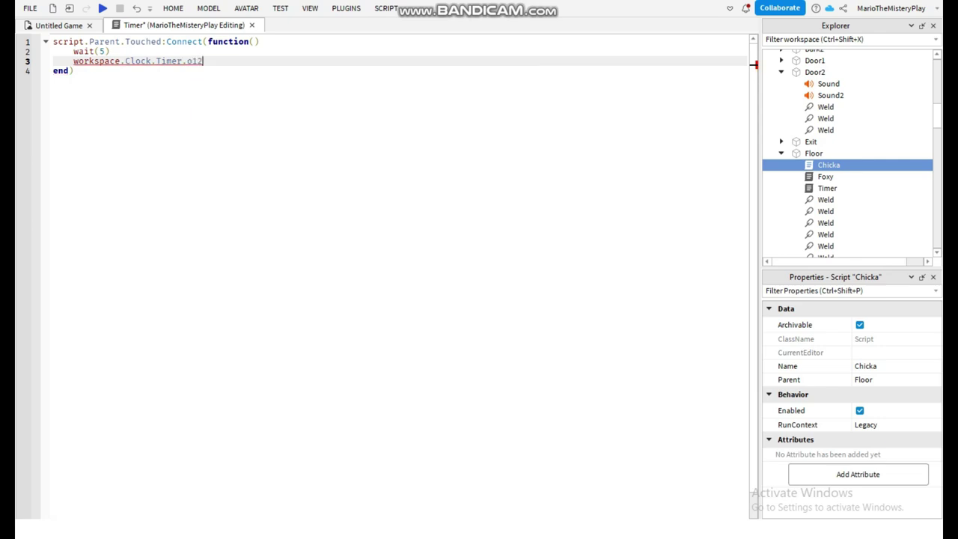
pyautogui.write('.Tex')
pyautogui.press('Tab')
pyautogui.write('.tex')
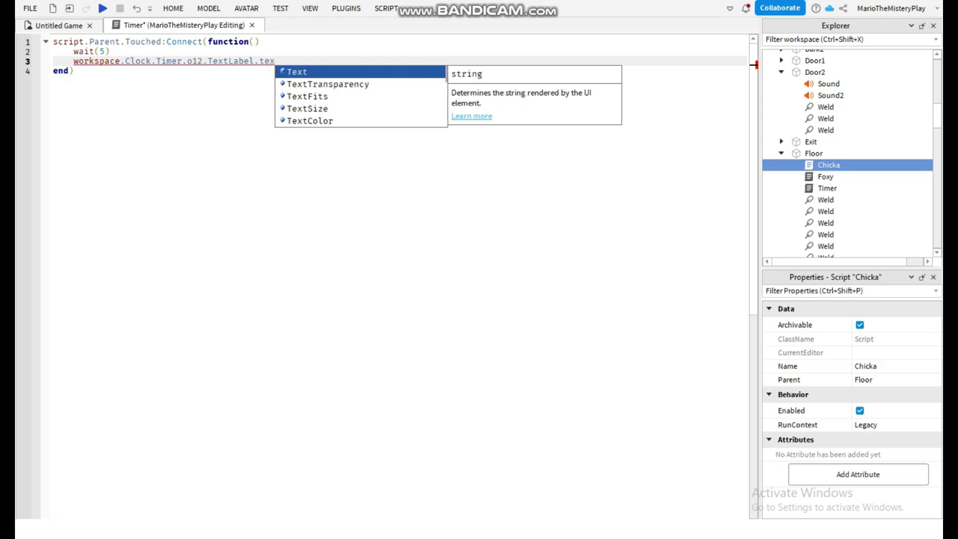
pyautogui.press('Down')
pyautogui.press('Tab')
pyautogui.write('= 1')
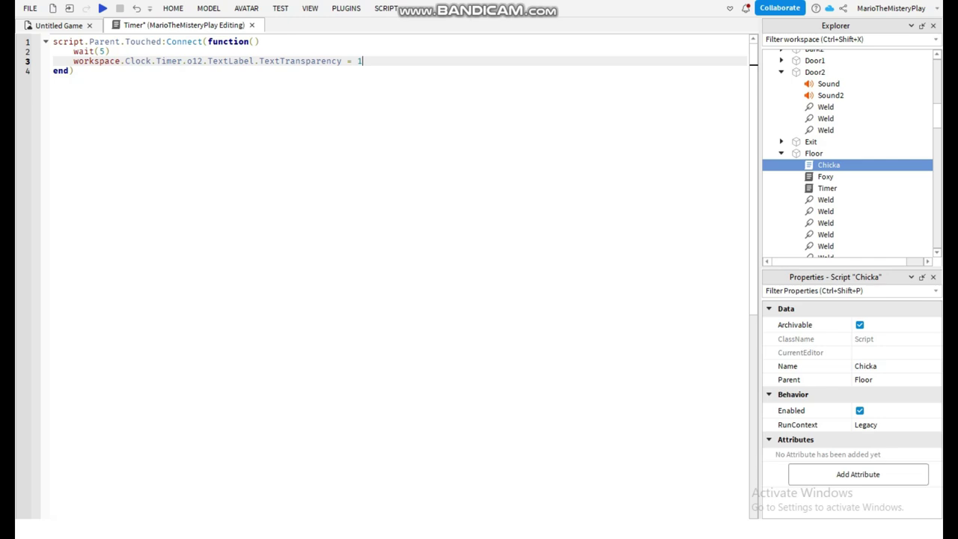
pyautogui.press('Return')
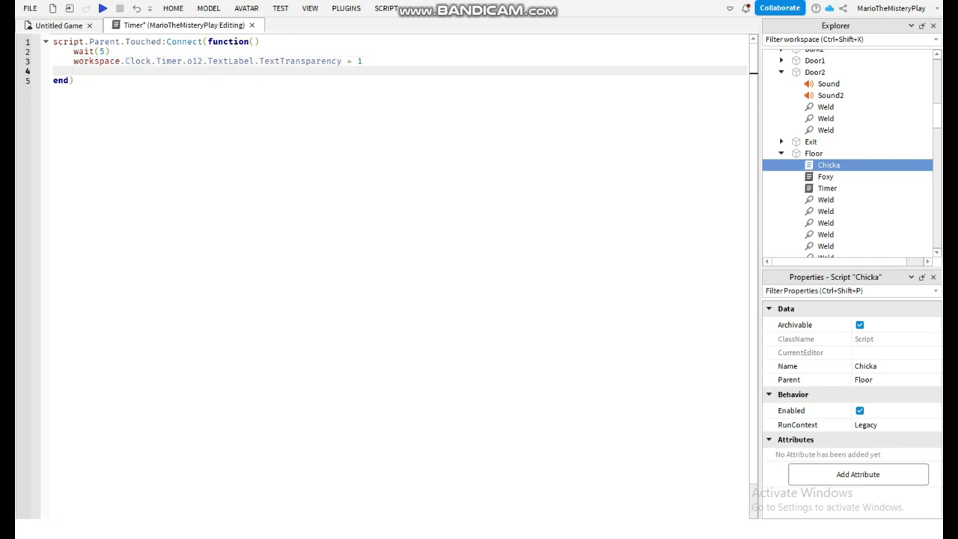
# Step: Add the line workspace.Clock.Timer.o1.TextLabel.TextTransparency = 0 to the Timer script to show the 01:00 text
pyautogui.write('workspace')
pyautogui.press('Tab')
pyautogui.write('.clo')
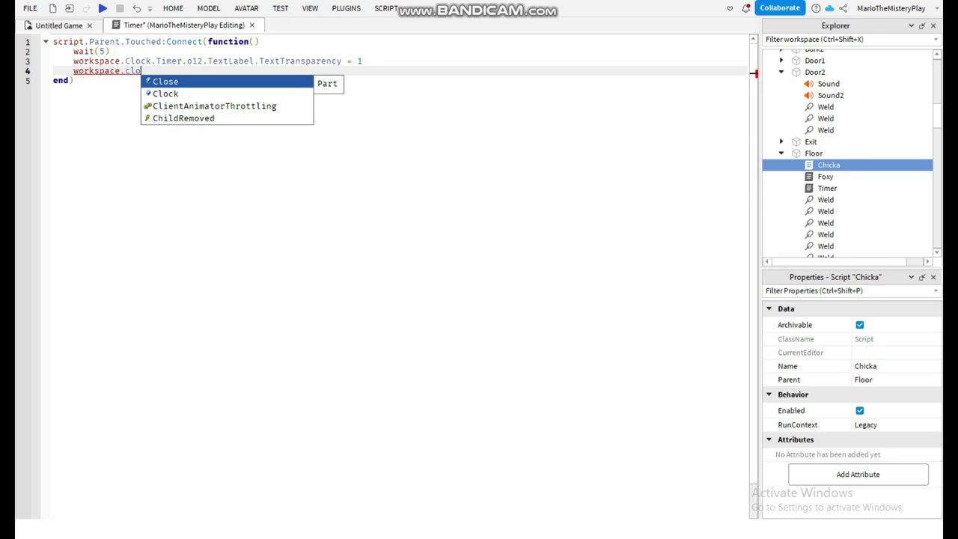
pyautogui.press('Down')
pyautogui.press('Tab')
pyautogui.write('.time')
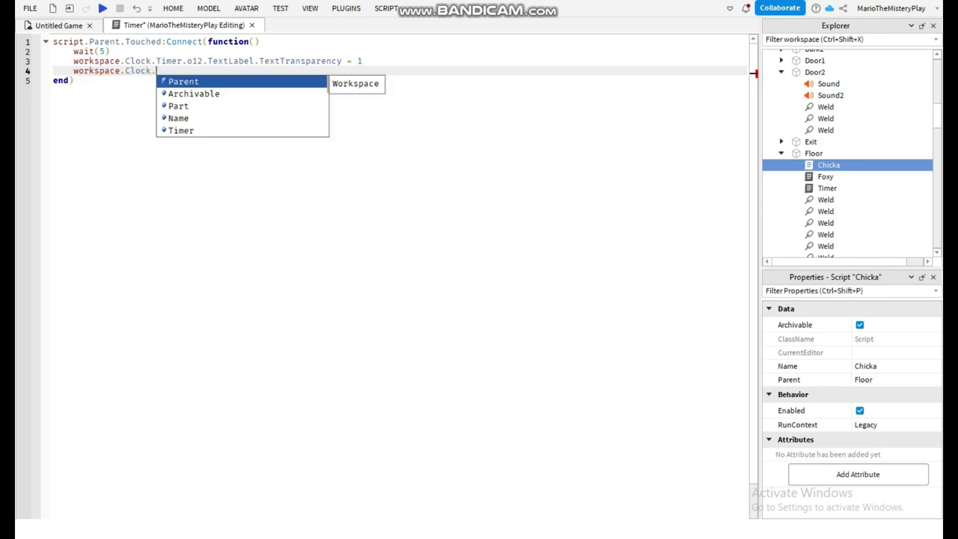
pyautogui.press('Tab')
pyautogui.write('/')
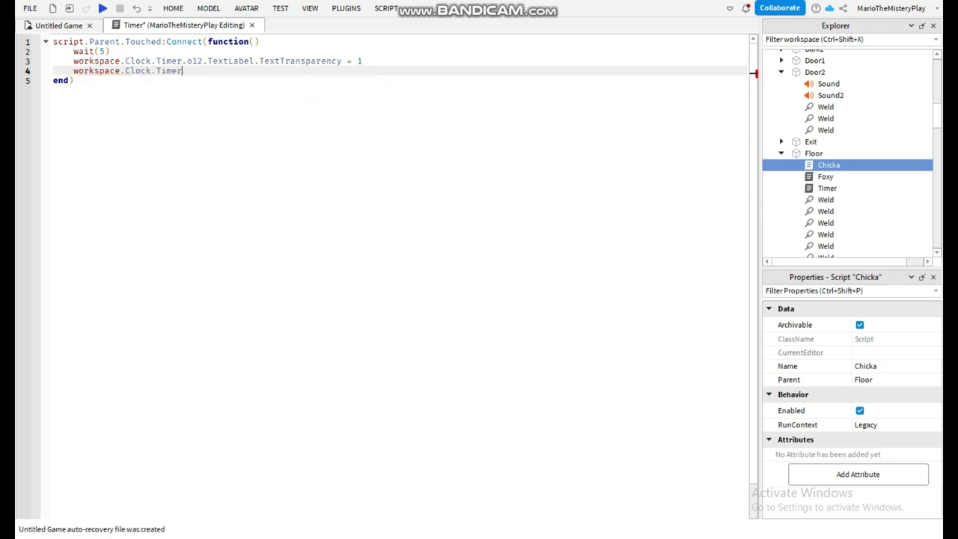
pyautogui.write('.o1.te')
pyautogui.press('Tab')
pyautogui.write('=')
pyautogui.write('.TextTransparency = ')
pyautogui.write('0')
pyautogui.moveTo(182, 71); pyautogui.dragTo(197, 71)
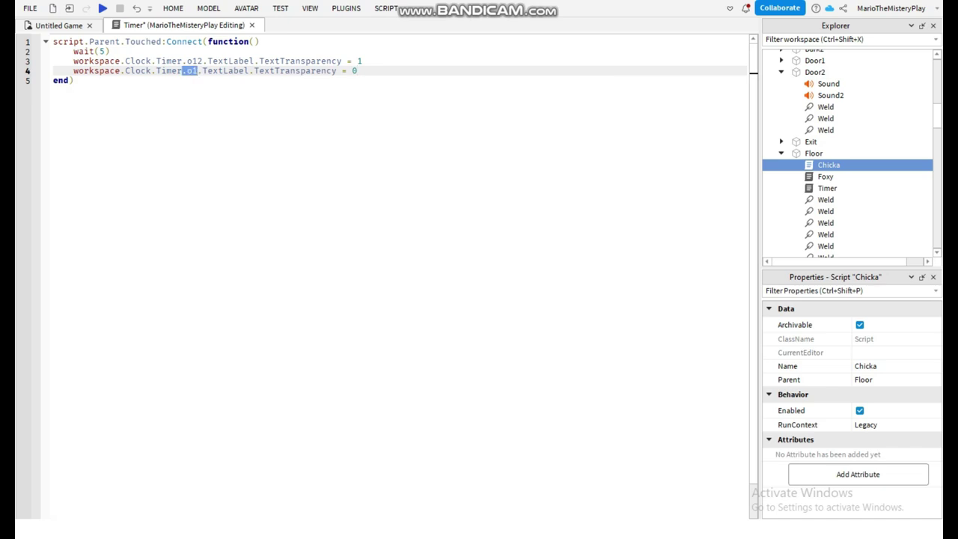
# Step: Playtest the game to check the wall clock's first hour change, and stop the test
pyautogui.click(103, 9)
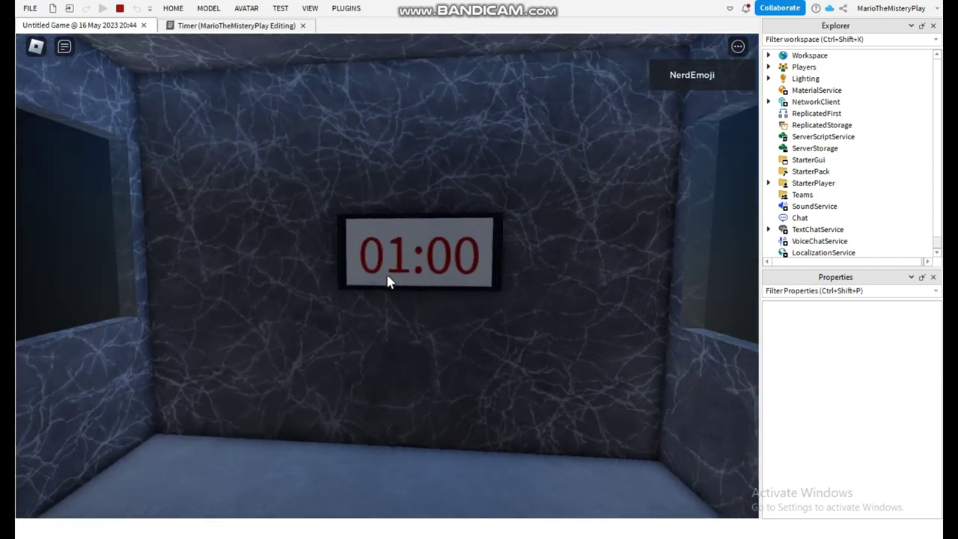
pyautogui.press('Escape')
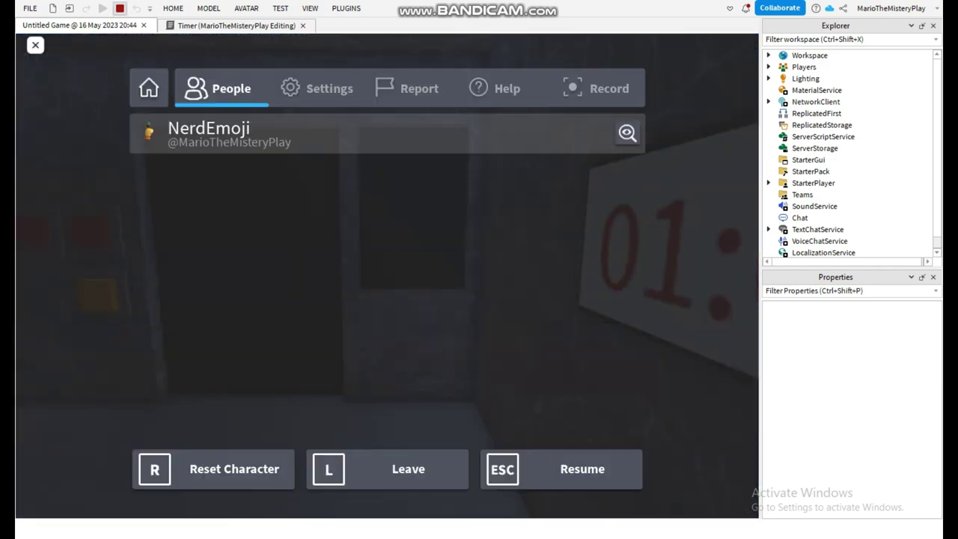
pyautogui.click(120, 8)
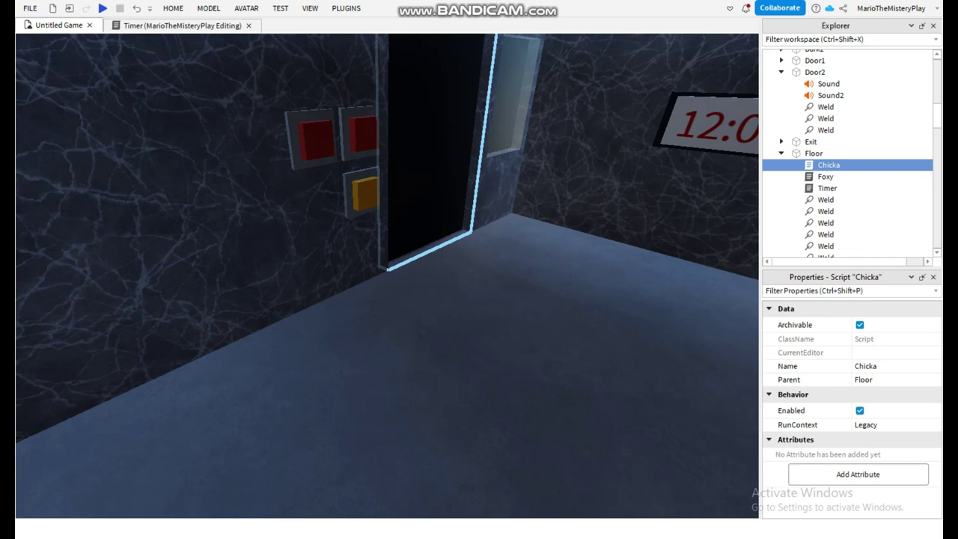
# Step: Extend the Timer script with wait(5) blocks that set each hour label's TextTransparency to 1 and the following label's to 0, from o1 through o6
pyautogui.click(196, 26)
pyautogui.click(357, 71)
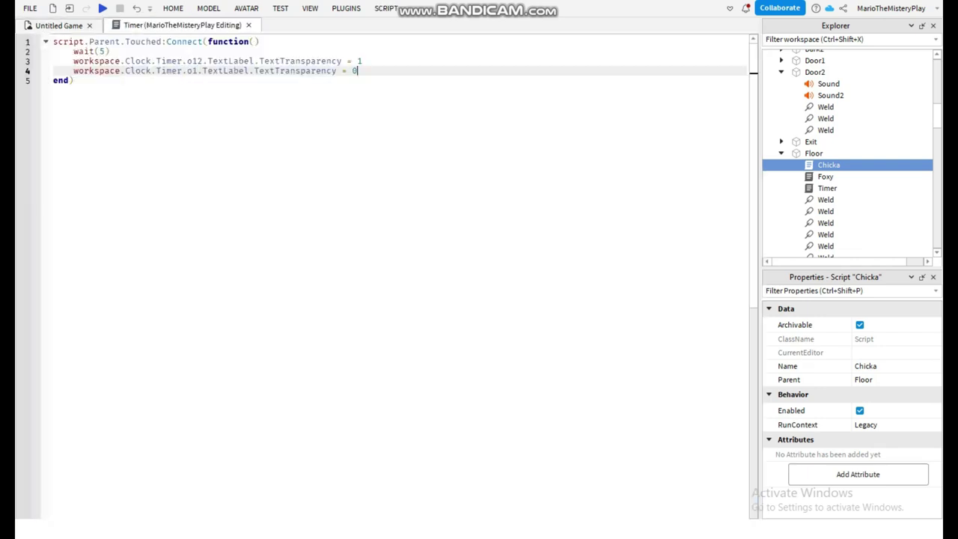
pyautogui.press('Return')
pyautogui.write('wait(')
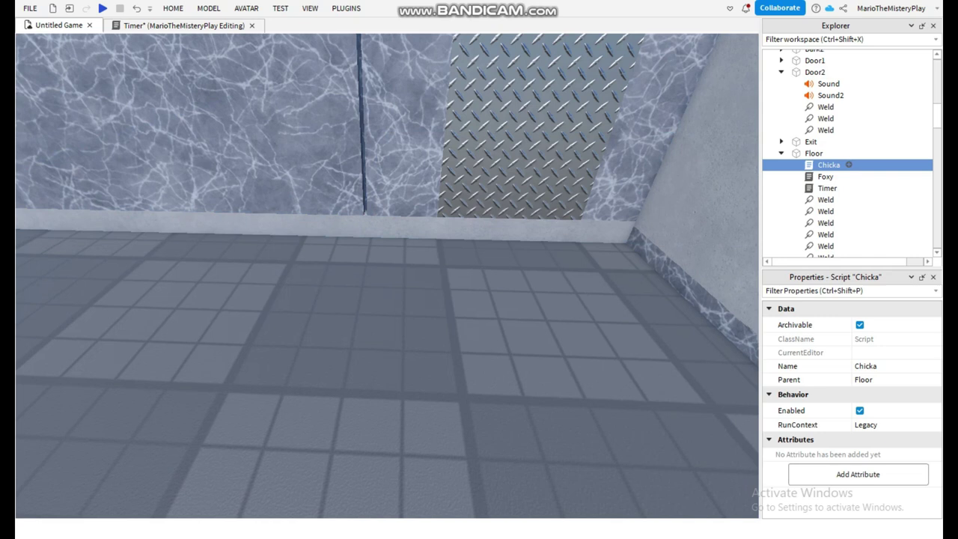
# Step: Check the code of the Chicka script under Floor, close it, and rename the script Bonnie
pyautogui.doubleClick(849, 164)
pyautogui.click(75, 313)
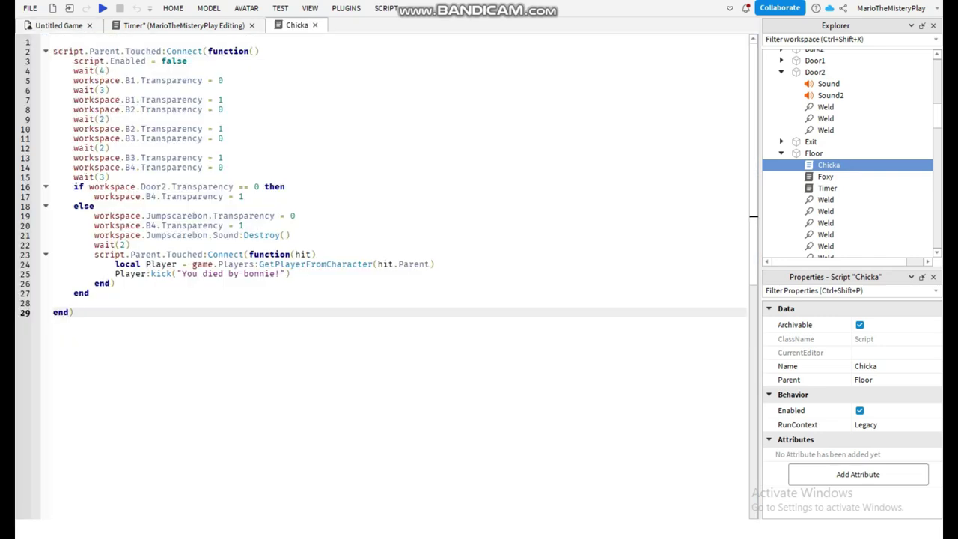
pyautogui.click(315, 26)
pyautogui.click(849, 165)
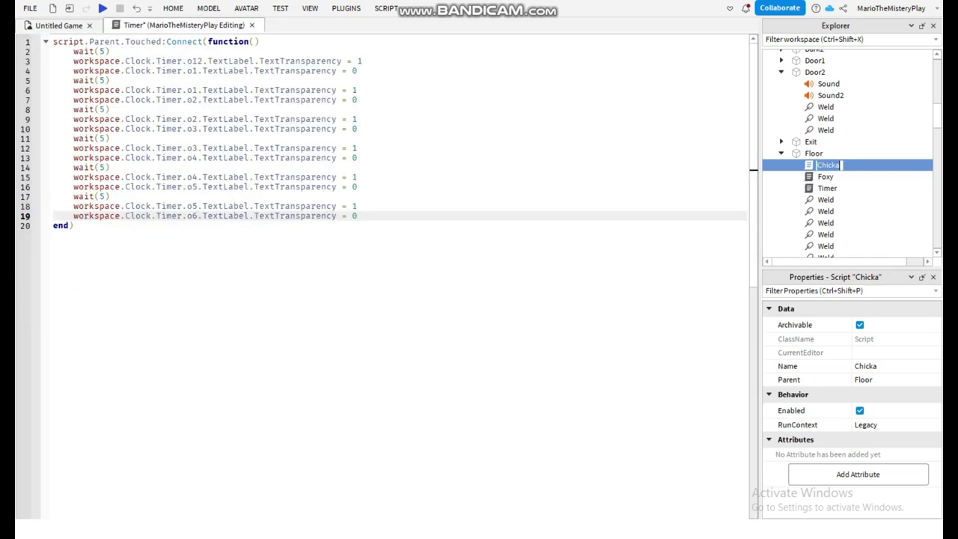
pyautogui.write('Bonnie')
pyautogui.press('Return')
# Step: Review the Timer script line by line, checking the hour label used in each TextTransparency statement
pyautogui.click(826, 177)
pyautogui.click(828, 188)
pyautogui.click(74, 196)
pyautogui.moveTo(358, 216); pyautogui.dragTo(261, 42)
pyautogui.click(358, 90)
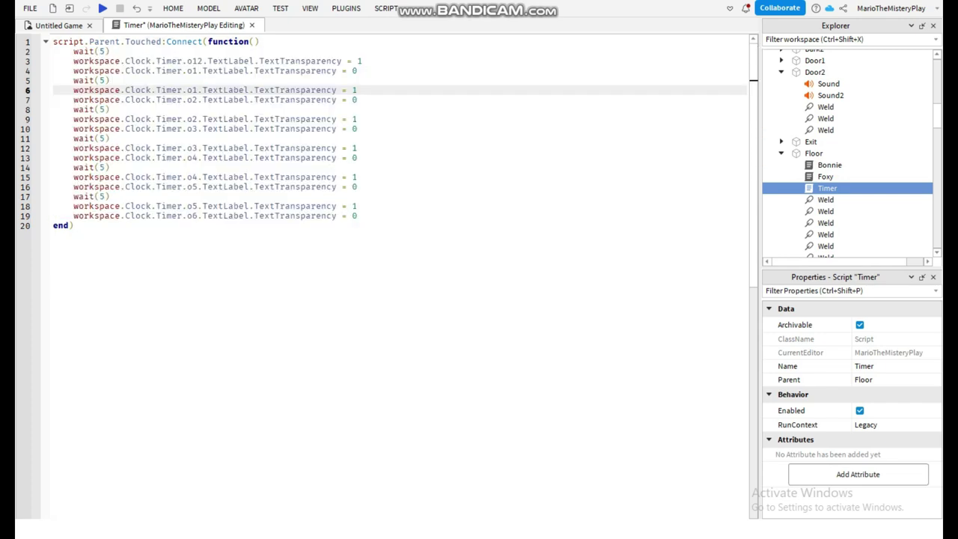
pyautogui.moveTo(188, 61); pyautogui.dragTo(192, 100)
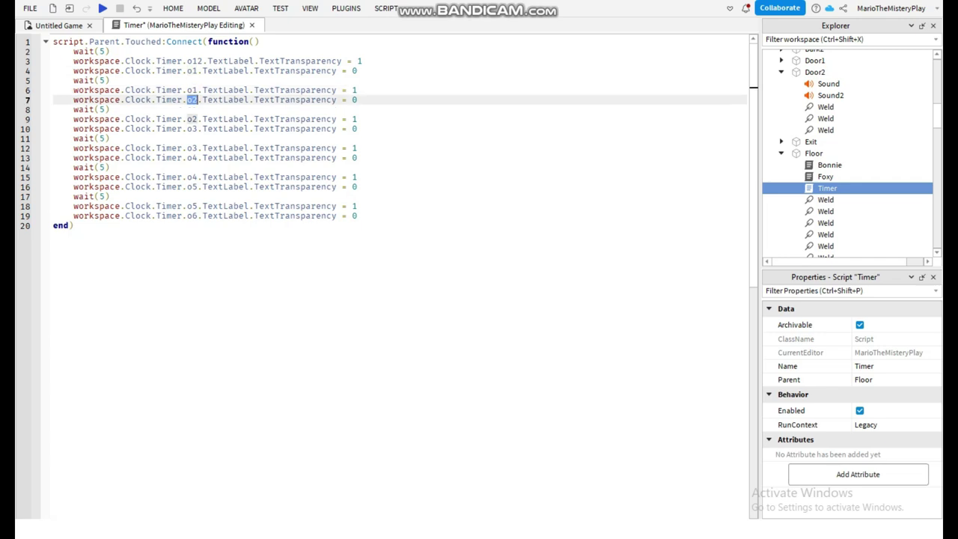
pyautogui.doubleClick(192, 119)
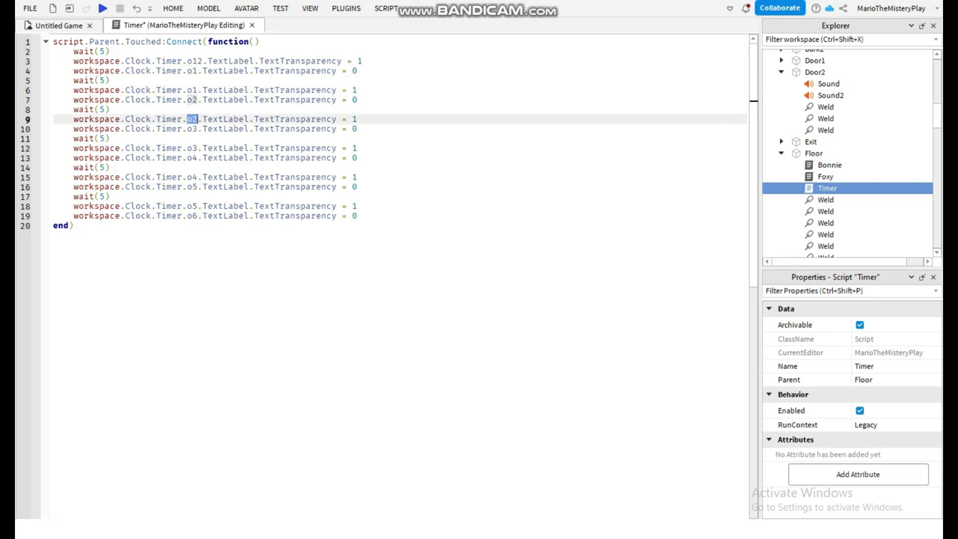
pyautogui.moveTo(187, 129); pyautogui.dragTo(198, 129)
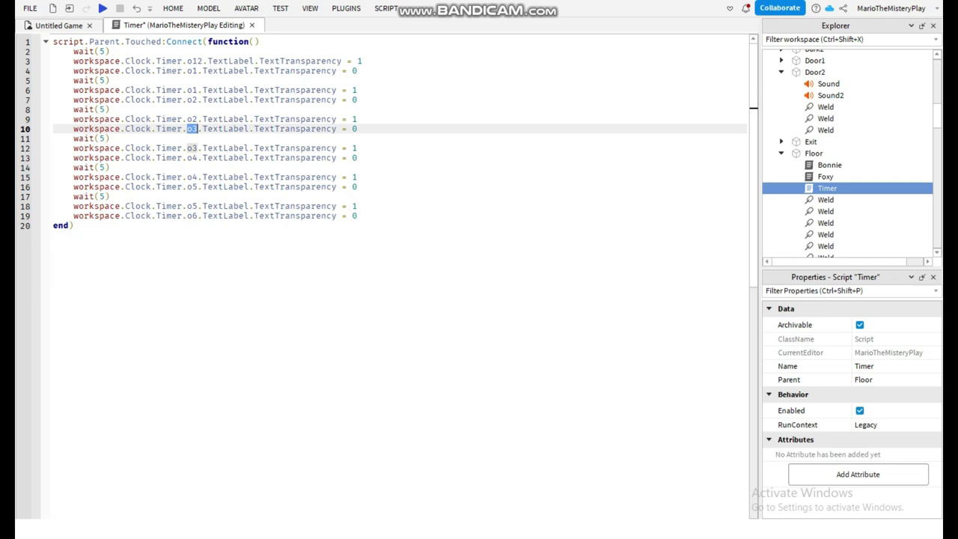
pyautogui.doubleClick(191, 158)
pyautogui.doubleClick(193, 177)
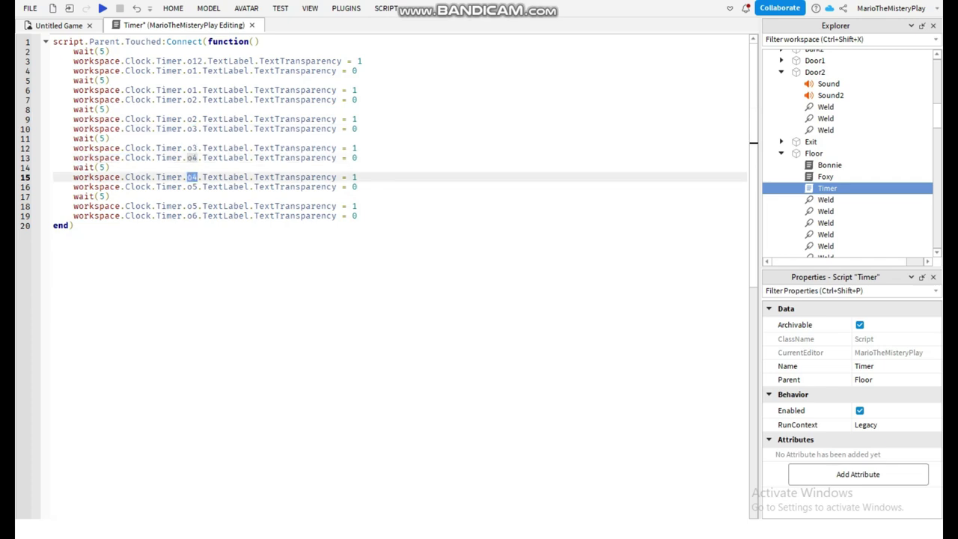
pyautogui.click(193, 187)
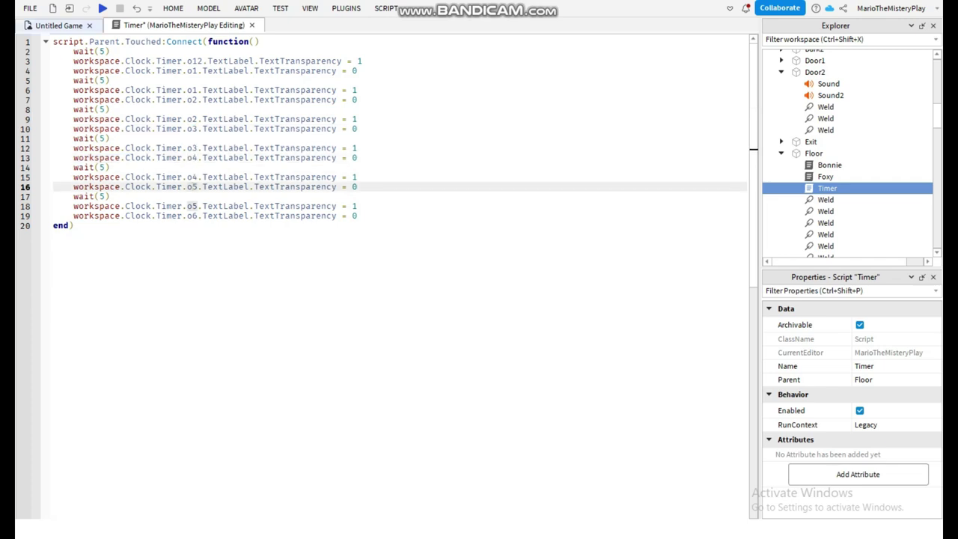
# Step: Insert a block part outside the building and place it on the ground against the metal exit door
pyautogui.click(58, 26)
pyautogui.moveTo(224, 127); pyautogui.dragTo(337, 157, button='right')
pyautogui.scroll(-3, 270, 161)
pyautogui.click(270, 161)
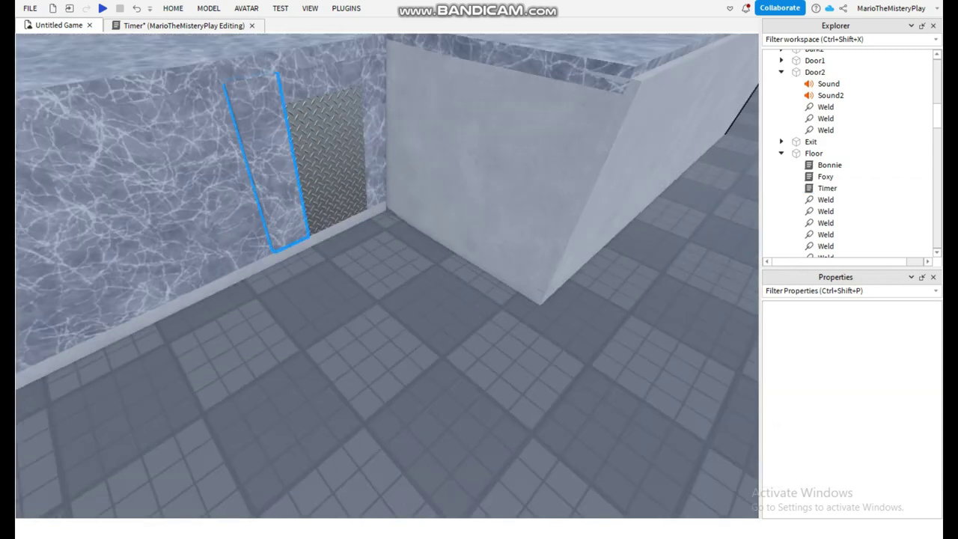
pyautogui.scroll(-3, 270, 161)
pyautogui.click(173, 8)
pyautogui.click(364, 35)
pyautogui.scroll(3, 358, 206)
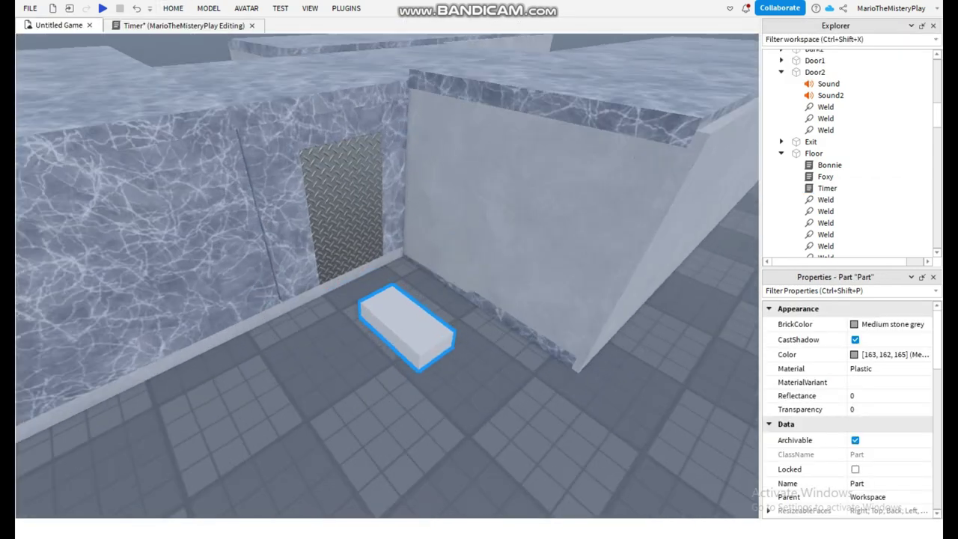
pyautogui.moveTo(408, 300); pyautogui.dragTo(359, 318, button='right')
pyautogui.scroll(2, 408, 315)
pyautogui.moveTo(442, 314); pyautogui.dragTo(434, 284)
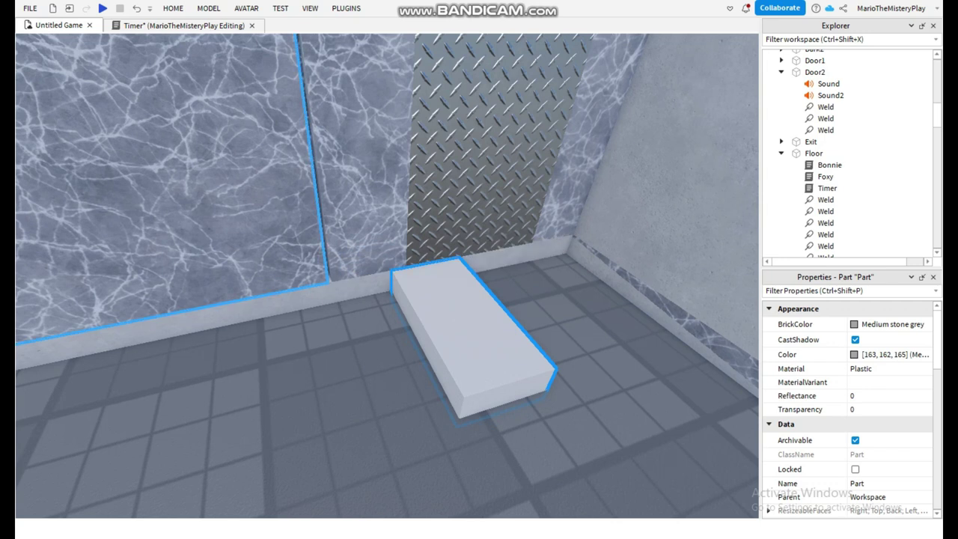
pyautogui.moveTo(470, 322); pyautogui.dragTo(470, 313)
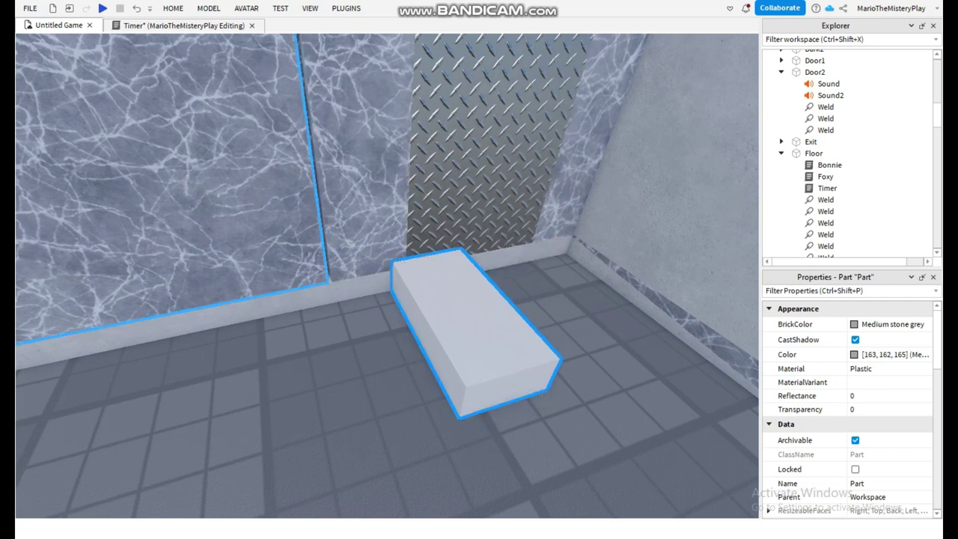
# Step: Scale the new block sideways so it spans the full width of the exit door
pyautogui.click(173, 8)
pyautogui.click(161, 36)
pyautogui.moveTo(472, 329)
pyautogui.mouseDown()
pyautogui.moveTo(476, 306)
pyautogui.moveTo(467, 335)
pyautogui.moveTo(464, 327)
pyautogui.mouseUp()
pyautogui.moveTo(457, 283); pyautogui.dragTo(456, 297)
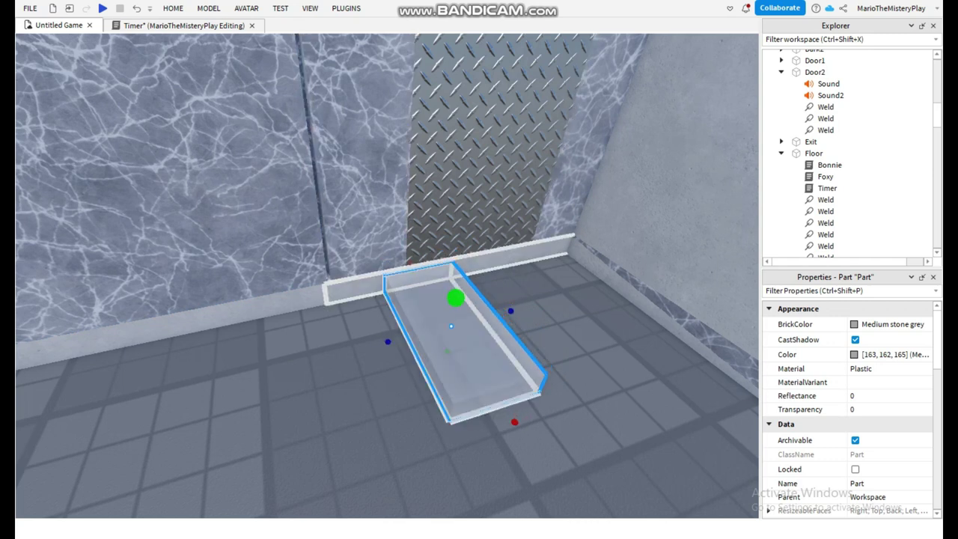
pyautogui.moveTo(511, 311); pyautogui.dragTo(622, 284)
# Step: Set the block's material to Neon
pyautogui.click(874, 369)
pyautogui.click(874, 428)
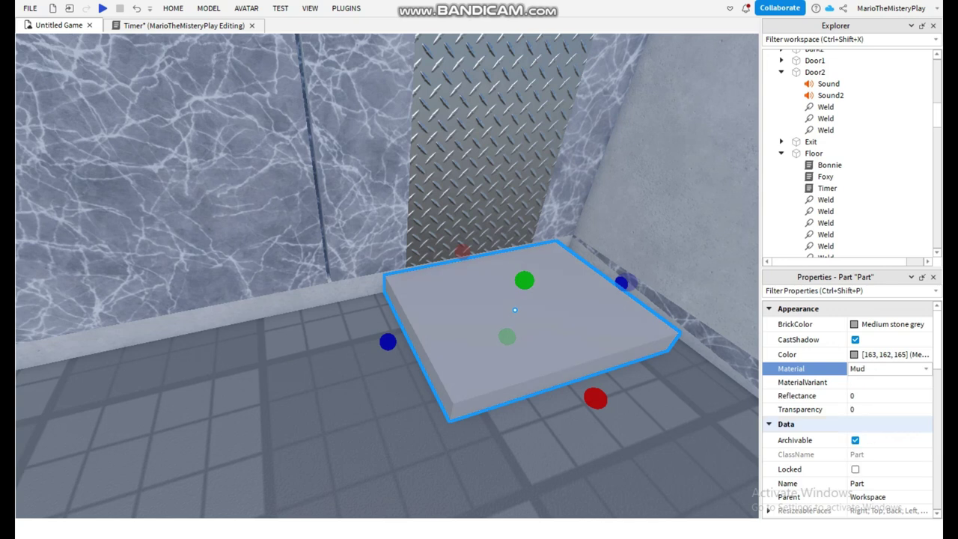
pyautogui.click(874, 369)
pyautogui.click(875, 438)
# Step: Stretch the neon block upward to roof height so it fills the space behind the exit door
pyautogui.moveTo(636, 360); pyautogui.dragTo(733, 419, button='right')
pyautogui.moveTo(342, 203); pyautogui.dragTo(366, 216)
pyautogui.click(368, 207)
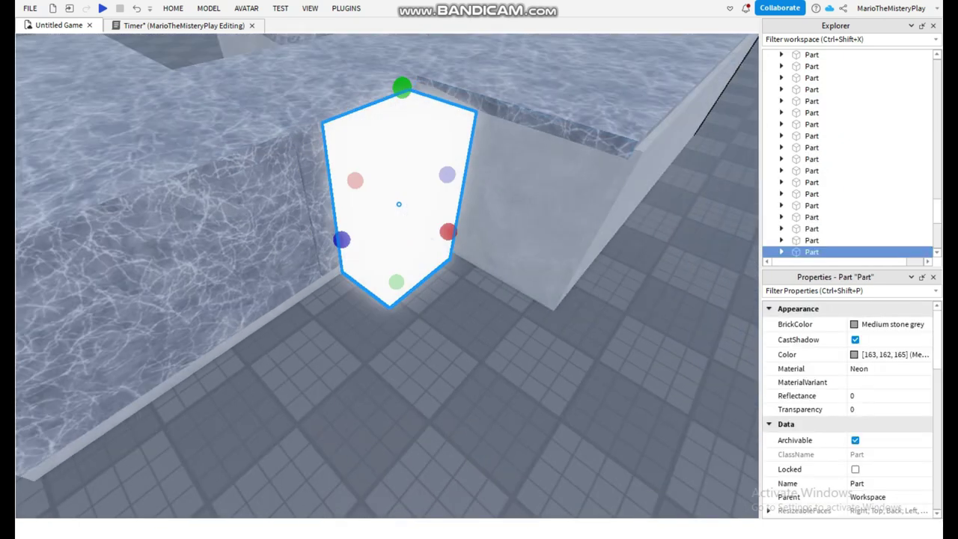
pyautogui.hotkey('ctrl', 'z')
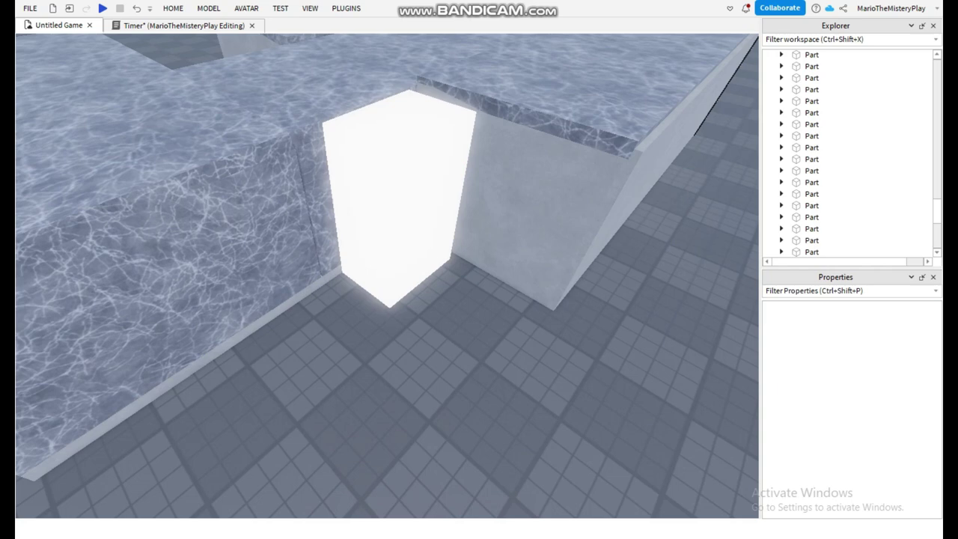
# Step: Preview the doorway with the Exit door's Transparency at 1, and set it back to 0
pyautogui.moveTo(449, 284); pyautogui.dragTo(442, 232, button='right')
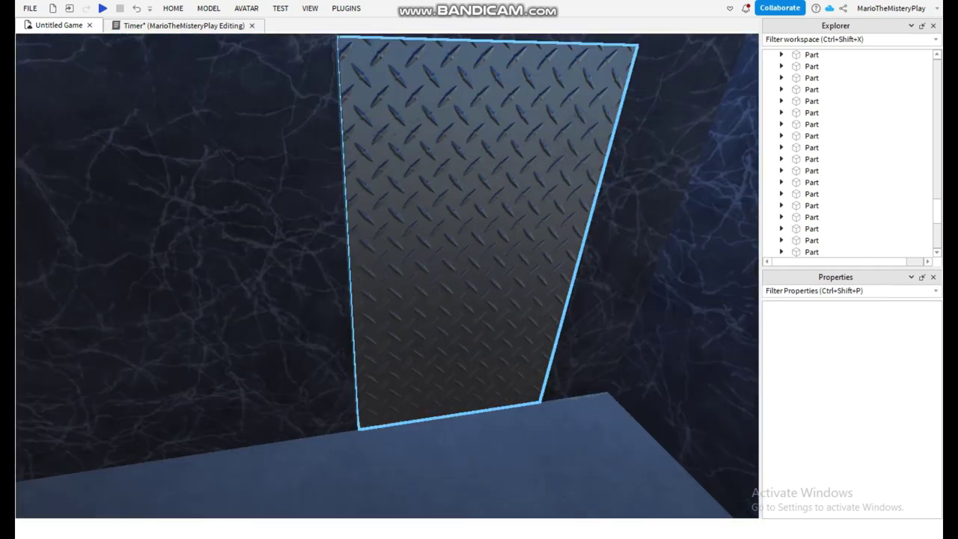
pyautogui.click(431, 293)
pyautogui.click(890, 409)
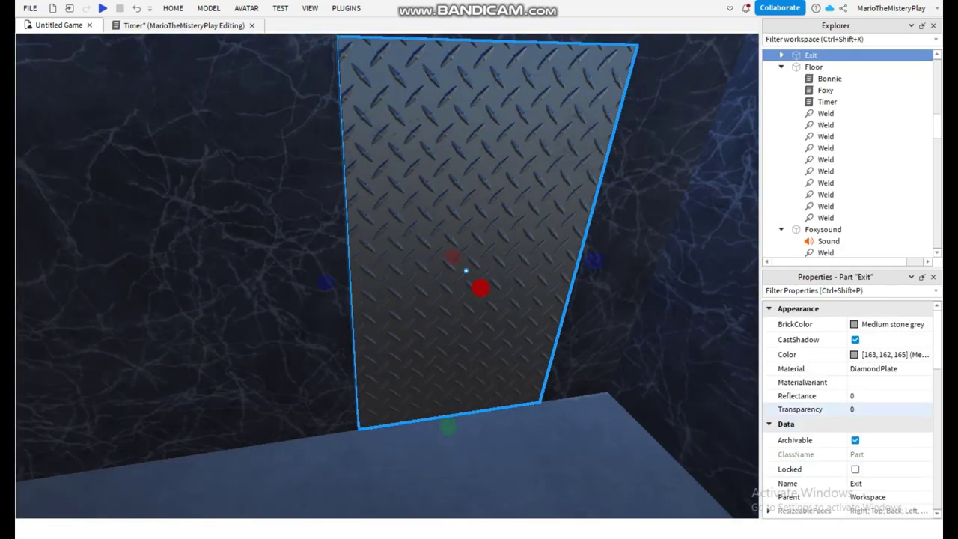
pyautogui.write('1')
pyautogui.press('Return')
pyautogui.moveTo(430, 293); pyautogui.dragTo(447, 281, button='right')
pyautogui.click(890, 410)
pyautogui.write('9')
pyautogui.press('BackSpace')
pyautogui.write('0')
pyautogui.press('Return')
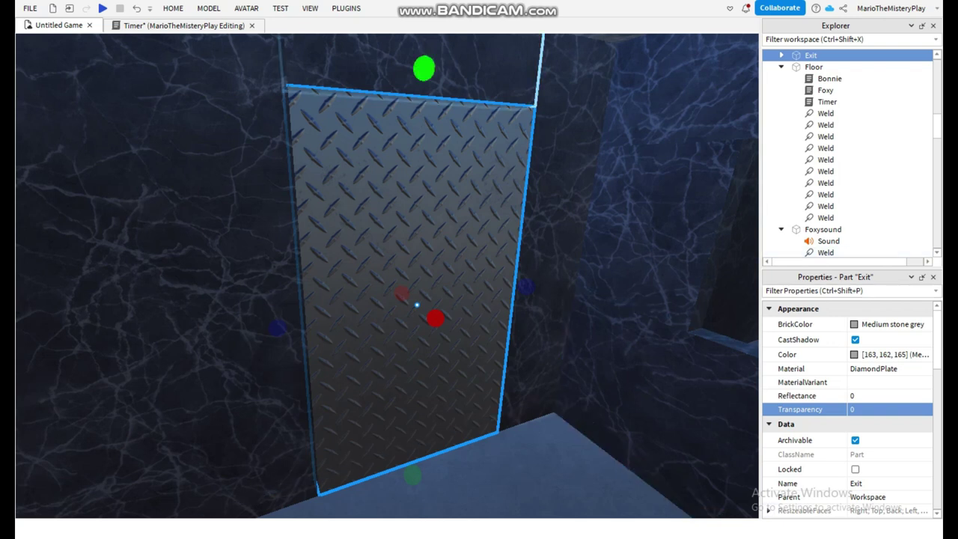
# Step: Insert a Sound object into the neon block behind the exit door
pyautogui.moveTo(387, 277); pyautogui.dragTo(387, 337, button='right')
pyautogui.click(449, 299)
pyautogui.moveTo(450, 299)
pyautogui.mouseDown(button='right')
pyautogui.moveTo(374, 299)
pyautogui.moveTo(387, 262)
pyautogui.moveTo(405, 277)
pyautogui.moveTo(464, 281)
pyautogui.moveTo(419, 307)
pyautogui.moveTo(464, 300)
pyautogui.mouseUp(button='right')
pyautogui.click(434, 255)
pyautogui.press('s')
pyautogui.scroll(-4, 830, 144)
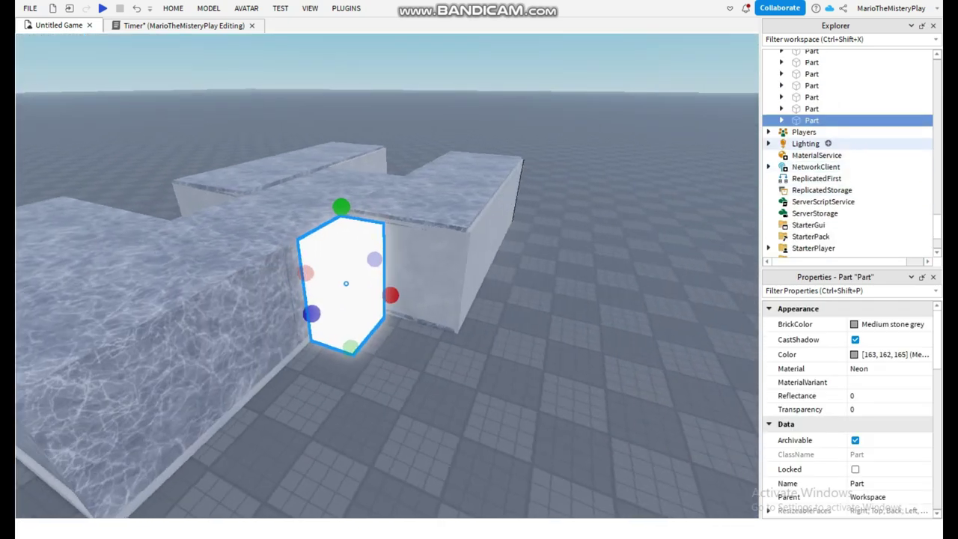
pyautogui.press('a')
pyautogui.click(782, 121)
pyautogui.write('s')
pyautogui.click(805, 168)
pyautogui.click(828, 131)
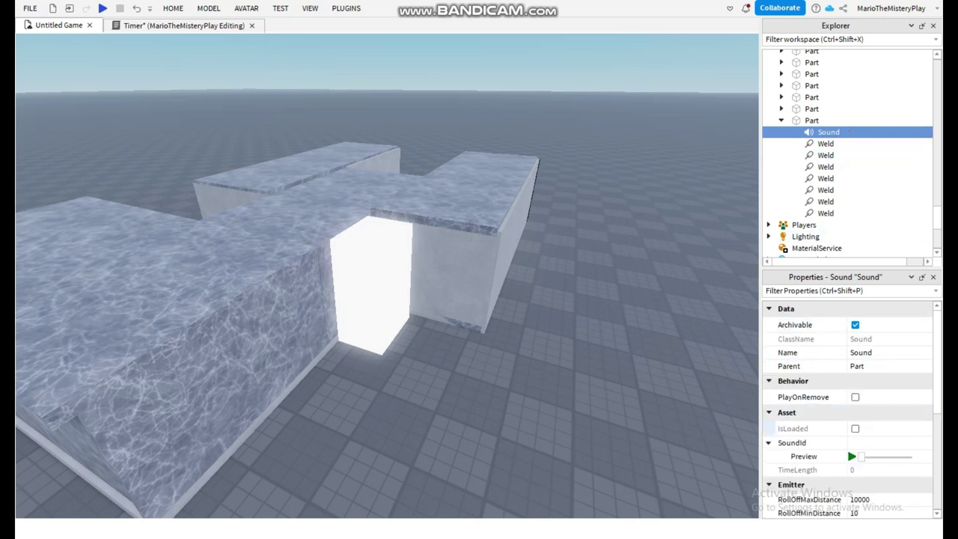
# Step: Search the Toolbox audio for "fnaf yay" and preview the matching sound
pyautogui.click(173, 8)
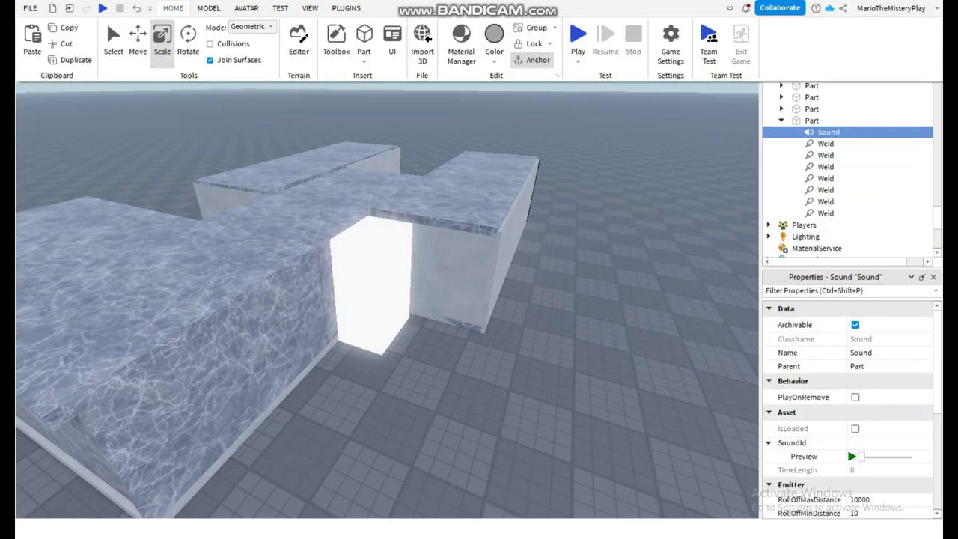
pyautogui.click(336, 41)
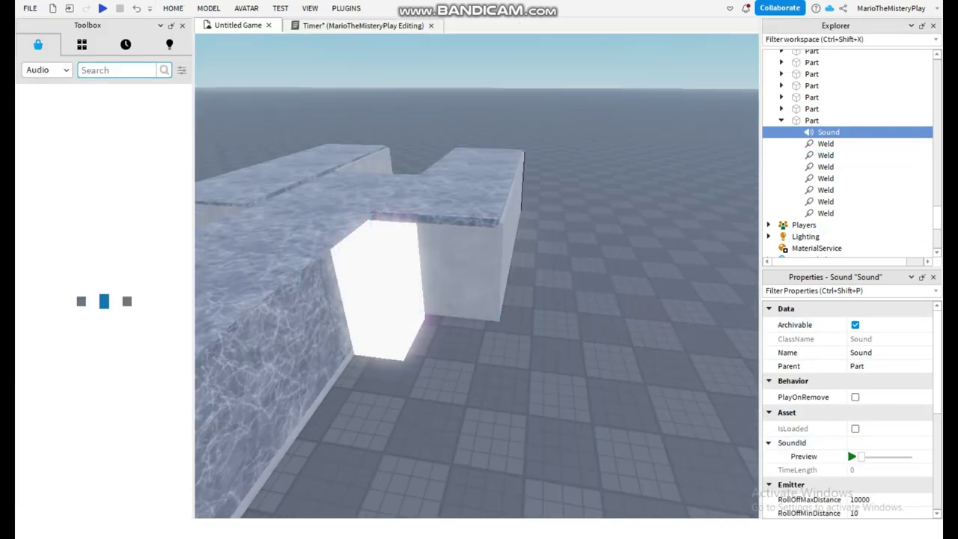
pyautogui.press('BackSpace')
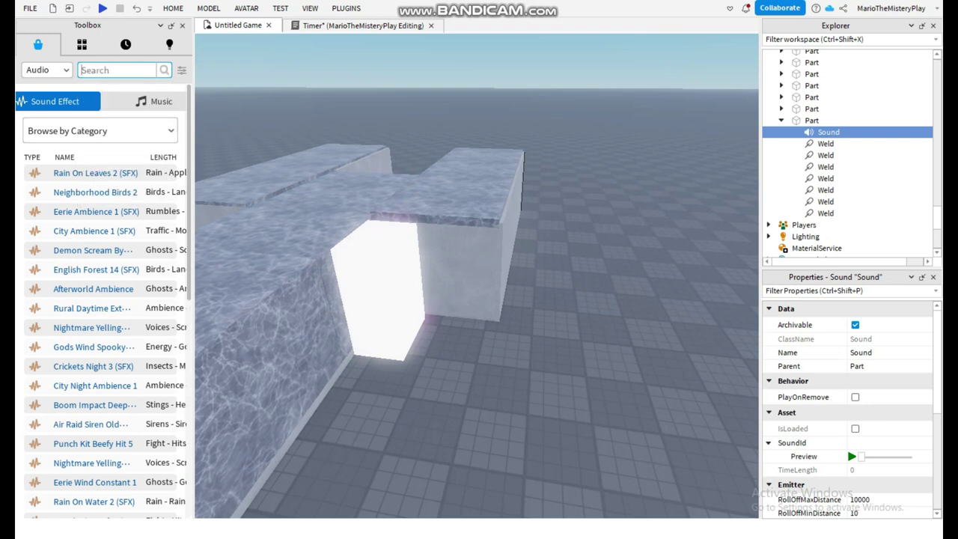
pyautogui.write('fredd')
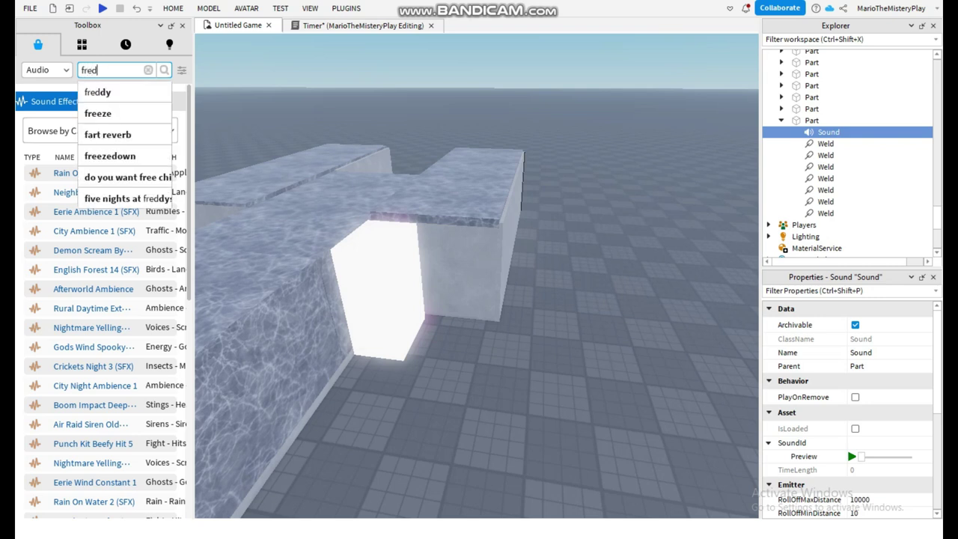
pyautogui.press('BackSpace')
pyautogui.press('BackSpace')
pyautogui.press('BackSpace')
pyautogui.press('BackSpace')
pyautogui.press('BackSpace')
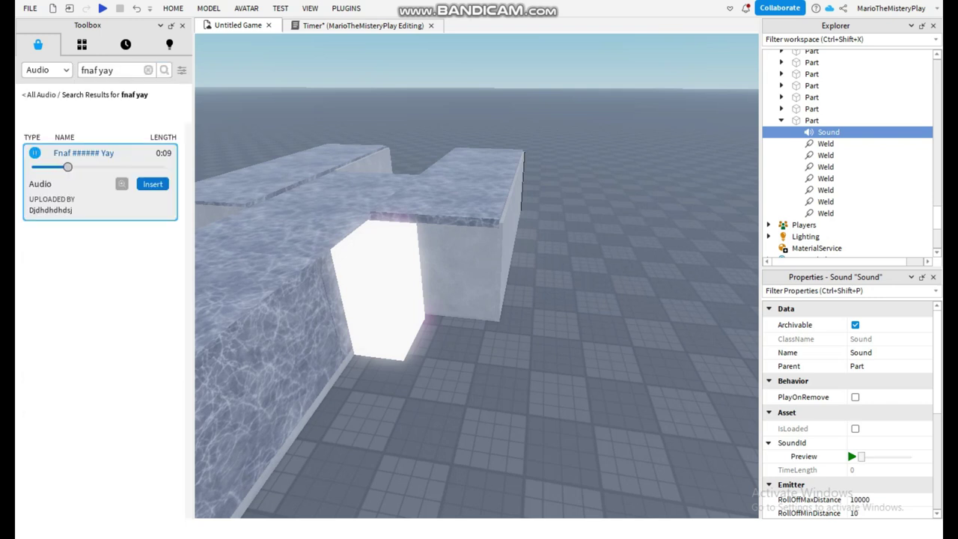
pyautogui.moveTo(449, 300); pyautogui.dragTo(344, 315, button='right')
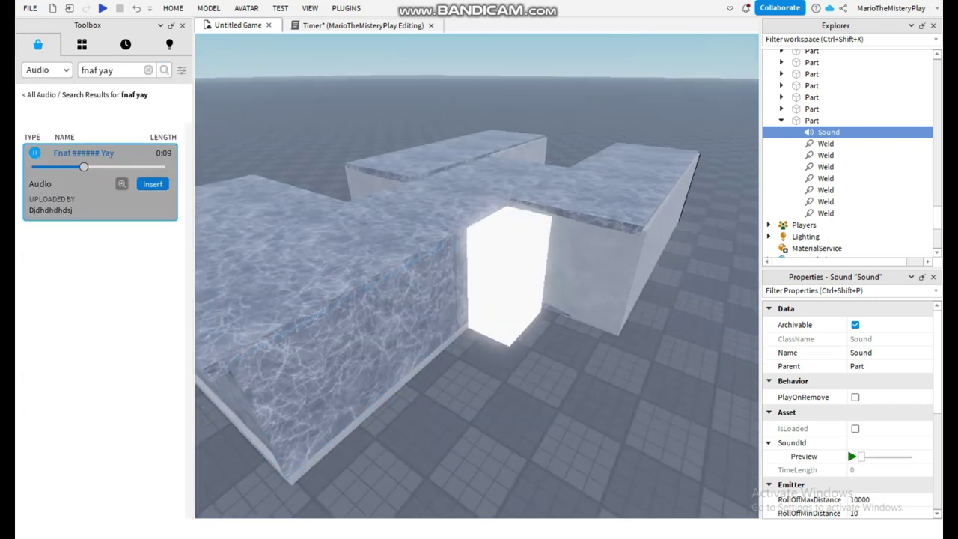
pyautogui.rightClick(119, 158)
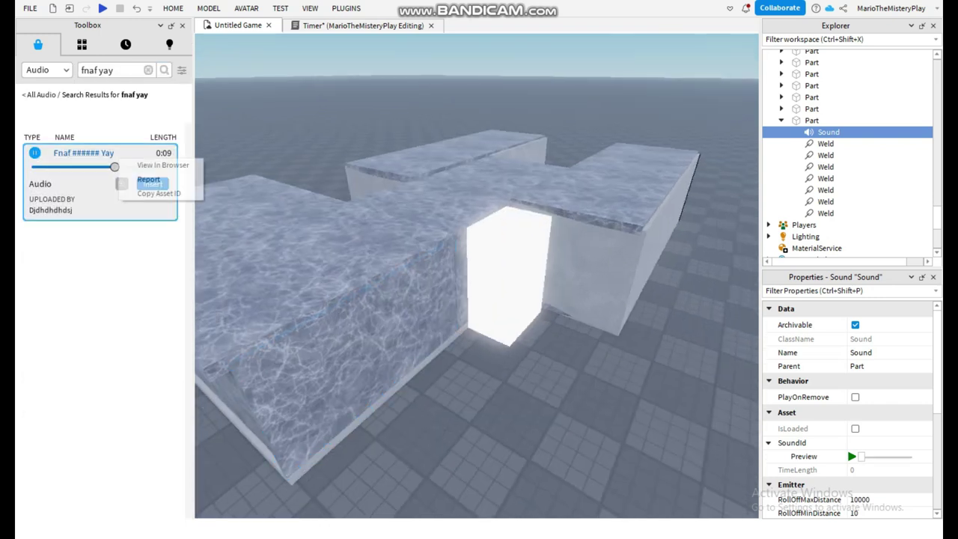
pyautogui.click(159, 193)
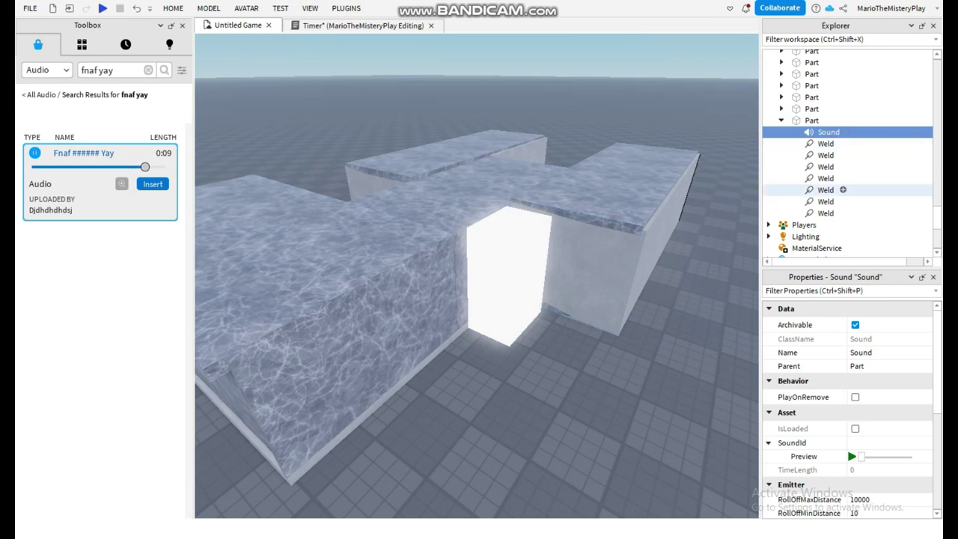
pyautogui.click(888, 443)
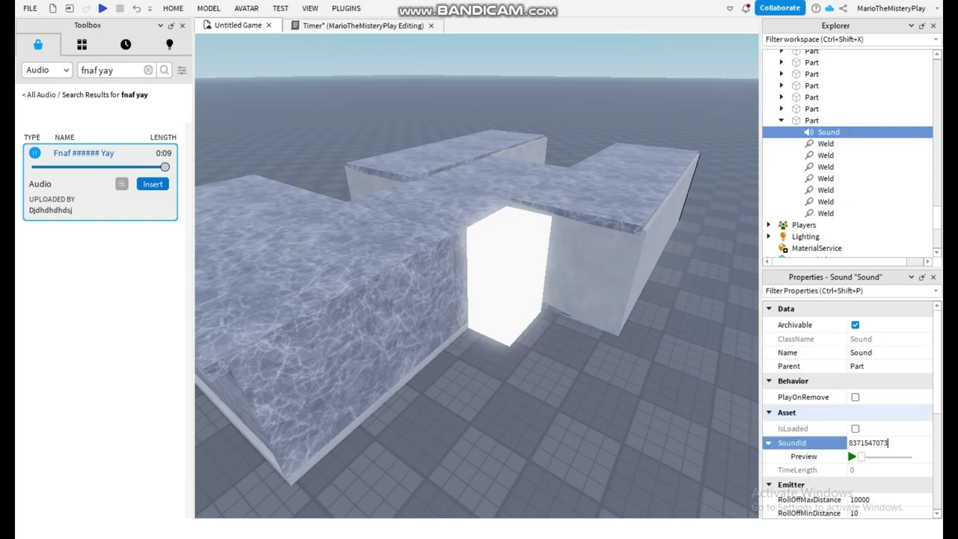
pyautogui.press('Return')
pyautogui.click(855, 397)
# Step: Close the Toolbox and insert a Script into the neon block behind the exit door
pyautogui.click(592, 375)
pyautogui.press('w')
pyautogui.moveTo(591, 374); pyautogui.dragTo(621, 300, button='right')
pyautogui.click(182, 26)
pyautogui.press('w')
pyautogui.moveTo(577, 222); pyautogui.dragTo(378, 221, button='right')
pyautogui.press('s')
pyautogui.press('w')
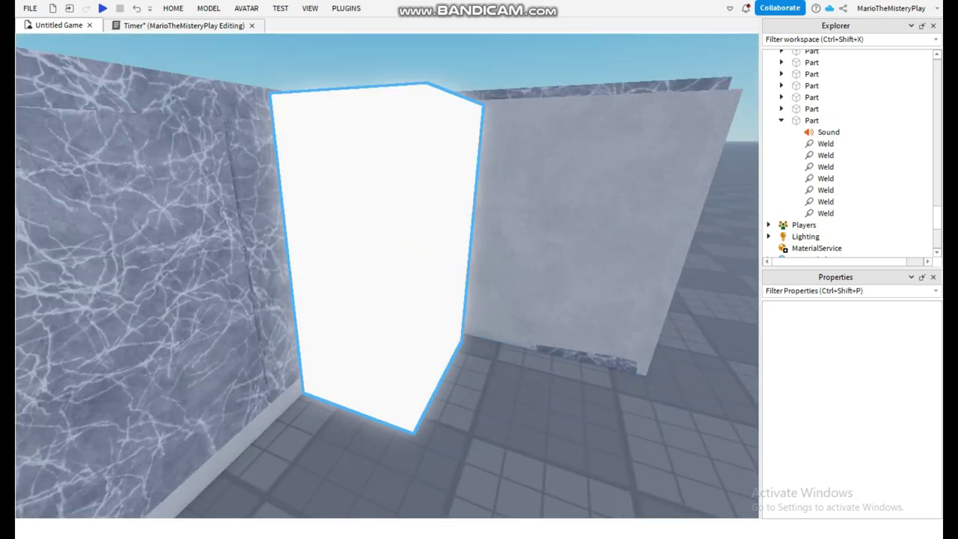
pyautogui.scroll(-4, 379, 221)
pyautogui.click(829, 121)
pyautogui.write('s')
pyautogui.click(800, 154)
# Step: Replace the new script's default code with a script.Parent.Touched:Connect(function() handler
pyautogui.hotkey('ctrl', 'a')
pyautogui.write('script.Parent.To')
pyautogui.press('Tab')
pyautogui.write(':')
pyautogui.press('Tab')
pyautogui.write('(function()')
pyautogui.press('Return')
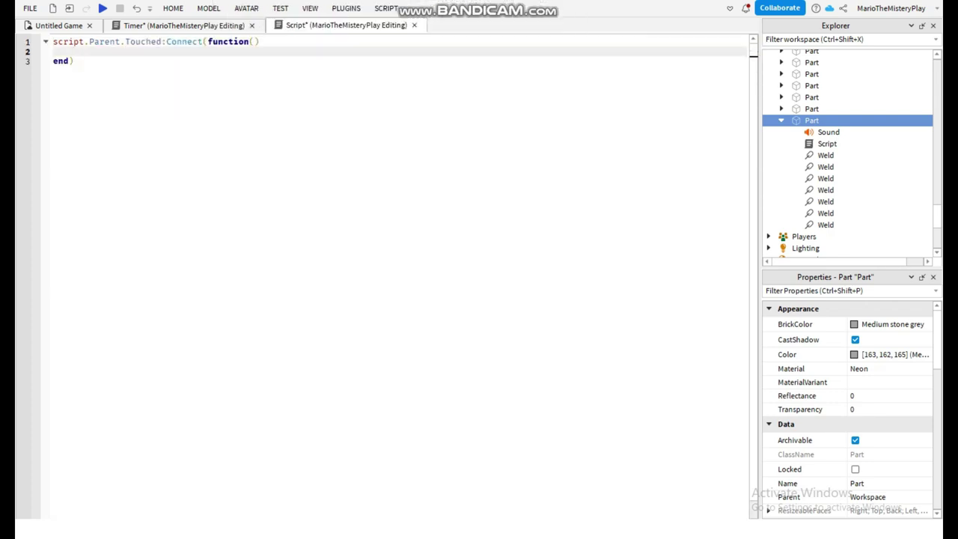
# Step: Add script.Parent.Sound:Destroy() inside the touch handler, and close both open scripts
pyautogui.write('script.')
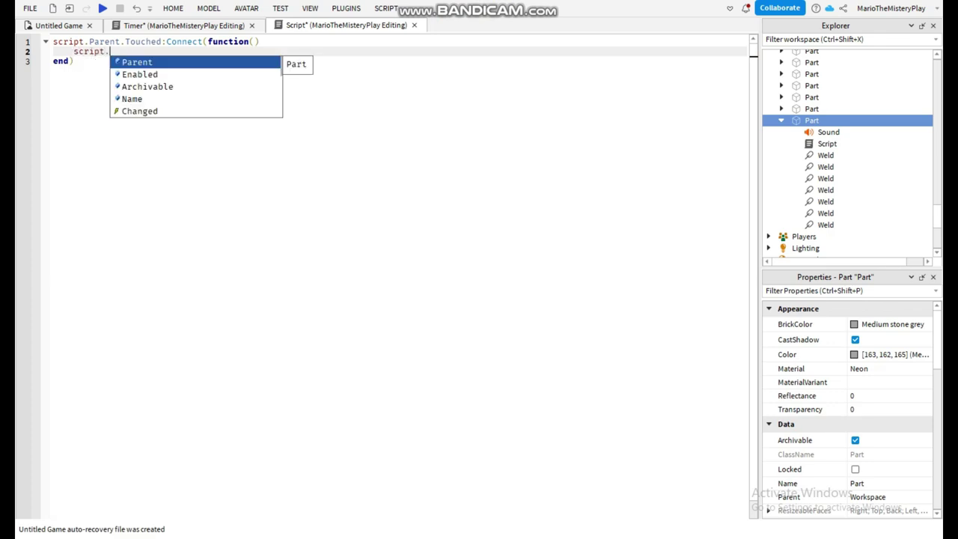
pyautogui.press('Tab')
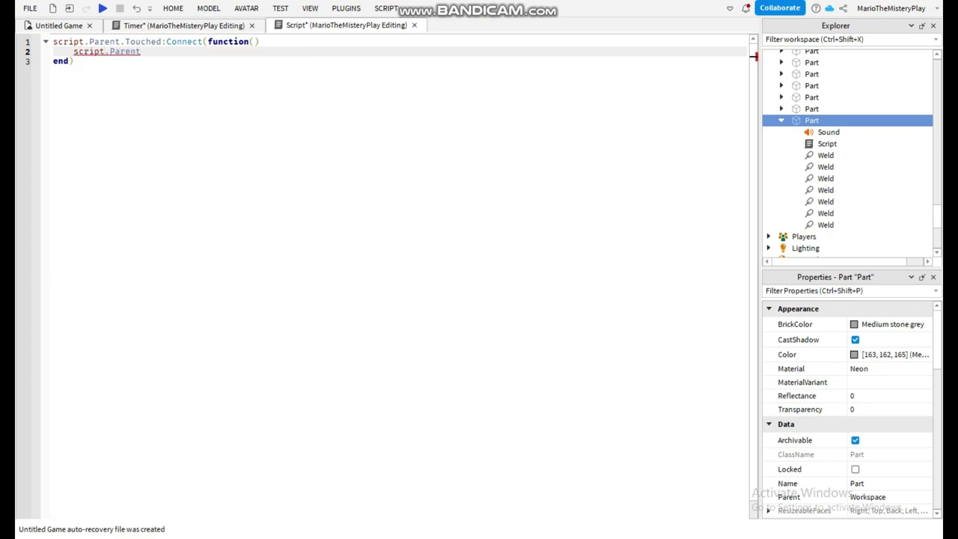
pyautogui.write('.So')
pyautogui.press('Tab')
pyautogui.write(':')
pyautogui.press('Tab')
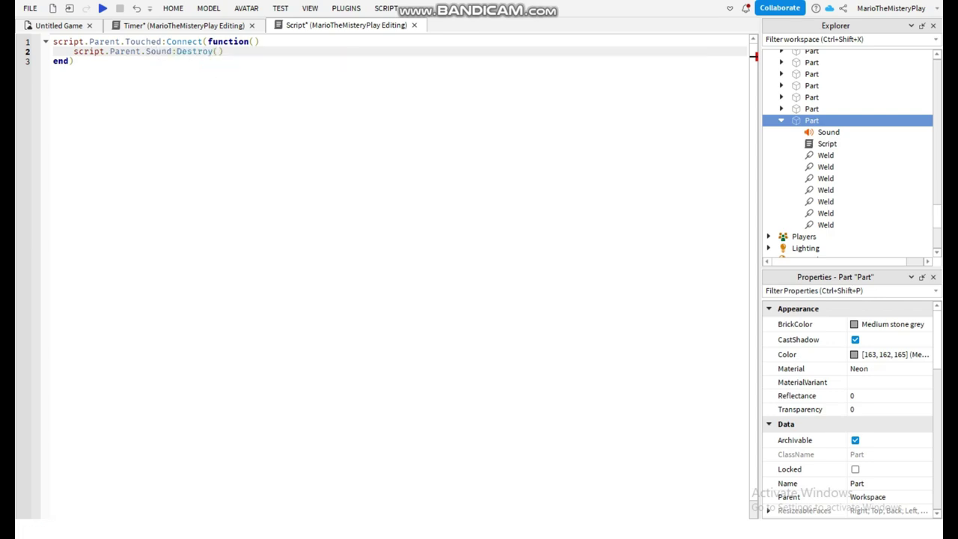
pyautogui.click(829, 133)
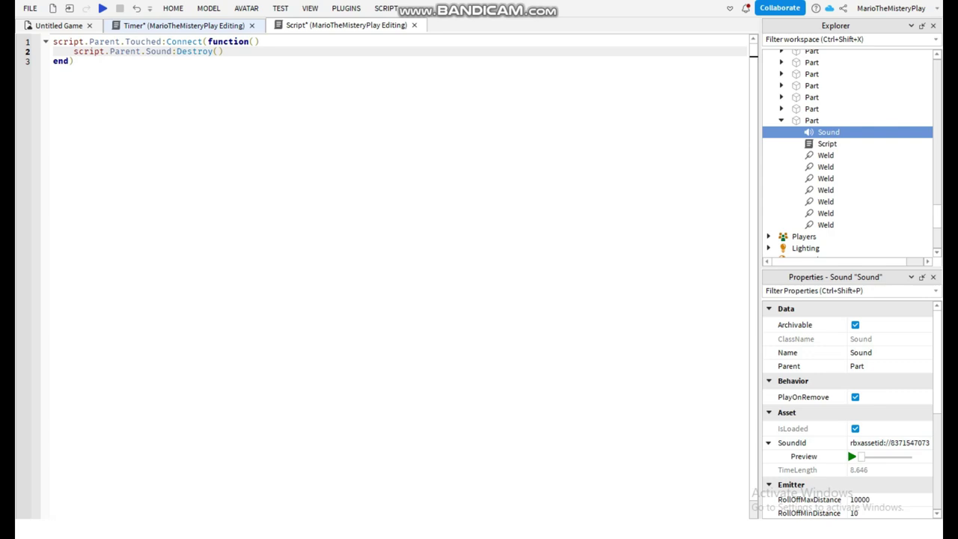
pyautogui.click(252, 25)
pyautogui.click(253, 26)
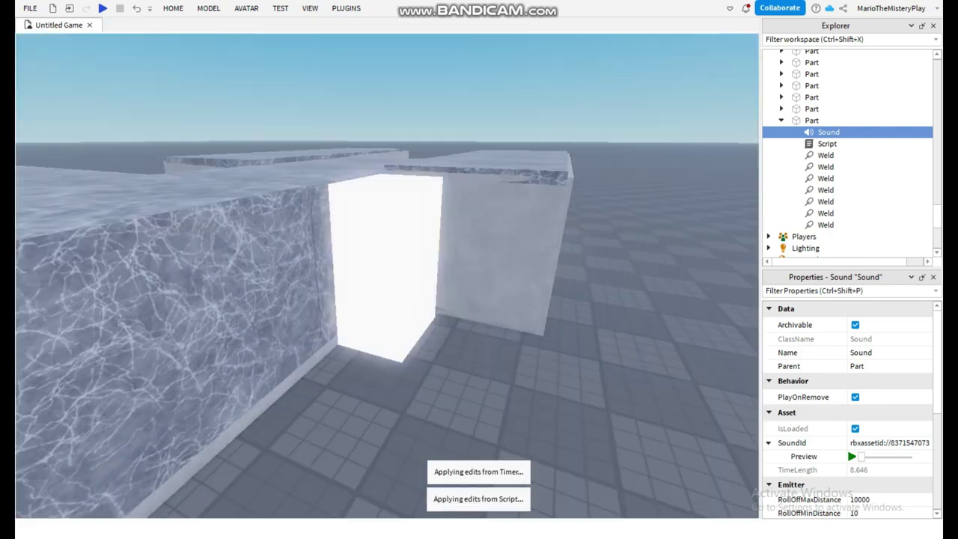
# Step: Reopen the Floor's Timer script and add workspace.Exit.Transparency = 1 after the last o6 clock line
pyautogui.scroll(4, 367, 218)
pyautogui.moveTo(361, 210); pyautogui.dragTo(464, 248, button='right')
pyautogui.click(525, 389)
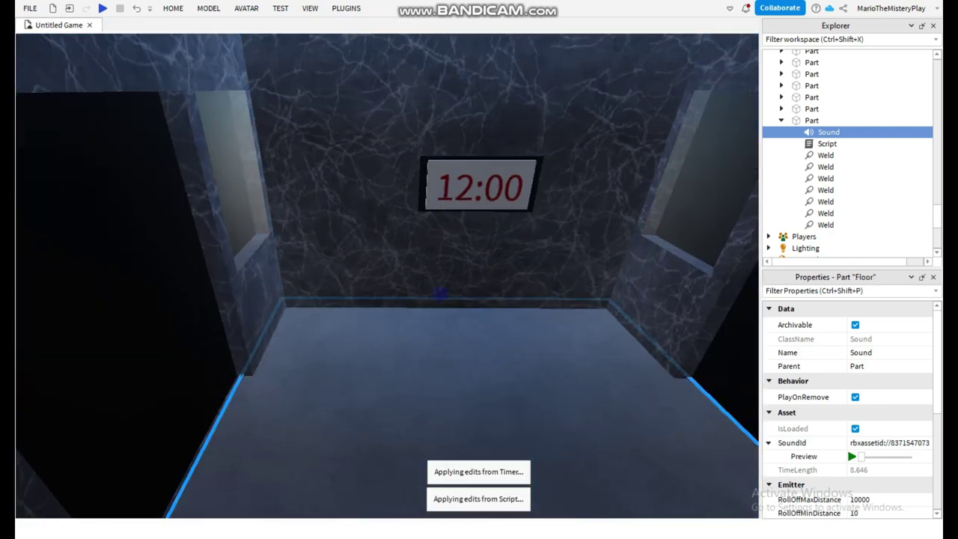
pyautogui.click(828, 90)
pyautogui.doubleClick(828, 90)
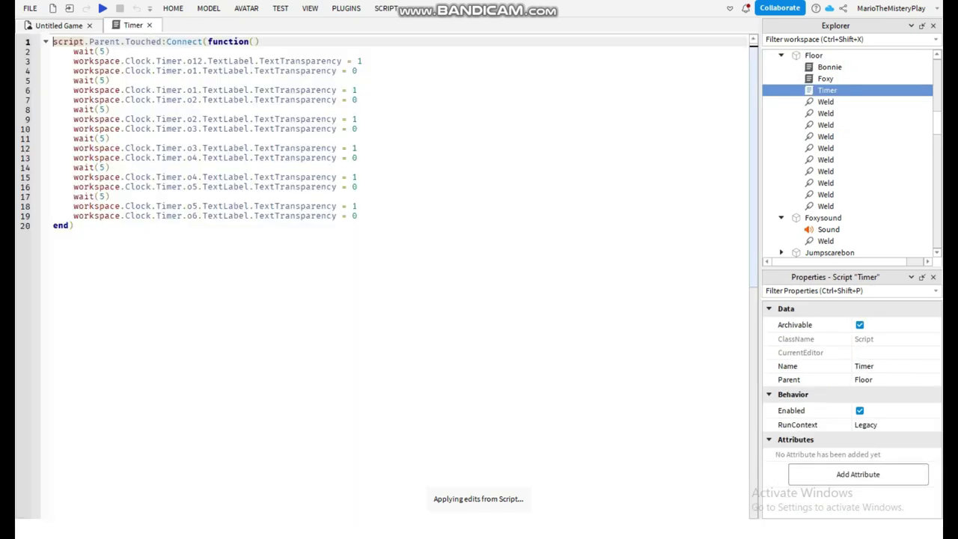
pyautogui.click(359, 216)
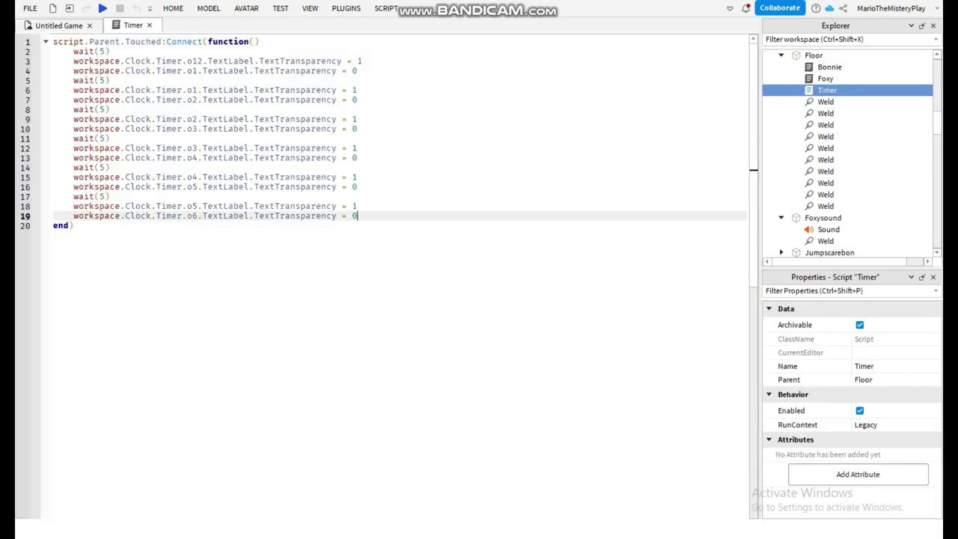
pyautogui.press('Return')
pyautogui.write('wo')
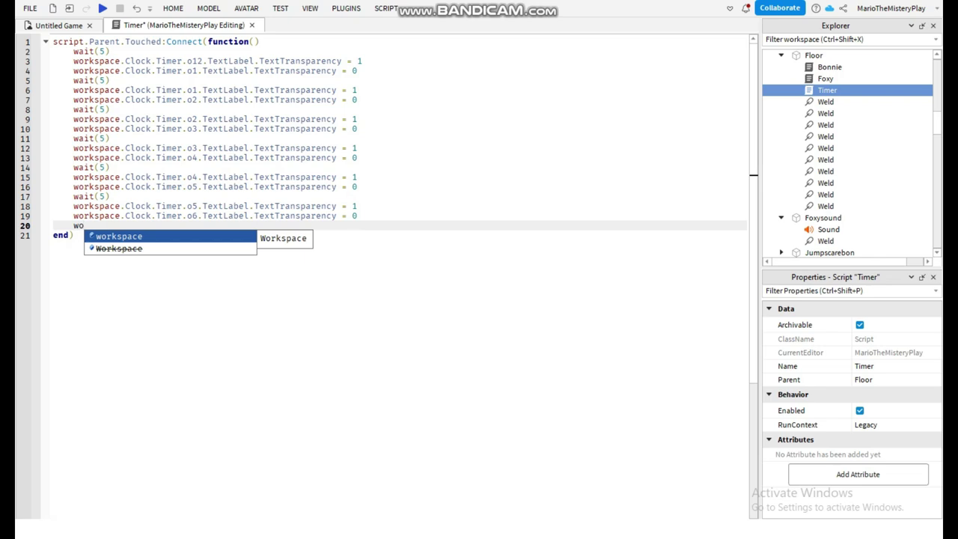
pyautogui.write('rkspace.')
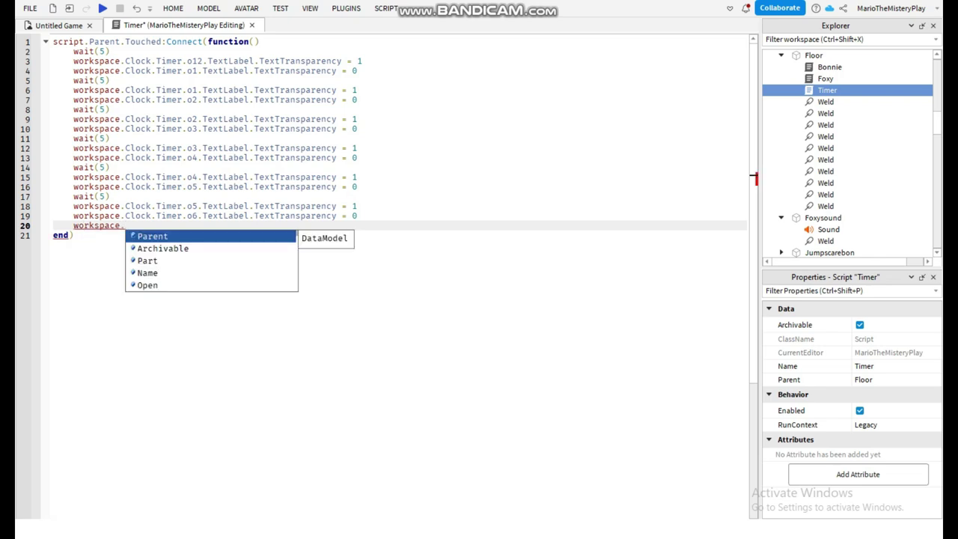
pyautogui.write('d')
pyautogui.press('BackSpace')
pyautogui.write('Exit.')
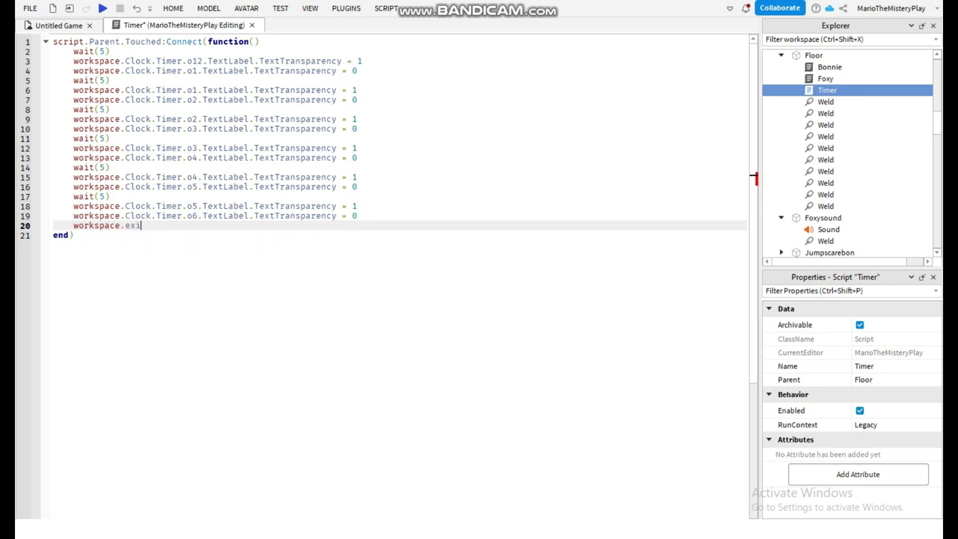
pyautogui.press('Tab')
pyautogui.write('= 1')
# Step: Add the line workspace.Exit.CanCollide = false below the Exit transparency line in the Timer script
pyautogui.press('Return')
pyautogui.write('w')
pyautogui.press('Tab')
pyautogui.write('.Exit.C')
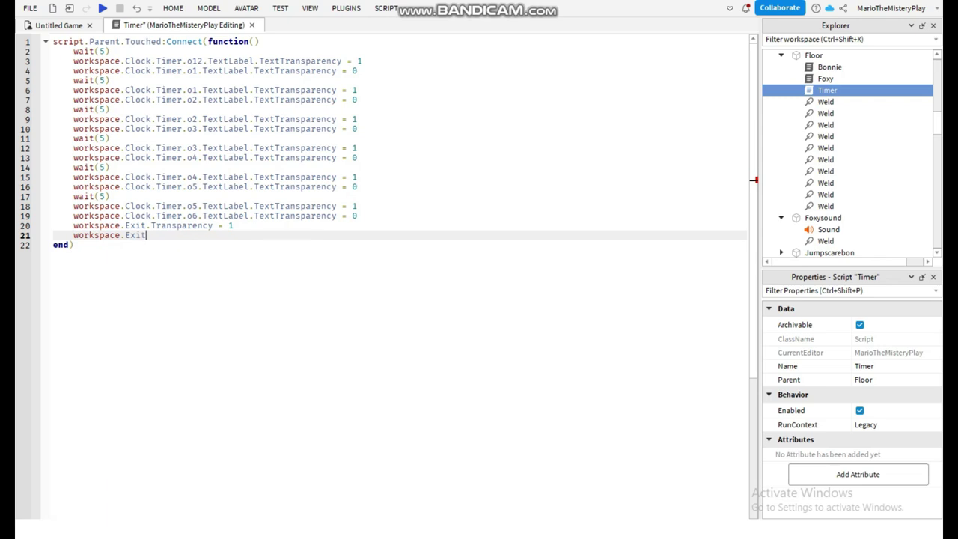
pyautogui.press('Tab')
pyautogui.write('= fa')
pyautogui.press('Tab')
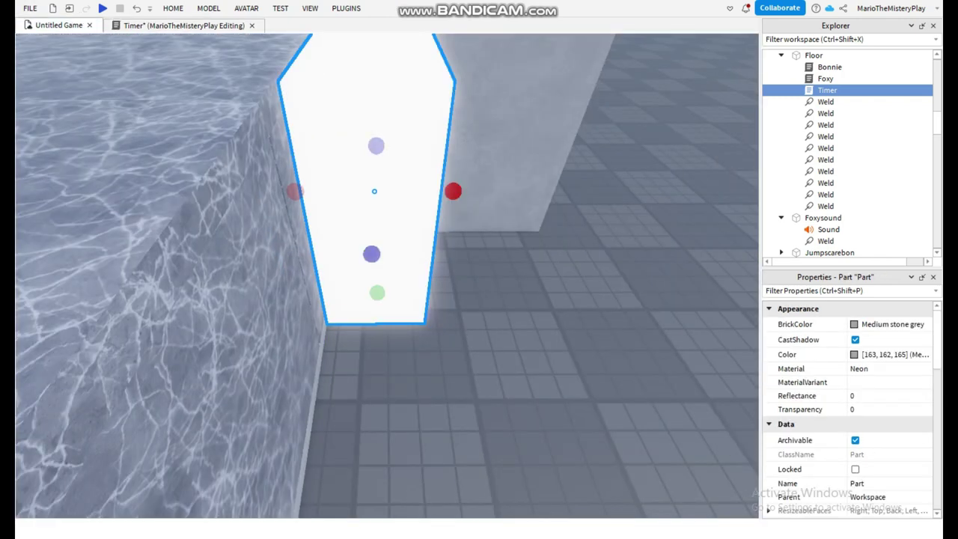
# Step: Scale the neon block so that its near side moves away from the exit door
pyautogui.click(173, 9)
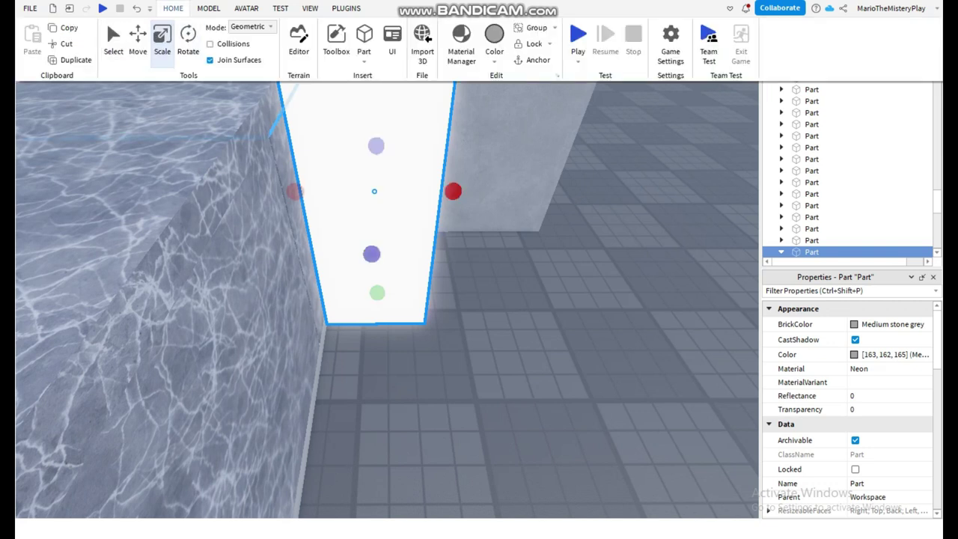
pyautogui.moveTo(294, 192); pyautogui.dragTo(400, 192)
pyautogui.moveTo(374, 202); pyautogui.dragTo(367, 159, button='right')
pyautogui.moveTo(405, 244); pyautogui.dragTo(332, 238)
pyautogui.click(479, 329)
pyautogui.press('a')
pyautogui.press('d')
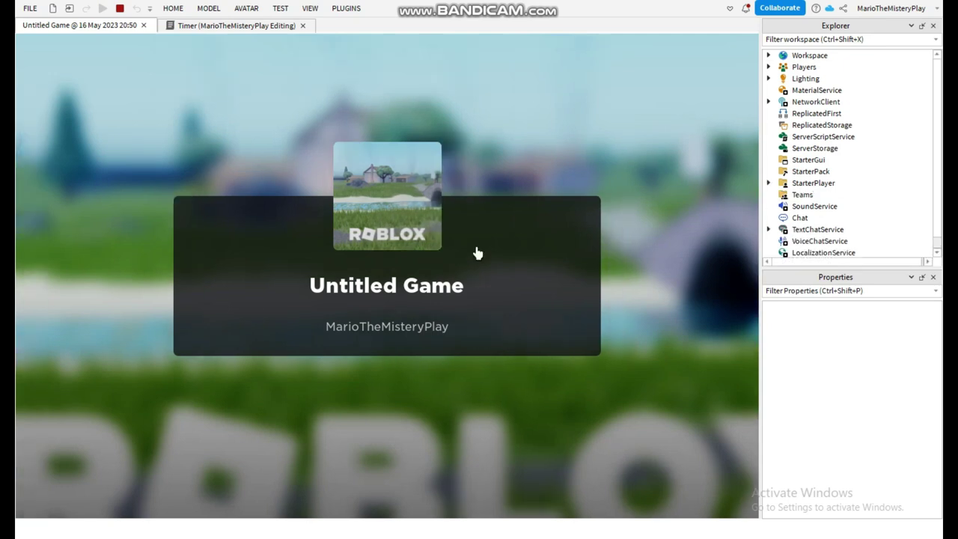
# Step: Playtest the game in first person, walk up to the exit door, and stop the test
pyautogui.scroll(5, 384, 235)
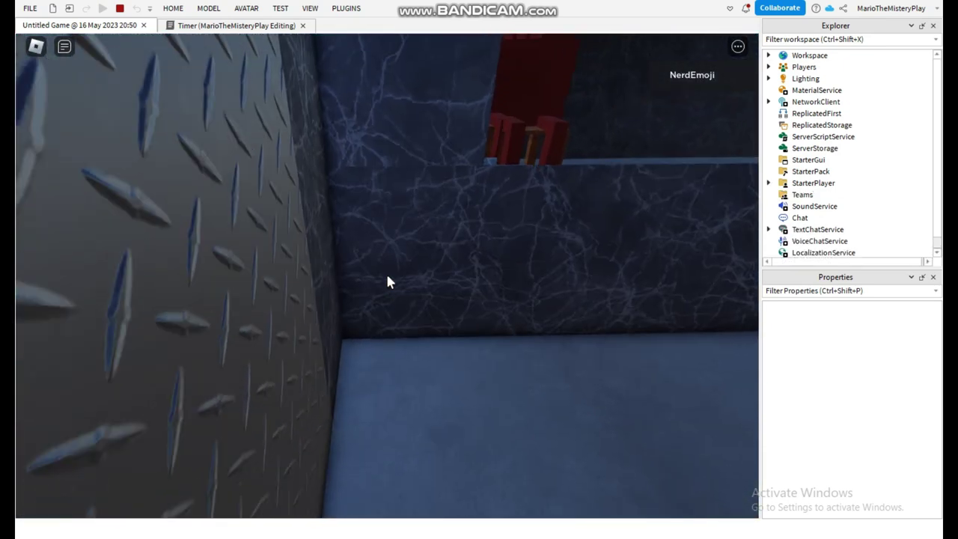
pyautogui.press('w')
pyautogui.press('Left')
pyautogui.press('Escape')
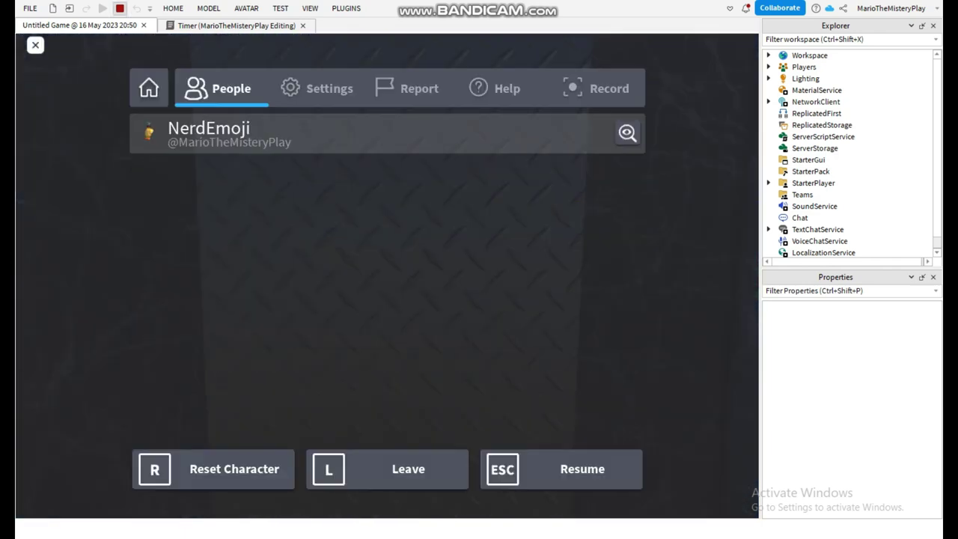
pyautogui.hotkey('shift', 'F5')
# Step: Select the neon block and shift its door-facing side farther out with the Scale tool
pyautogui.click(483, 194)
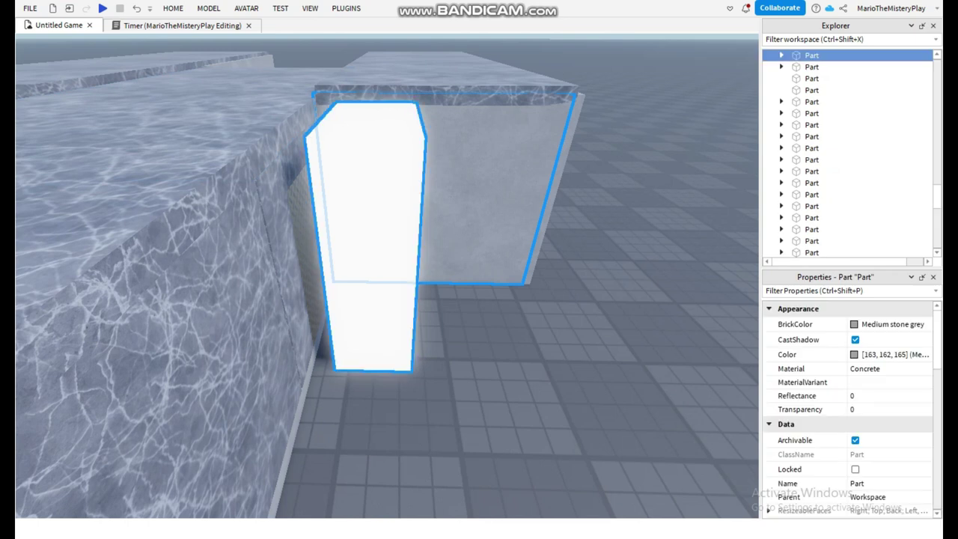
pyautogui.click(370, 232)
pyautogui.click(173, 9)
pyautogui.click(161, 42)
pyautogui.moveTo(311, 240); pyautogui.dragTo(510, 241)
pyautogui.click(509, 329)
# Step: Duplicate the Floor part and rotate copies to enclose a concrete corridor between the exit door and the neon block
pyautogui.moveTo(449, 300); pyautogui.dragTo(405, 360, button='right')
pyautogui.press('w')
pyautogui.click(280, 129)
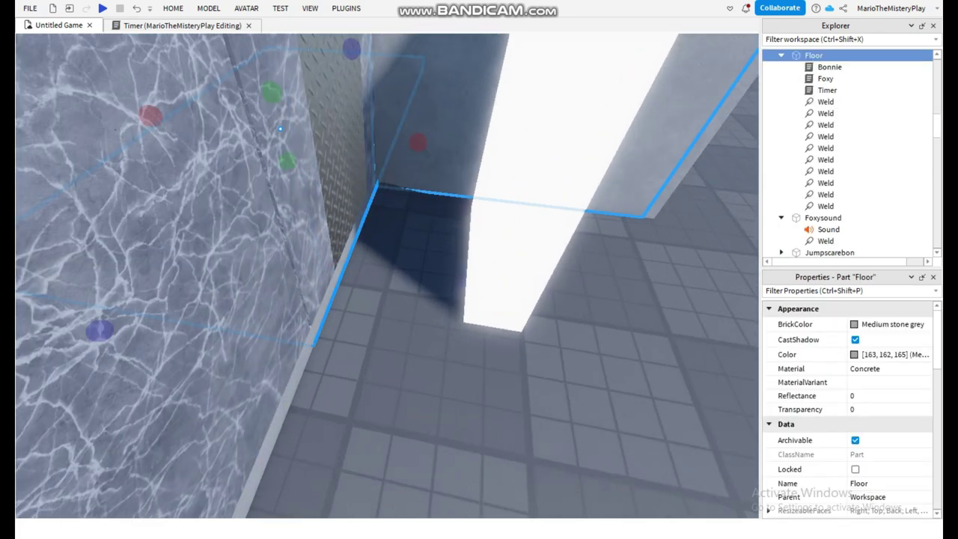
pyautogui.hotkey('ctrl', 'd')
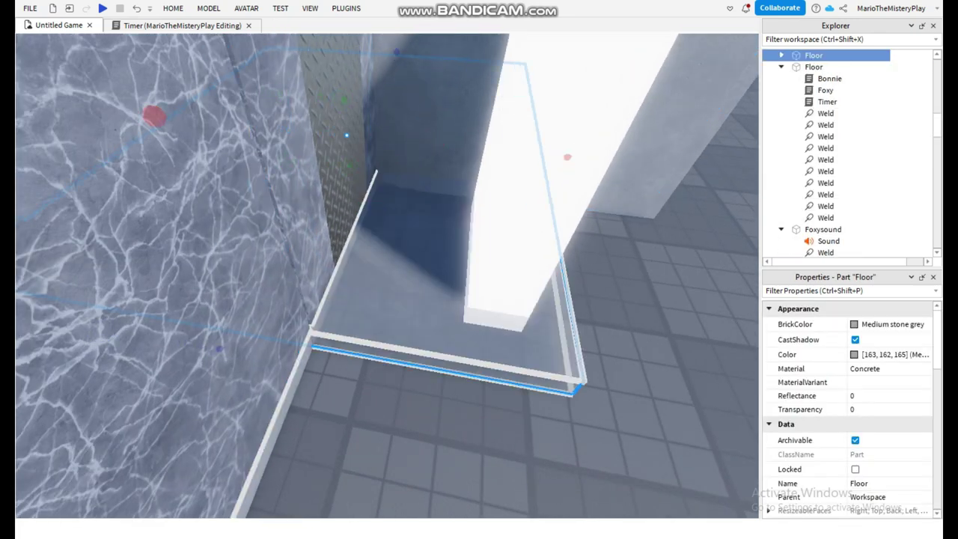
pyautogui.hotkey('ctrl', 'r')
pyautogui.hotkey('ctrl', 'r')
pyautogui.hotkey('ctrl', 'r')
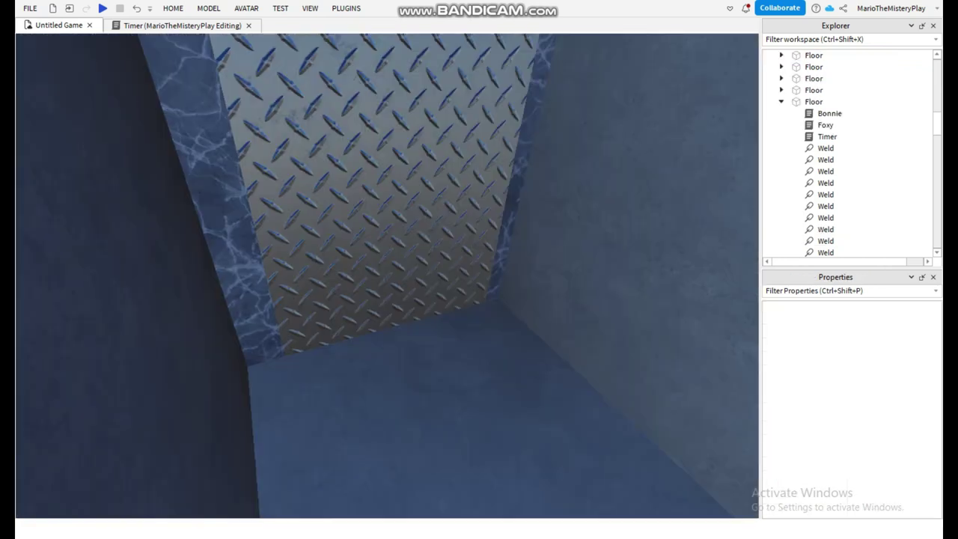
# Step: Inspect the enclosed exit corridor and the office interior with the wall clock
pyautogui.moveTo(387, 276); pyautogui.dragTo(753, 258, button='right')
pyautogui.press('w')
pyautogui.press('s')
pyautogui.press('w')
pyautogui.press('w')
pyautogui.moveTo(528, 288); pyautogui.dragTo(618, 288, button='right')
pyautogui.scroll(-2, 528, 289)
pyautogui.scroll(2, 528, 288)
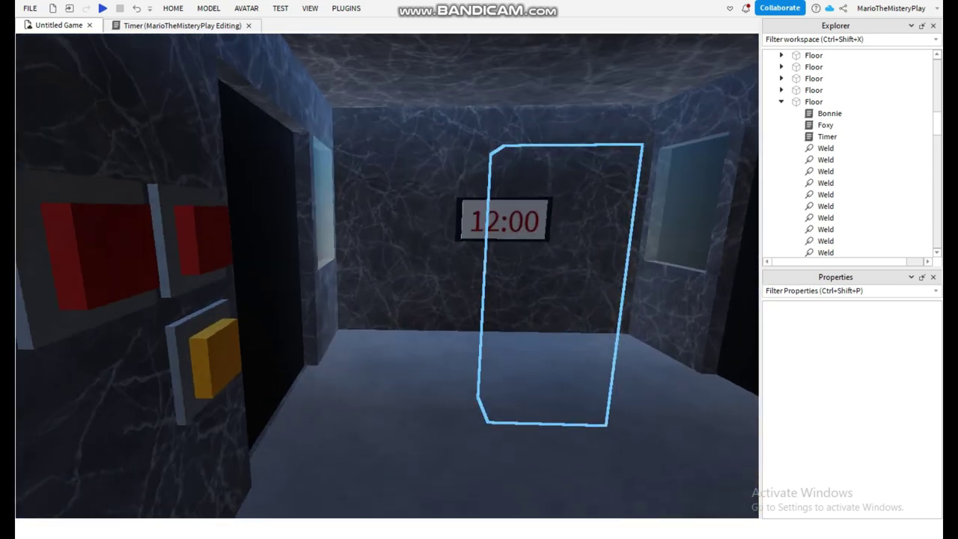
# Step: Rename the neon block at the end of the exit corridor as Exitnight
pyautogui.moveTo(528, 288); pyautogui.dragTo(626, 337, button='right')
pyautogui.moveTo(322, 337); pyautogui.dragTo(617, 262, button='right')
pyautogui.press('w')
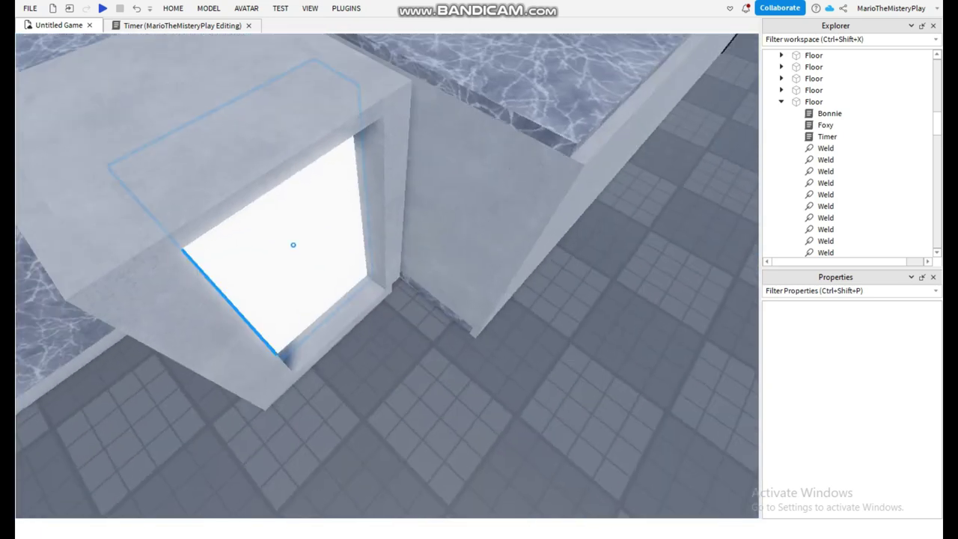
pyautogui.click(293, 245)
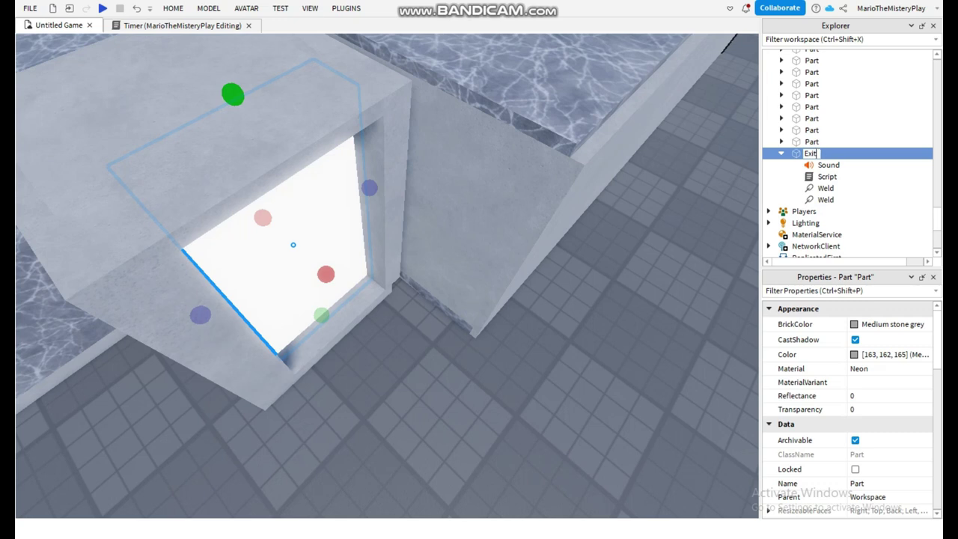
pyautogui.press('Return')
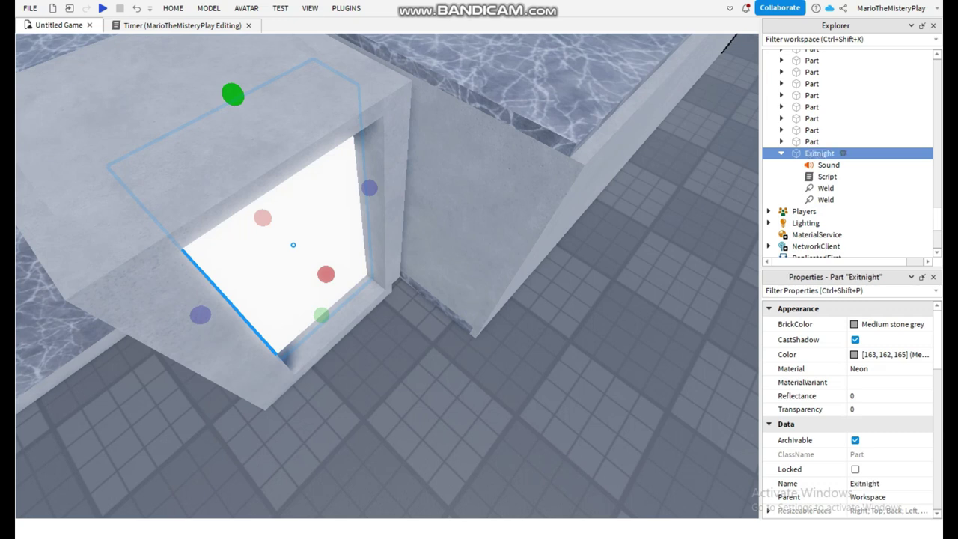
# Step: Insert a second Script into the Exitnight block
pyautogui.click(843, 153)
pyautogui.write('s')
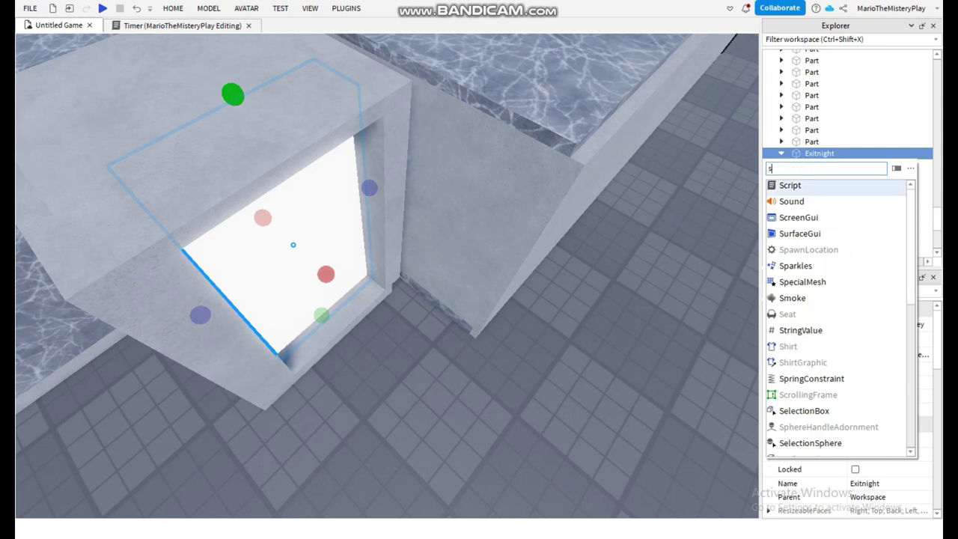
pyautogui.press('Return')
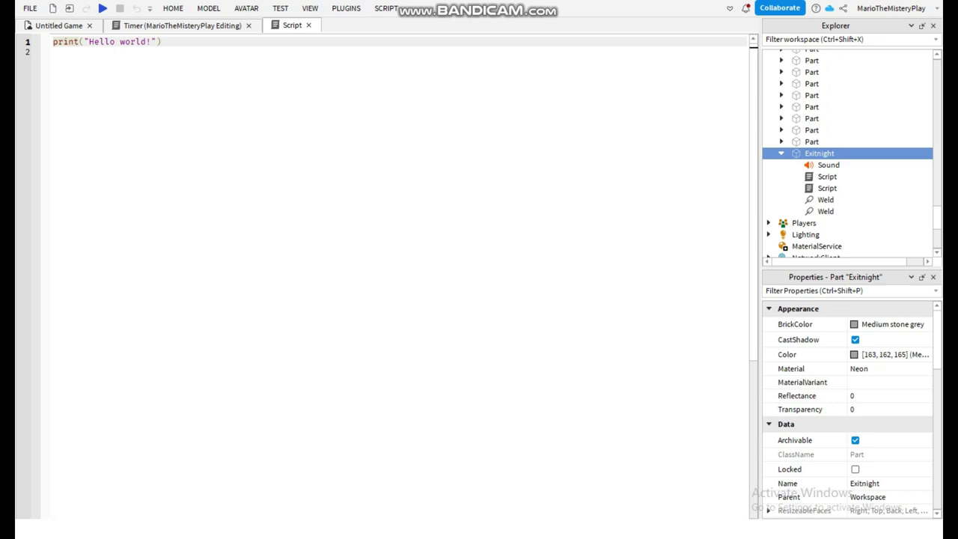
# Step: Switch to the browser with the YouTube tutorial on making a GUI pop up after touching a part, and maximize its window
pyautogui.moveTo(957, 103); pyautogui.dragTo(550, 103)
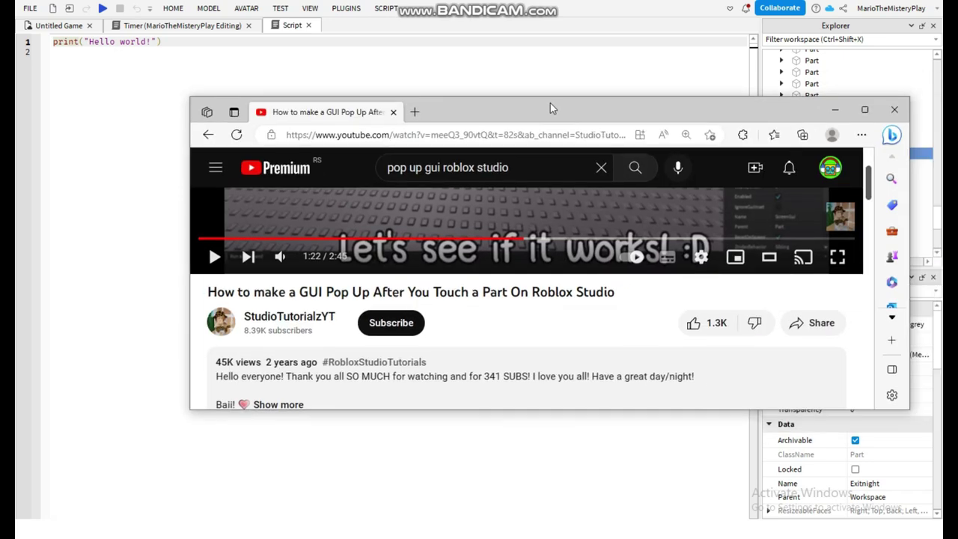
pyautogui.click(863, 110)
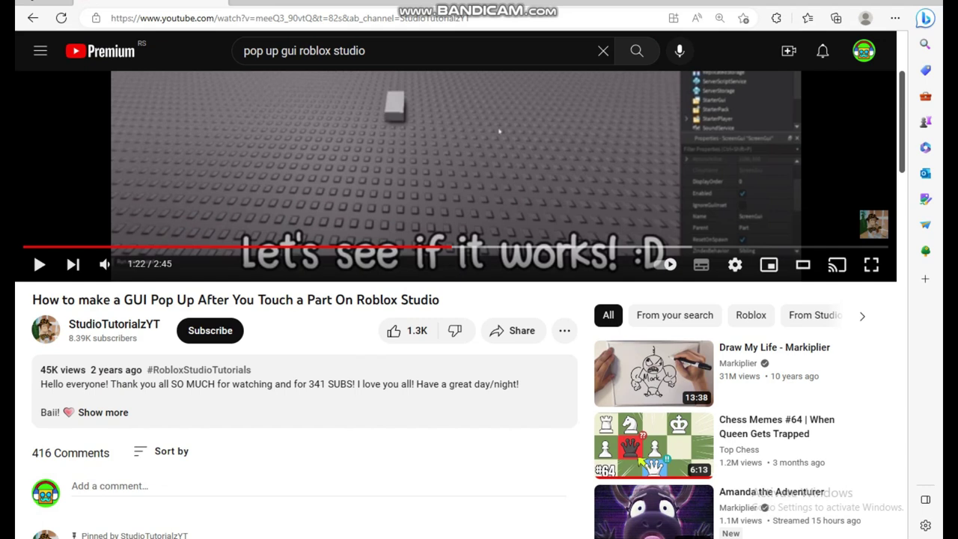
# Step: Expand the video's description and copy the full pop-up GUI script from Popup = script.Parent.ScreenGui to script.Parent.Touched:connect(onTouch)
pyautogui.moveTo(244, 51); pyautogui.dragTo(369, 52)
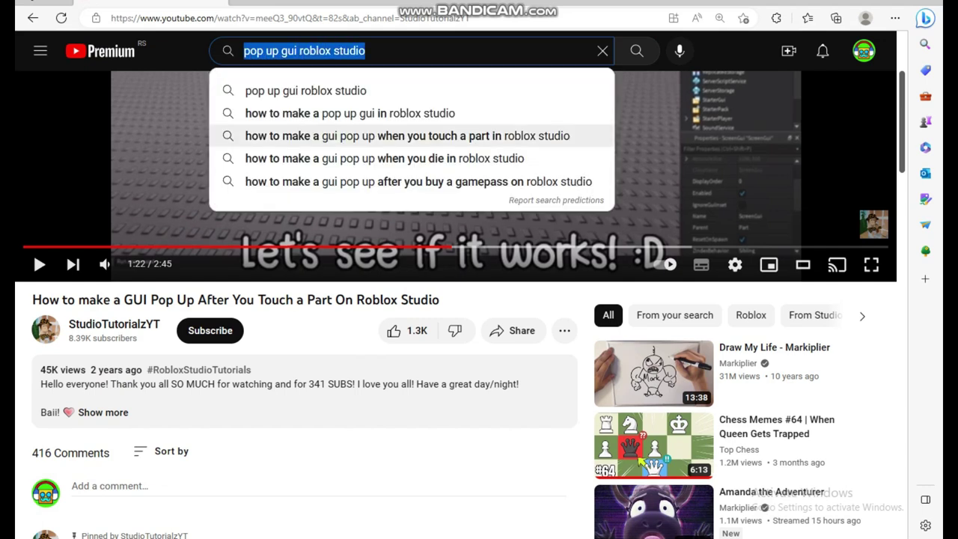
pyautogui.click(299, 393)
pyautogui.scroll(-4, 500, 131)
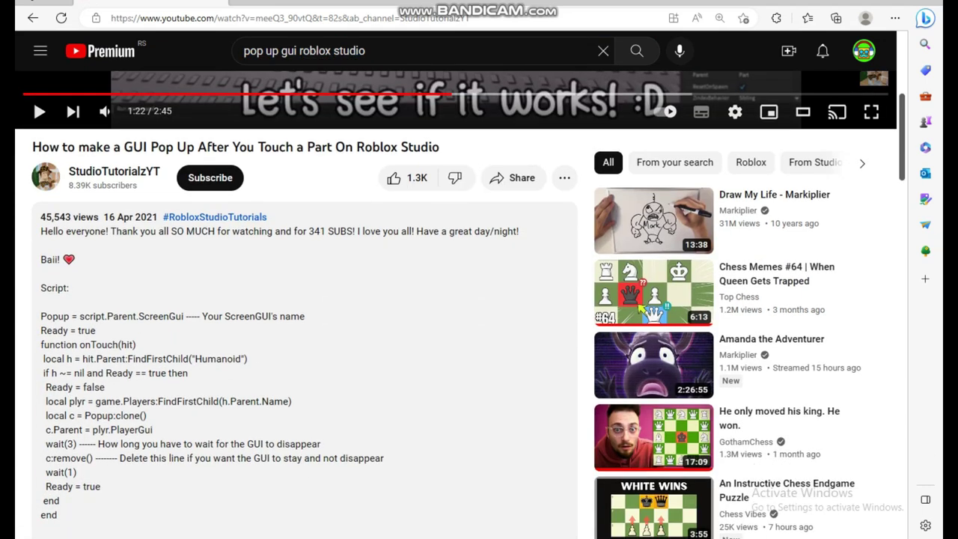
pyautogui.scroll(4, 500, 131)
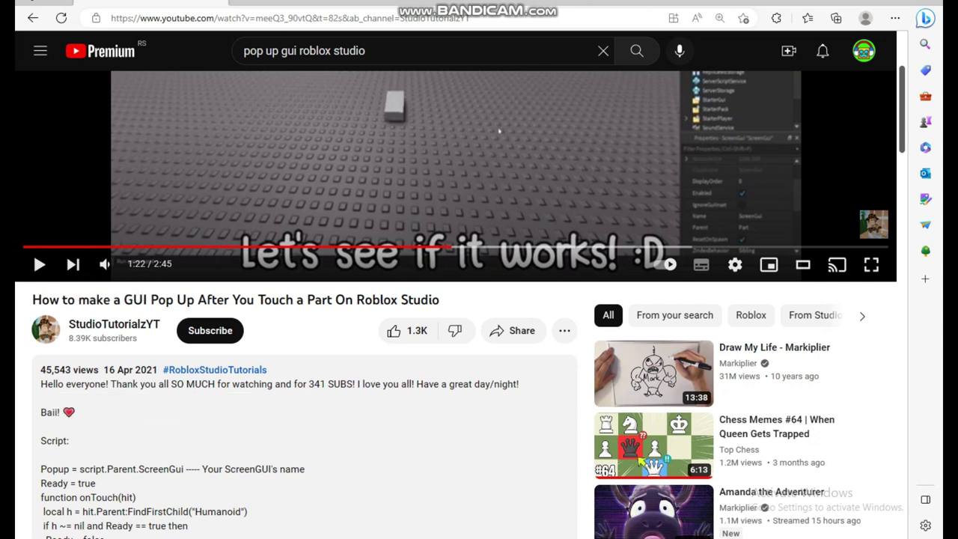
pyautogui.scroll(-9, 500, 131)
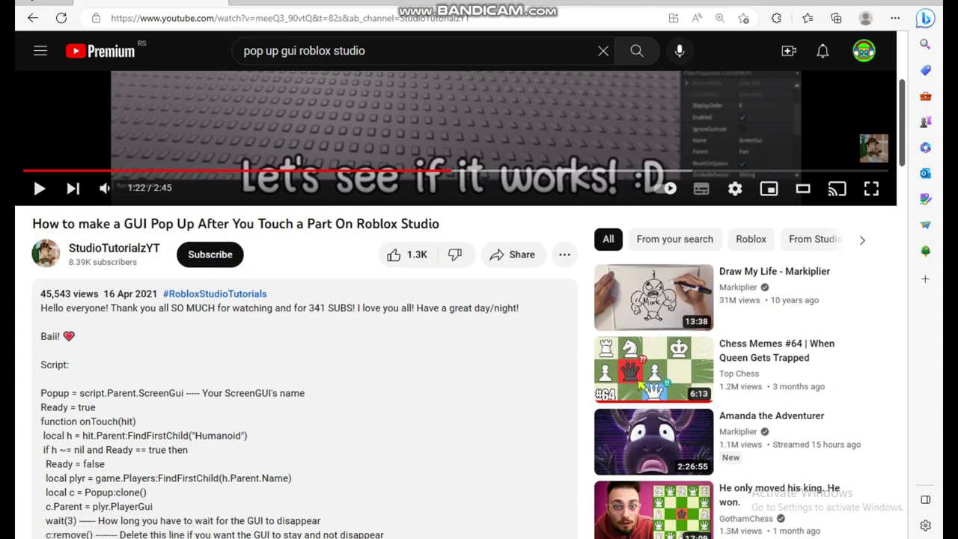
pyautogui.scroll(-1, 479, 300)
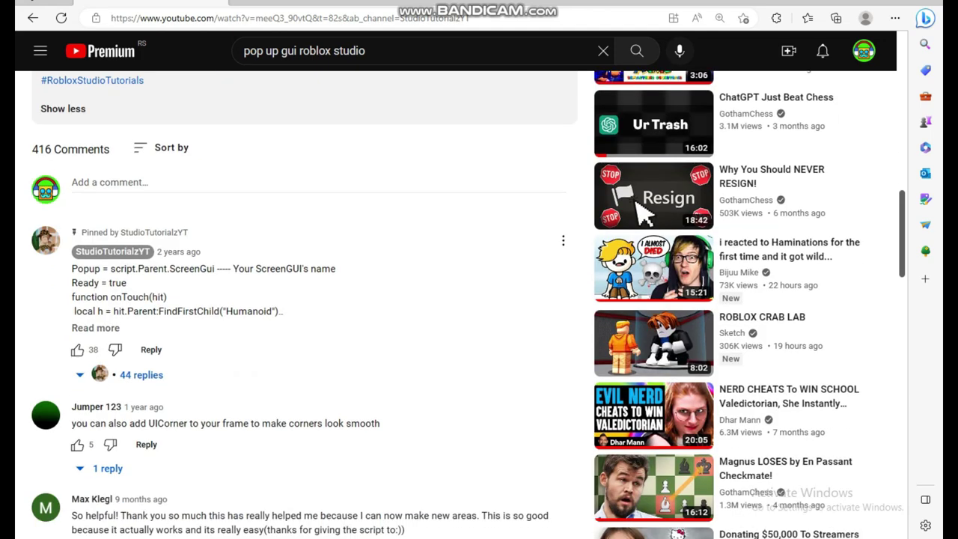
pyautogui.scroll(6, 642, 216)
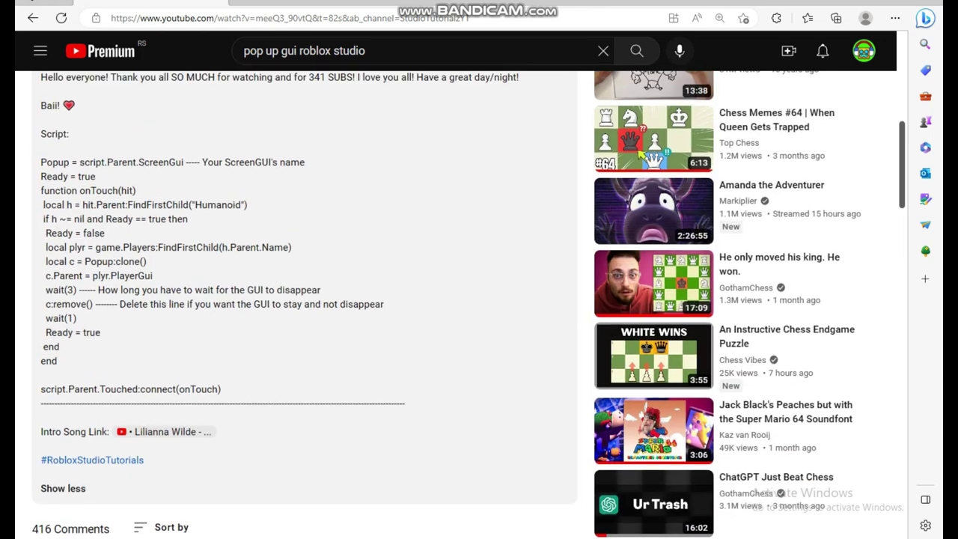
pyautogui.scroll(5, 640, 218)
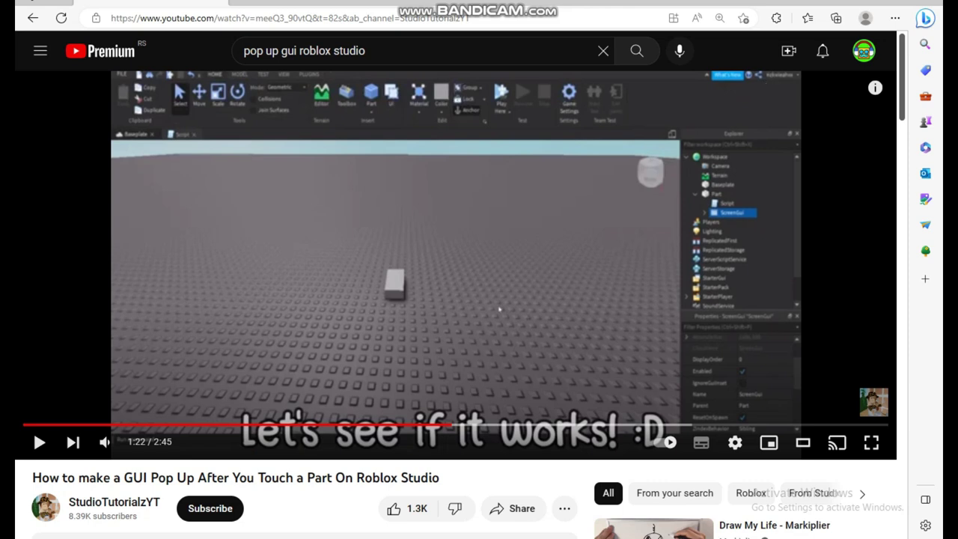
pyautogui.scroll(-5, 640, 254)
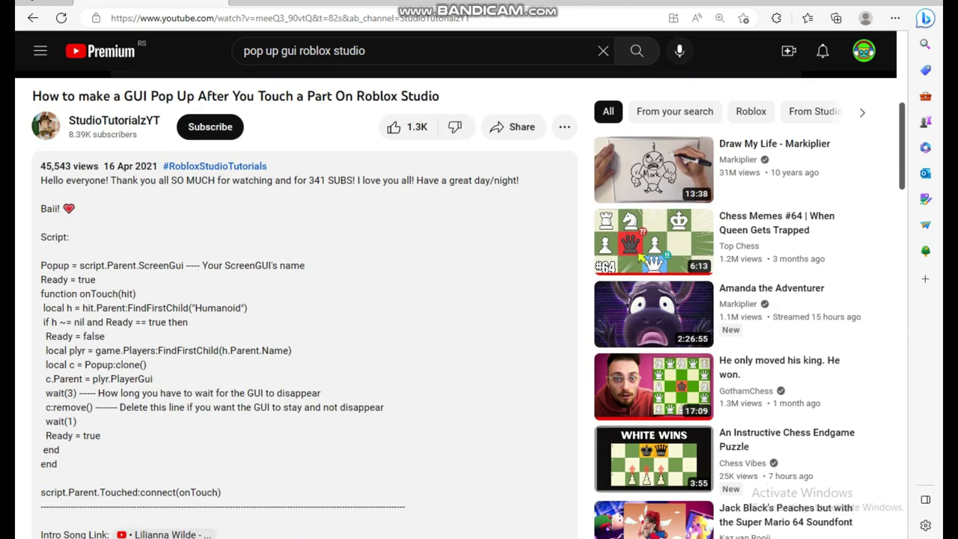
pyautogui.moveTo(40, 265); pyautogui.dragTo(221, 492)
pyautogui.hotkey('ctrl', 'c')
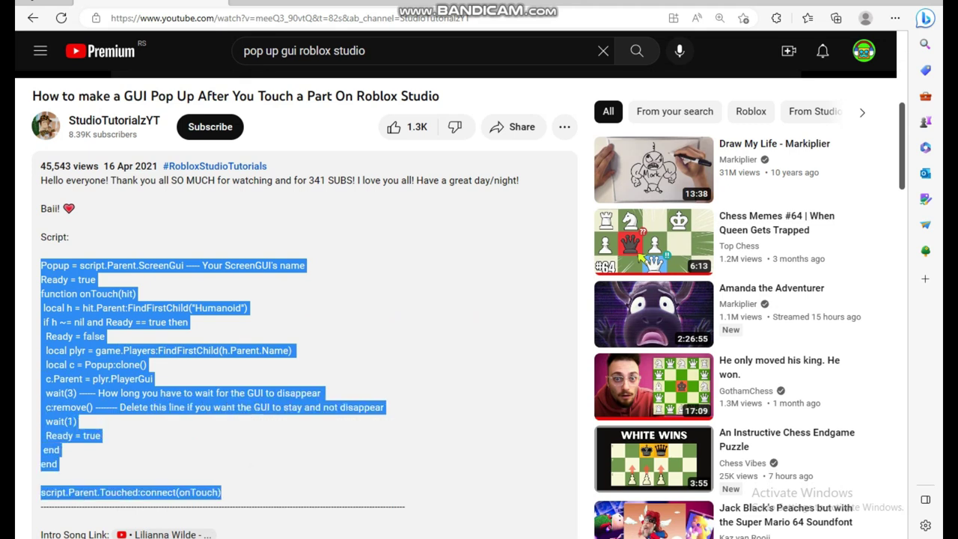
# Step: Switch to Roblox Studio and replace the contents of the new Exitnight script with the copied pop-up GUI code
pyautogui.click(471, 538)
pyautogui.click(405, 498)
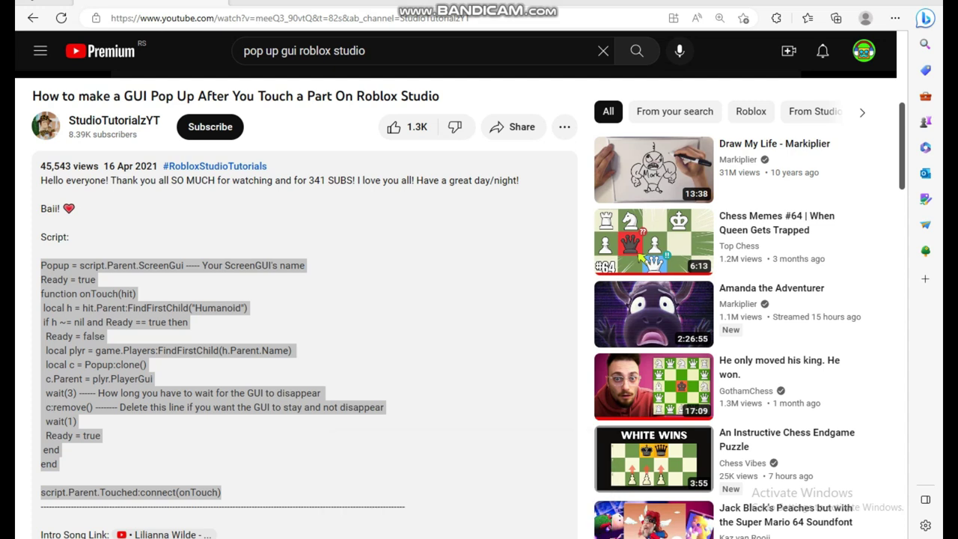
pyautogui.click(470, 538)
pyautogui.click(405, 498)
pyautogui.click(54, 52)
pyautogui.hotkey('ctrl', 'a')
pyautogui.hotkey('ctrl', 'v')
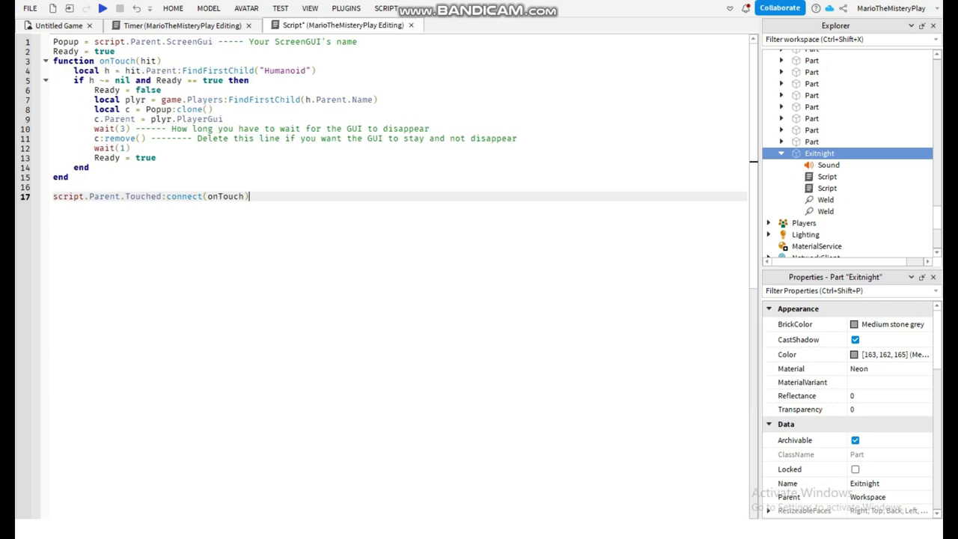
# Step: Set the wait time before the GUI disappears to 7 in the pop-up script
pyautogui.moveTo(470, 538)
pyautogui.click(95, 139)
pyautogui.scroll(-5, 831, 165)
pyautogui.click(808, 151)
pyautogui.moveTo(115, 129); pyautogui.dragTo(120, 128)
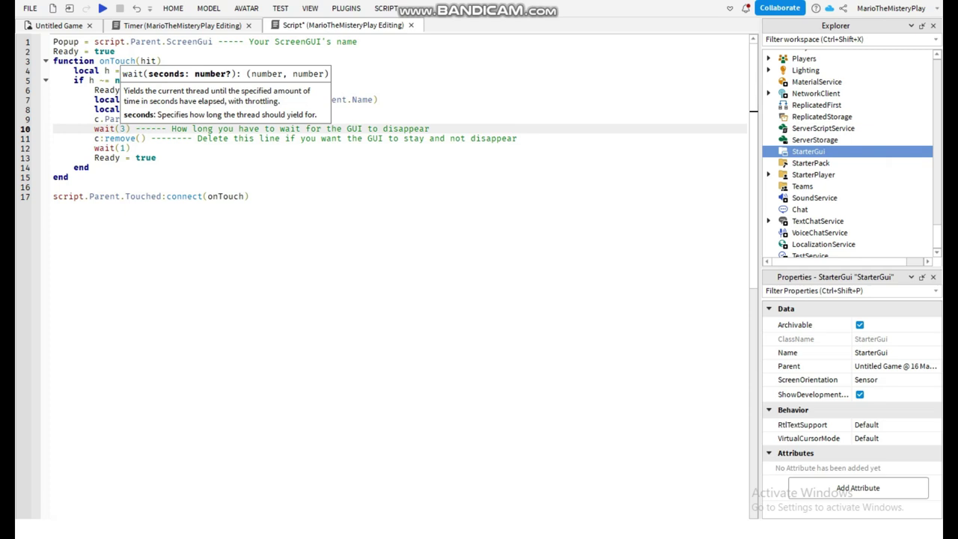
pyautogui.hotkey('shift', 'Right')
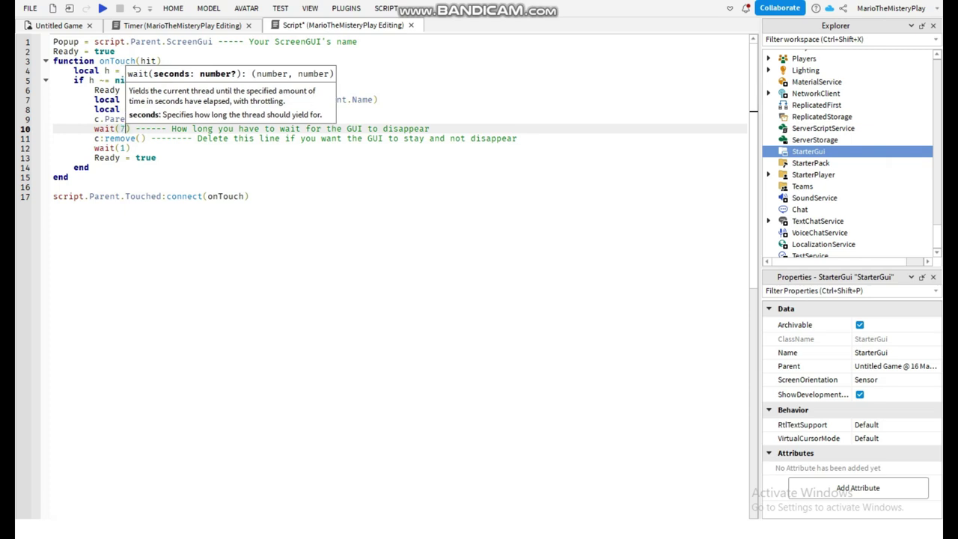
# Step: Close the Timer script and return to the game's 3D view
pyautogui.click(196, 25)
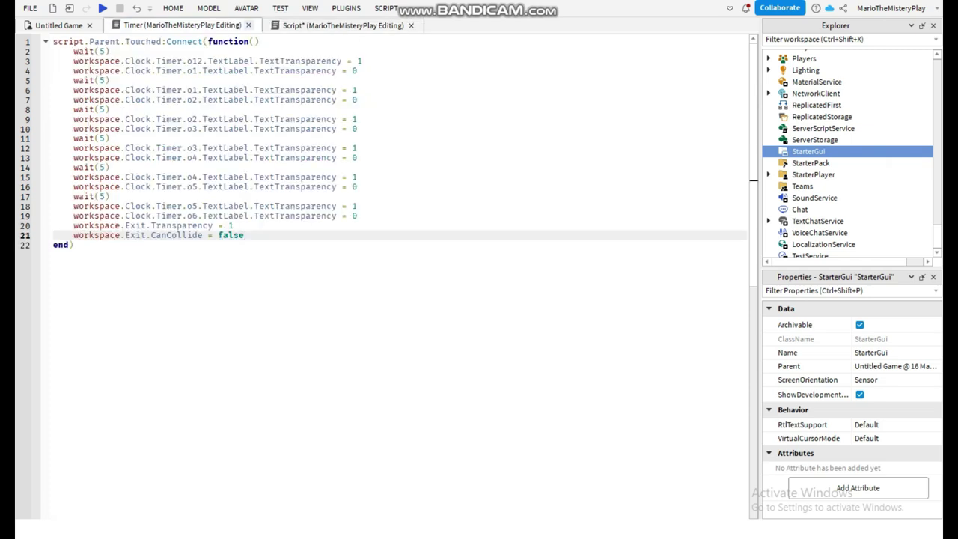
pyautogui.click(249, 25)
pyautogui.click(250, 196)
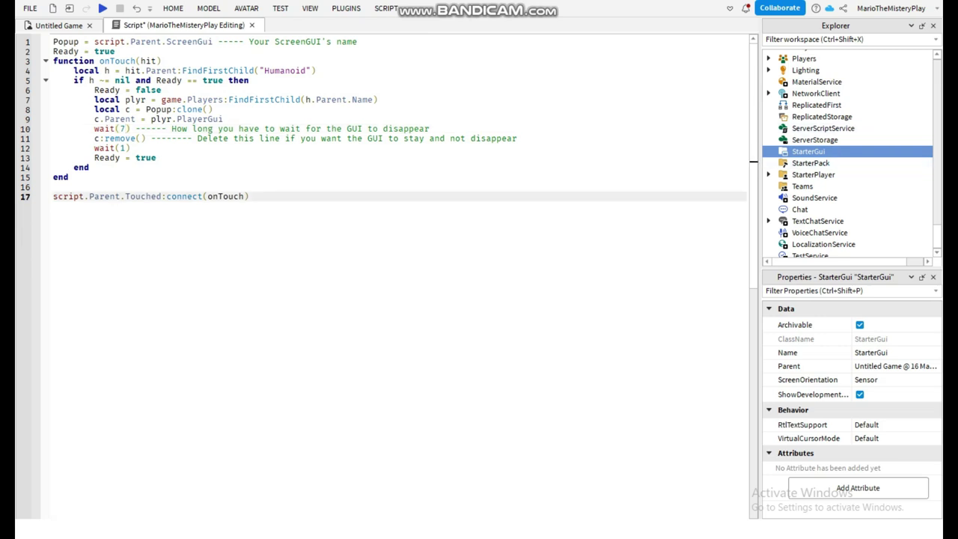
pyautogui.click(59, 25)
pyautogui.click(183, 25)
pyautogui.hotkey('ctrl', 'Tab')
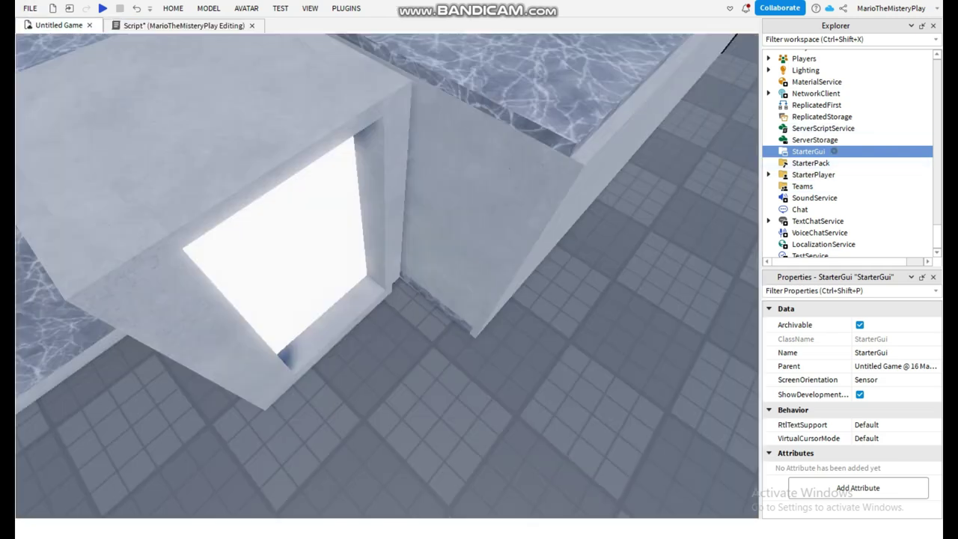
# Step: Insert a ScreenGui into StarterGui and add a Frame inside it
pyautogui.click(835, 152)
pyautogui.click(799, 199)
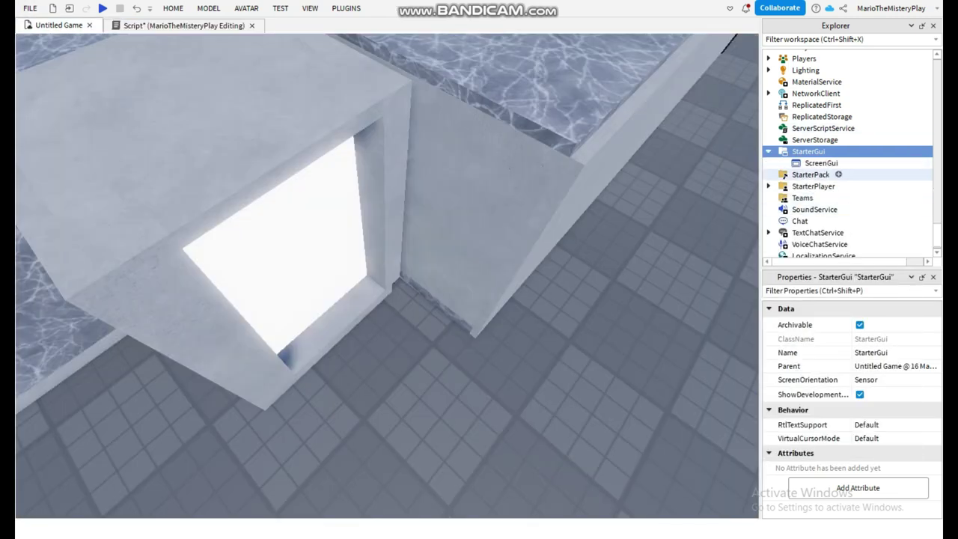
pyautogui.click(848, 163)
pyautogui.write('f')
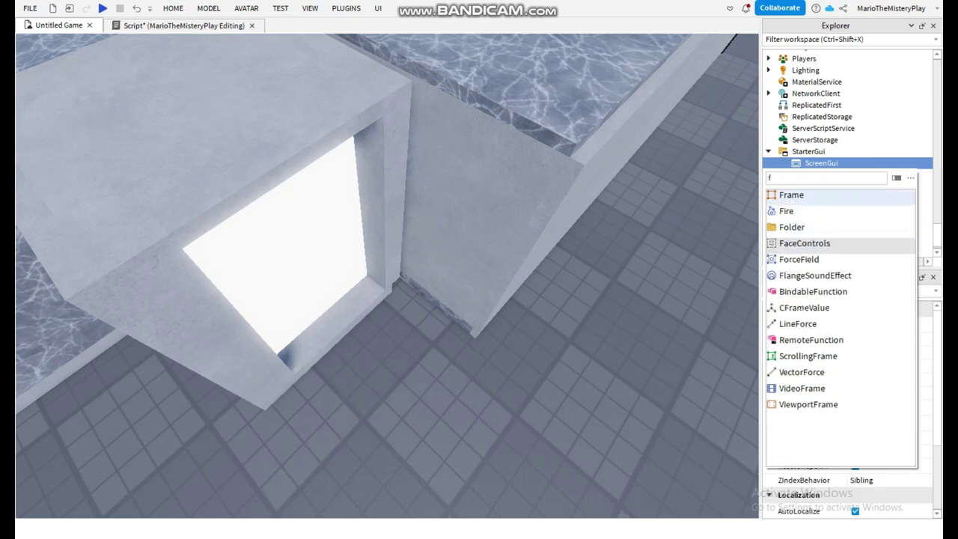
pyautogui.click(800, 196)
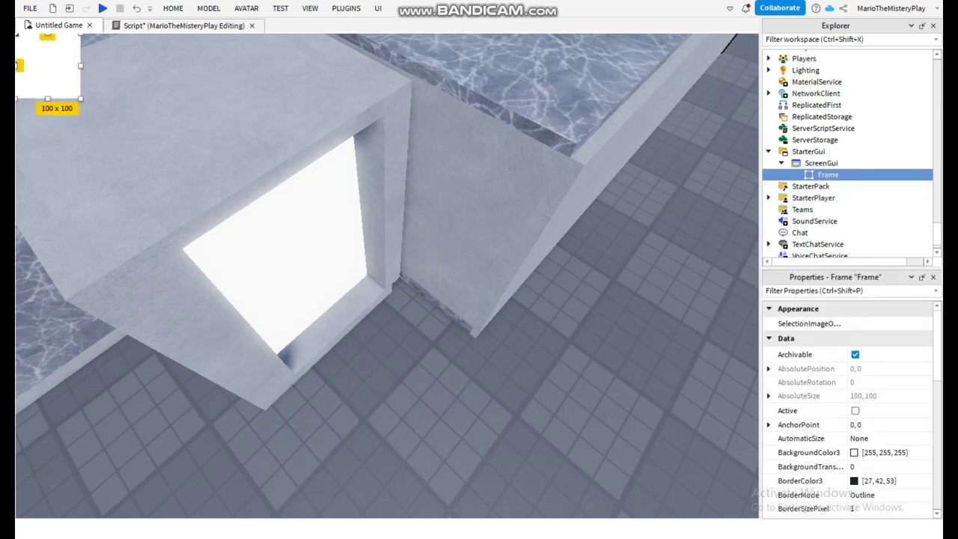
# Step: Set the Frame's size to {1, 0},{1, 0}
pyautogui.scroll(-5, 846, 404)
pyautogui.scroll(3, 846, 376)
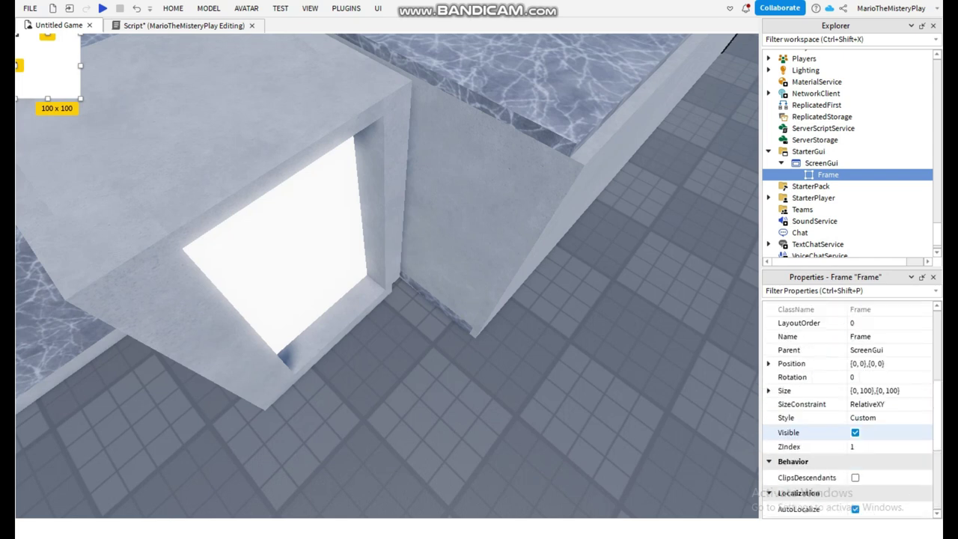
pyautogui.click(877, 391)
pyautogui.write('1')
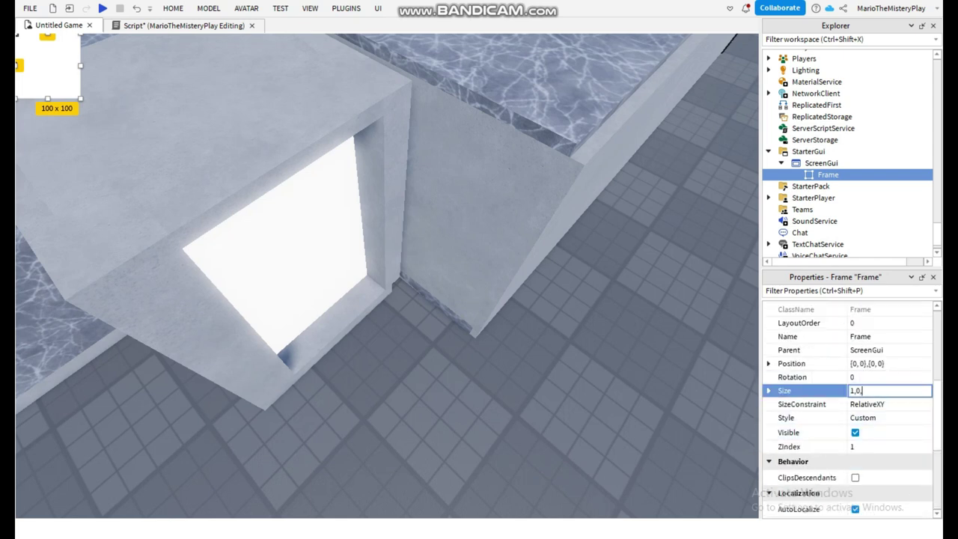
pyautogui.write(', 0},{1, 0')
pyautogui.press('Return')
# Step: Move and stretch the Frame to cover the whole view, at position {0, 0},{-0.137, 0} and size {1, 0},{1.137, 0}
pyautogui.moveTo(420, 232); pyautogui.dragTo(406, 342)
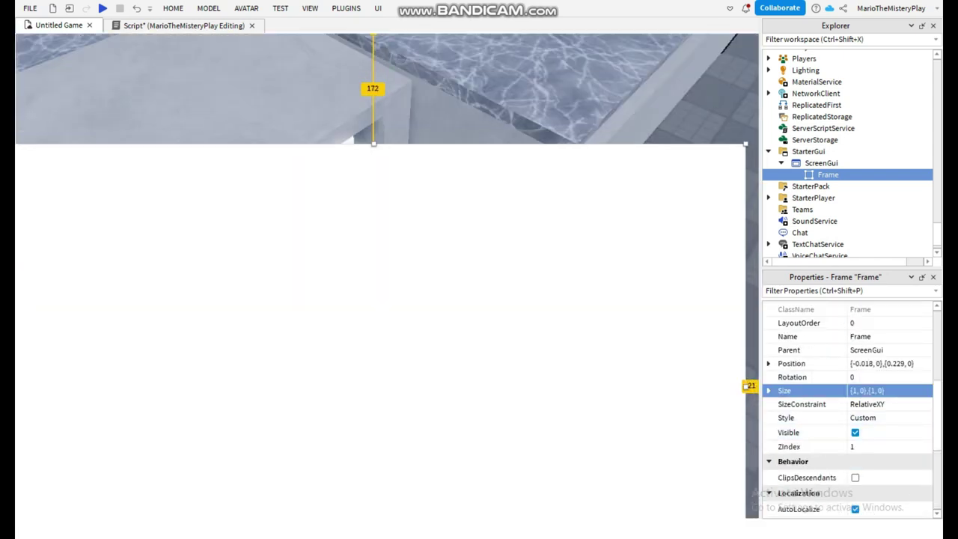
pyautogui.moveTo(374, 144); pyautogui.dragTo(374, 77)
pyautogui.moveTo(382, 269); pyautogui.dragTo(388, 173)
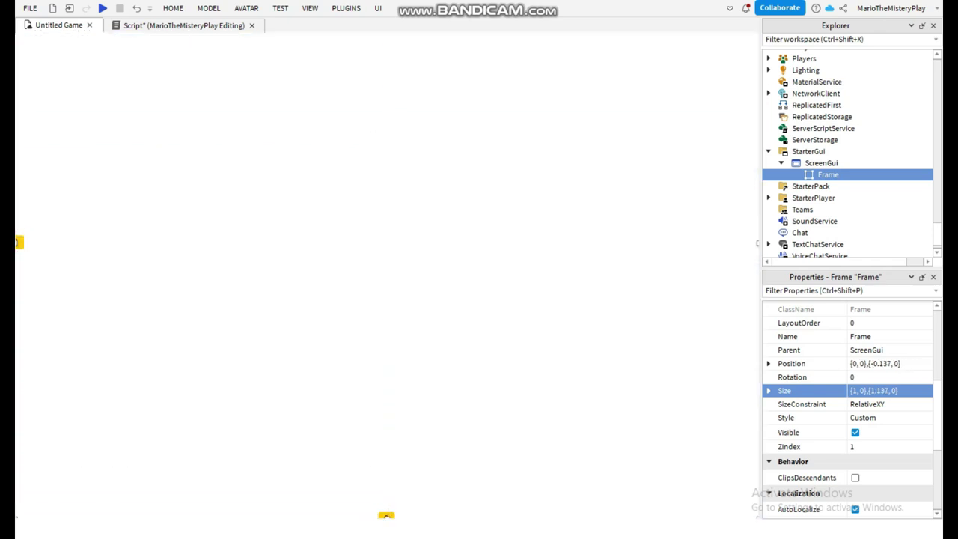
# Step: Insert a TextLabel into the Frame and enlarge it into a wide rectangle near the middle of the screen
pyautogui.click(847, 174)
pyautogui.click(792, 221)
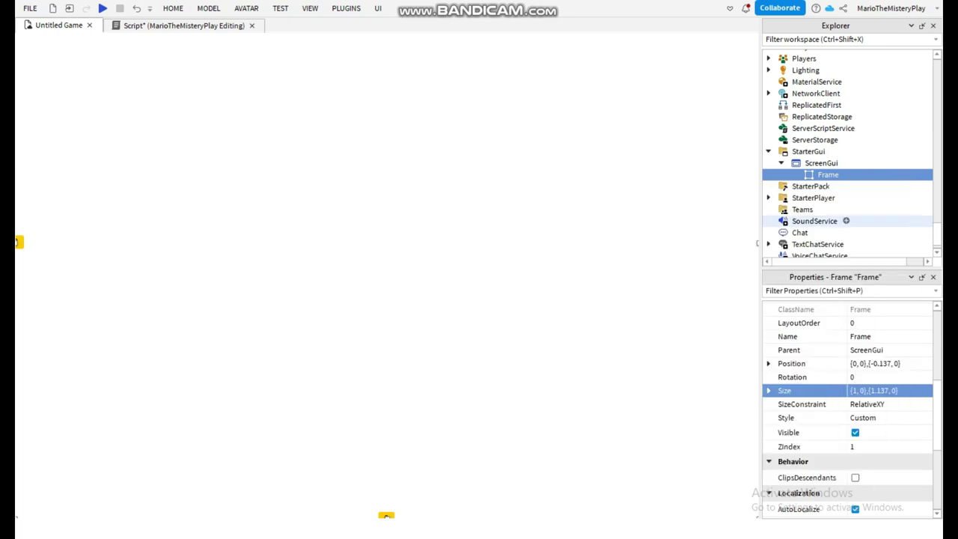
pyautogui.click(847, 187)
pyautogui.moveTo(374, 172); pyautogui.dragTo(396, 257)
pyautogui.moveTo(101, 66); pyautogui.dragTo(436, 353)
pyautogui.moveTo(438, 299); pyautogui.dragTo(417, 217)
pyautogui.click(416, 270)
pyautogui.moveTo(350, 253); pyautogui.dragTo(186, 151)
# Step: Playtest the game to check how the full-screen GUI covers the view, and stop the test
pyautogui.click(103, 8)
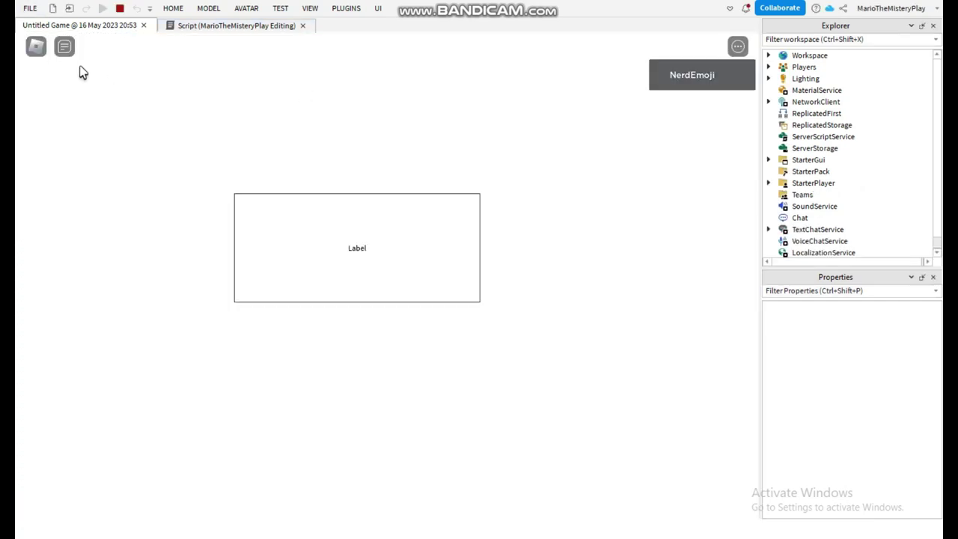
pyautogui.click(36, 47)
pyautogui.click(34, 46)
pyautogui.click(739, 46)
pyautogui.click(738, 47)
pyautogui.hotkey('shift', 'F5')
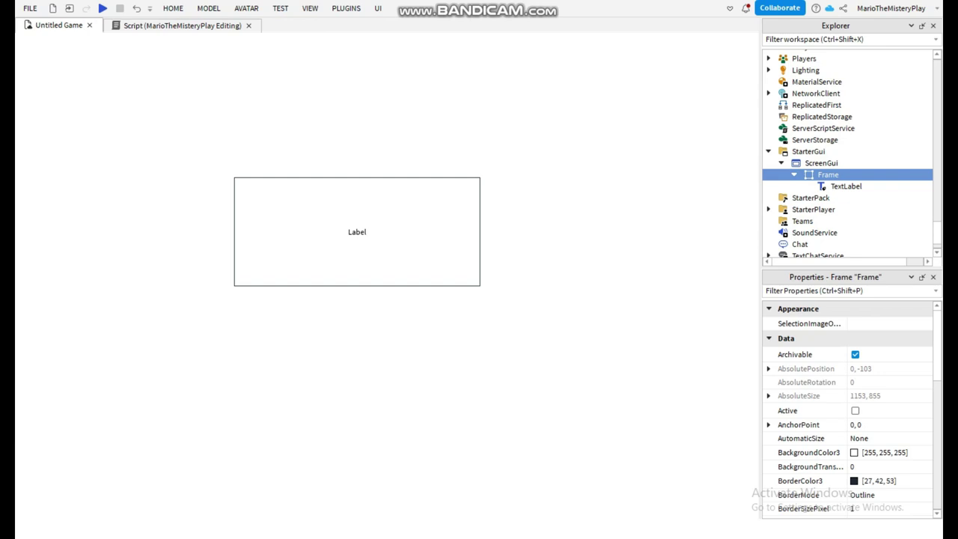
# Step: Disable the ScreenGui in StarterGui so it no longer covers the 3D view
pyautogui.scroll(-5, 850, 404)
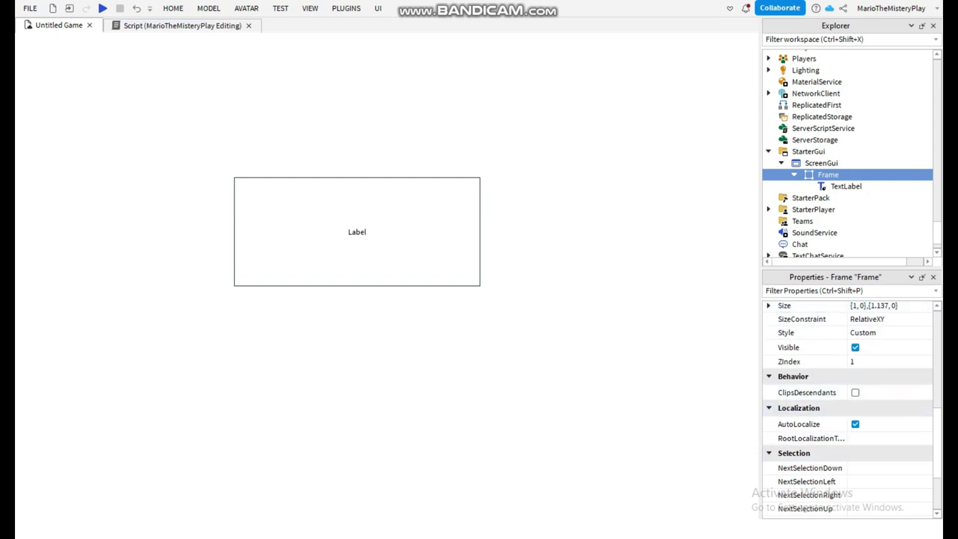
pyautogui.click(479, 322)
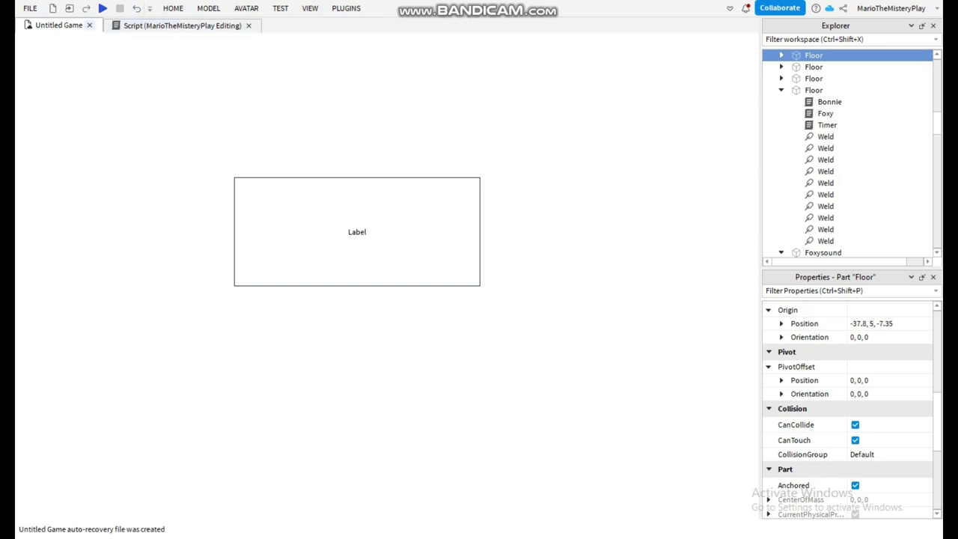
pyautogui.scroll(-10, 839, 142)
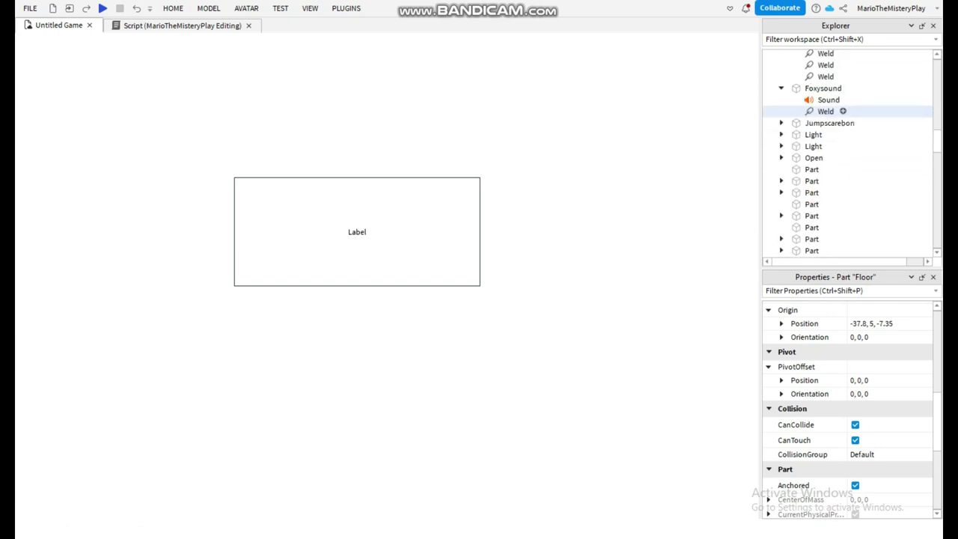
pyautogui.scroll(-15, 839, 120)
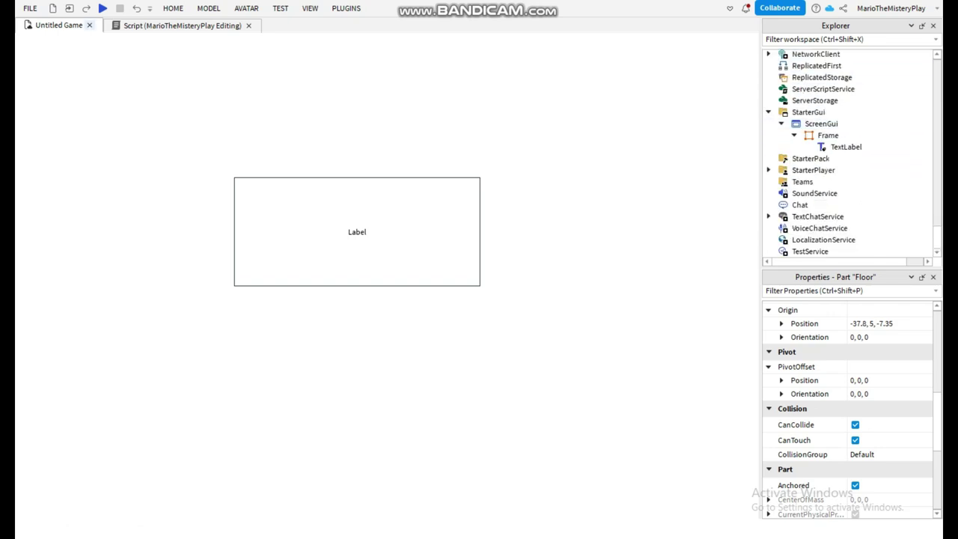
pyautogui.click(182, 26)
pyautogui.click(59, 26)
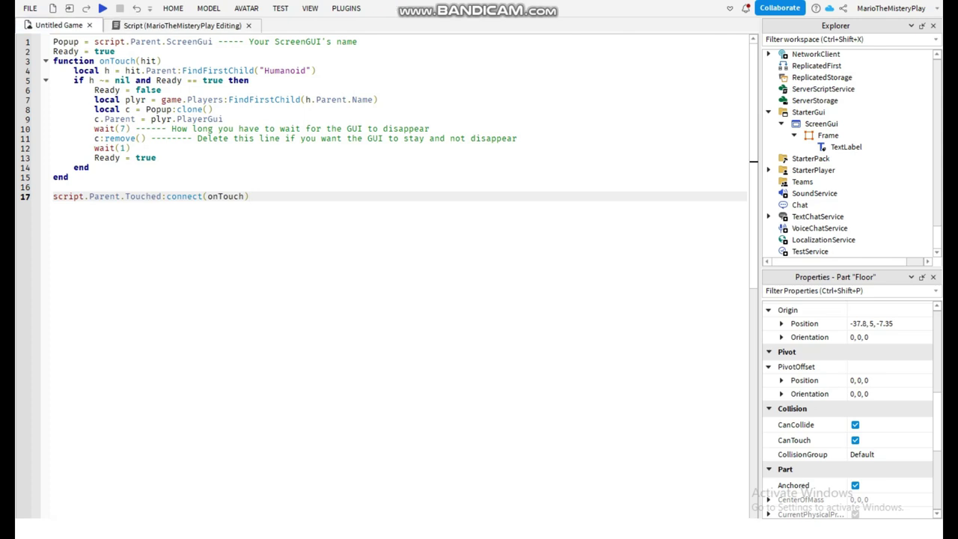
pyautogui.click(821, 125)
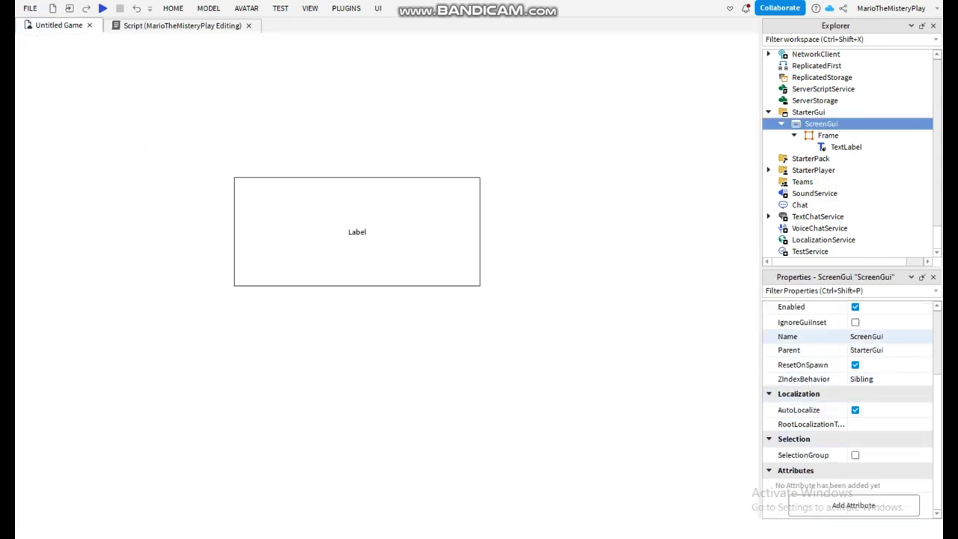
pyautogui.click(855, 307)
# Step: Inspect the outside of the exit corridor and the contents of the Part along the base of its adjoining wall
pyautogui.click(524, 300)
pyautogui.moveTo(524, 299); pyautogui.dragTo(618, 283, button='right')
pyautogui.click(182, 26)
pyautogui.hotkey('ctrl', 'Tab')
pyautogui.press('w')
pyautogui.moveTo(480, 277); pyautogui.dragTo(315, 269, button='right')
pyautogui.click(483, 277)
pyautogui.moveTo(483, 278); pyautogui.dragTo(539, 278, button='right')
pyautogui.press('w')
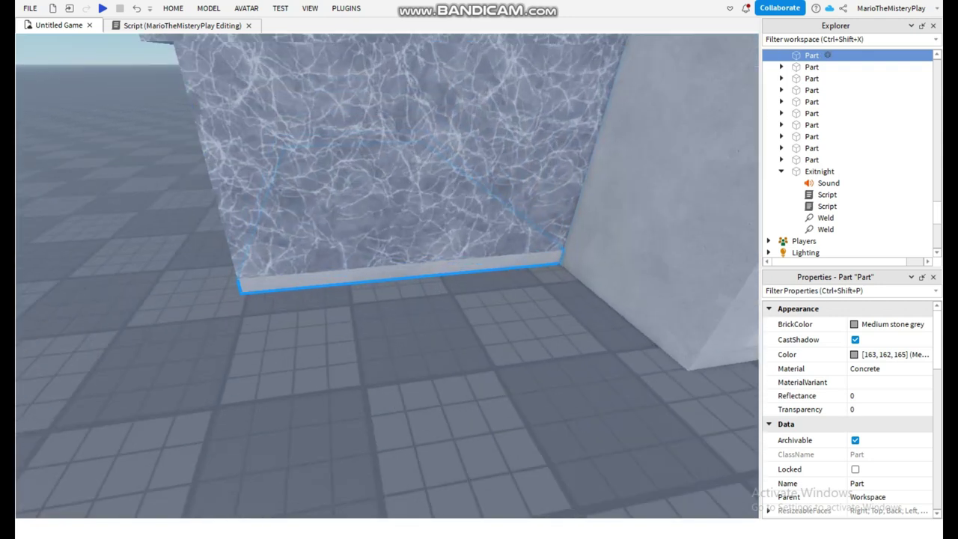
pyautogui.click(782, 55)
# Step: Delete the duplicate Bonnie, Foxy and Timer scripts from the Floor part that forms the side wall beside the Exitnight block
pyautogui.click(667, 202)
pyautogui.moveTo(667, 203); pyautogui.dragTo(752, 180, button='right')
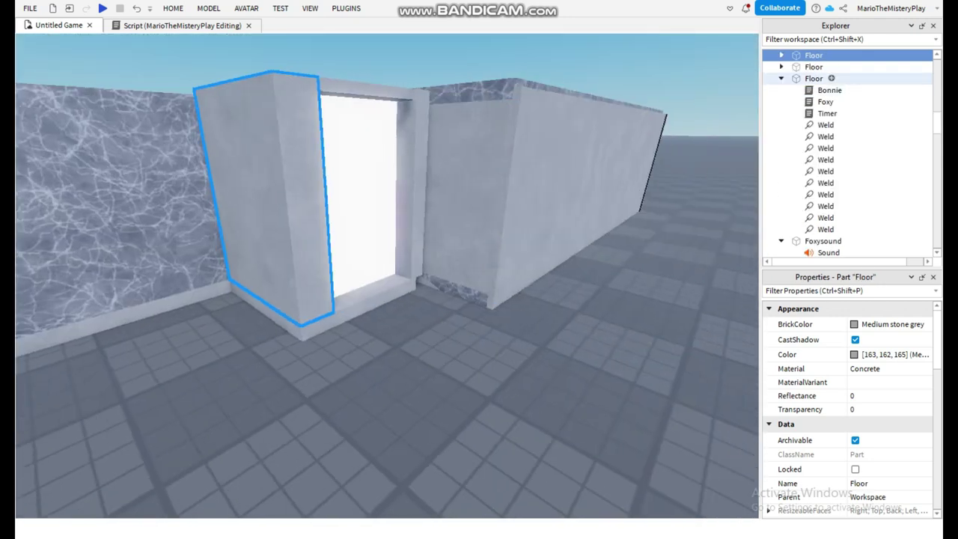
pyautogui.click(782, 55)
pyautogui.moveTo(893, 66); pyautogui.dragTo(908, 93)
pyautogui.press('Delete')
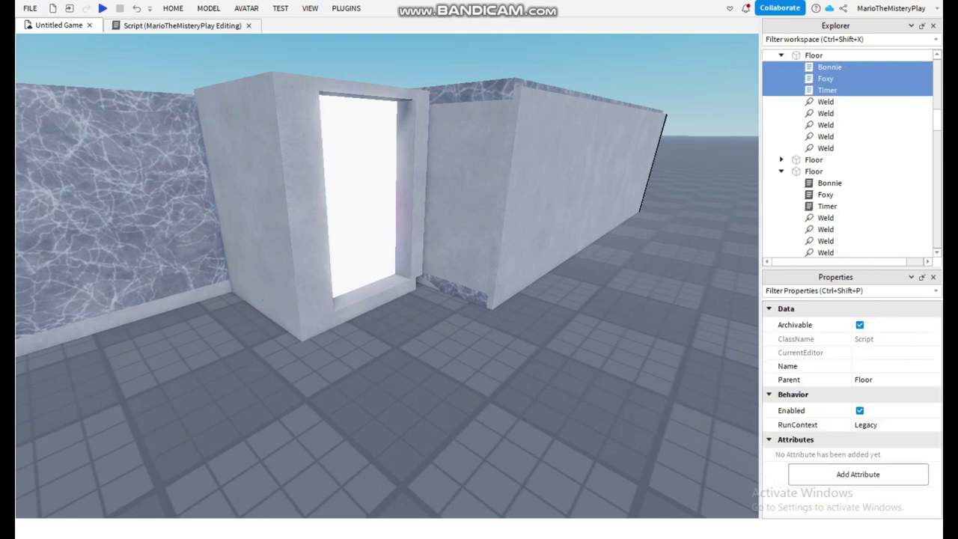
# Step: Delete the duplicate Bonnie, Foxy and Timer scripts from the Floor part that forms the base of the glowing exit corridor
pyautogui.moveTo(479, 278); pyautogui.dragTo(442, 303, button='right')
pyautogui.click(315, 277)
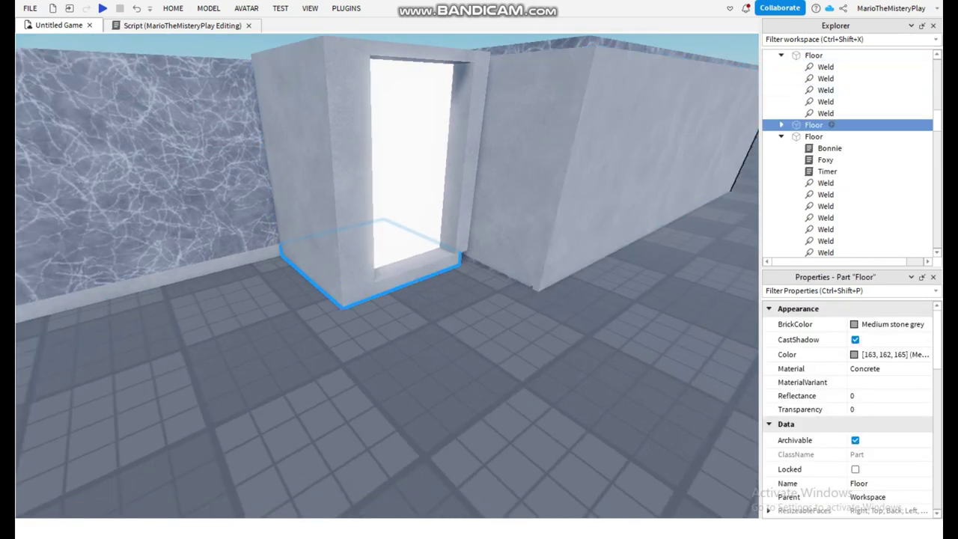
pyautogui.doubleClick(824, 125)
pyautogui.click(829, 136)
pyautogui.keyDown('shift'); pyautogui.click(828, 160); pyautogui.keyUp('shift')
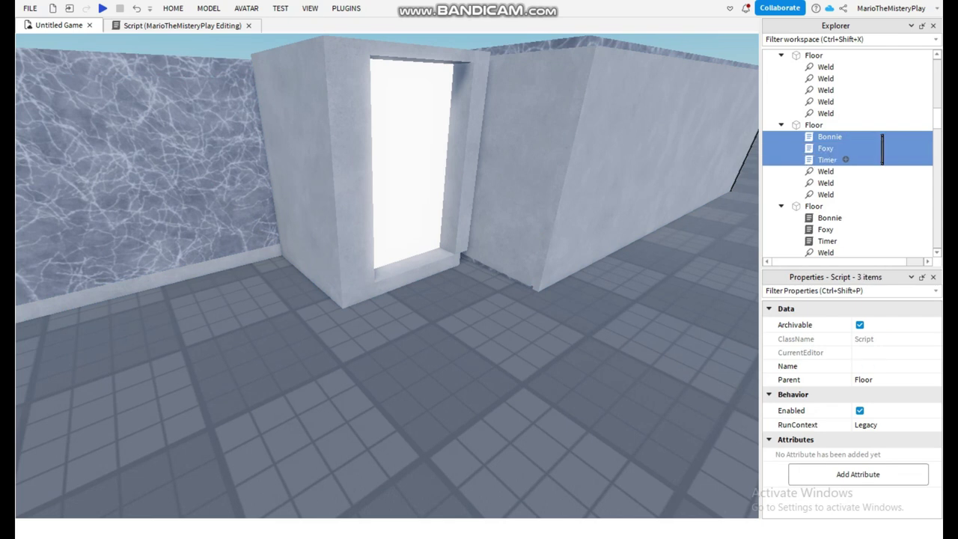
pyautogui.press('Delete')
pyautogui.click(814, 125)
# Step: Delete the duplicate Bonnie, Foxy and Timer scripts from the exit corridor's side wall next to the large concrete wall
pyautogui.moveTo(539, 210); pyautogui.dragTo(498, 187, button='right')
pyautogui.click(528, 191)
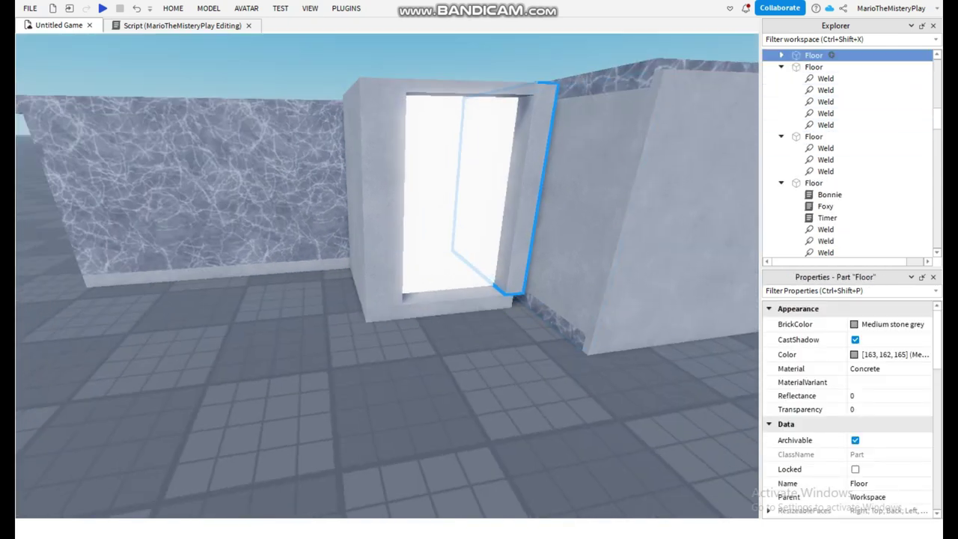
pyautogui.doubleClick(815, 55)
pyautogui.click(830, 68)
pyautogui.press('Delete')
pyautogui.click(828, 78)
pyautogui.press('Delete')
pyautogui.click(826, 67)
pyautogui.press('Delete')
# Step: Delete the duplicate Bonnie, Foxy and Timer scripts from the Floor part that forms the exit corridor's roof
pyautogui.click(479, 88)
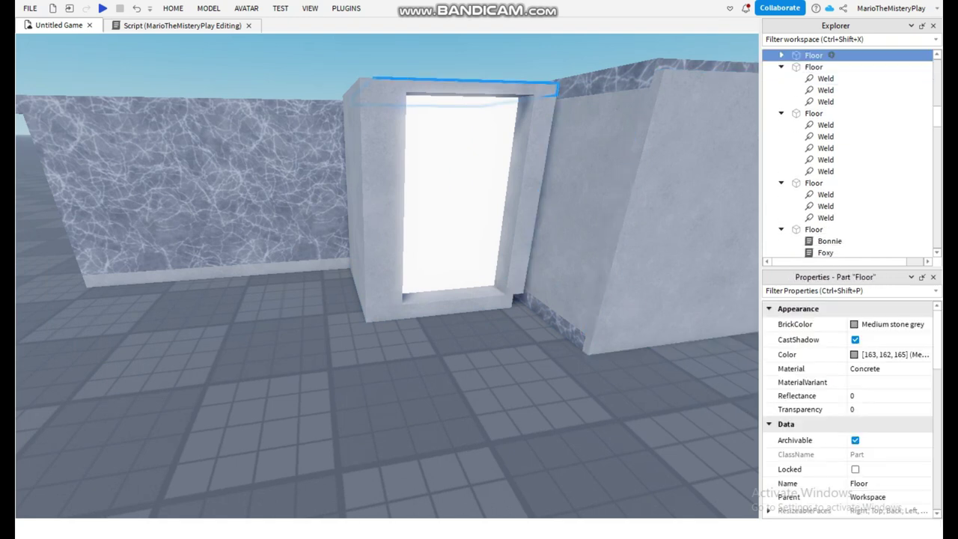
pyautogui.doubleClick(814, 56)
pyautogui.click(826, 79)
pyautogui.press('Delete')
pyautogui.click(828, 67)
pyautogui.press('Delete')
pyautogui.click(827, 67)
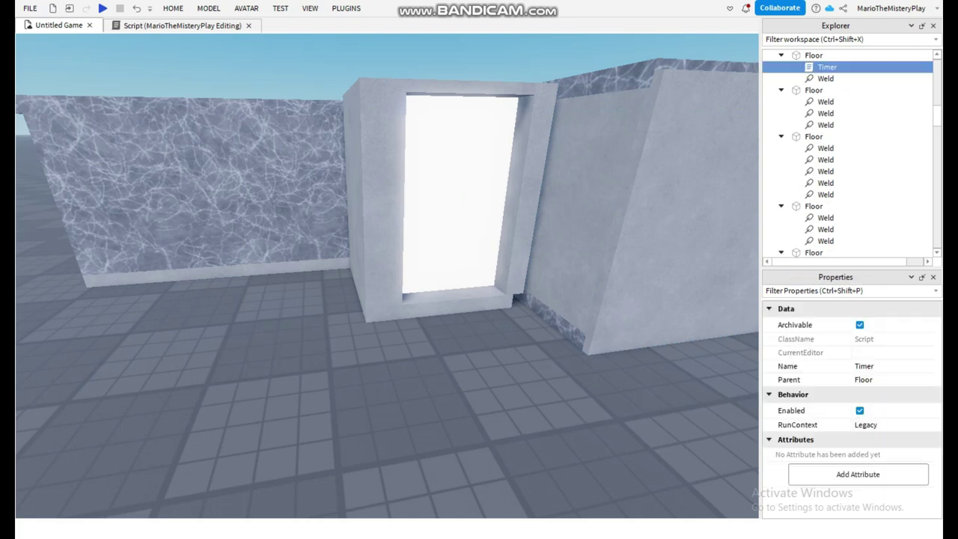
pyautogui.press('Delete')
pyautogui.scroll(5, 387, 275)
pyautogui.moveTo(388, 276); pyautogui.dragTo(225, 275, button='right')
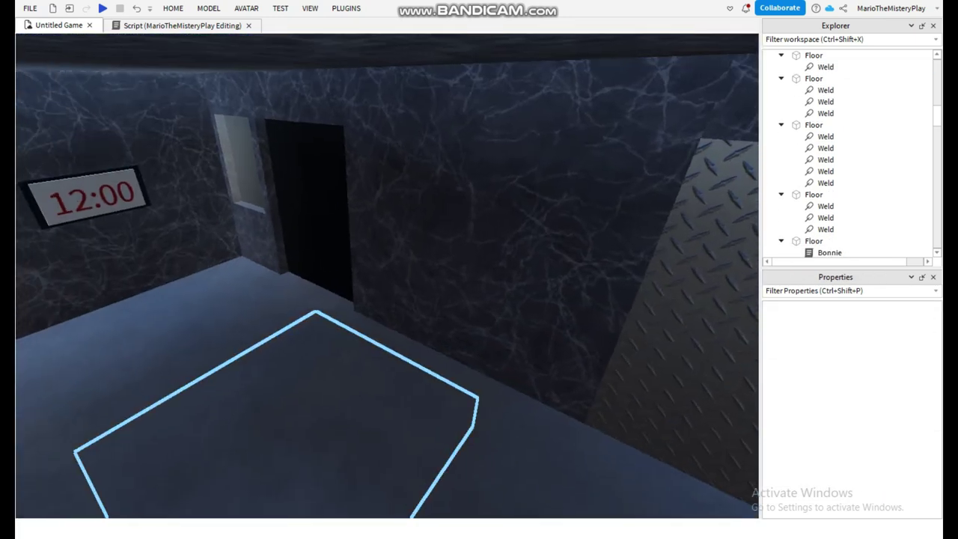
pyautogui.scroll(4, 277, 359)
pyautogui.scroll(-6, 387, 276)
pyautogui.moveTo(387, 275); pyautogui.dragTo(417, 275, button='right')
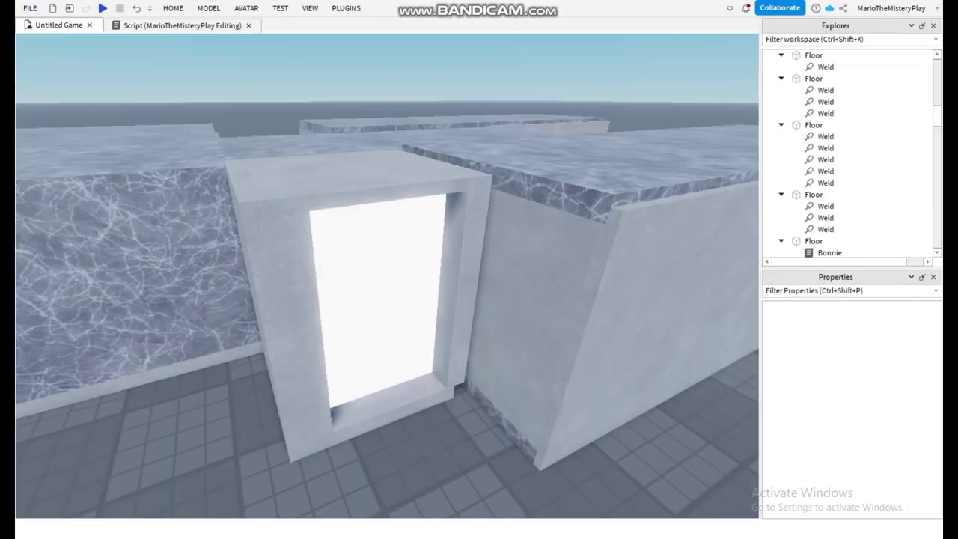
# Step: Enable the ScreenGui in StarterGui again so its frame and label can be edited
pyautogui.scroll(-5, 846, 153)
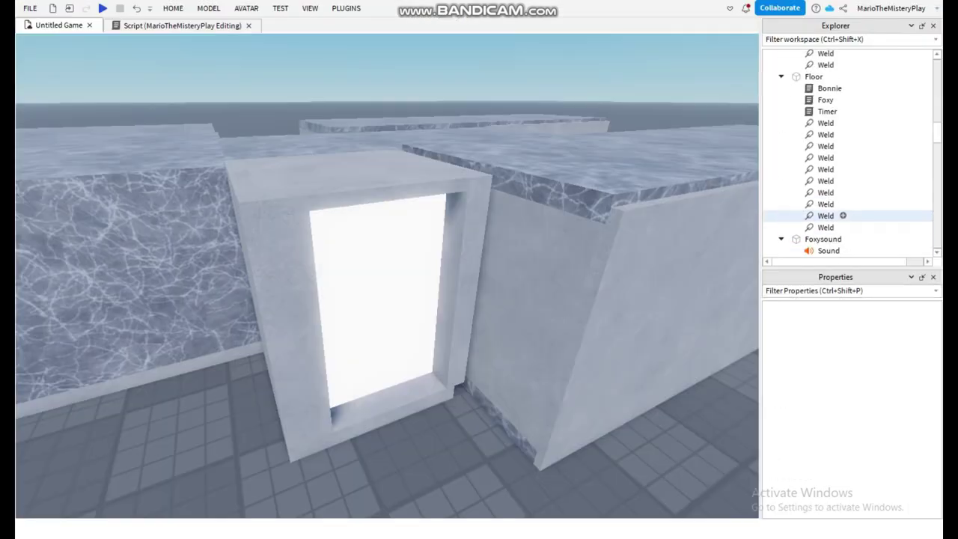
pyautogui.scroll(-10, 846, 210)
pyautogui.click(823, 124)
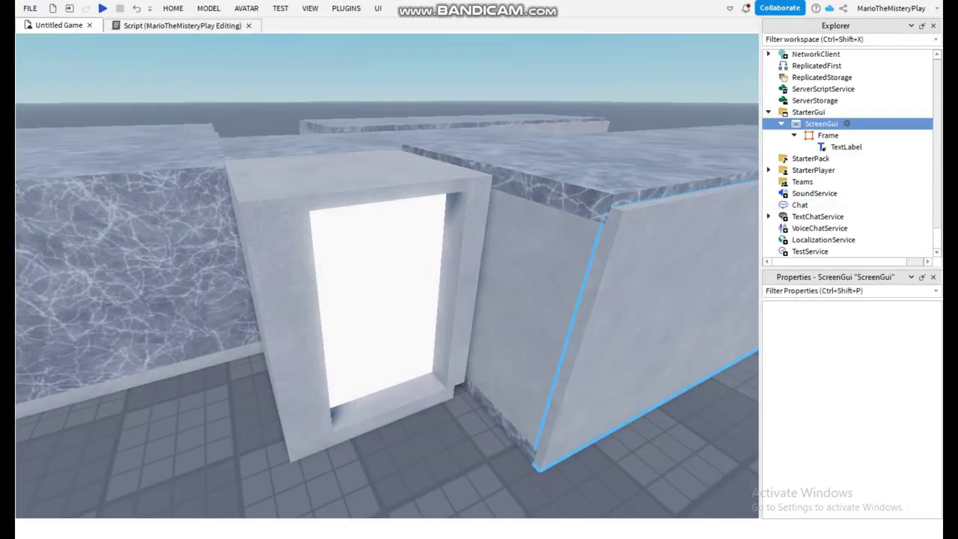
pyautogui.click(855, 408)
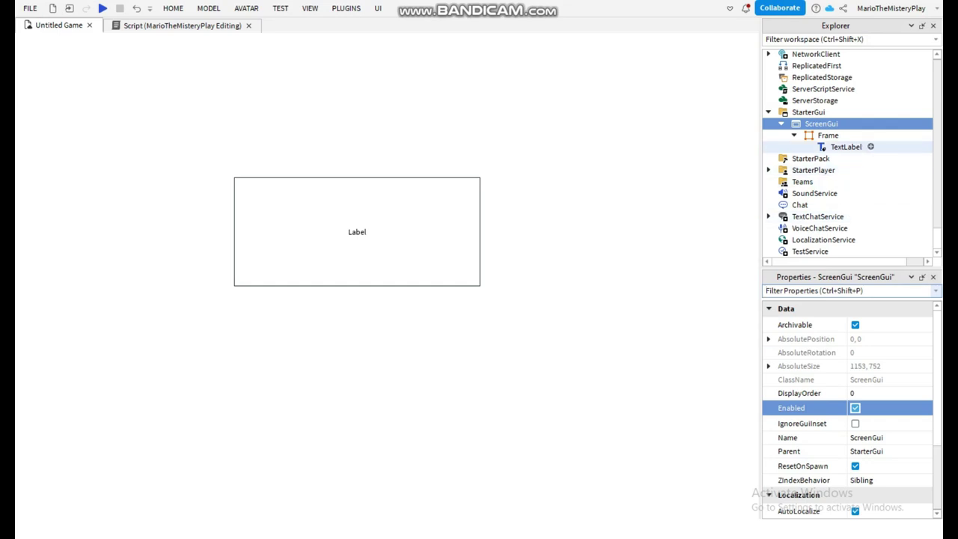
# Step: Enlarge the TextLabel to about 426 x 219 and hide its box with BackgroundTransparency 1 and BorderSizePixel 0
pyautogui.click(846, 147)
pyautogui.moveTo(480, 285); pyautogui.dragTo(510, 319)
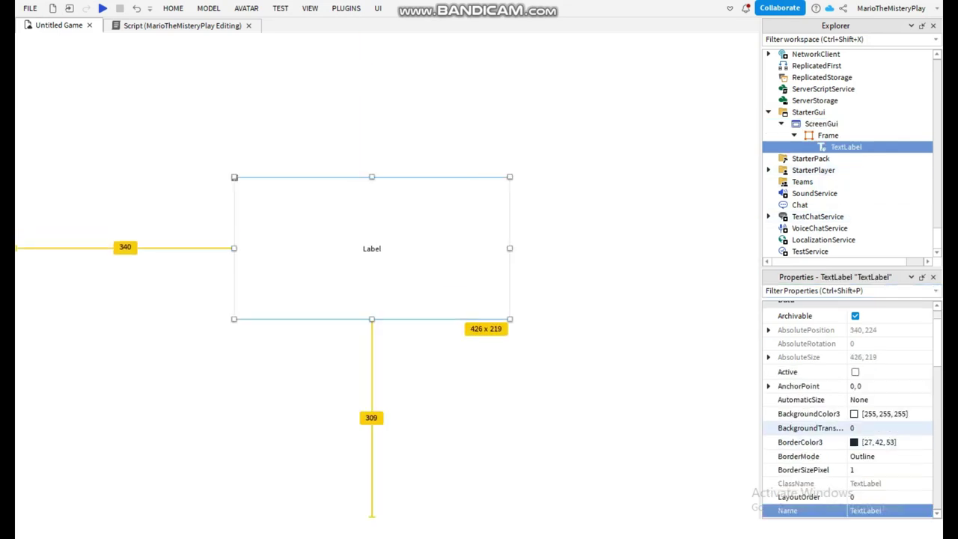
pyautogui.click(868, 429)
pyautogui.write('1')
pyautogui.click(869, 470)
pyautogui.write('0')
# Step: Set the TextLabel's text to "Night 1 passed" and turn on TextScaled
pyautogui.scroll(-10, 850, 410)
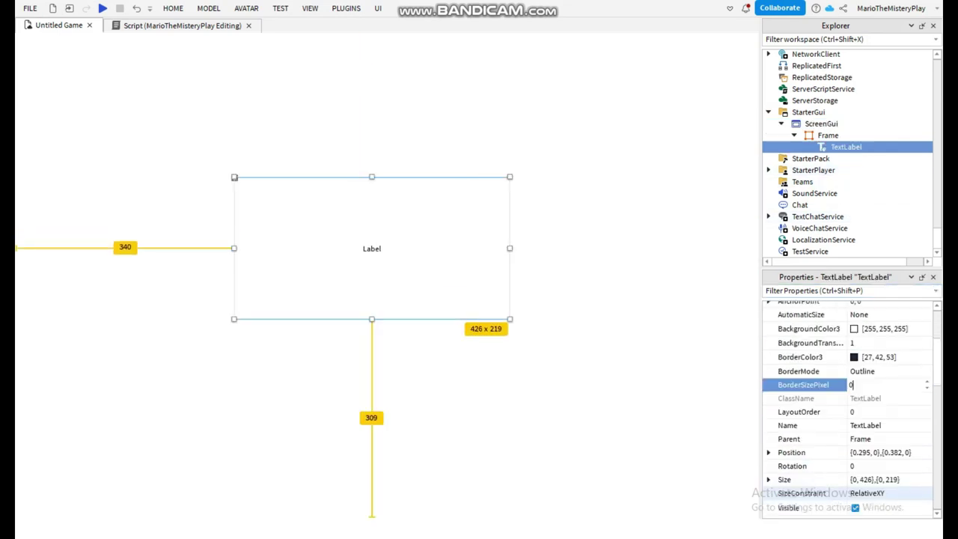
pyautogui.scroll(-2, 853, 415)
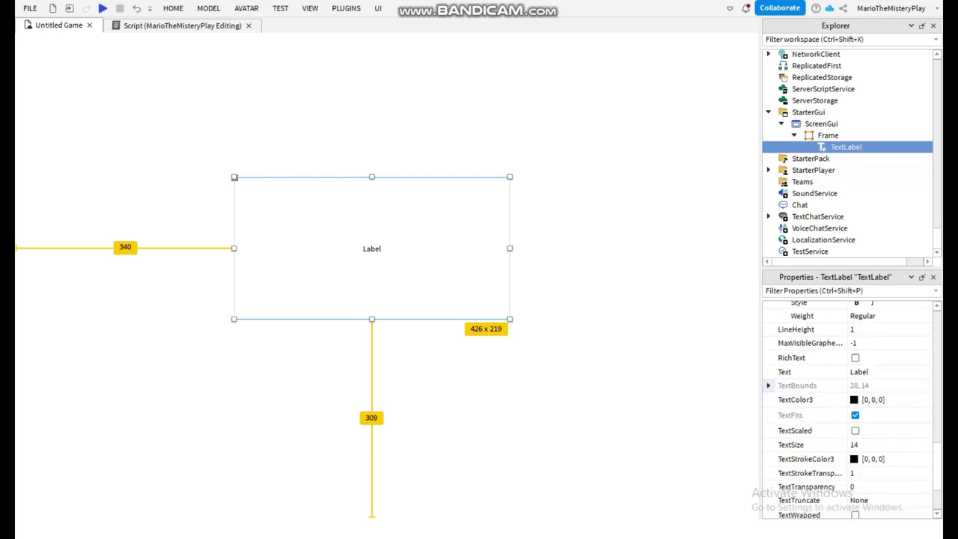
pyautogui.click(861, 372)
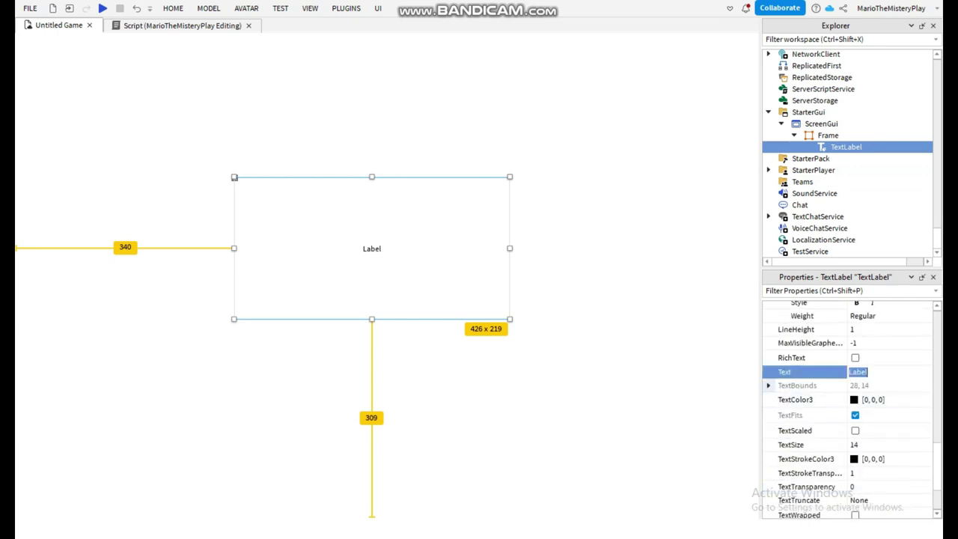
pyautogui.write('Night 1 passed')
pyautogui.press('Return')
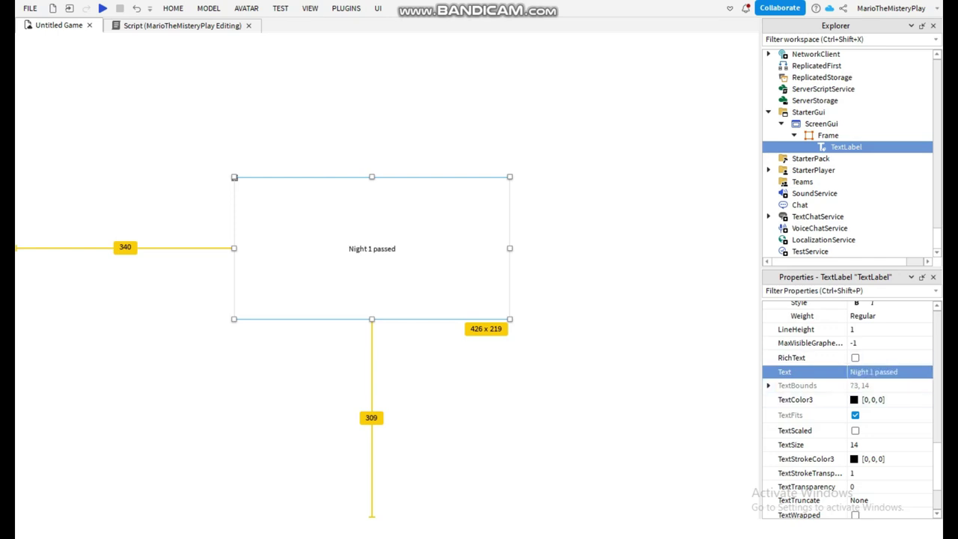
pyautogui.click(856, 430)
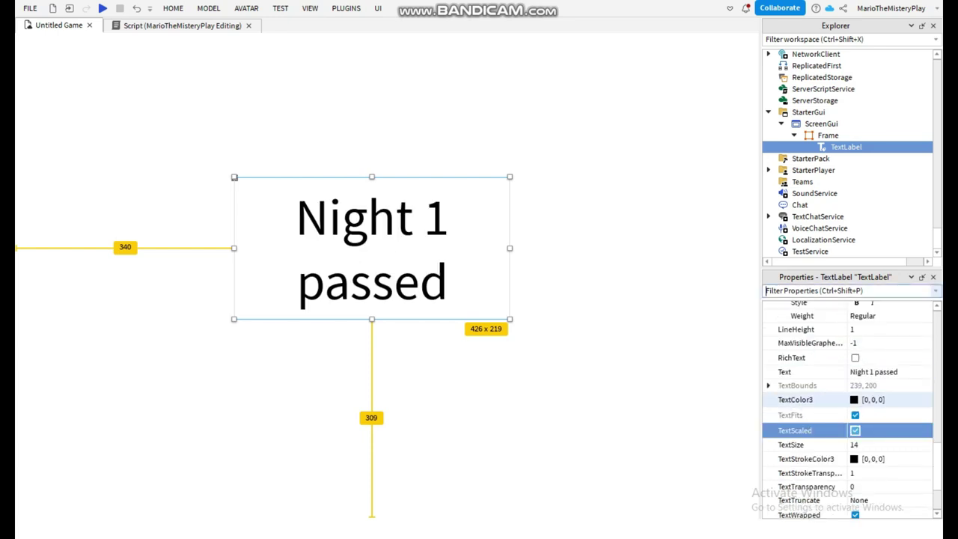
# Step: Colour the TextLabel's text pure red (255, 0, 0)
pyautogui.click(854, 400)
pyautogui.moveTo(597, 166); pyautogui.dragTo(612, 156)
pyautogui.click(629, 156)
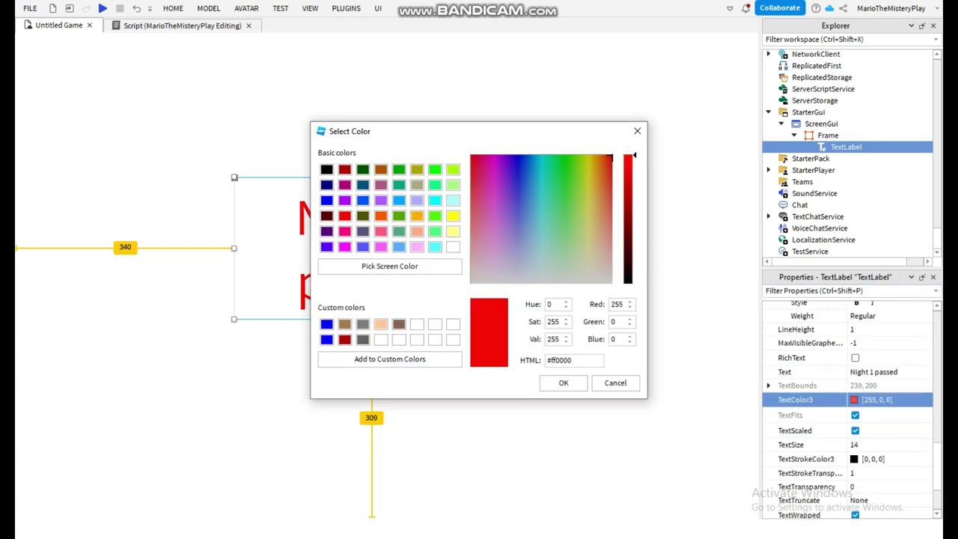
pyautogui.click(564, 383)
# Step: Enlarge the TextLabel evenly to about 597 x 318 and turn on its RichText option
pyautogui.moveTo(234, 178); pyautogui.dragTo(194, 145)
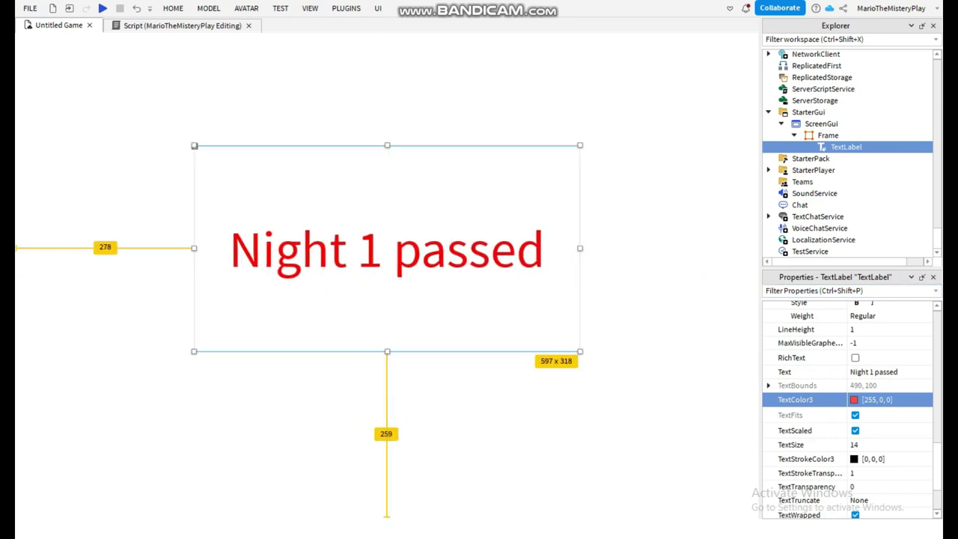
pyautogui.click(855, 358)
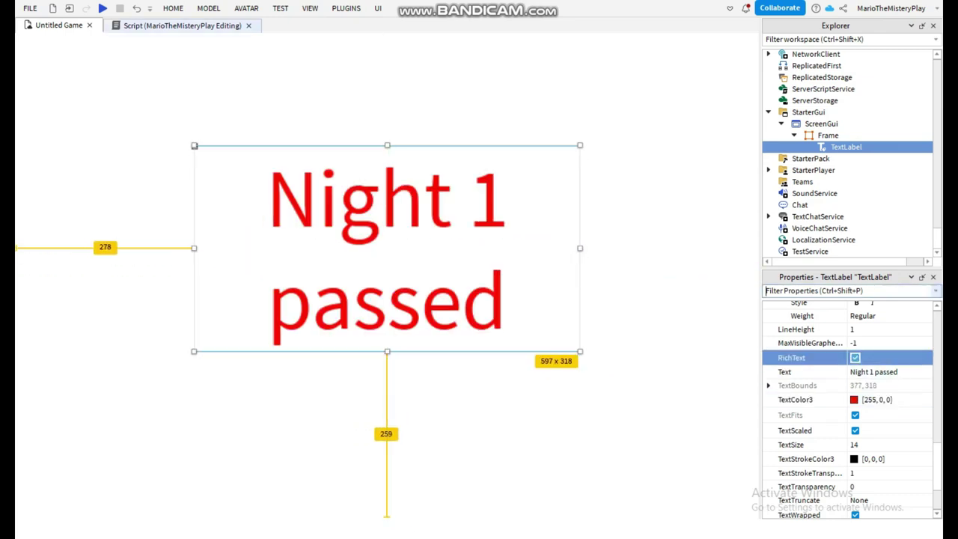
# Step: Move the ScreenGui out of StarterGui into the Exitnight block in the Workspace
pyautogui.click(829, 136)
pyautogui.doubleClick(824, 124)
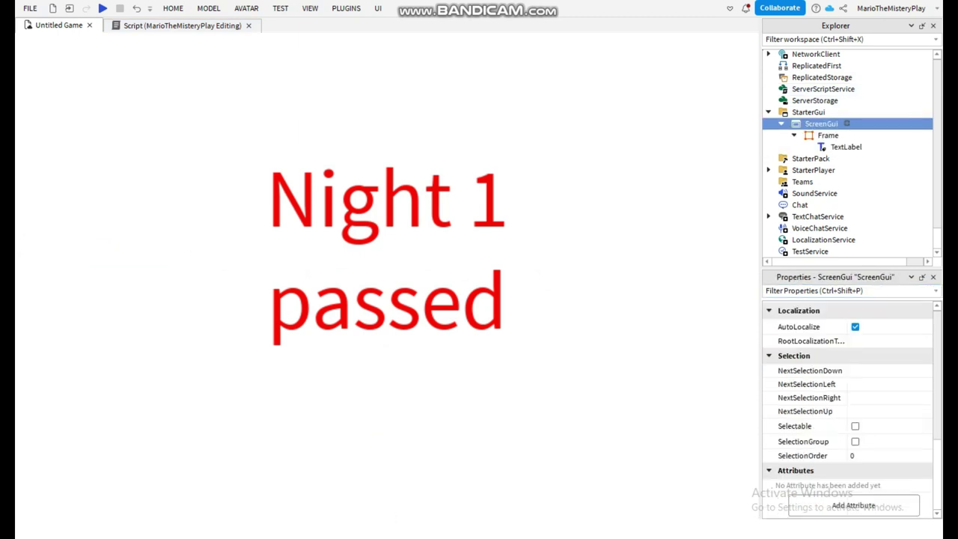
pyautogui.click(839, 123)
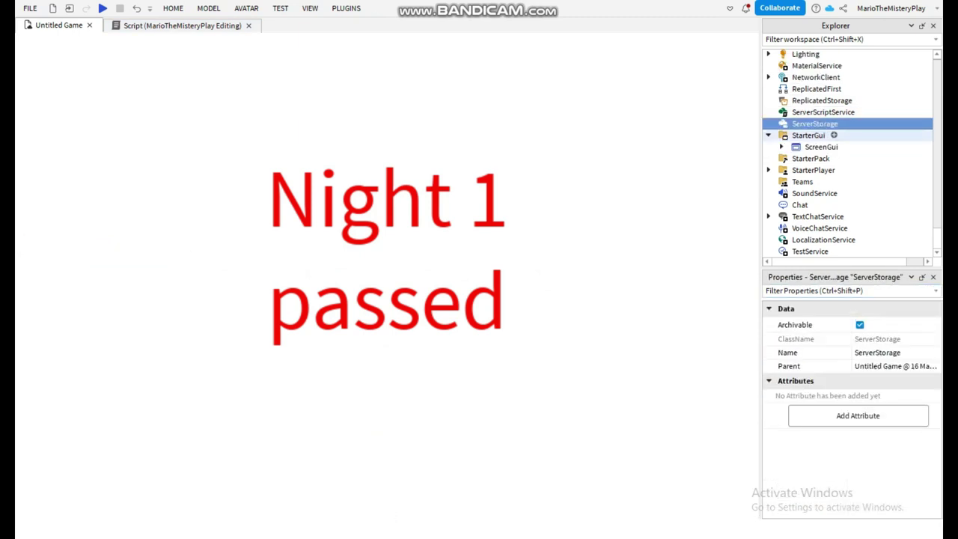
pyautogui.click(833, 134)
pyautogui.click(833, 147)
pyautogui.scroll(8, 832, 150)
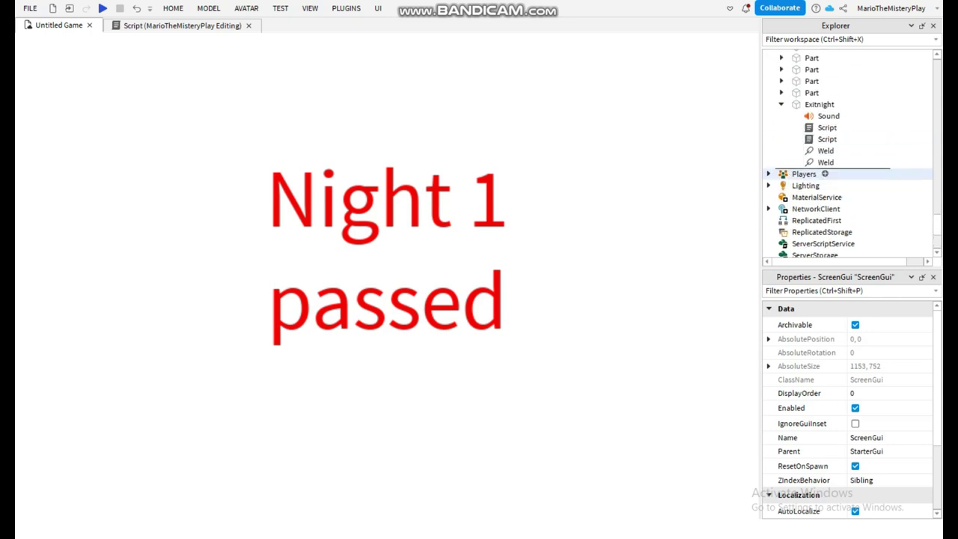
pyautogui.moveTo(828, 164); pyautogui.dragTo(843, 104)
pyautogui.scroll(-5, 826, 165)
pyautogui.moveTo(509, 299); pyautogui.dragTo(509, 337, button='right')
pyautogui.scroll(-5, 509, 322)
pyautogui.click(599, 389)
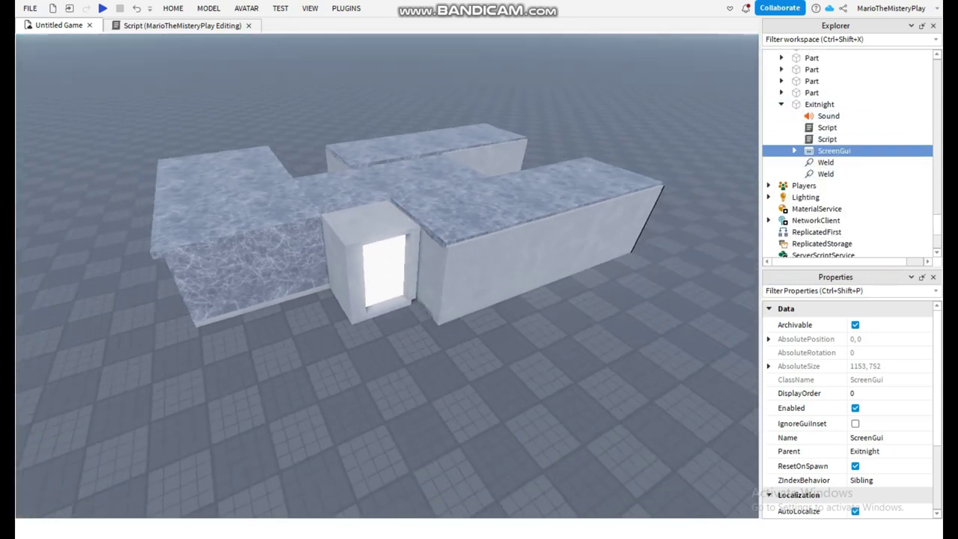
# Step: Delete the c:remove() line from the pop-up script in Exitnight so the GUI stays on screen
pyautogui.doubleClick(827, 140)
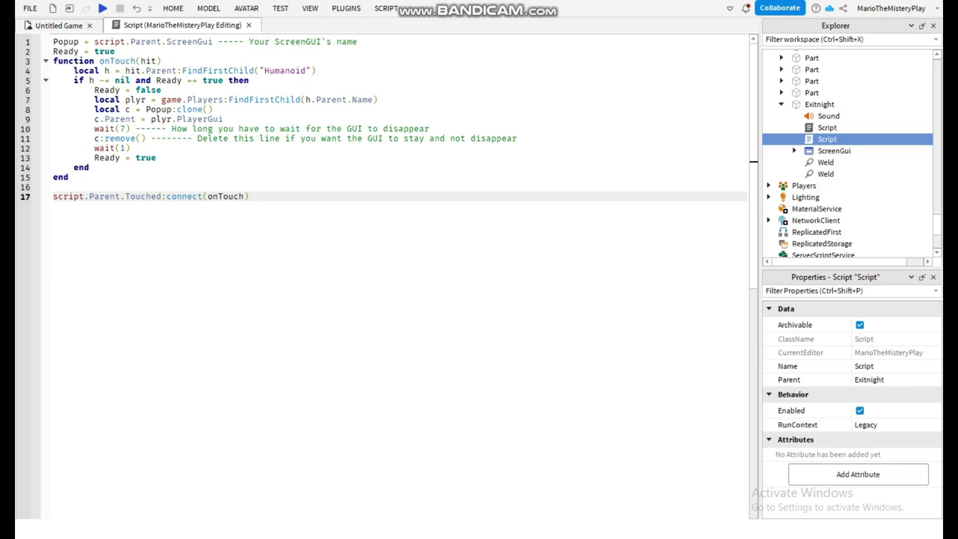
pyautogui.moveTo(94, 139); pyautogui.dragTo(518, 139)
pyautogui.press('BackSpace')
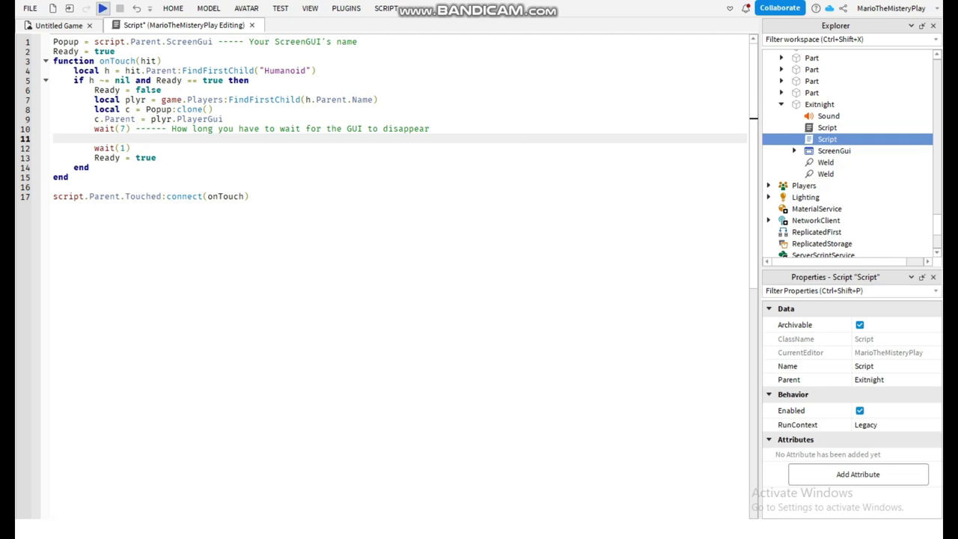
# Step: Start a playtest and walk around the office, viewing the seated figure through the window and the doorway controls
pyautogui.click(104, 9)
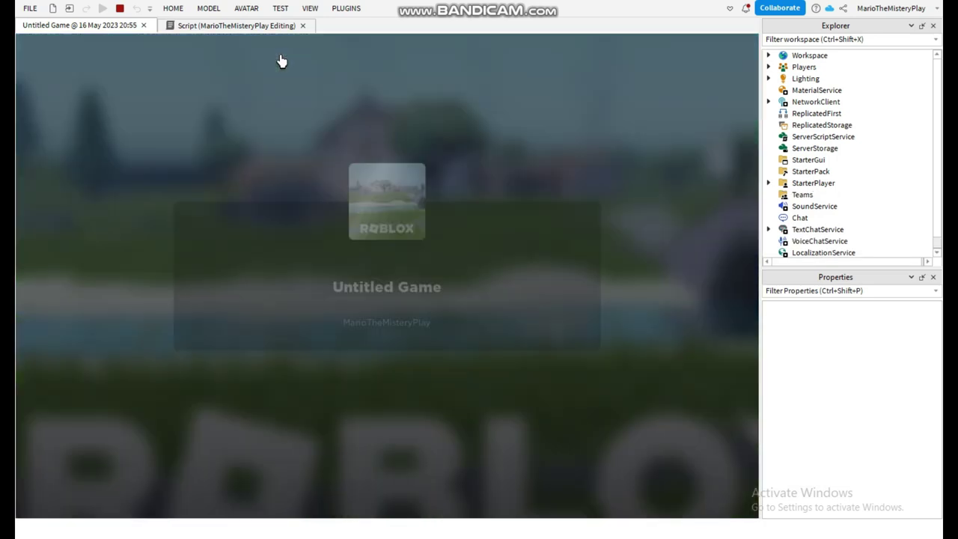
pyautogui.scroll(5, 363, 317)
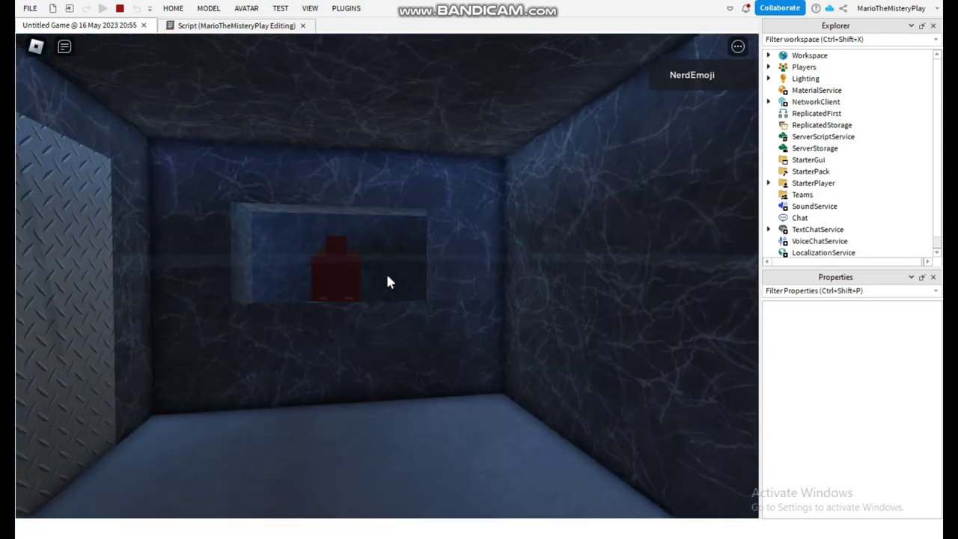
pyautogui.press('w')
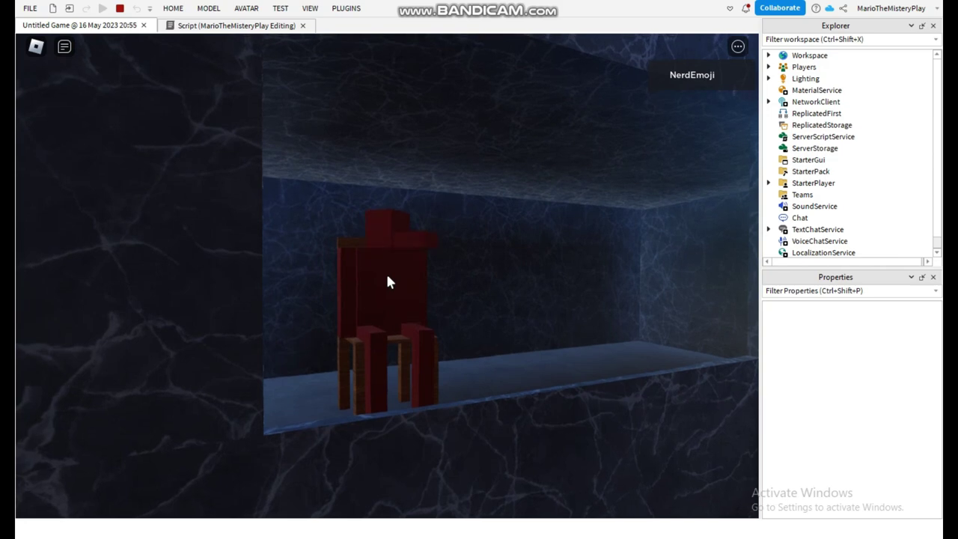
pyautogui.press('w')
pyautogui.press('w')
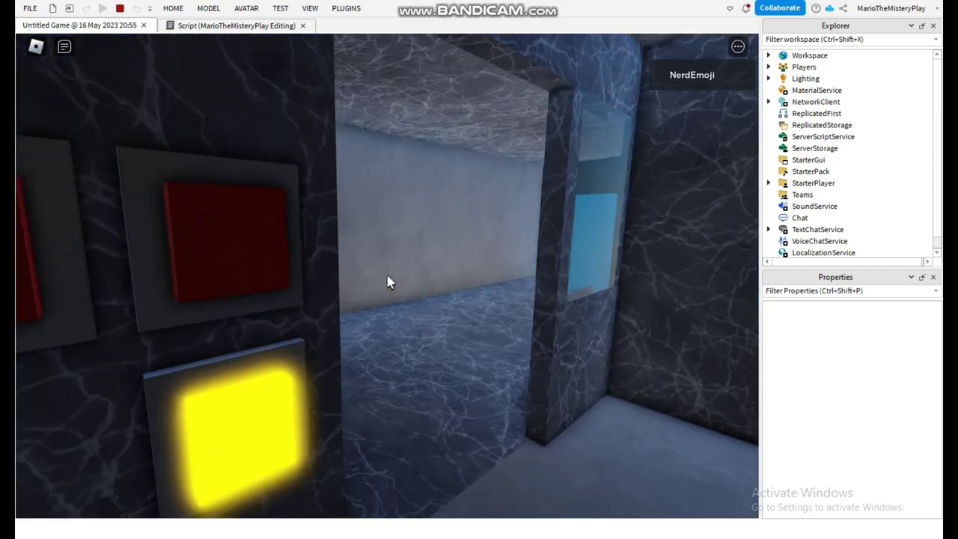
pyautogui.press('s')
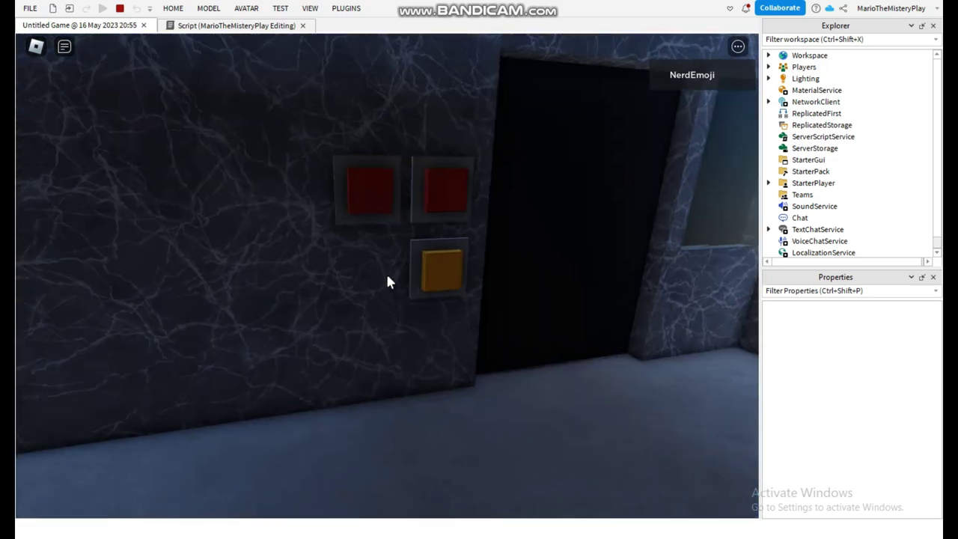
# Step: Operate the yellow light button beside the doorway to check the hallway for animatronics
pyautogui.click(388, 282)
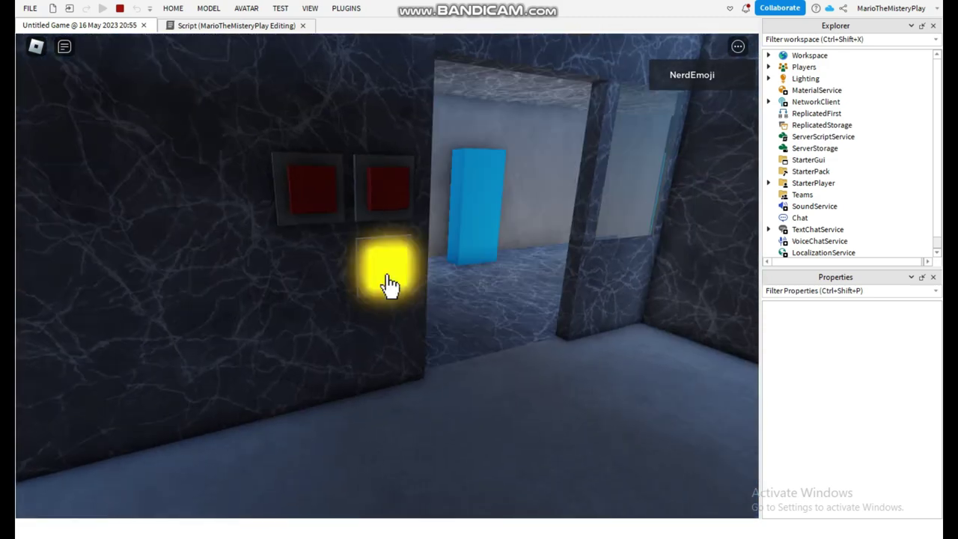
pyautogui.press('d')
pyautogui.click(387, 282)
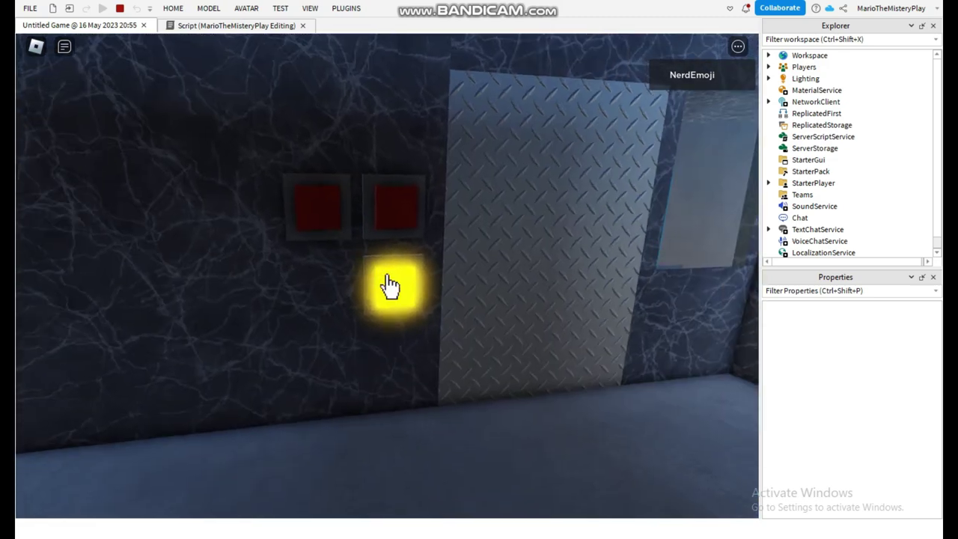
# Step: Walk through the office to the wall clock, check how its hour display advances, and stop the playtest
pyautogui.press('w')
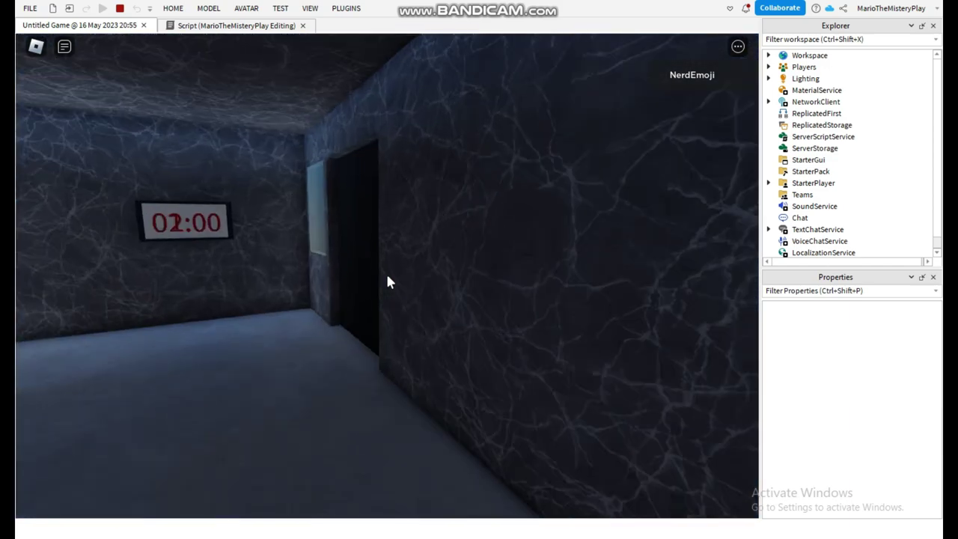
pyautogui.press('w')
pyautogui.press('w')
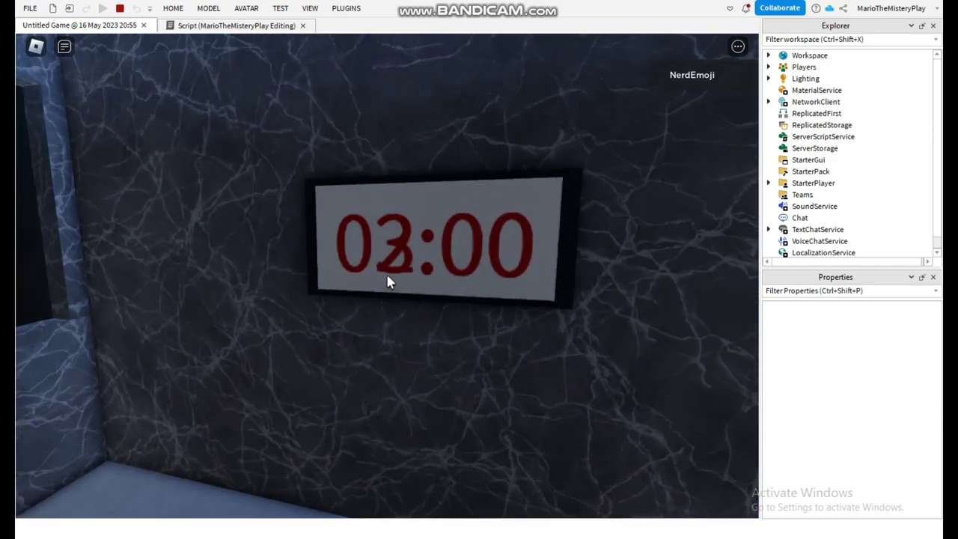
pyautogui.press('w')
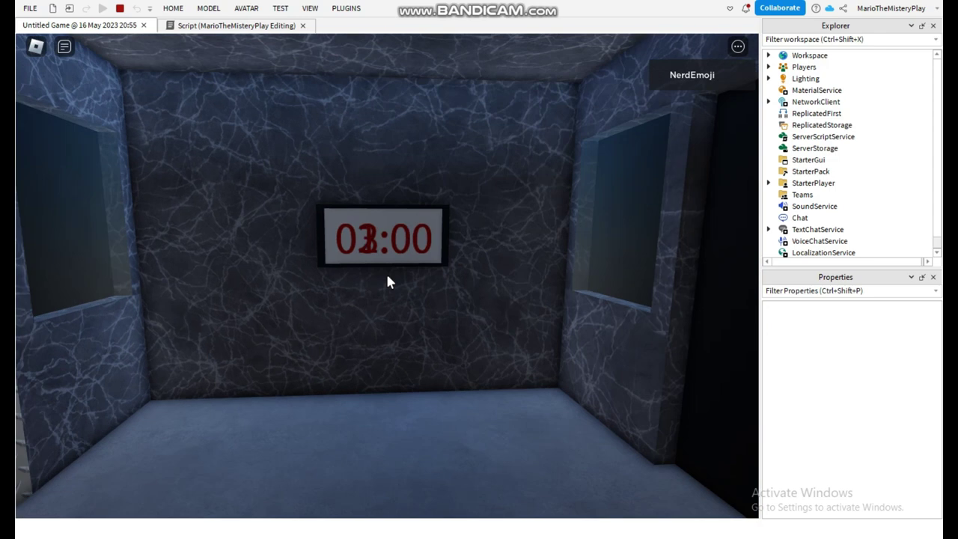
pyautogui.press('s')
pyautogui.press('w')
pyautogui.press('Escape')
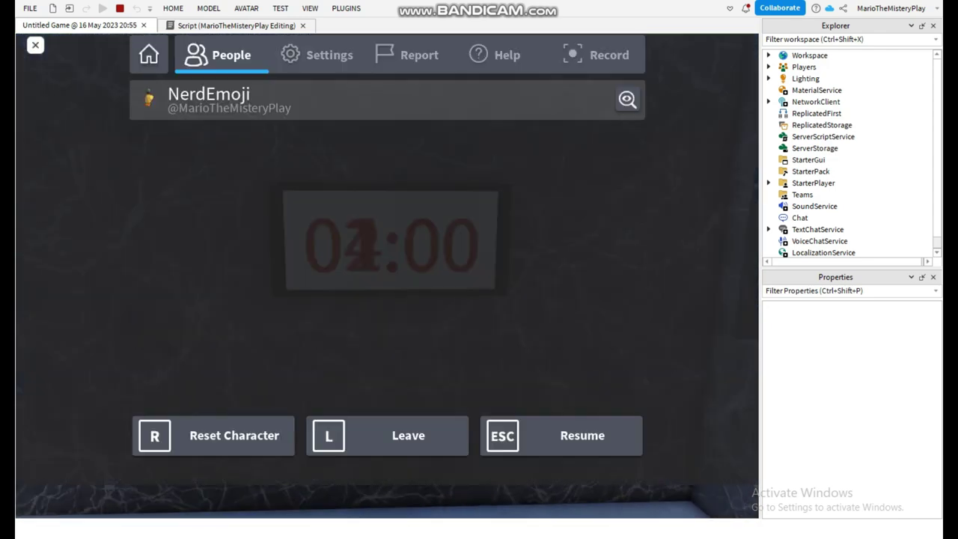
pyautogui.hotkey('shift', 'F5')
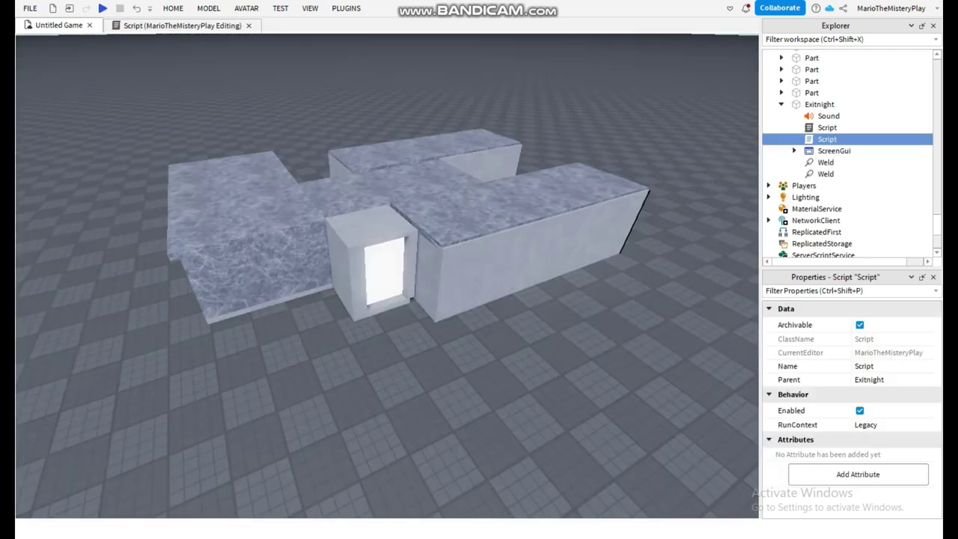
# Step: Add script.Enabled = false as the first line inside the Touched function of the Floor's Timer script
pyautogui.click(182, 25)
pyautogui.click(248, 26)
pyautogui.scroll(8, 494, 206)
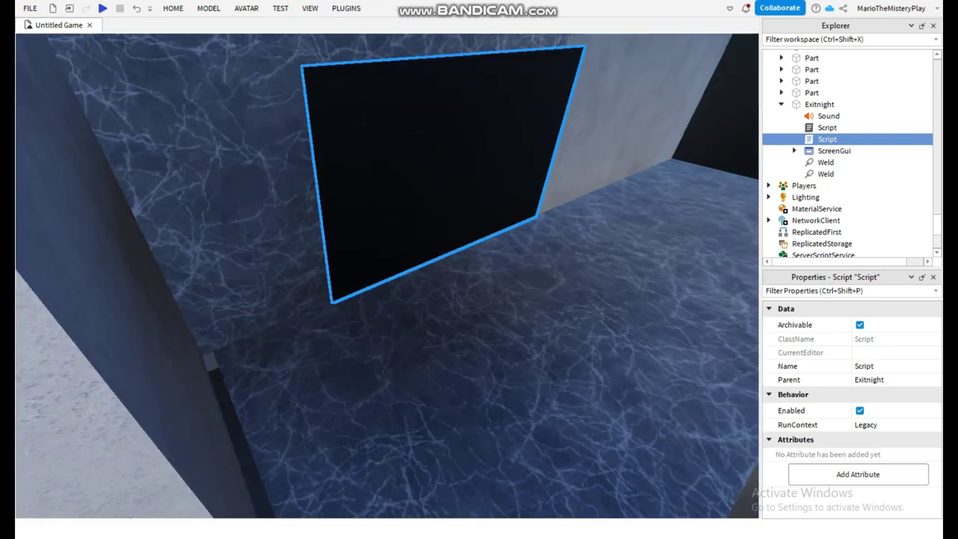
pyautogui.moveTo(494, 206); pyautogui.dragTo(599, 206, button='right')
pyautogui.scroll(1, 419, 262)
pyautogui.click(420, 262)
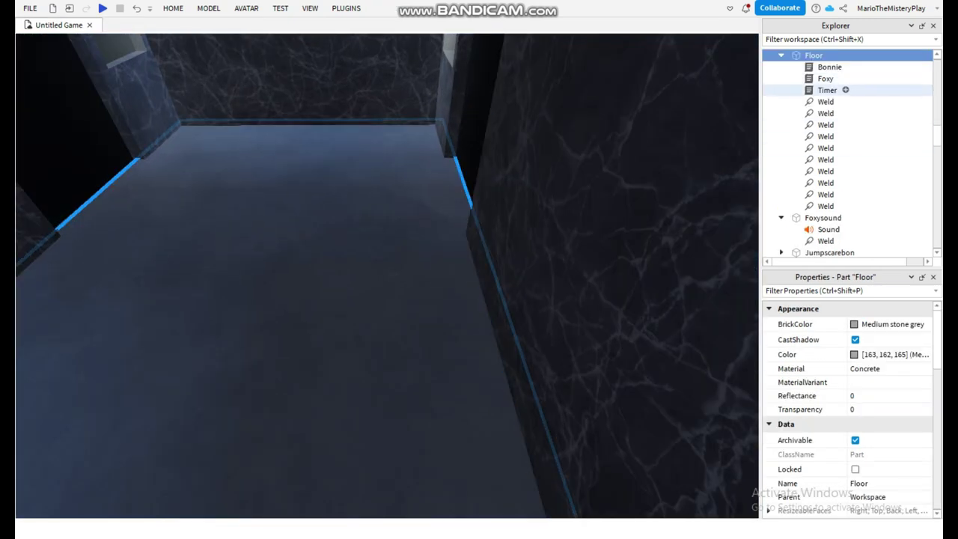
pyautogui.doubleClick(827, 91)
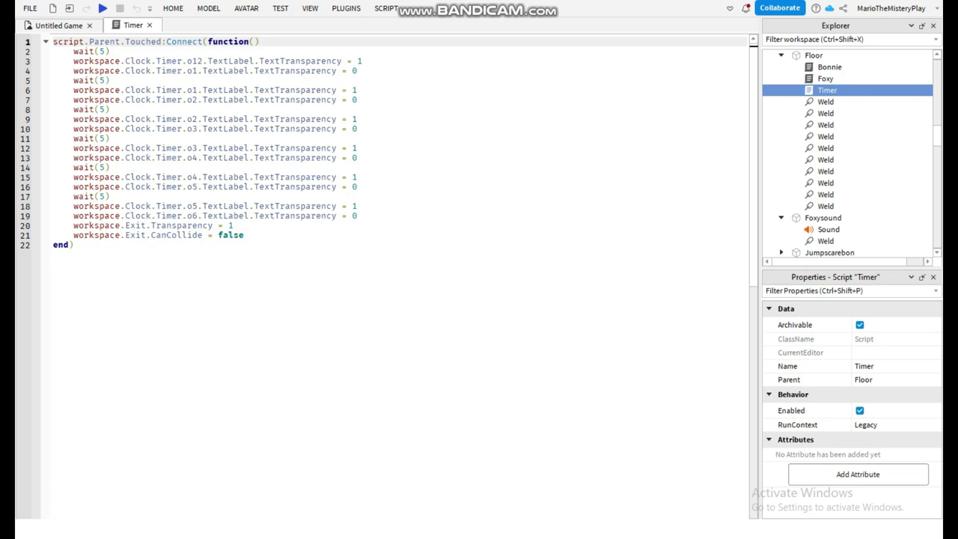
pyautogui.write('sc')
pyautogui.press('Return')
pyautogui.write('se')
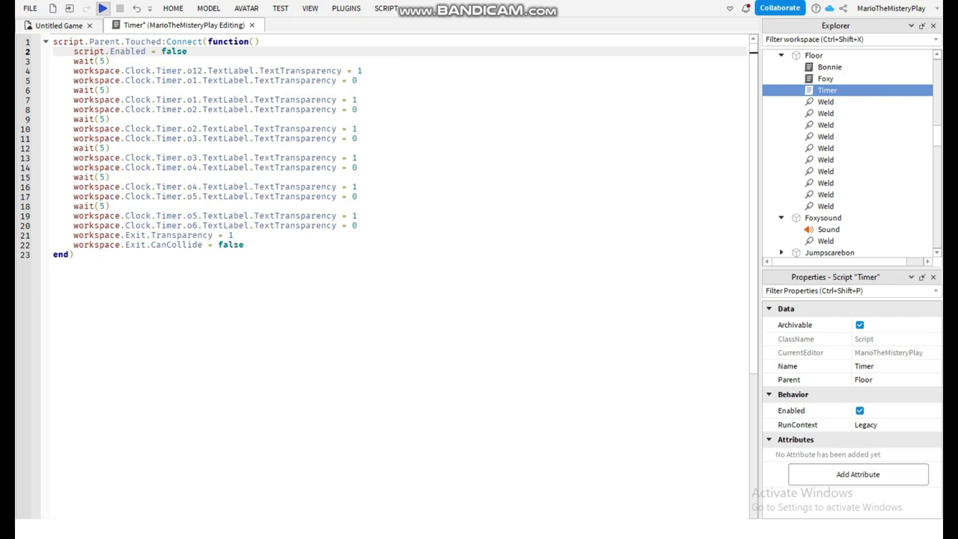
# Step: Start a playtest in first-person view and operate the yellow light button beside the metal door
pyautogui.click(103, 8)
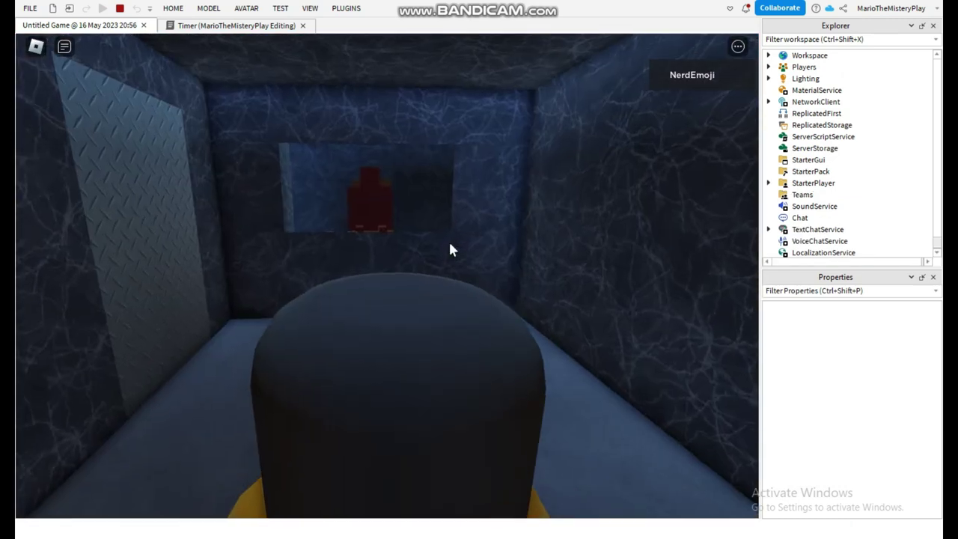
pyautogui.scroll(5, 450, 243)
pyautogui.click(387, 275)
pyautogui.click(387, 275)
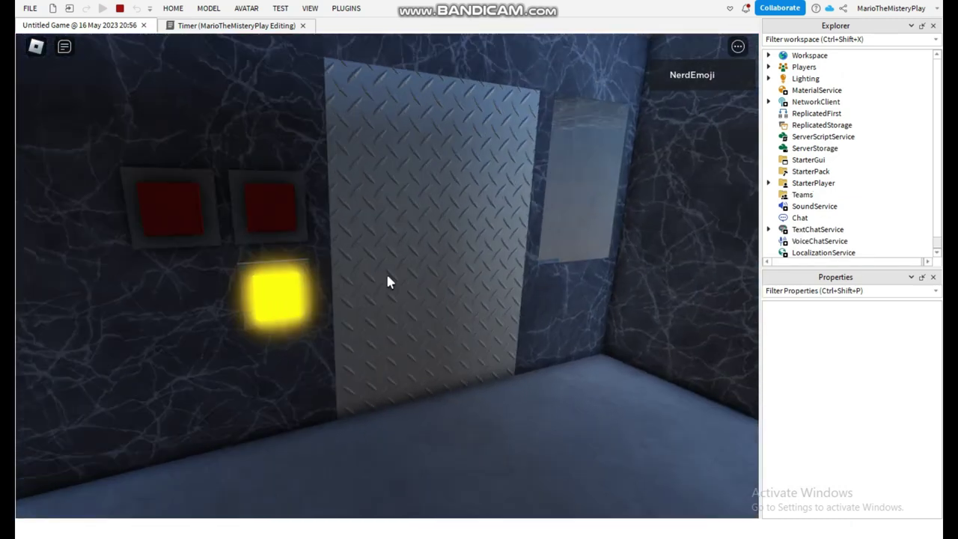
pyautogui.press('w')
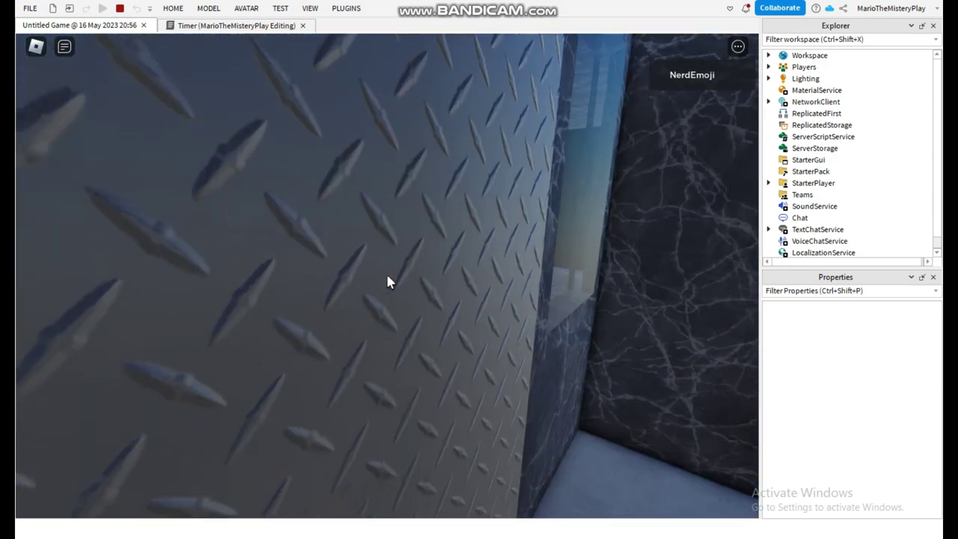
pyautogui.press('w')
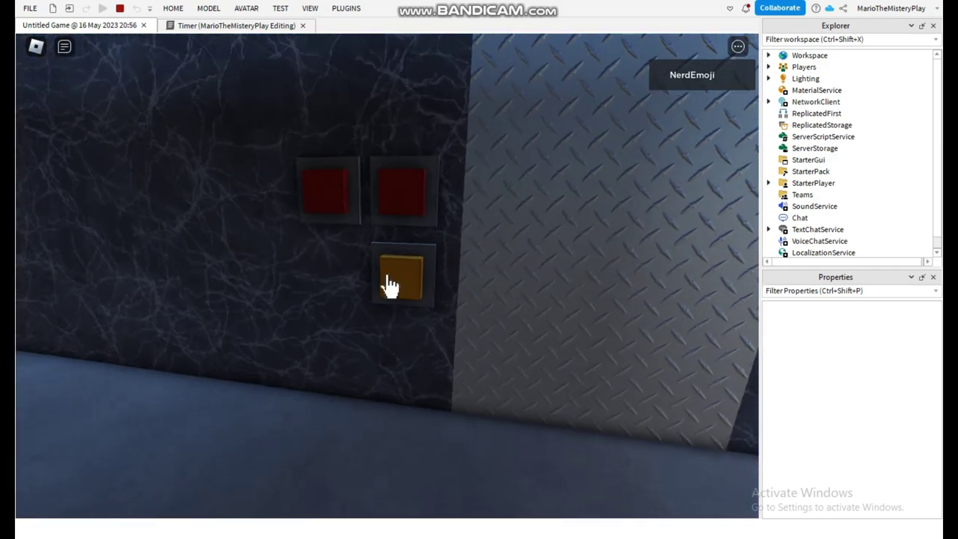
pyautogui.click(387, 275)
pyautogui.press('w')
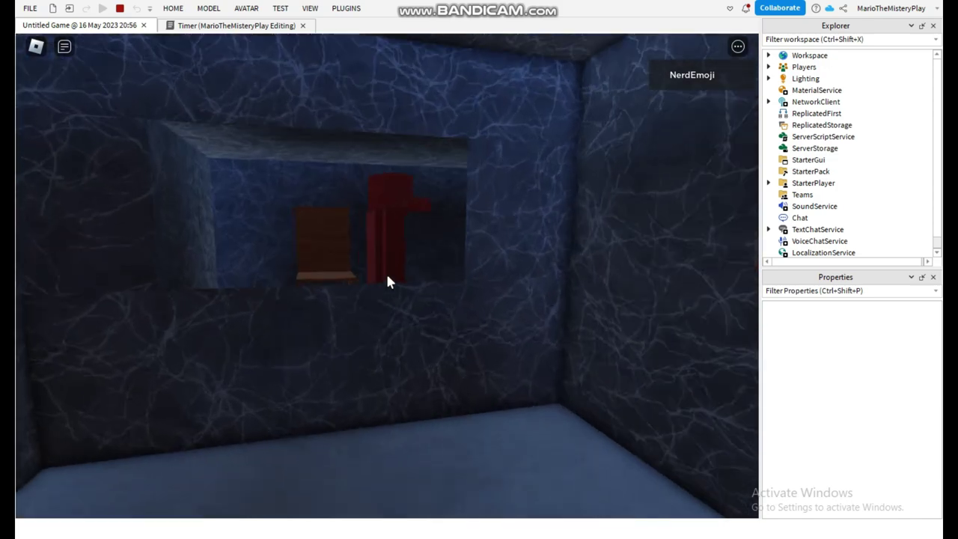
# Step: View the red figure through the office window and use the yellow light button again to check the hallway
pyautogui.press('w')
pyautogui.press('w')
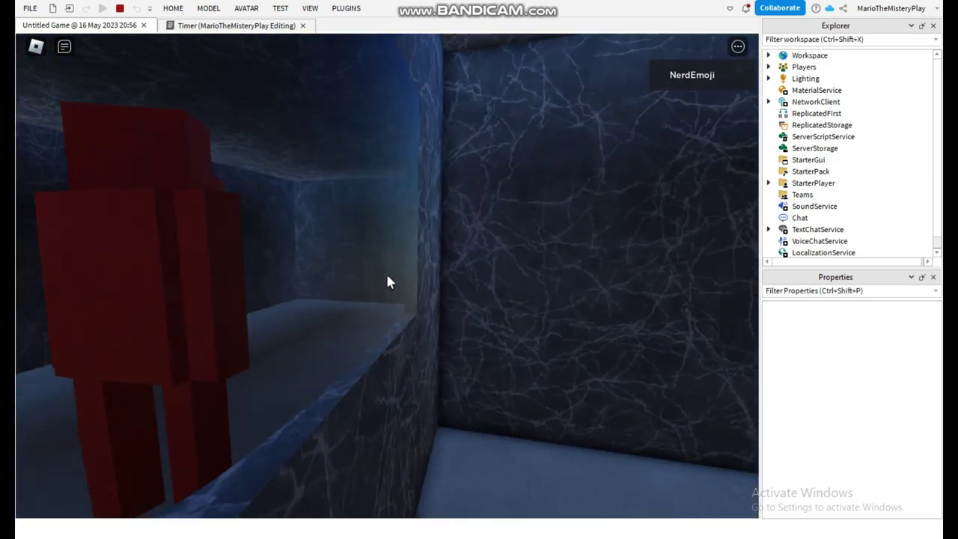
pyautogui.press('w')
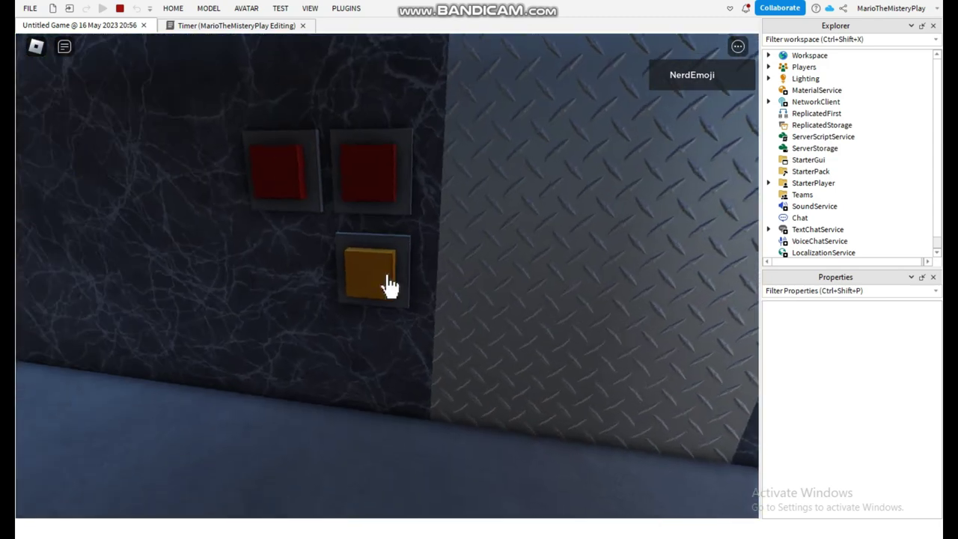
pyautogui.click(388, 282)
pyautogui.press('d')
pyautogui.press('d')
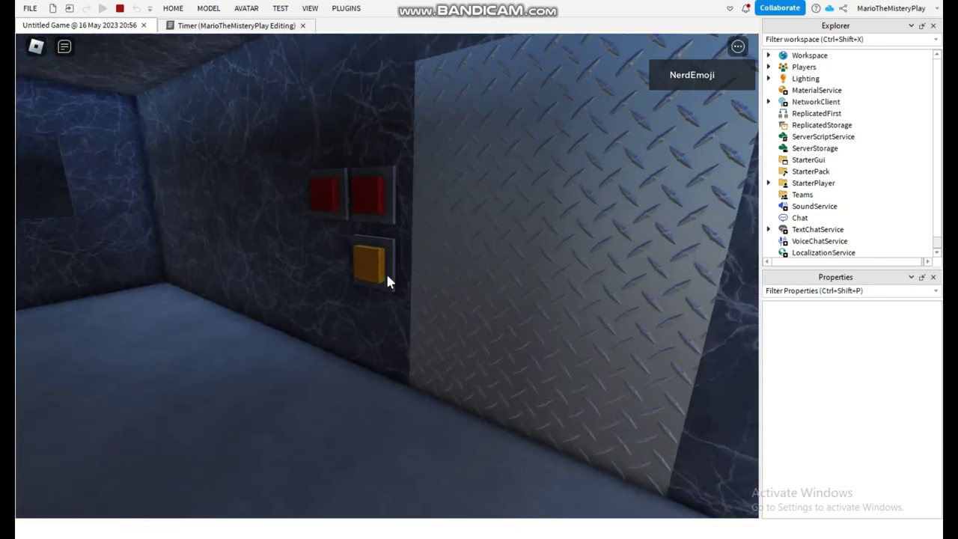
pyautogui.click(388, 282)
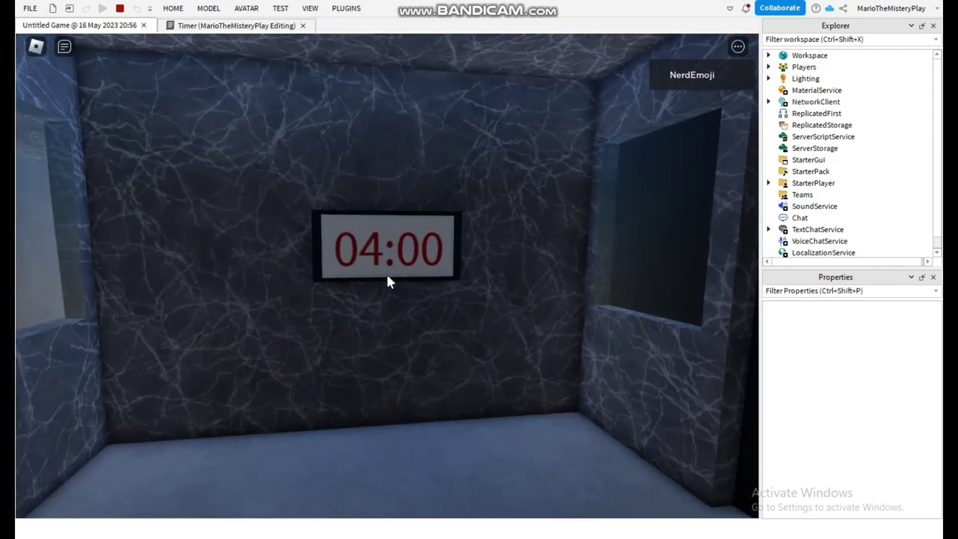
# Step: Check the wall clock, go through the opened exit to the Exitnight block, and stop the playtest
pyautogui.press('w')
pyautogui.press('s')
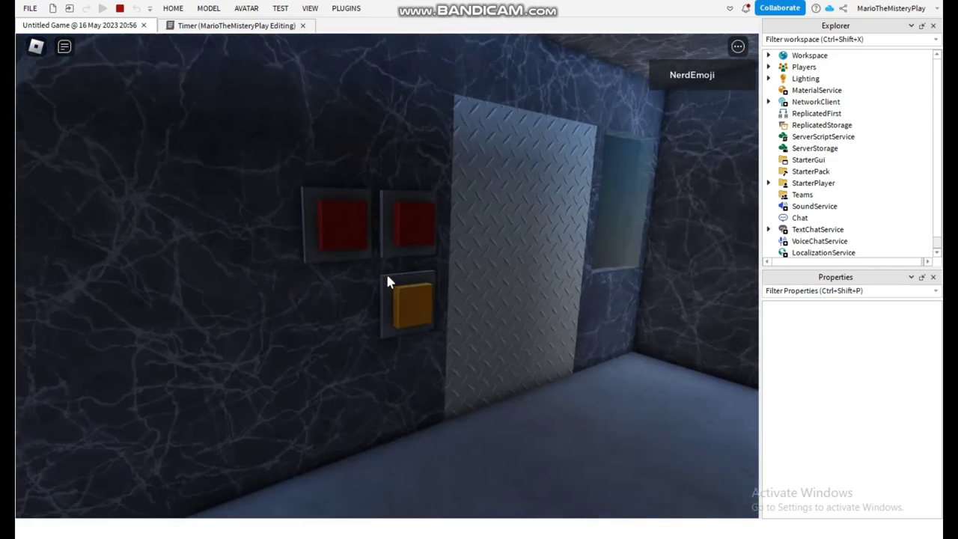
pyautogui.press('w')
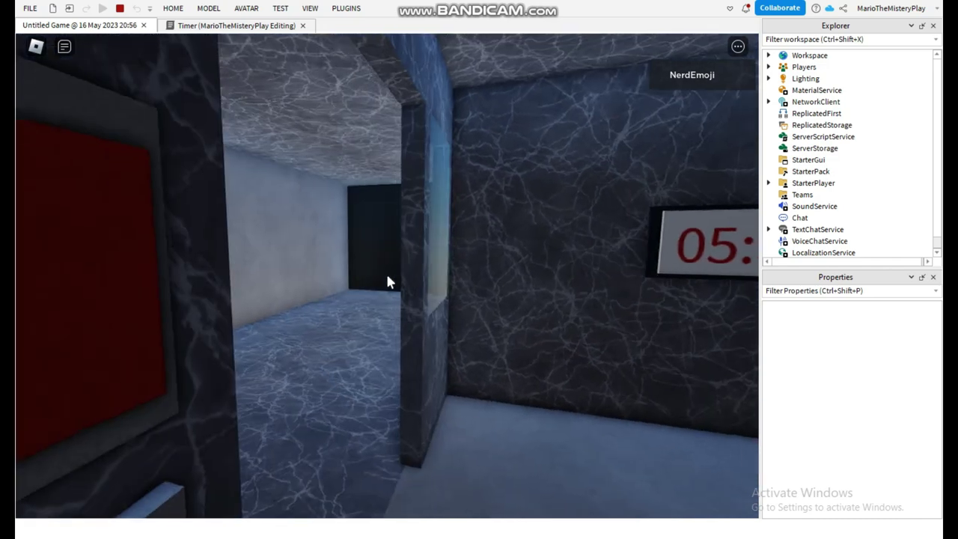
pyautogui.press('s')
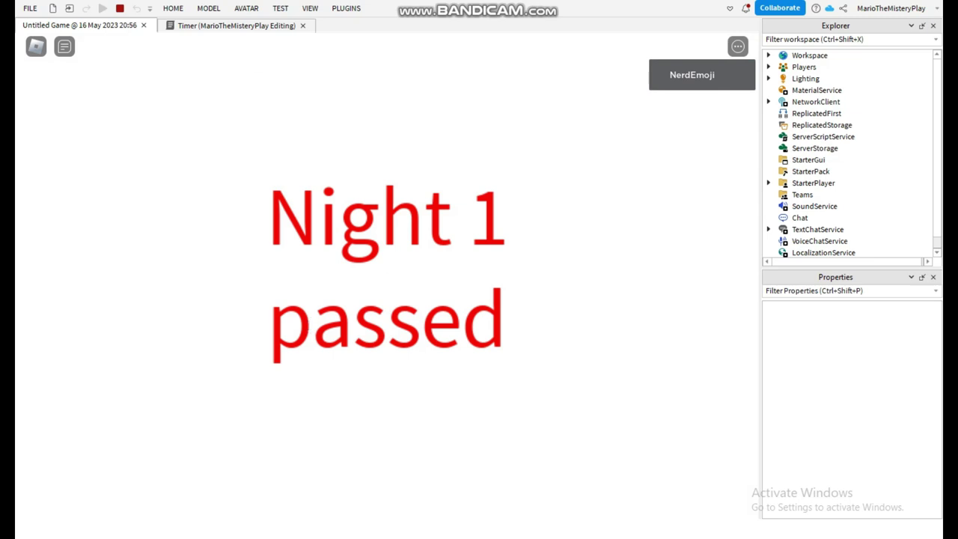
pyautogui.click(120, 8)
# Step: Examine the diamond-plate Exit door in the office and its contents in the object tree
pyautogui.moveTo(314, 262); pyautogui.dragTo(405, 255, button='right')
pyautogui.click(337, 284)
pyautogui.press('w')
pyautogui.moveTo(333, 232); pyautogui.dragTo(274, 235, button='right')
pyautogui.click(322, 234)
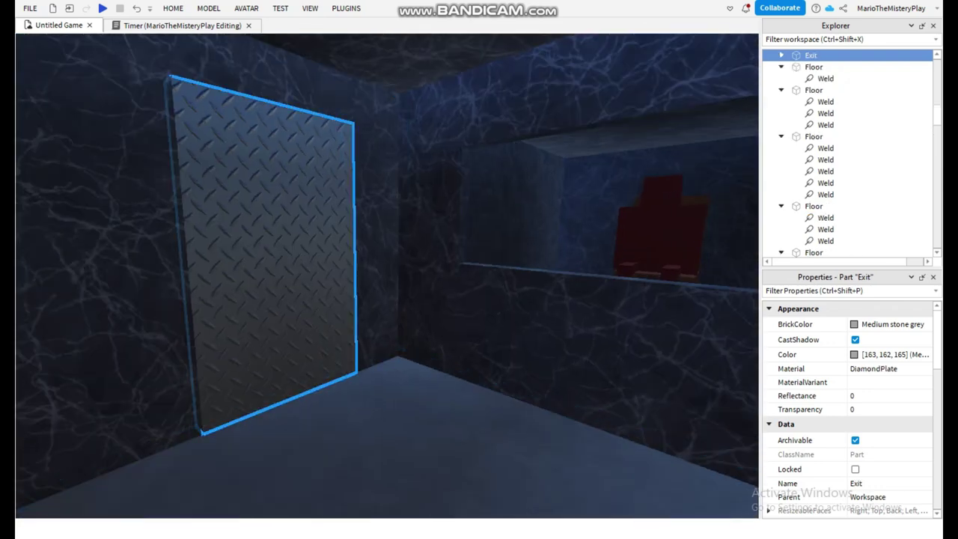
pyautogui.moveTo(614, 169); pyautogui.dragTo(566, 146, button='right')
pyautogui.scroll(3, 387, 276)
pyautogui.scroll(-4, 387, 276)
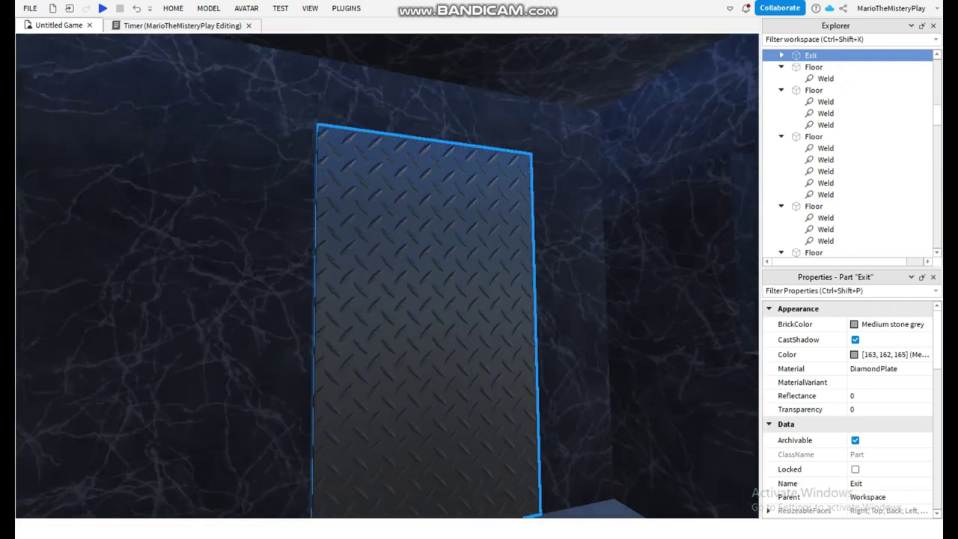
pyautogui.click(782, 55)
pyautogui.click(782, 56)
# Step: Examine the neon Exitnight block and the corridor around it from outside the building
pyautogui.moveTo(539, 187); pyautogui.dragTo(599, 247, button='right')
pyautogui.scroll(-4, 539, 187)
pyautogui.moveTo(540, 187); pyautogui.dragTo(554, 206, button='right')
pyautogui.scroll(2, 539, 187)
pyautogui.click(558, 240)
pyautogui.scroll(1, 322, 277)
pyautogui.click(314, 278)
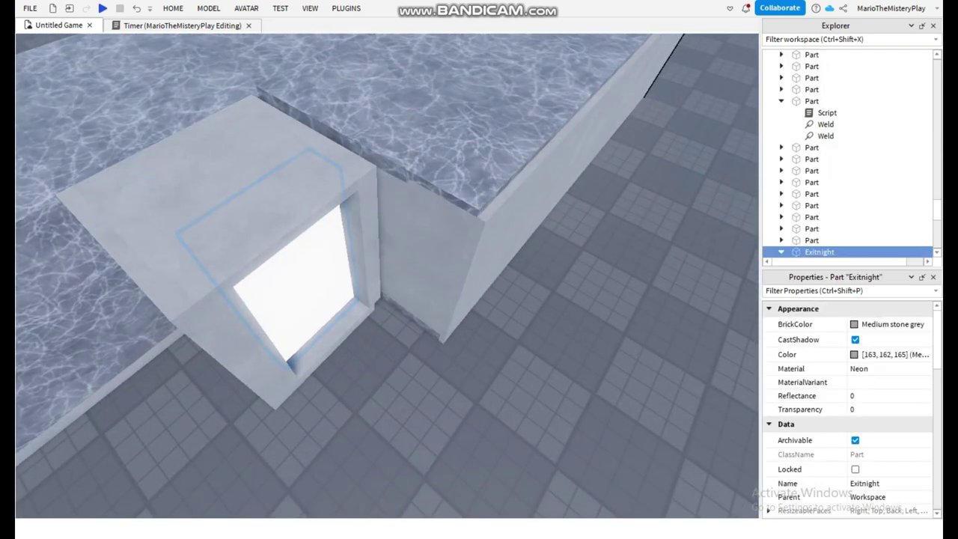
pyautogui.scroll(-1, 838, 161)
pyautogui.moveTo(450, 285); pyautogui.dragTo(468, 180, button='right')
pyautogui.scroll(4, 464, 277)
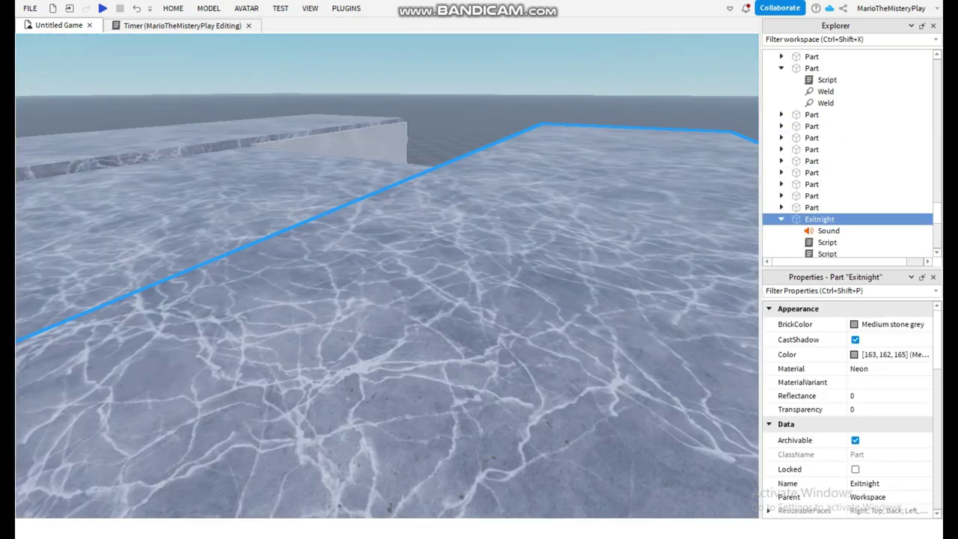
# Step: Read the Bonnie code in the Script of the unnamed Part, and close the open scripts
pyautogui.doubleClick(827, 81)
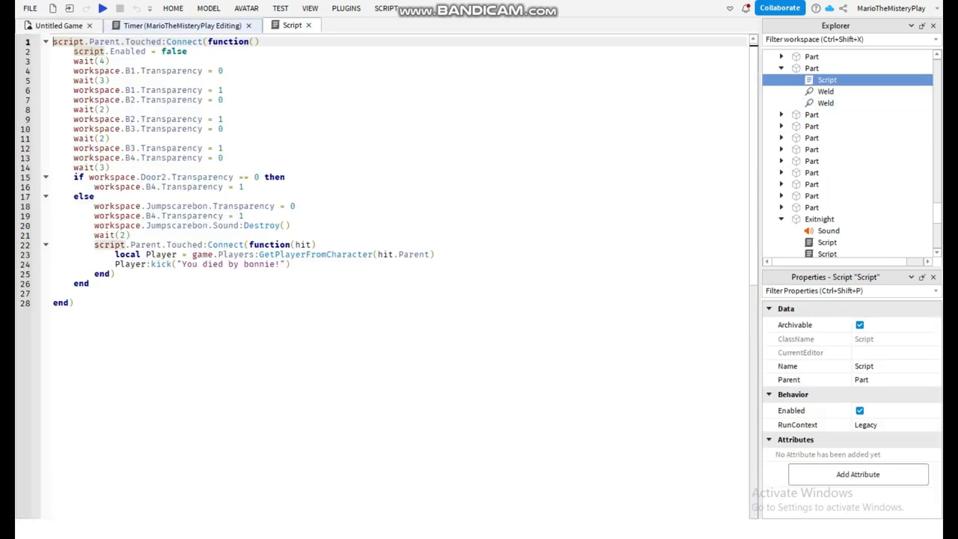
pyautogui.click(249, 26)
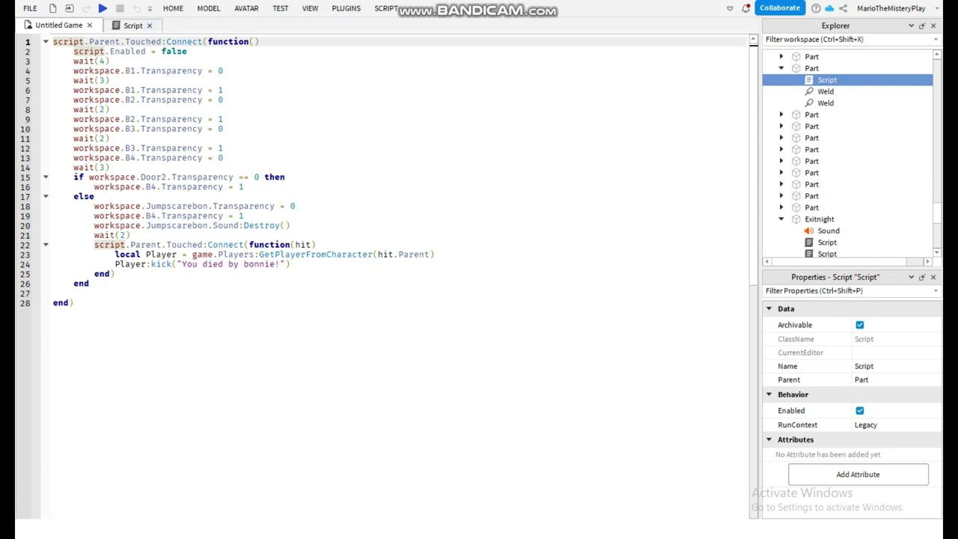
pyautogui.click(149, 25)
# Step: Locate the unnamed Part holding the extra Bonnie code in the building and delete its Script
pyautogui.scroll(5, 465, 134)
pyautogui.moveTo(465, 135); pyautogui.dragTo(382, 99, button='right')
pyautogui.click(815, 68)
pyautogui.moveTo(449, 224); pyautogui.dragTo(516, 225, button='right')
pyautogui.scroll(-8, 465, 224)
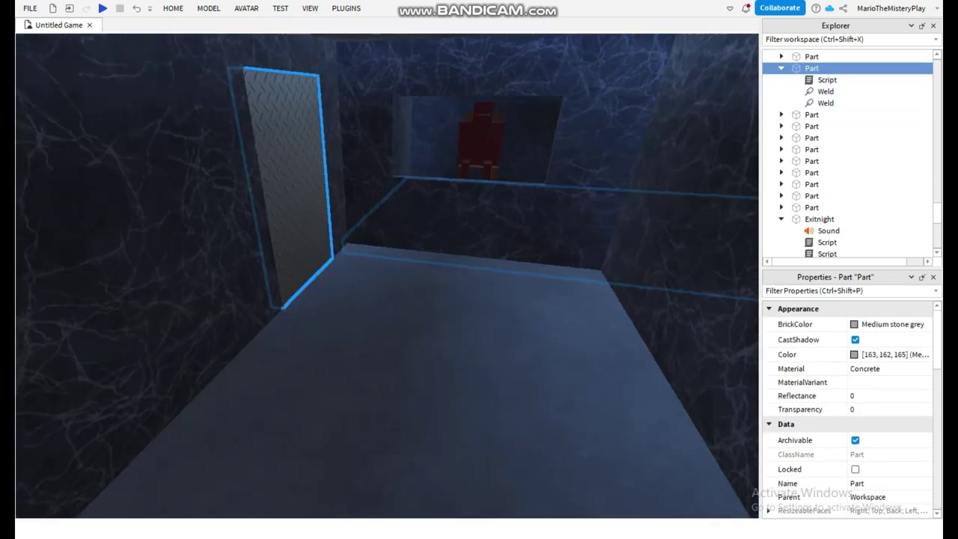
pyautogui.press('f')
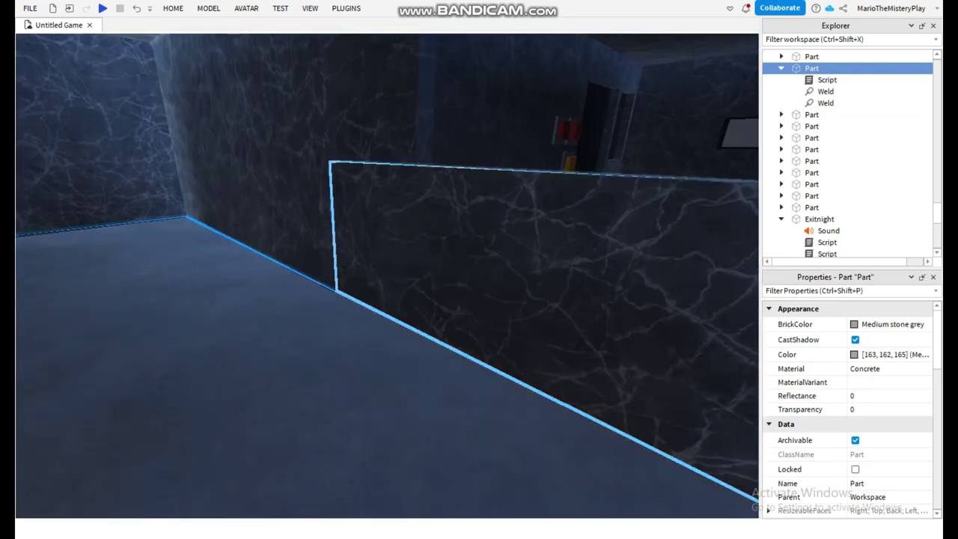
pyautogui.click(846, 80)
pyautogui.press('Delete')
# Step: Select the office Floor, open its Bonnie script and examine the code through the final end)
pyautogui.moveTo(367, 284); pyautogui.dragTo(584, 292, button='right')
pyautogui.click(401, 322)
pyautogui.moveTo(400, 322); pyautogui.dragTo(539, 330, button='right')
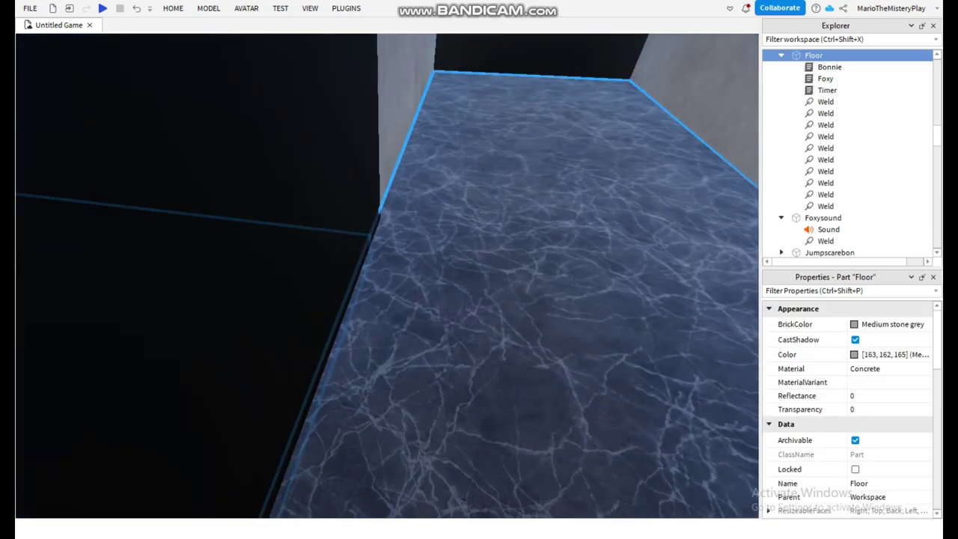
pyautogui.click(517, 300)
pyautogui.moveTo(517, 300); pyautogui.dragTo(419, 255, button='right')
pyautogui.click(390, 322)
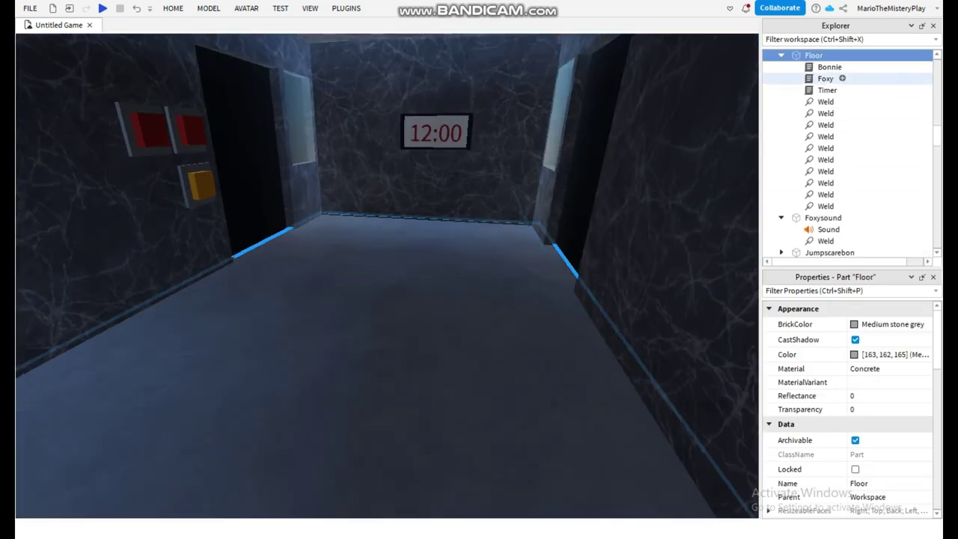
pyautogui.click(831, 67)
pyautogui.doubleClick(829, 66)
pyautogui.click(89, 294)
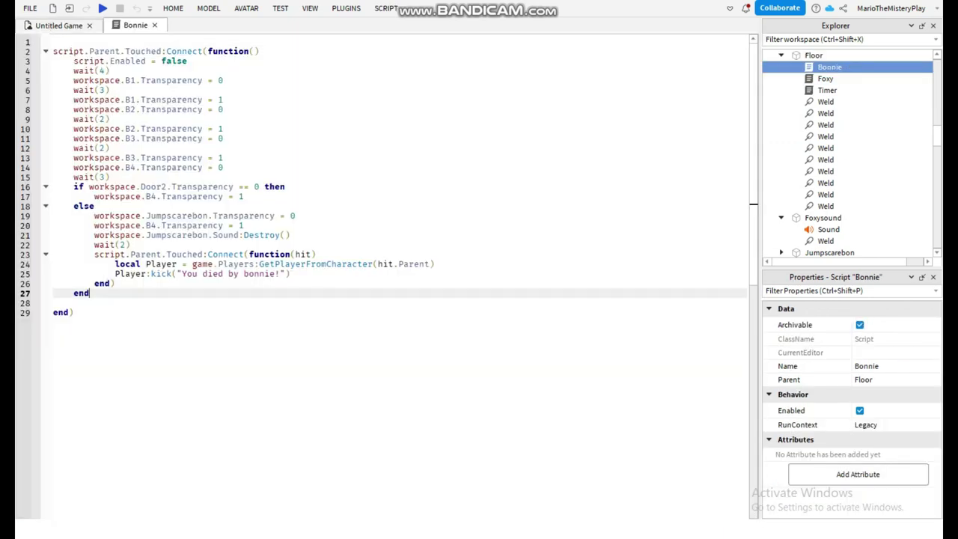
pyautogui.click(75, 313)
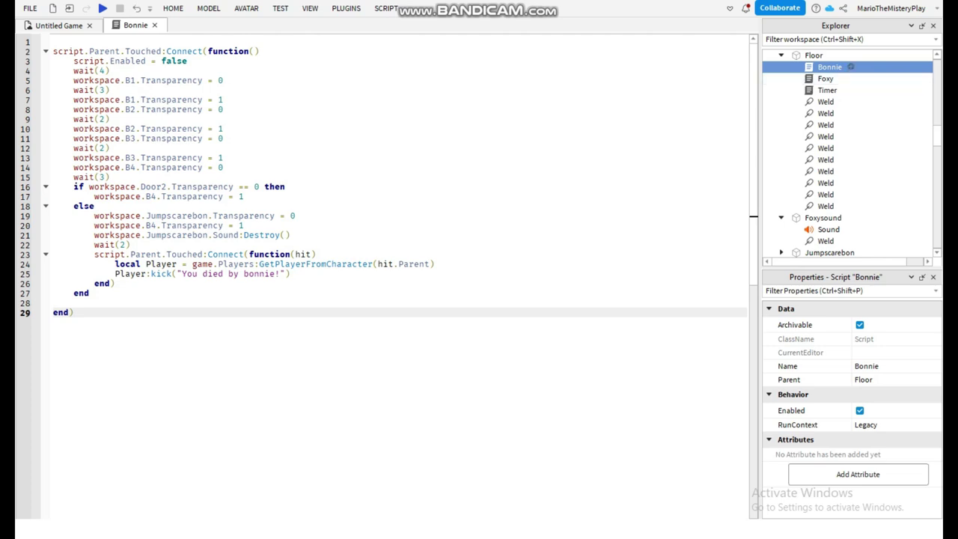
# Step: Duplicate the Bonnie script inside Floor and rename the copy Bonnie2
pyautogui.hotkey('ctrl', 'd')
pyautogui.click(840, 67)
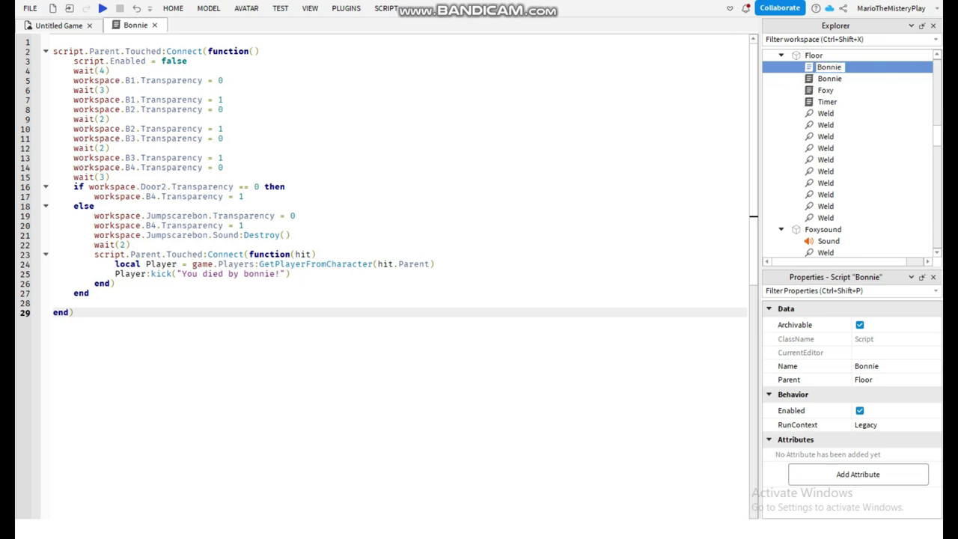
pyautogui.press('Return')
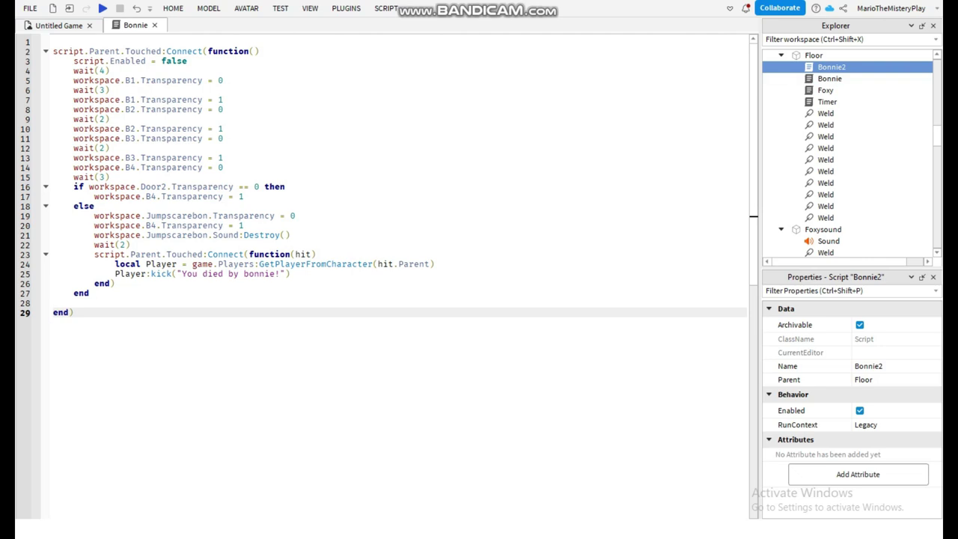
# Step: Examine the wait times and Transparency lines of the Bonnie script down to the jumpscare branch
pyautogui.click(105, 71)
pyautogui.click(105, 91)
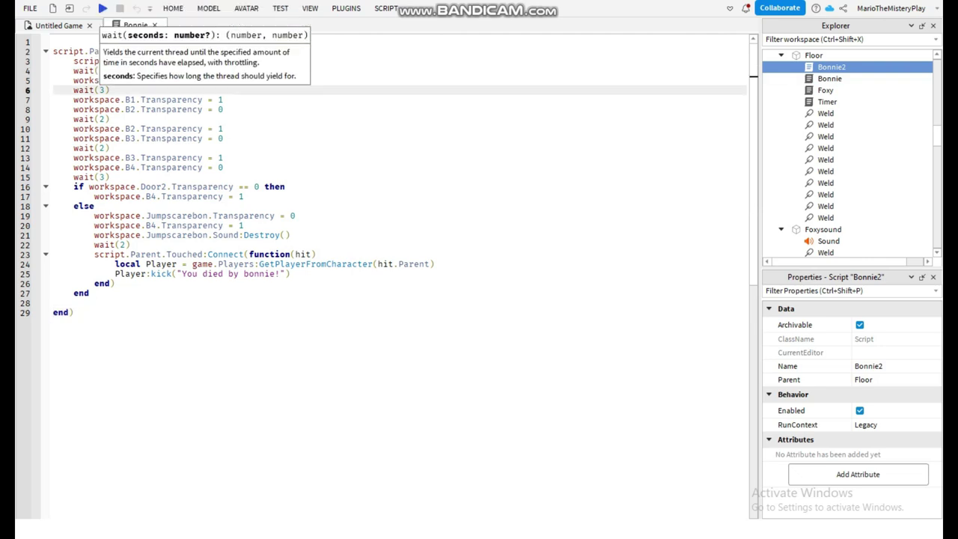
pyautogui.click(101, 100)
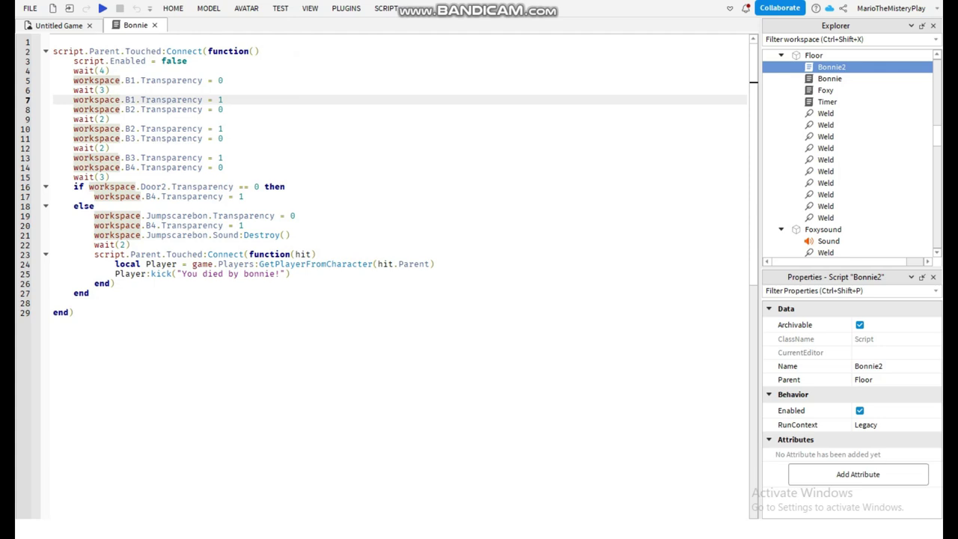
pyautogui.click(100, 119)
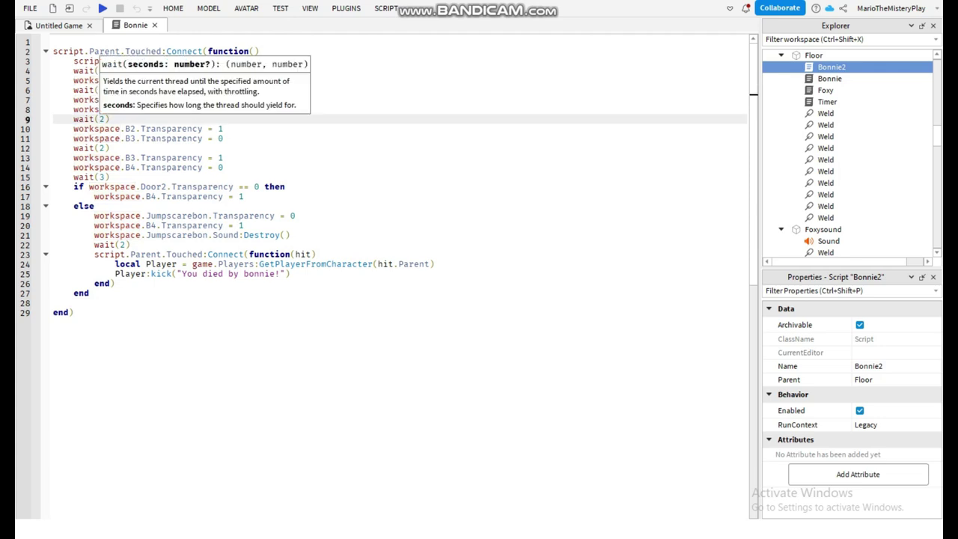
pyautogui.click(100, 148)
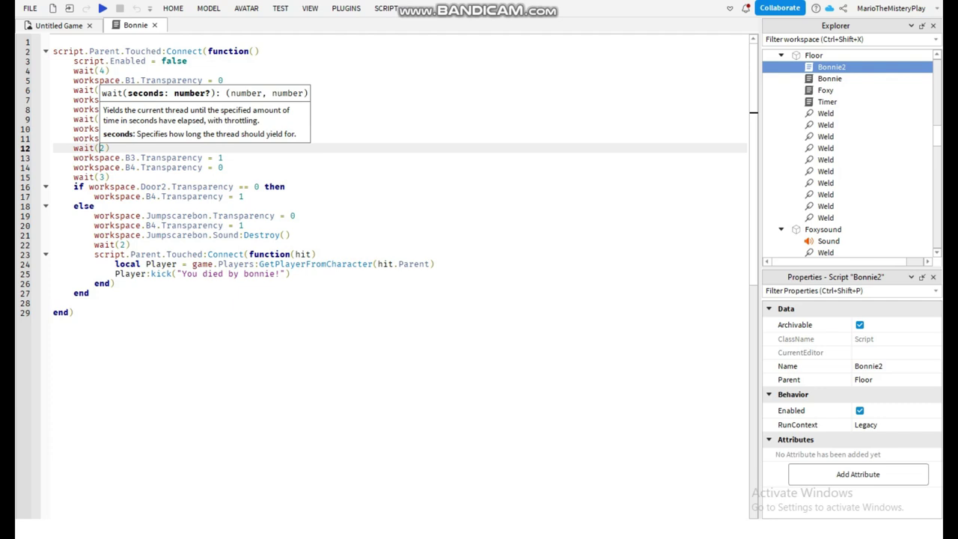
pyautogui.click(100, 177)
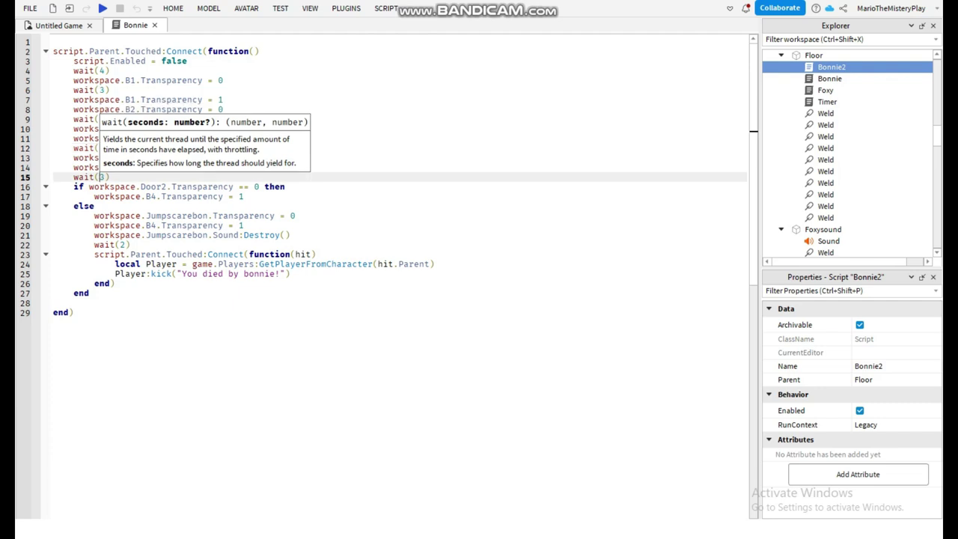
pyautogui.click(192, 225)
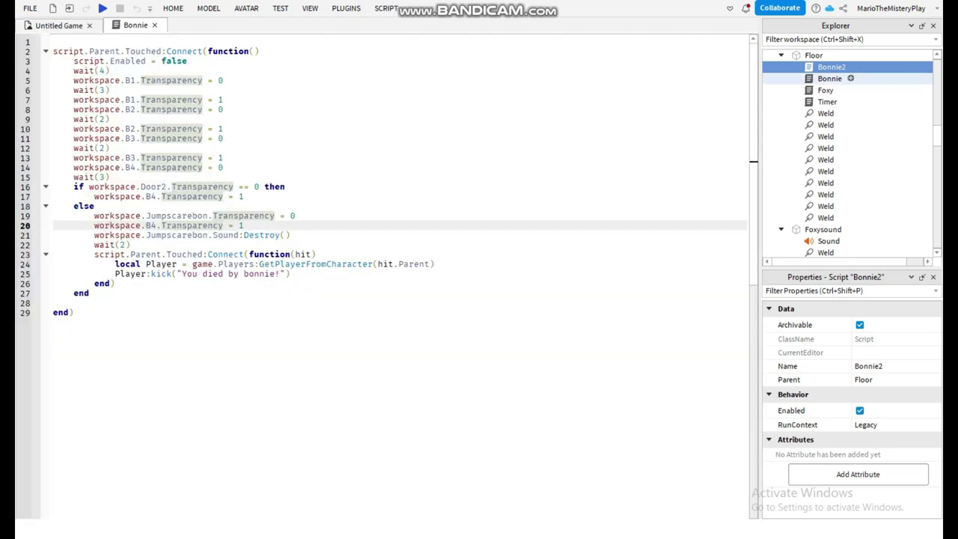
# Step: Open the Bonnie2 script in Floor and set its first wait to 20 seconds
pyautogui.click(830, 79)
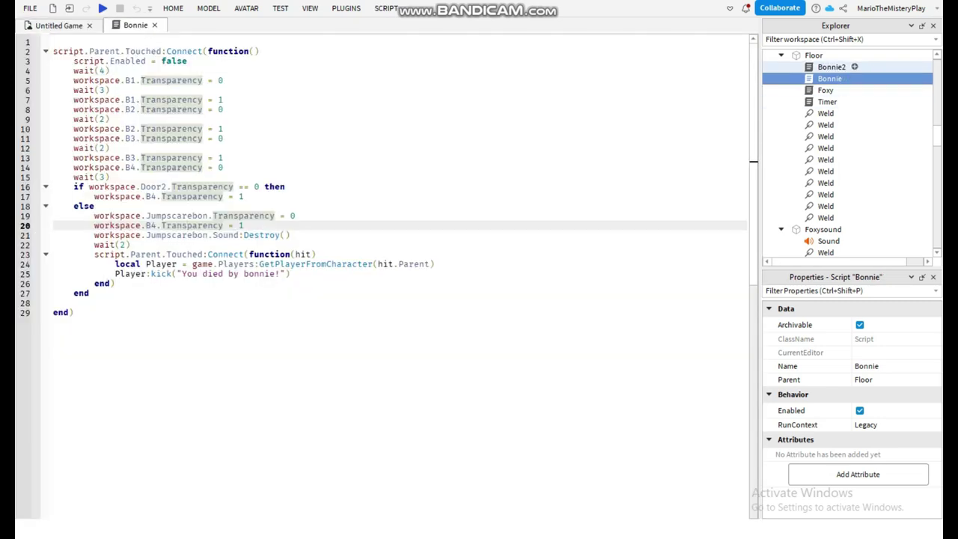
pyautogui.doubleClick(838, 66)
pyautogui.click(104, 71)
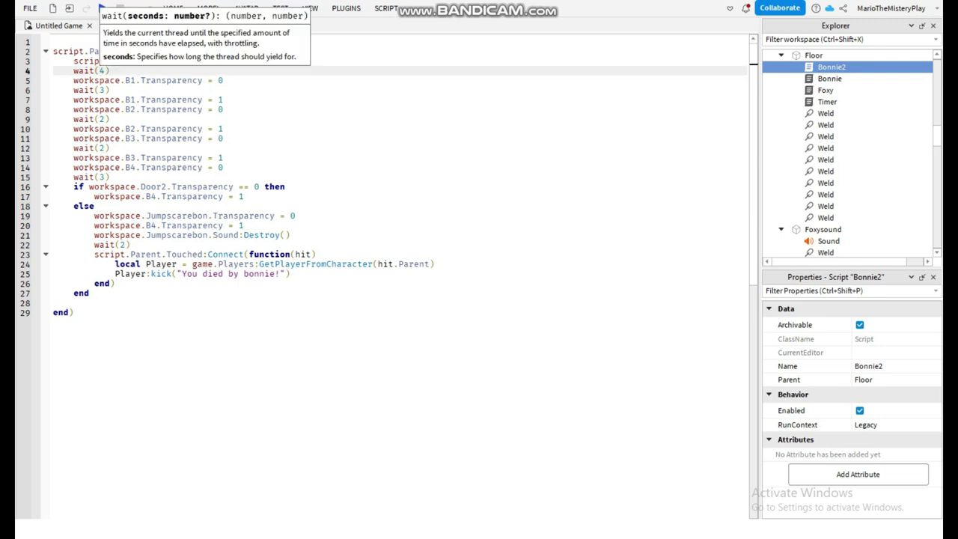
pyautogui.hotkey('shift', 'Right')
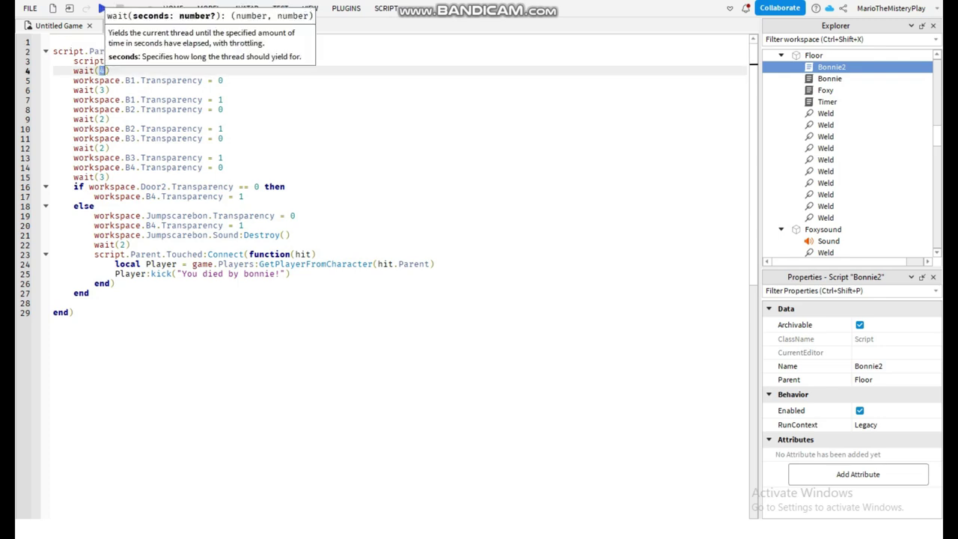
pyautogui.click(105, 81)
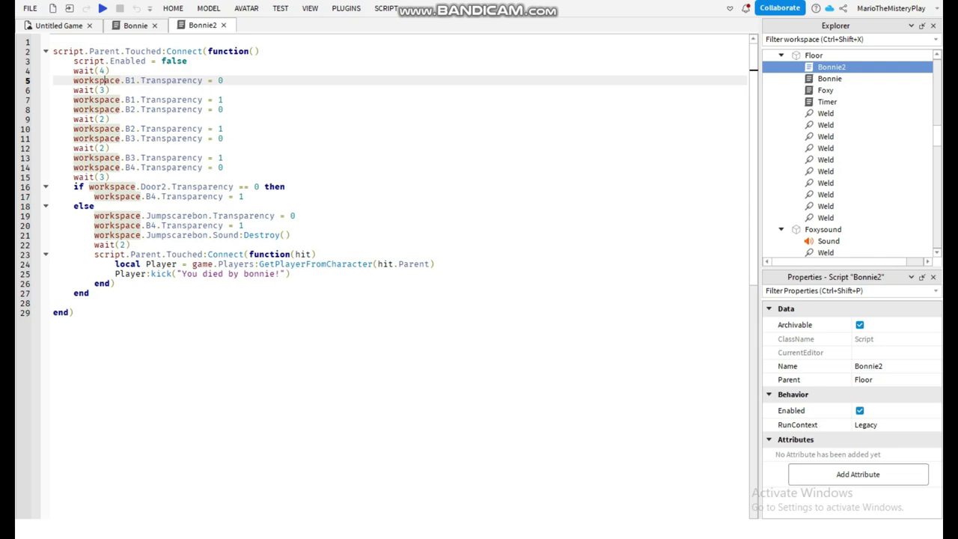
pyautogui.click(104, 61)
pyautogui.moveTo(100, 71); pyautogui.dragTo(105, 71)
pyautogui.write('20')
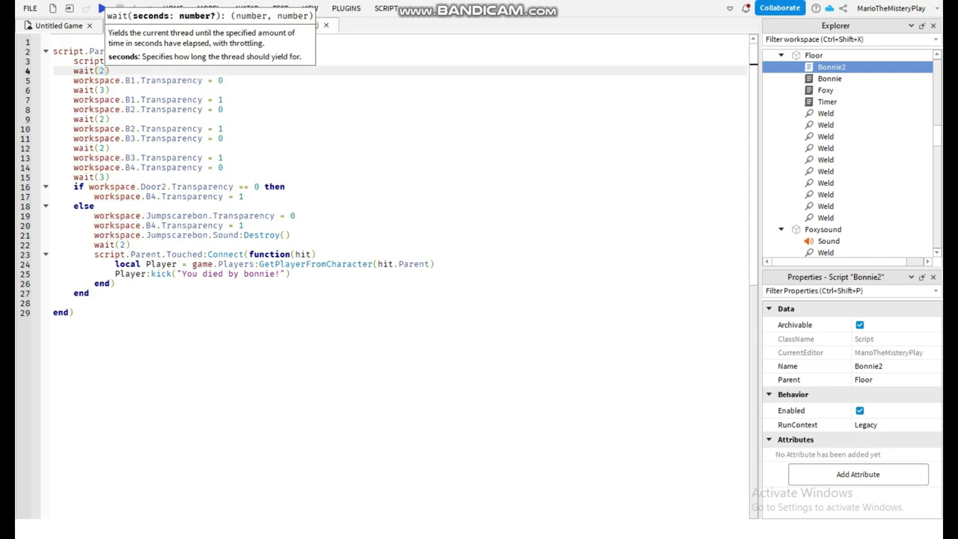
pyautogui.click(224, 168)
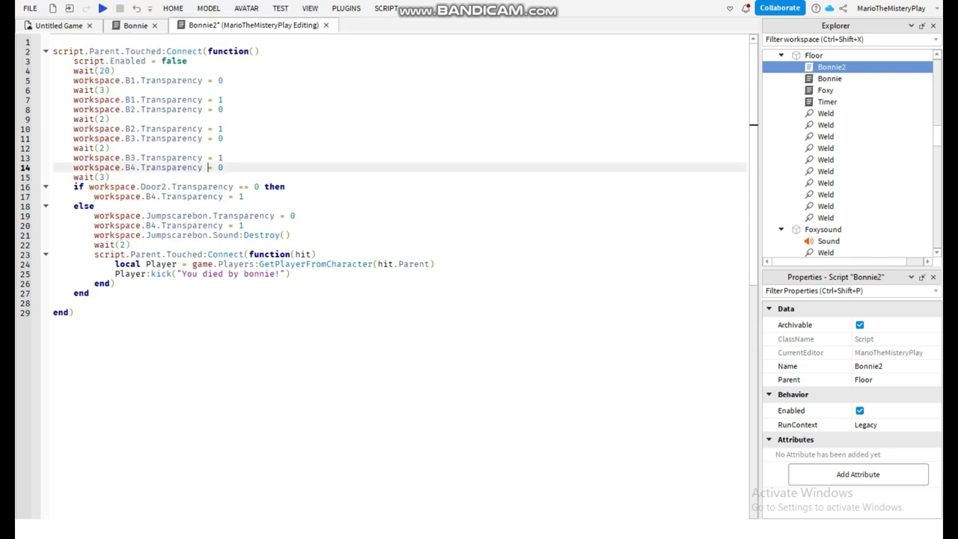
pyautogui.click(210, 90)
pyautogui.click(223, 80)
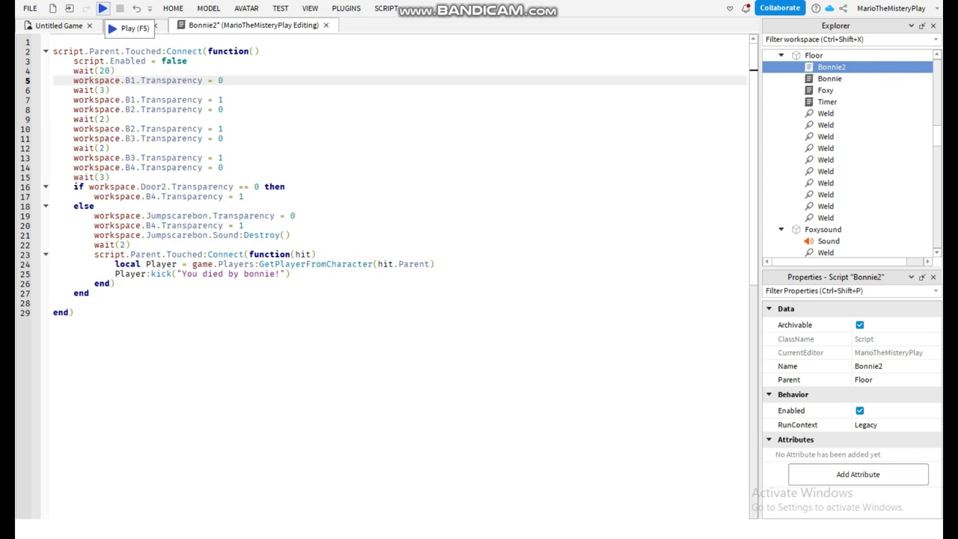
# Step: Playtest the game in first person, using the office light and door controls during Bonnie's first visit
pyautogui.click(103, 9)
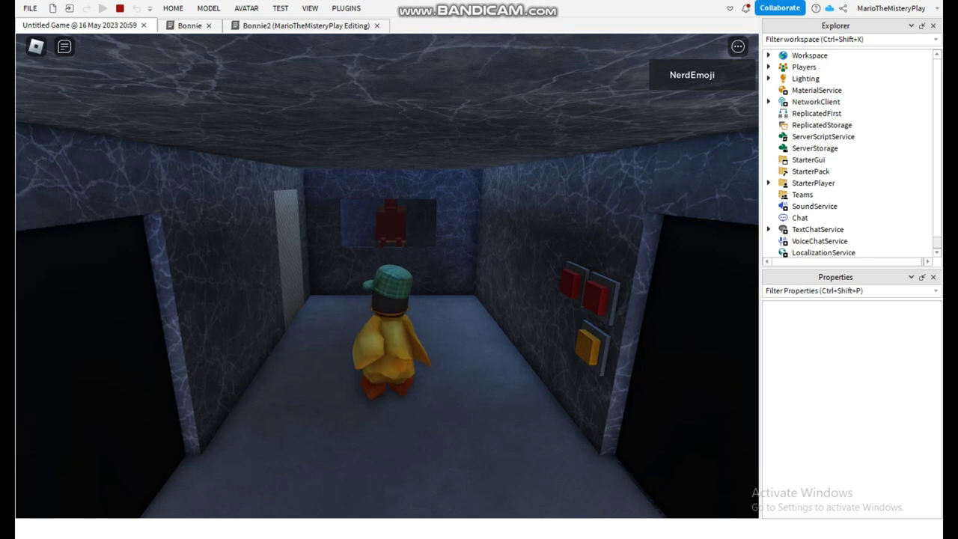
pyautogui.moveTo(327, 245); pyautogui.dragTo(352, 248, button='right')
pyautogui.scroll(5, 353, 248)
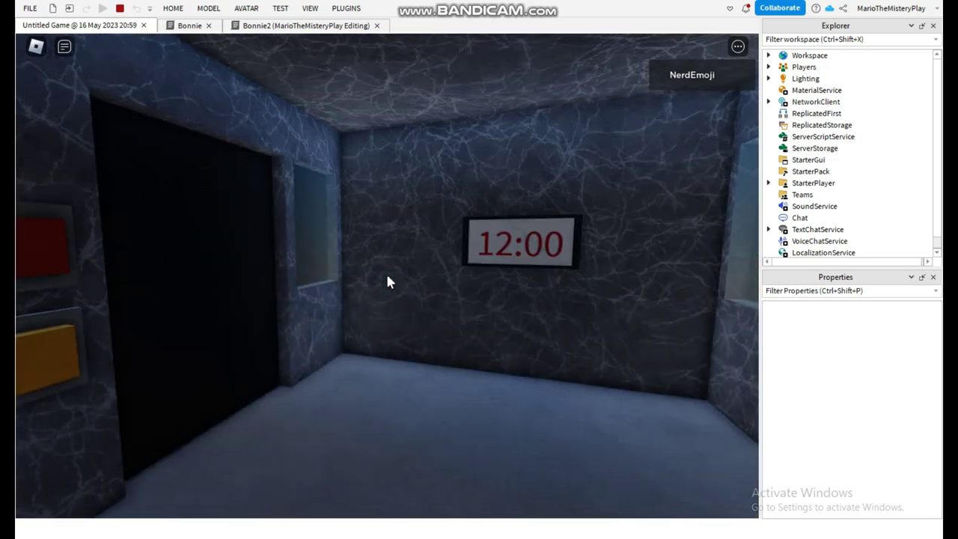
pyautogui.click(387, 283)
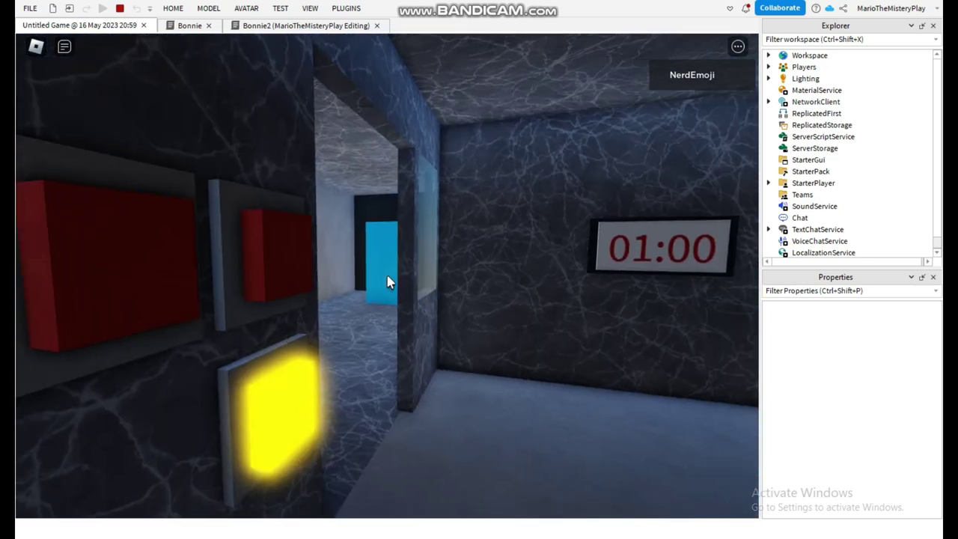
pyautogui.press('w')
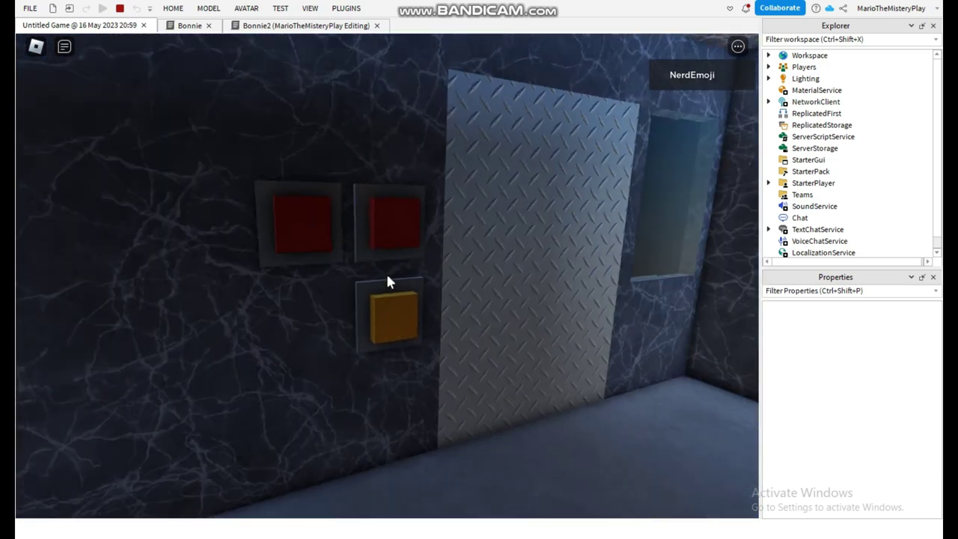
pyautogui.click(388, 281)
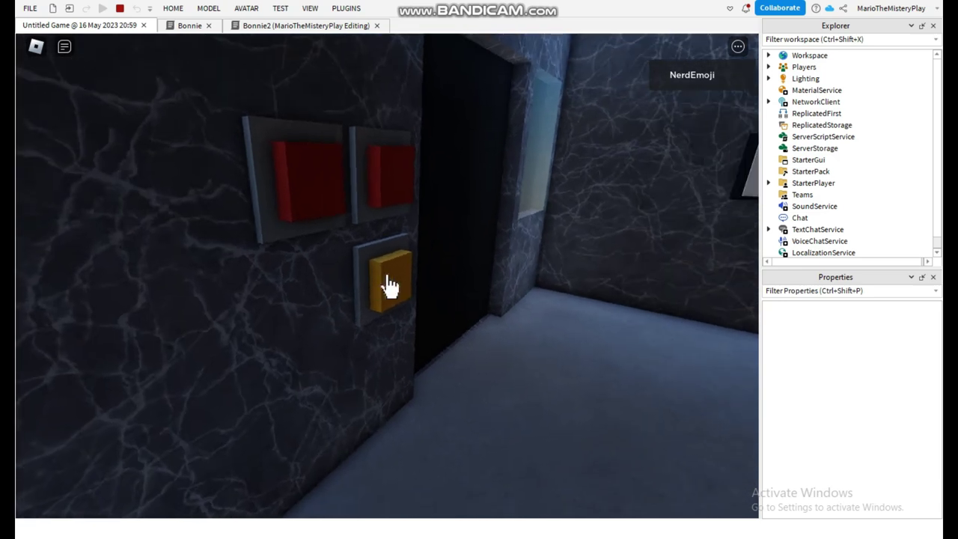
# Step: Check the doorway with the light for Bonnie's second visit, let the attack play out and leave the playtest
pyautogui.click(388, 282)
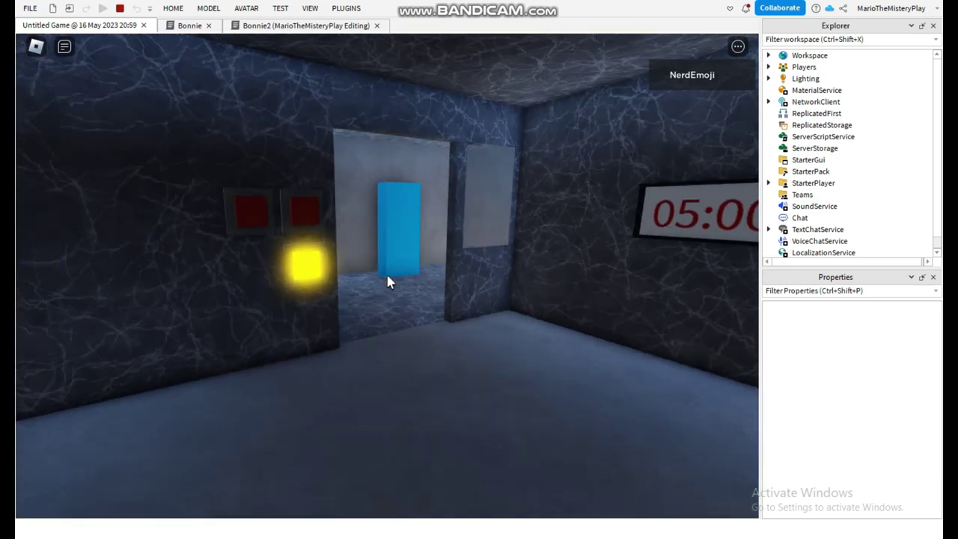
pyautogui.click(388, 279)
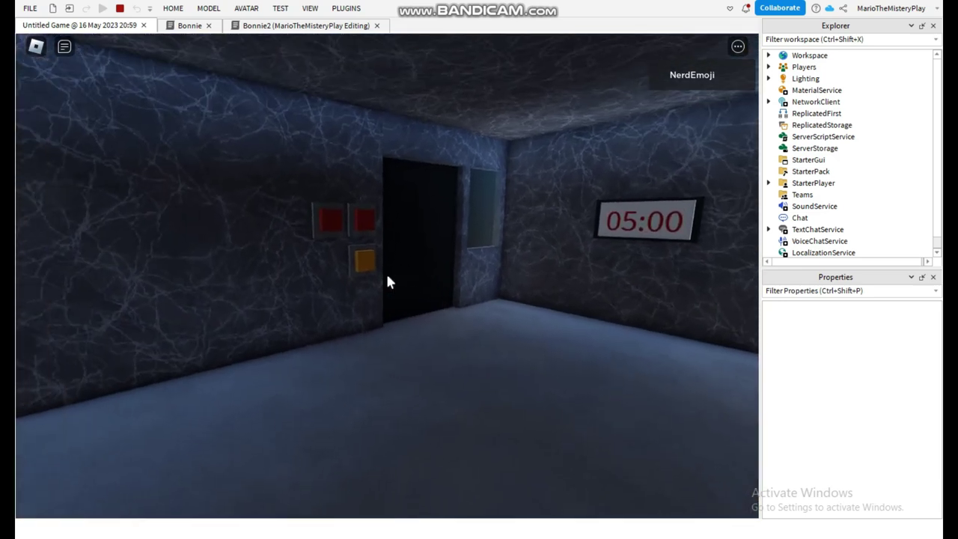
pyautogui.click(387, 278)
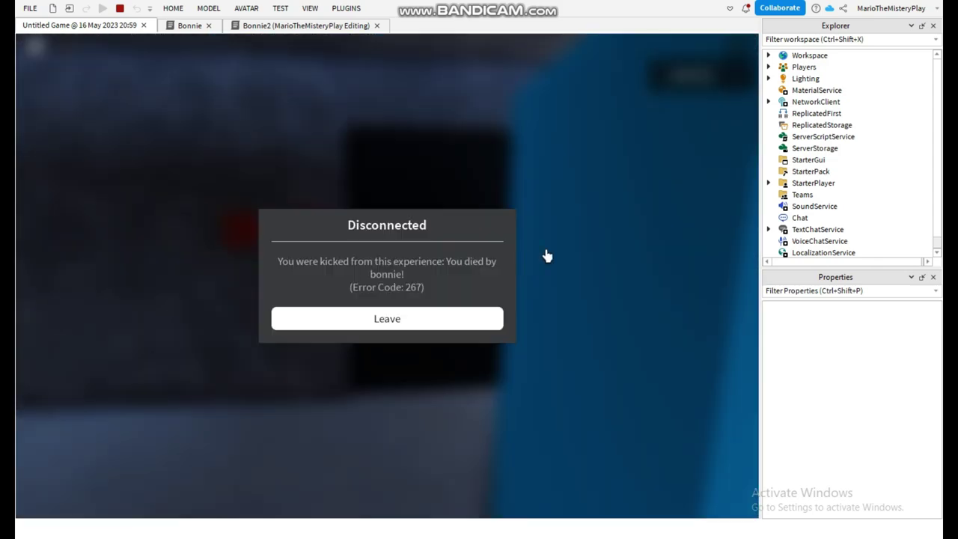
pyautogui.click(462, 319)
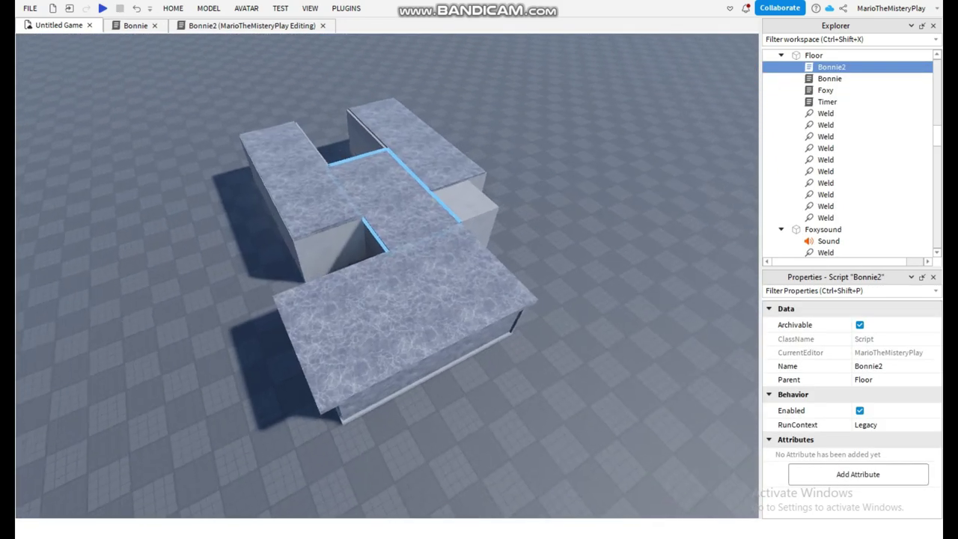
# Step: Inspect the building from outside and the office interior with its doorways, control buttons and wall clock
pyautogui.press('w')
pyautogui.moveTo(387, 275); pyautogui.dragTo(539, 210, button='right')
pyautogui.click(387, 276)
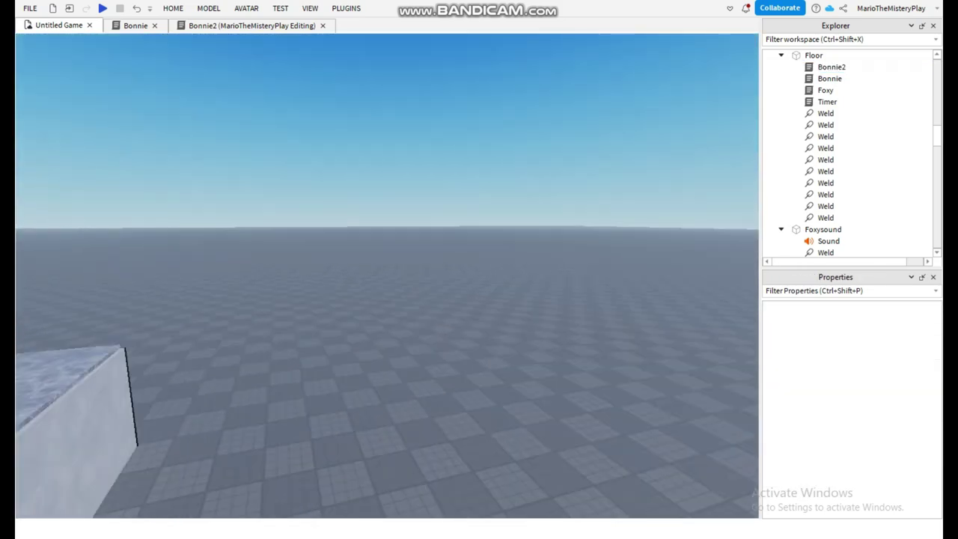
pyautogui.press('w')
pyautogui.moveTo(387, 276); pyautogui.dragTo(491, 292, button='right')
pyautogui.press('w')
pyautogui.press('w')
pyautogui.press('w')
pyautogui.moveTo(408, 279); pyautogui.dragTo(539, 420, button='right')
pyautogui.press('w')
pyautogui.scroll(-10, 419, 289)
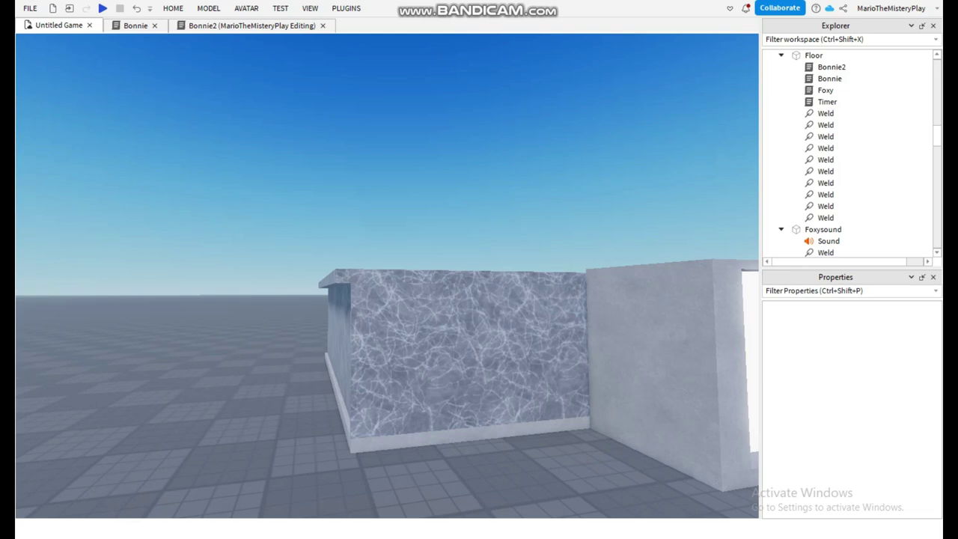
pyautogui.press('w')
pyautogui.moveTo(355, 283); pyautogui.dragTo(479, 292, button='right')
pyautogui.press('w')
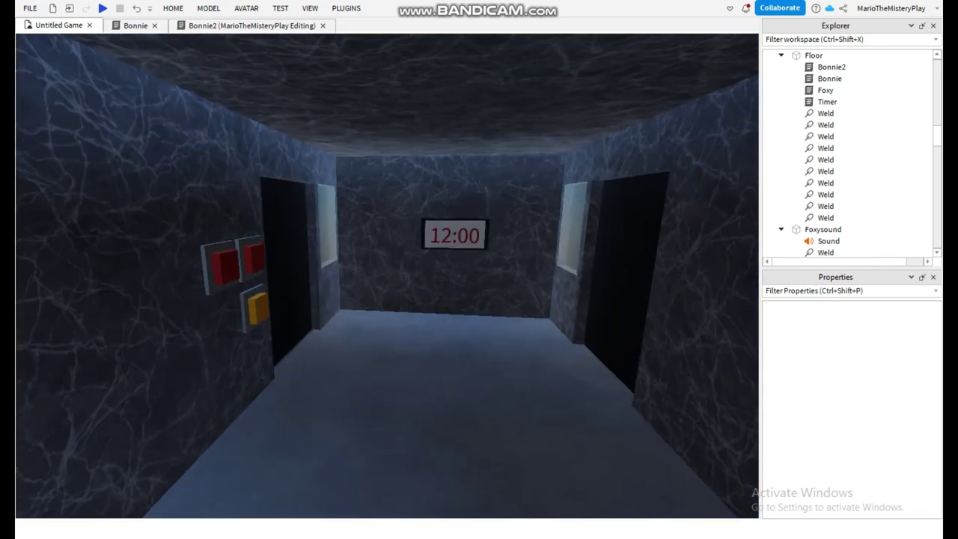